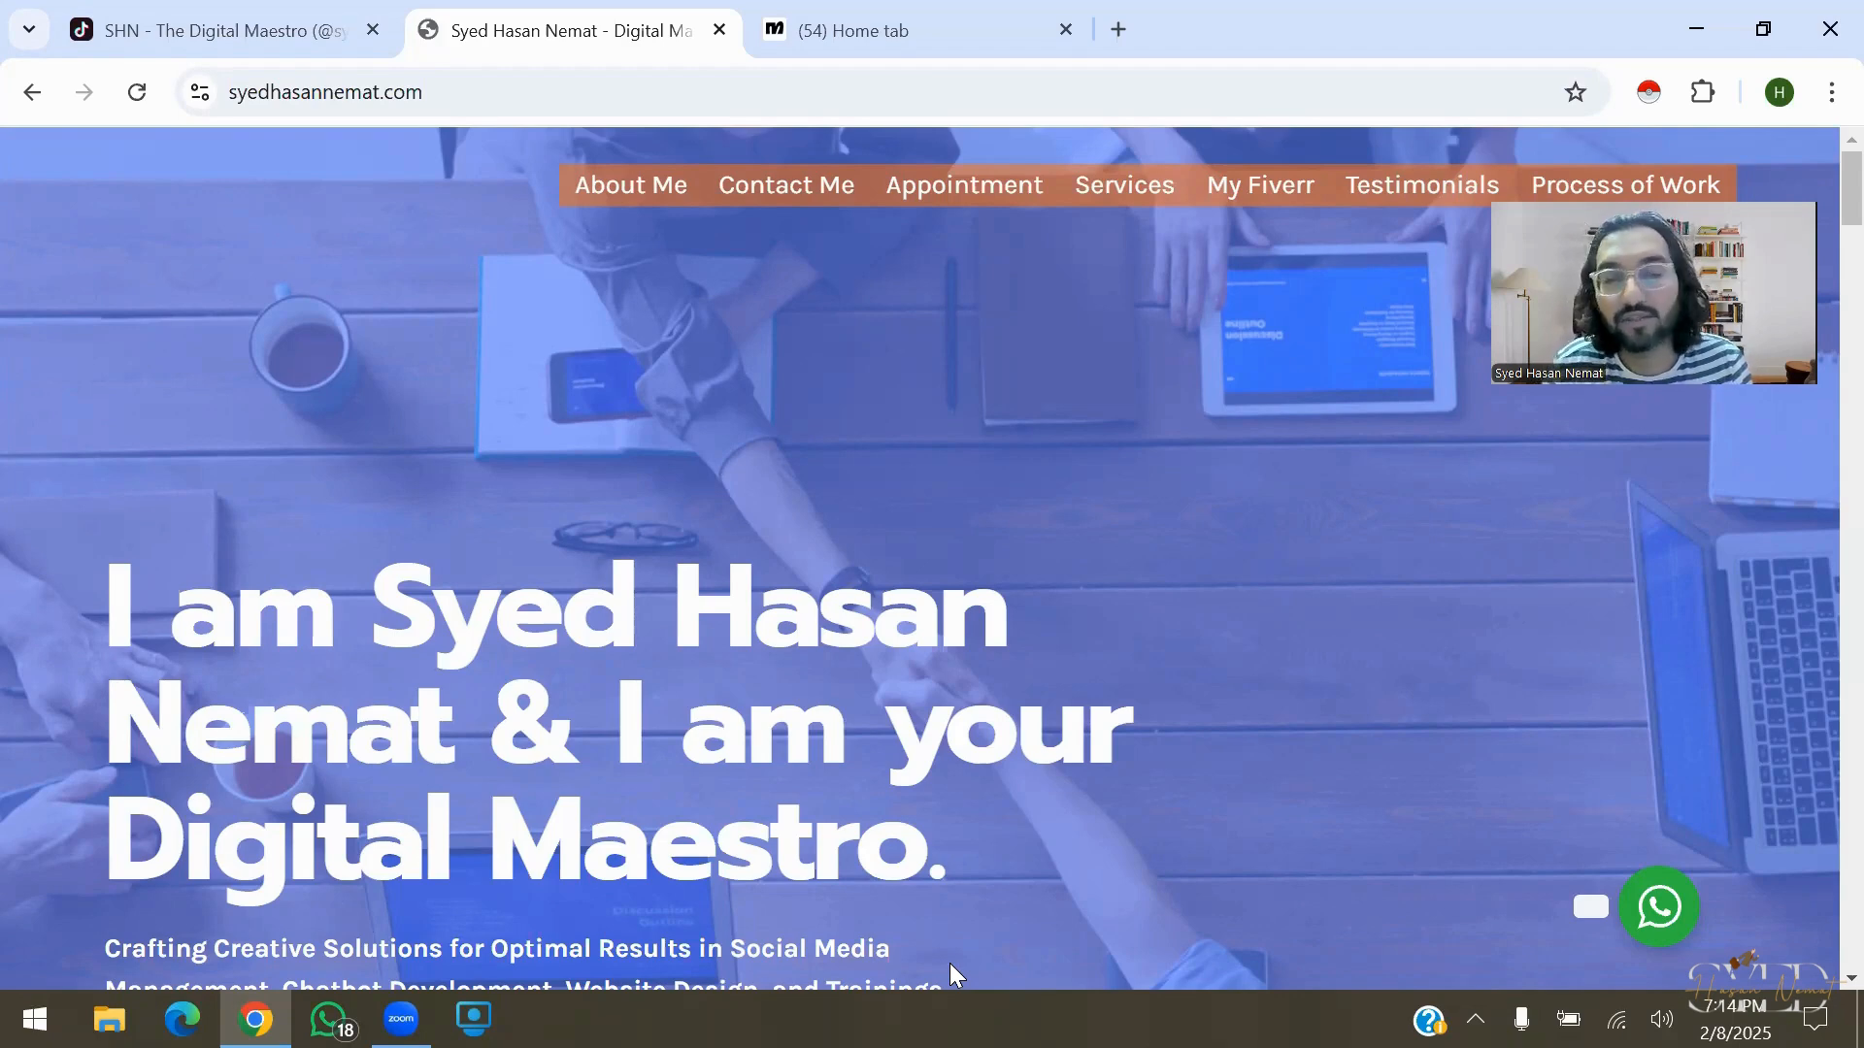
# Switch Chrome from the Digital Maestro website to the Manychat tab
pyautogui.hotkey('ctrl', 'Tab')
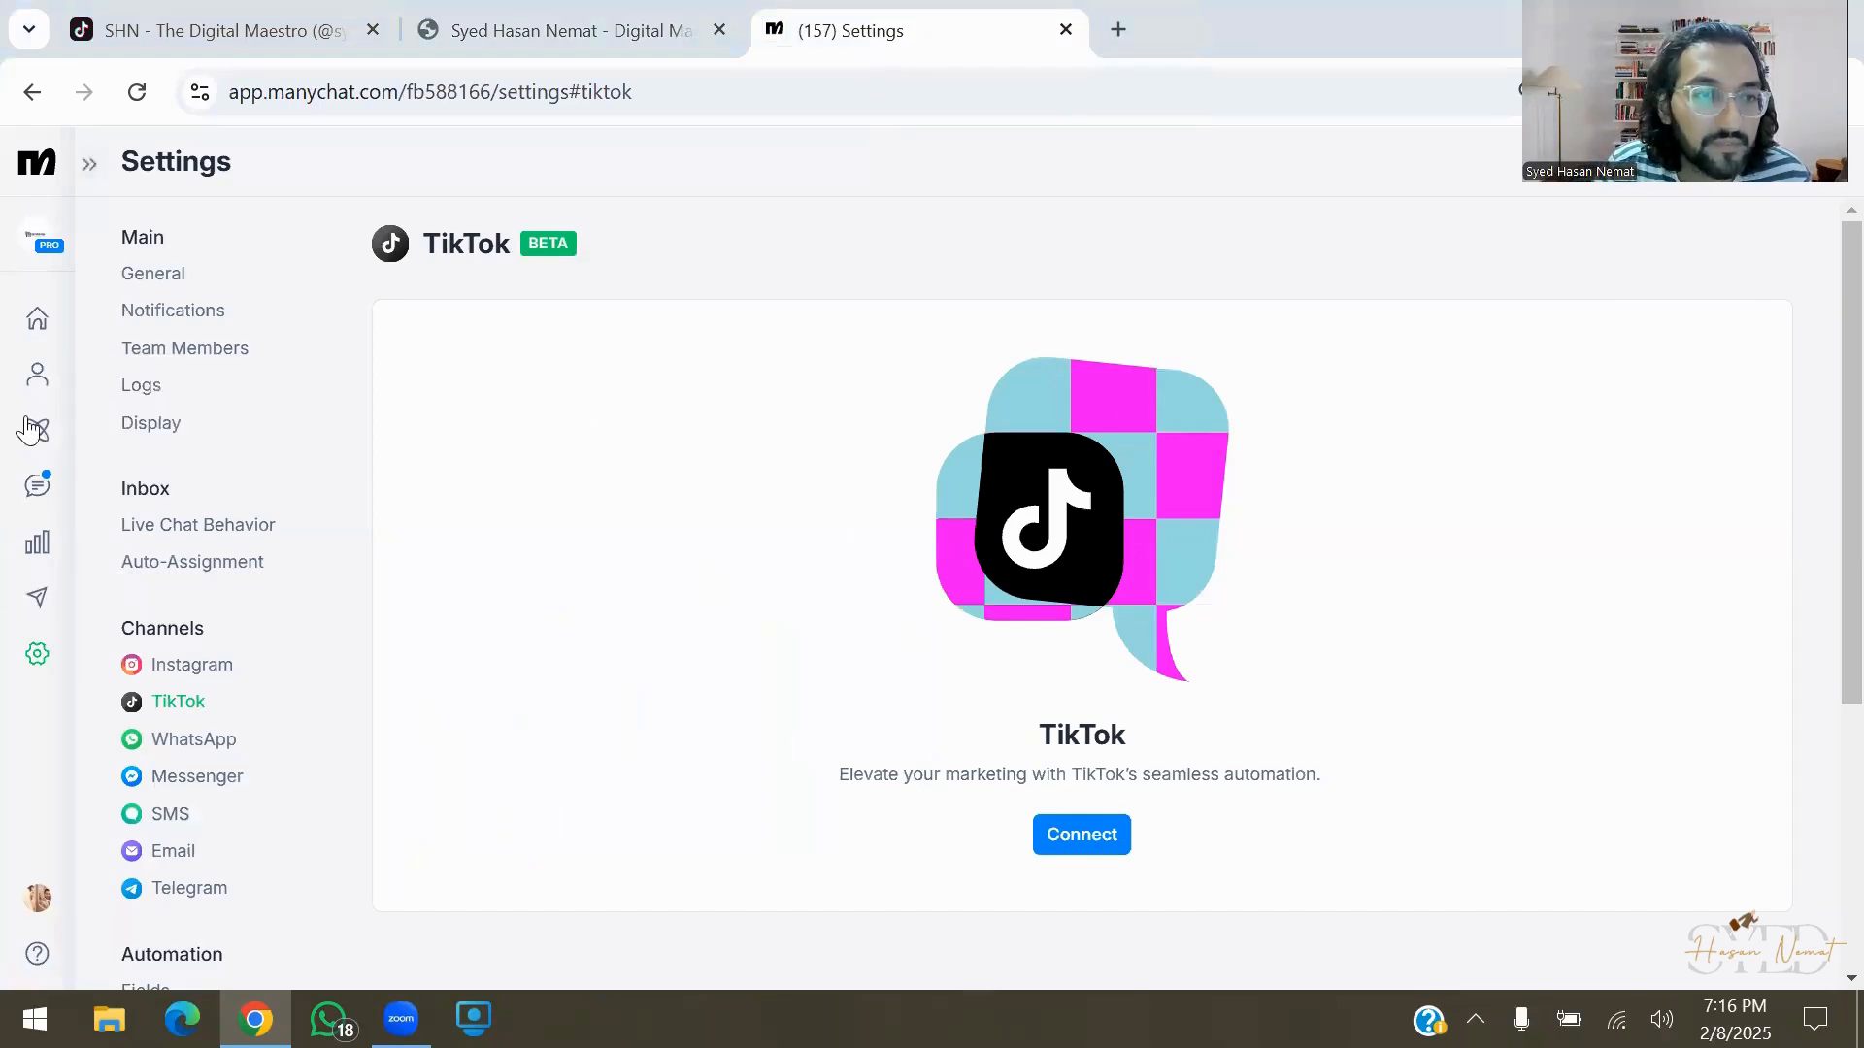
# Go to the TikTok channel page from the account's General settings
pyautogui.click(37, 654)
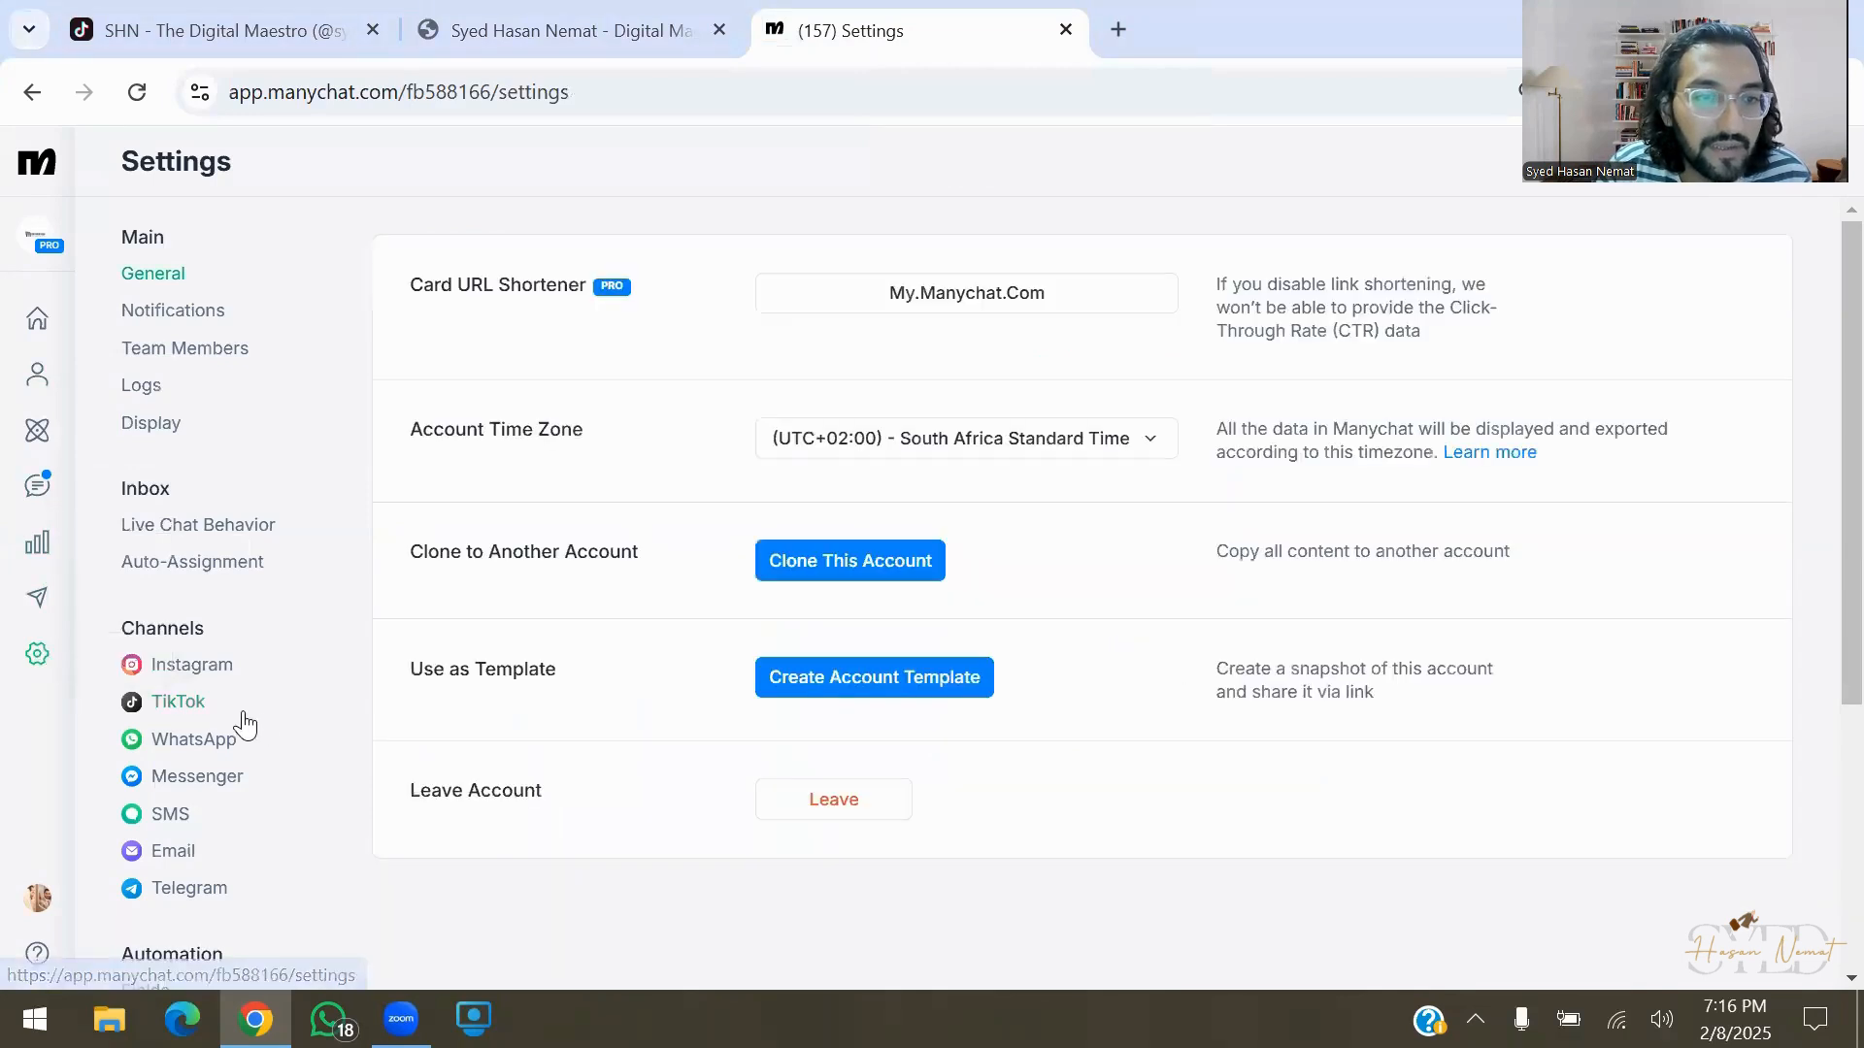
pyautogui.click(241, 716)
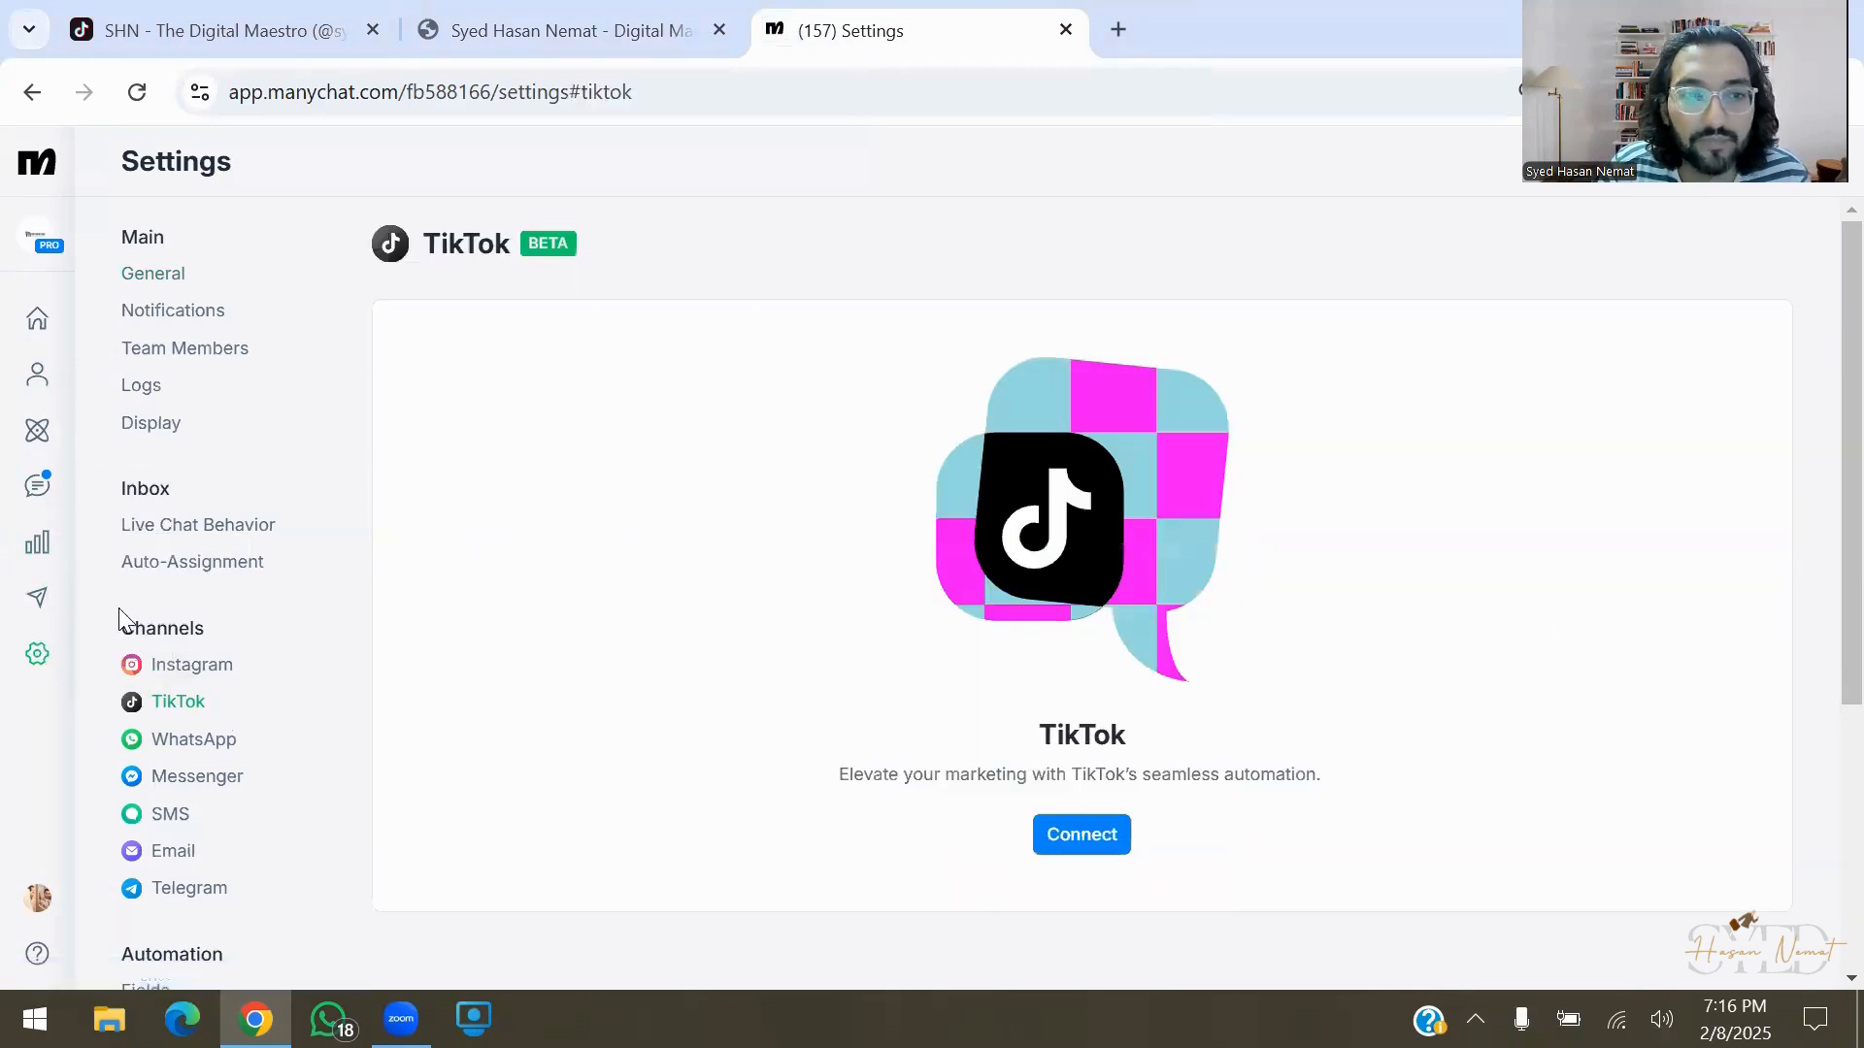
pyautogui.click(37, 653)
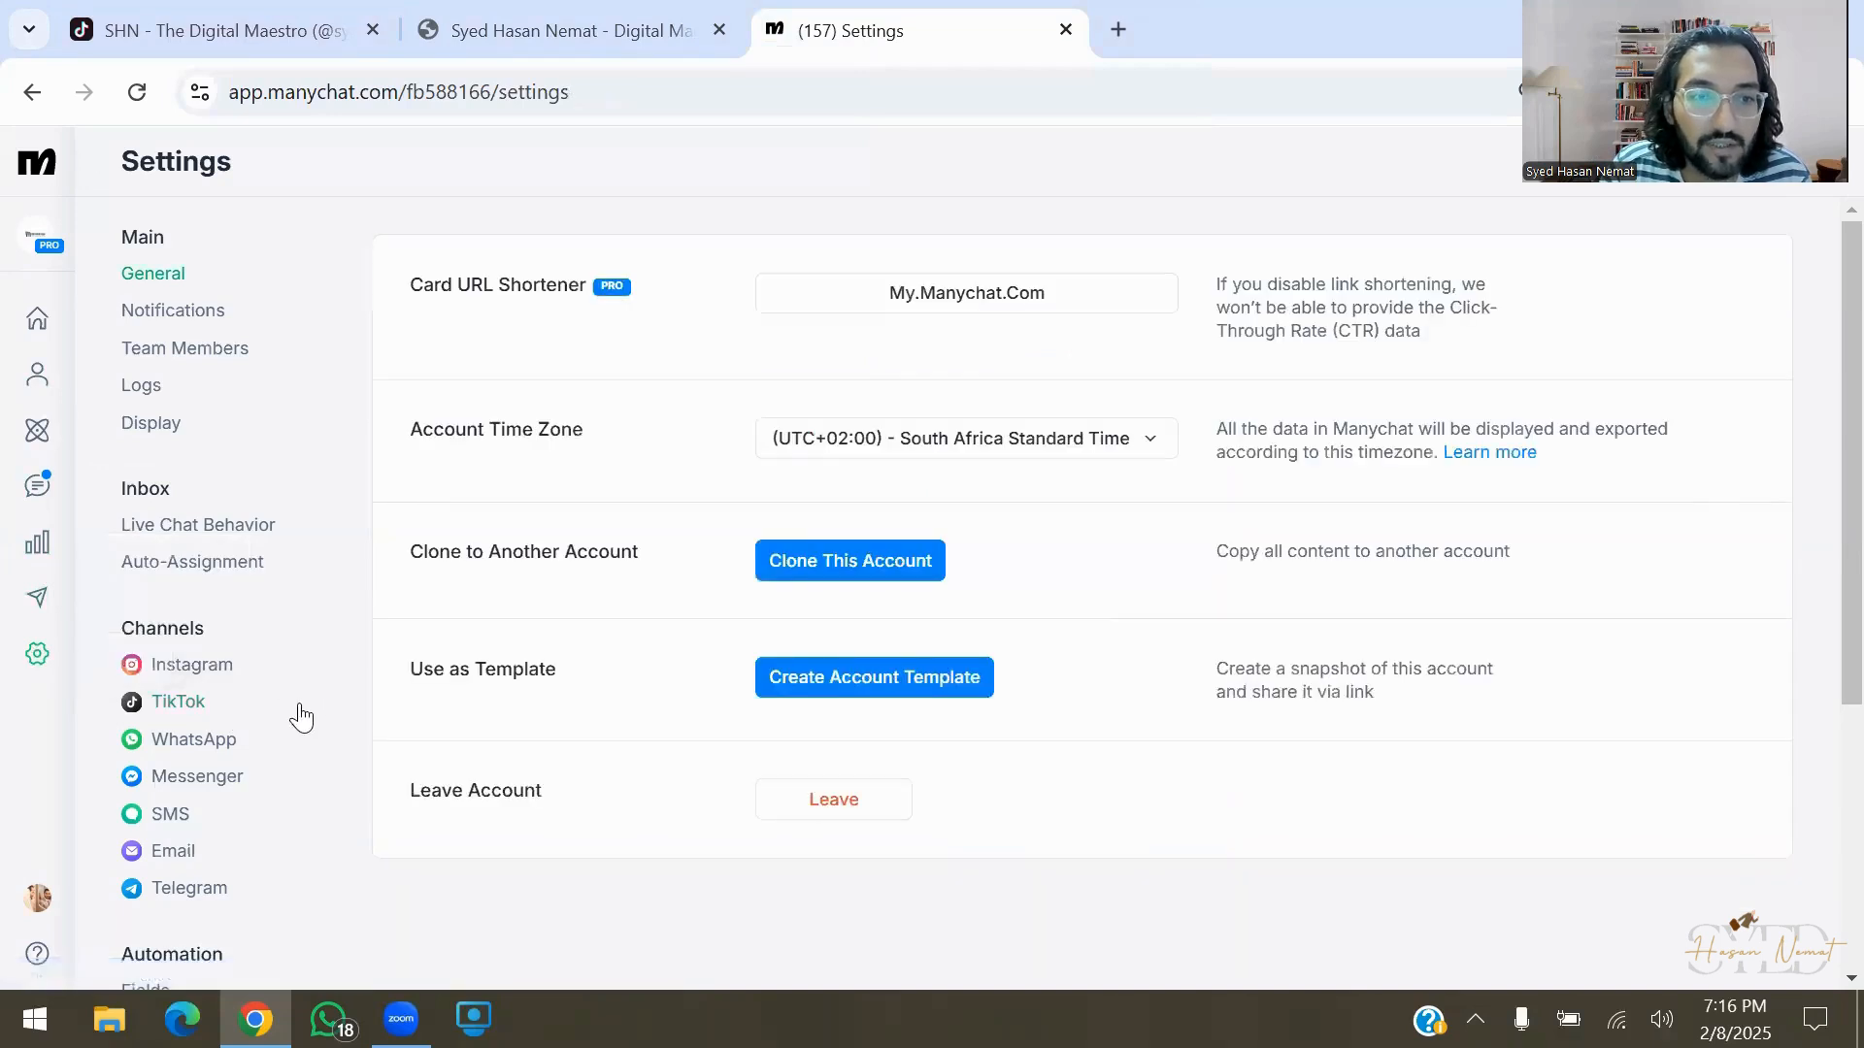
pyautogui.click(300, 716)
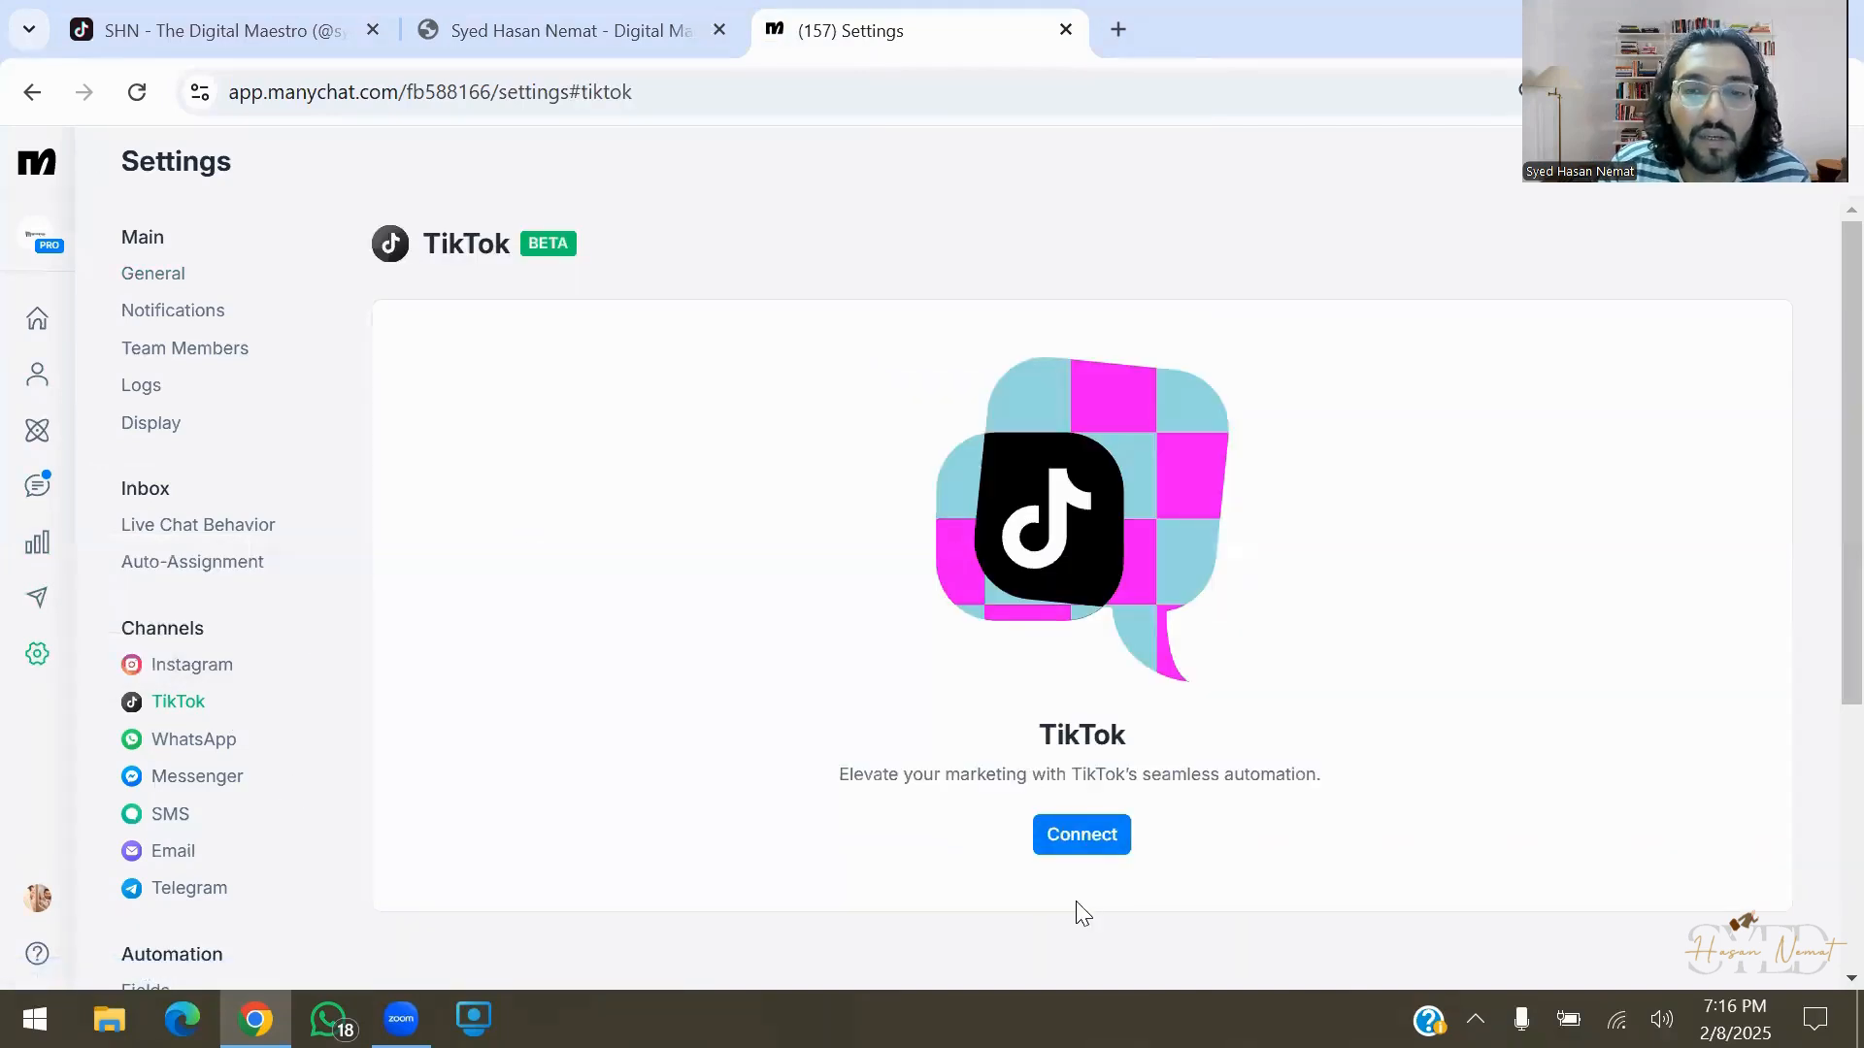
# Begin the TikTok connection and review the guide to switching to a Business Account
pyautogui.click(1046, 834)
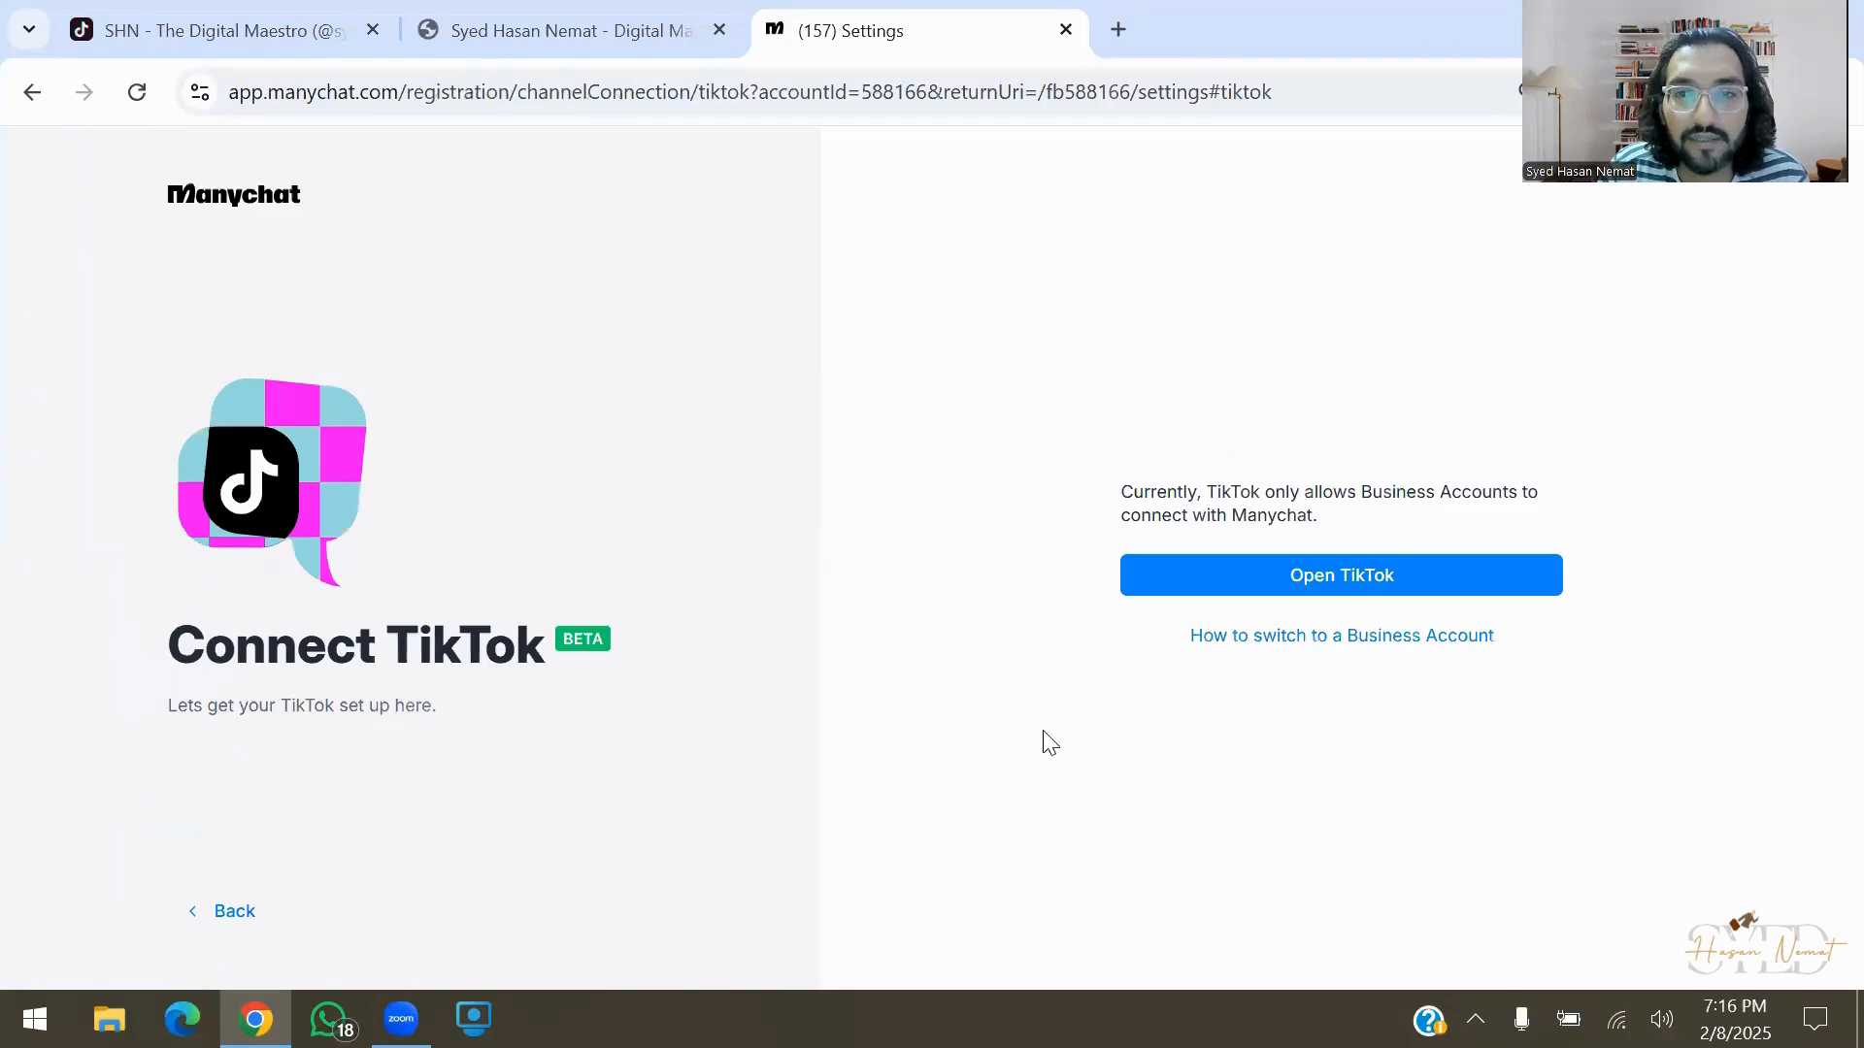
pyautogui.moveTo(1133, 499); pyautogui.dragTo(1472, 537)
pyautogui.click(1482, 539)
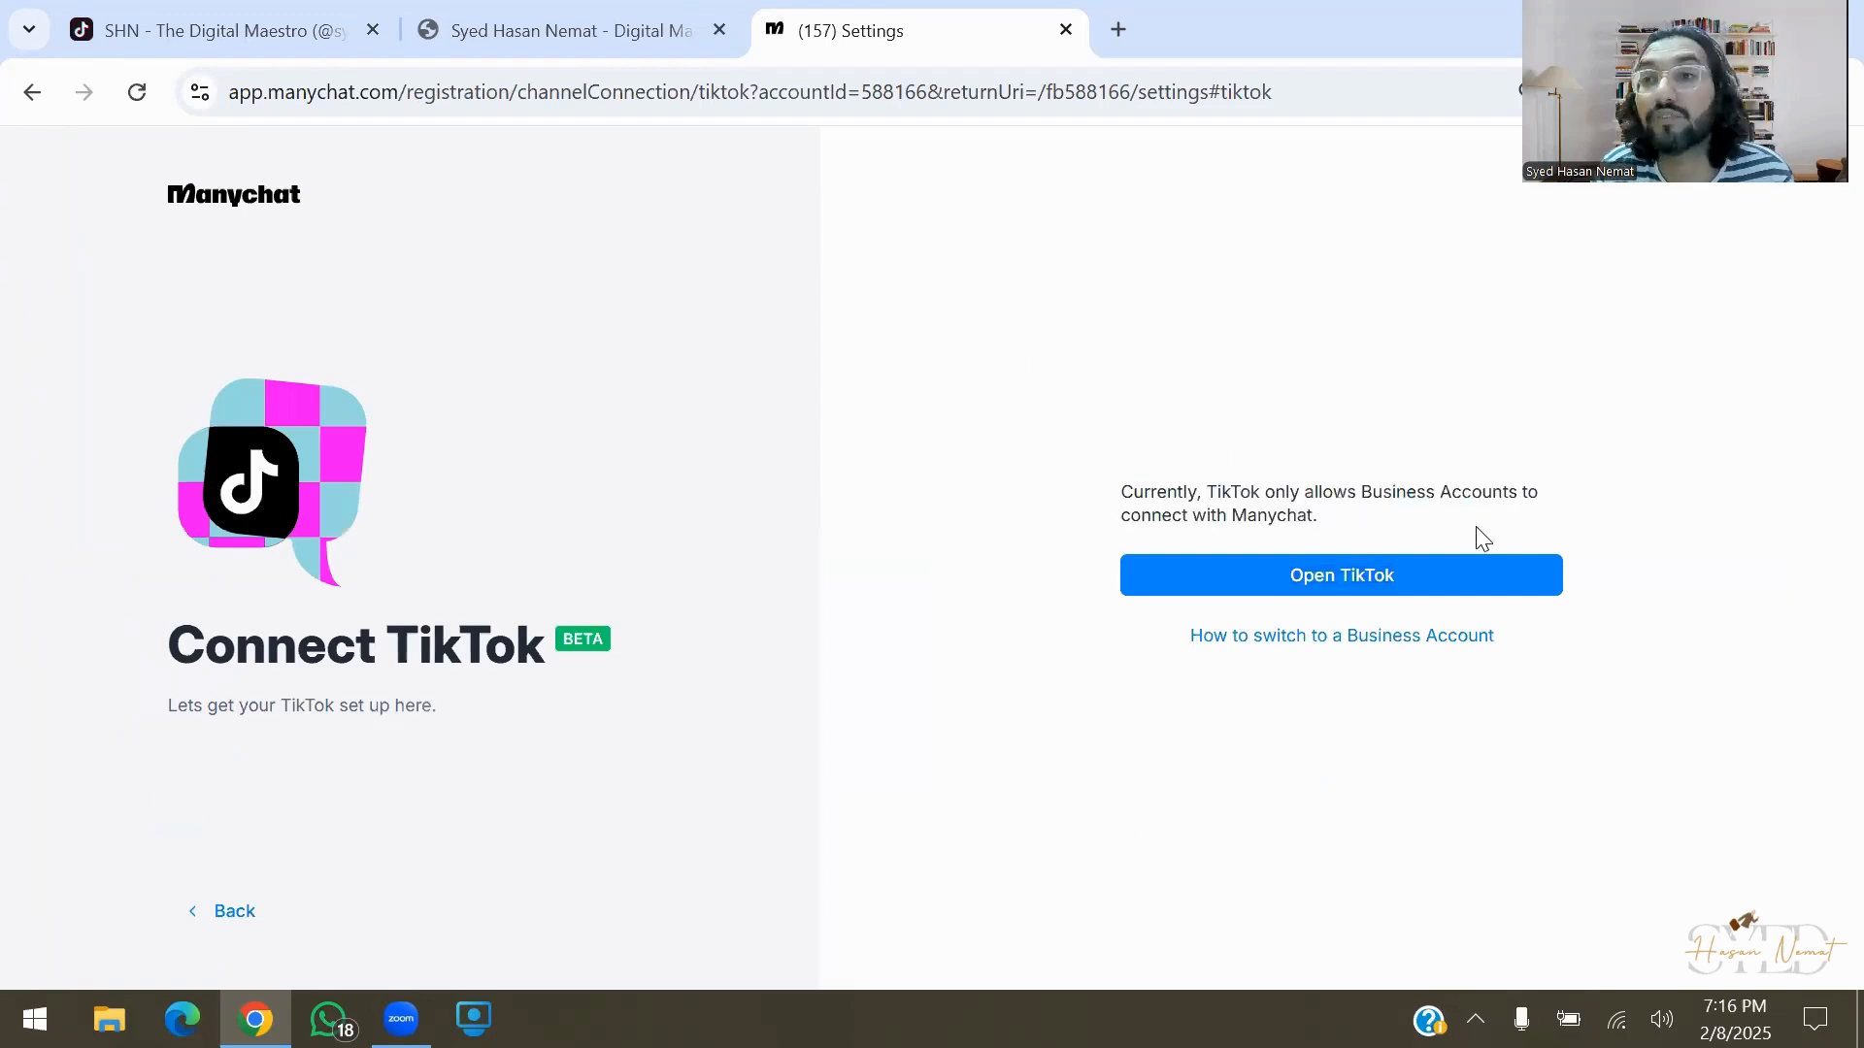
pyautogui.tripleClick(1482, 538)
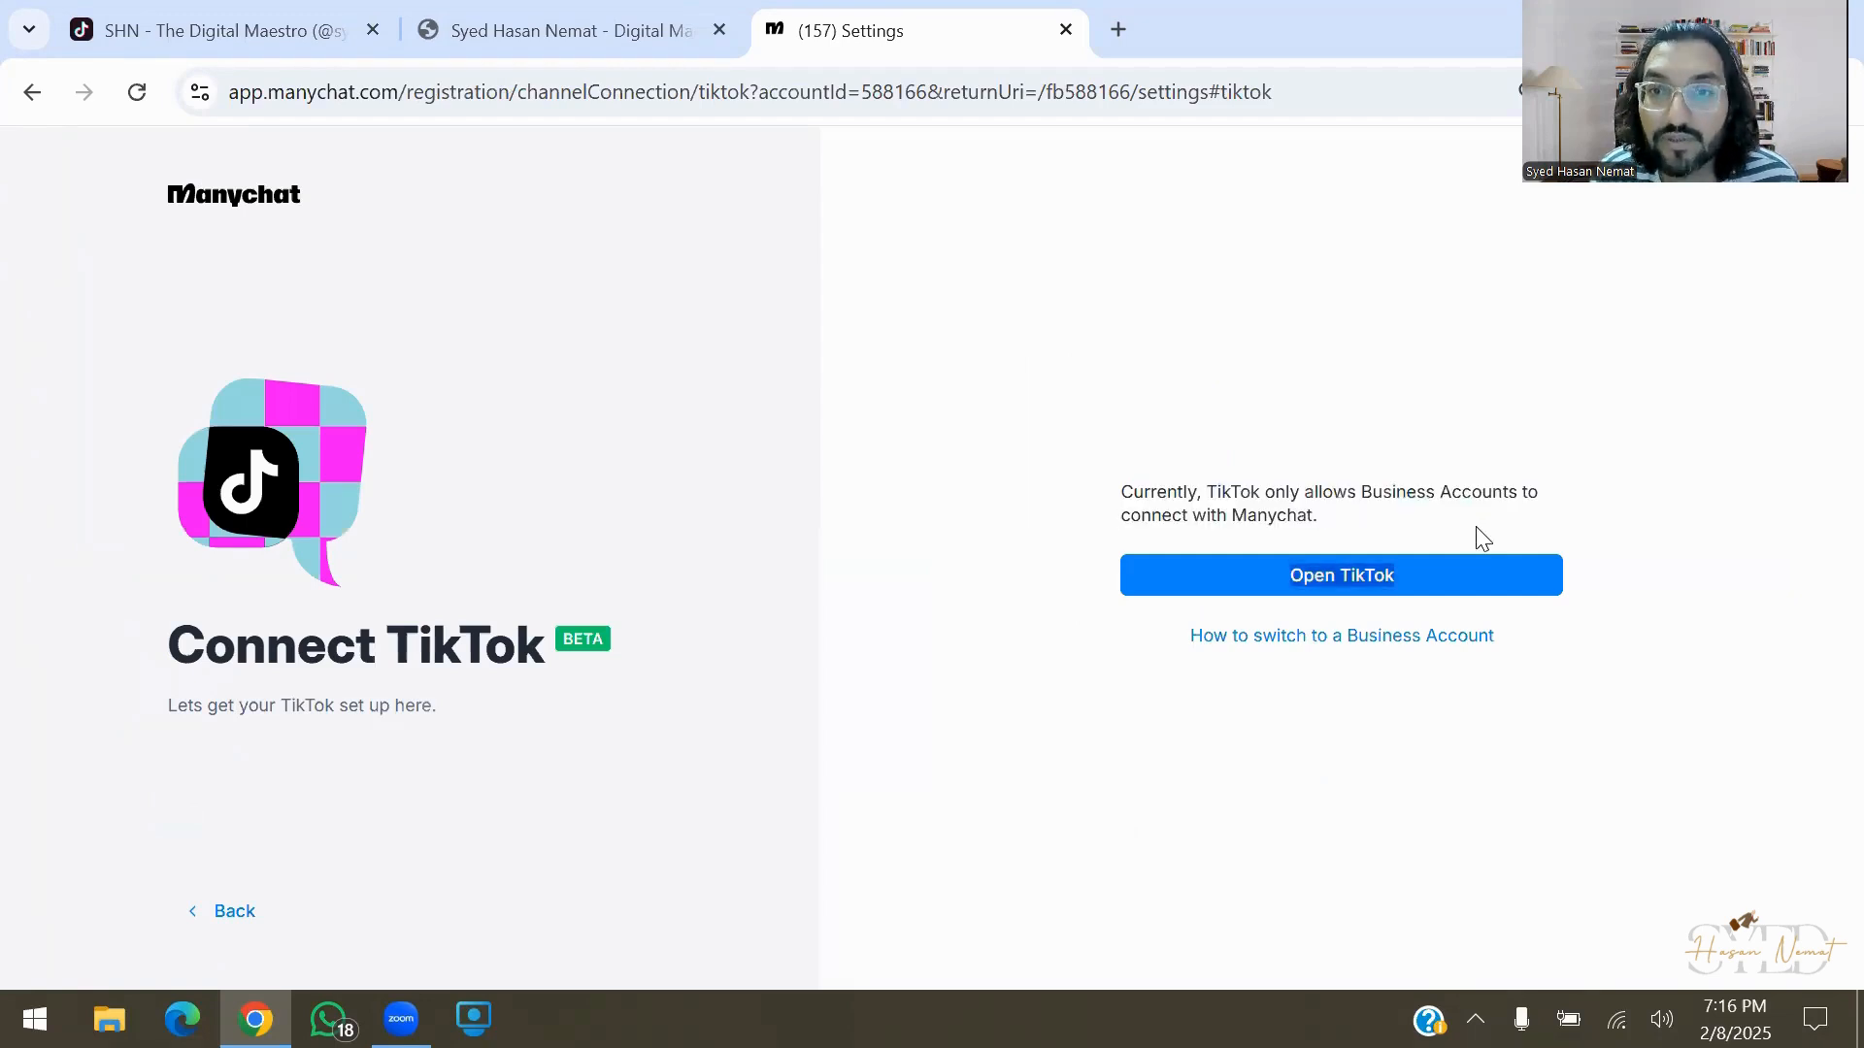
pyautogui.click(1482, 538)
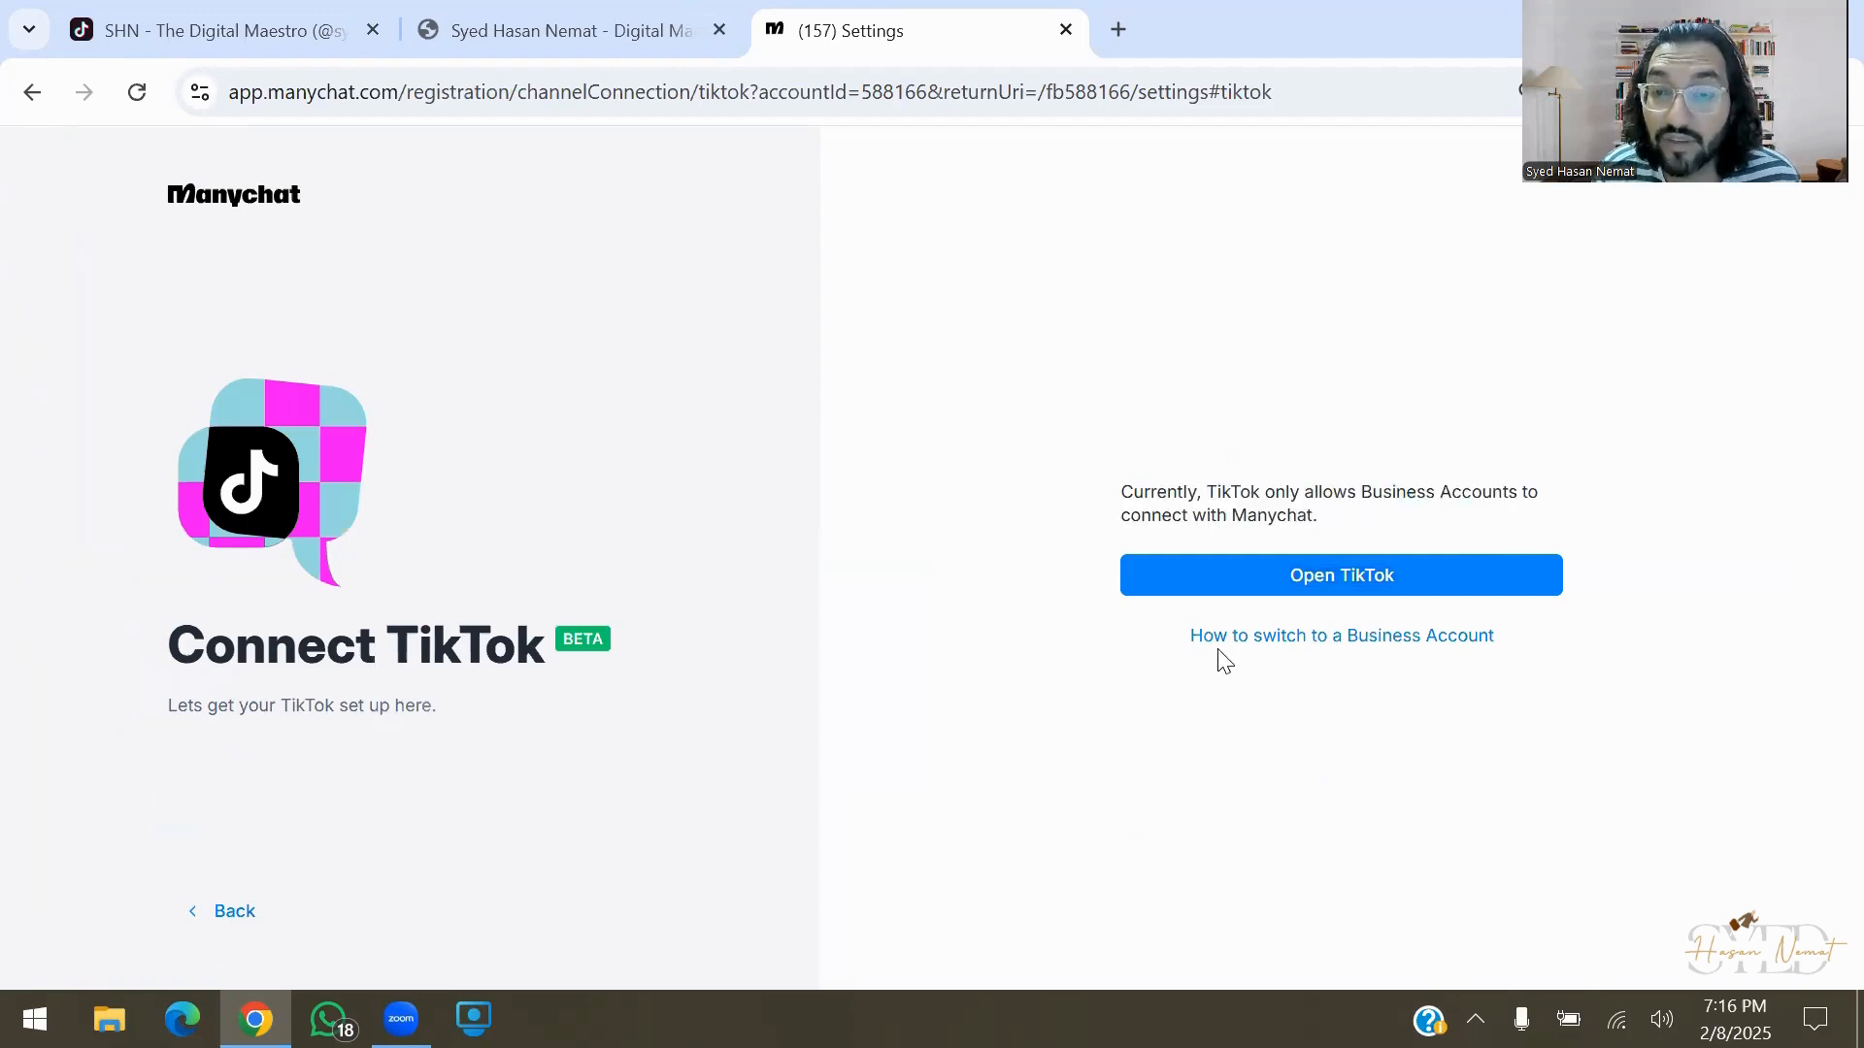
pyautogui.click(1338, 642)
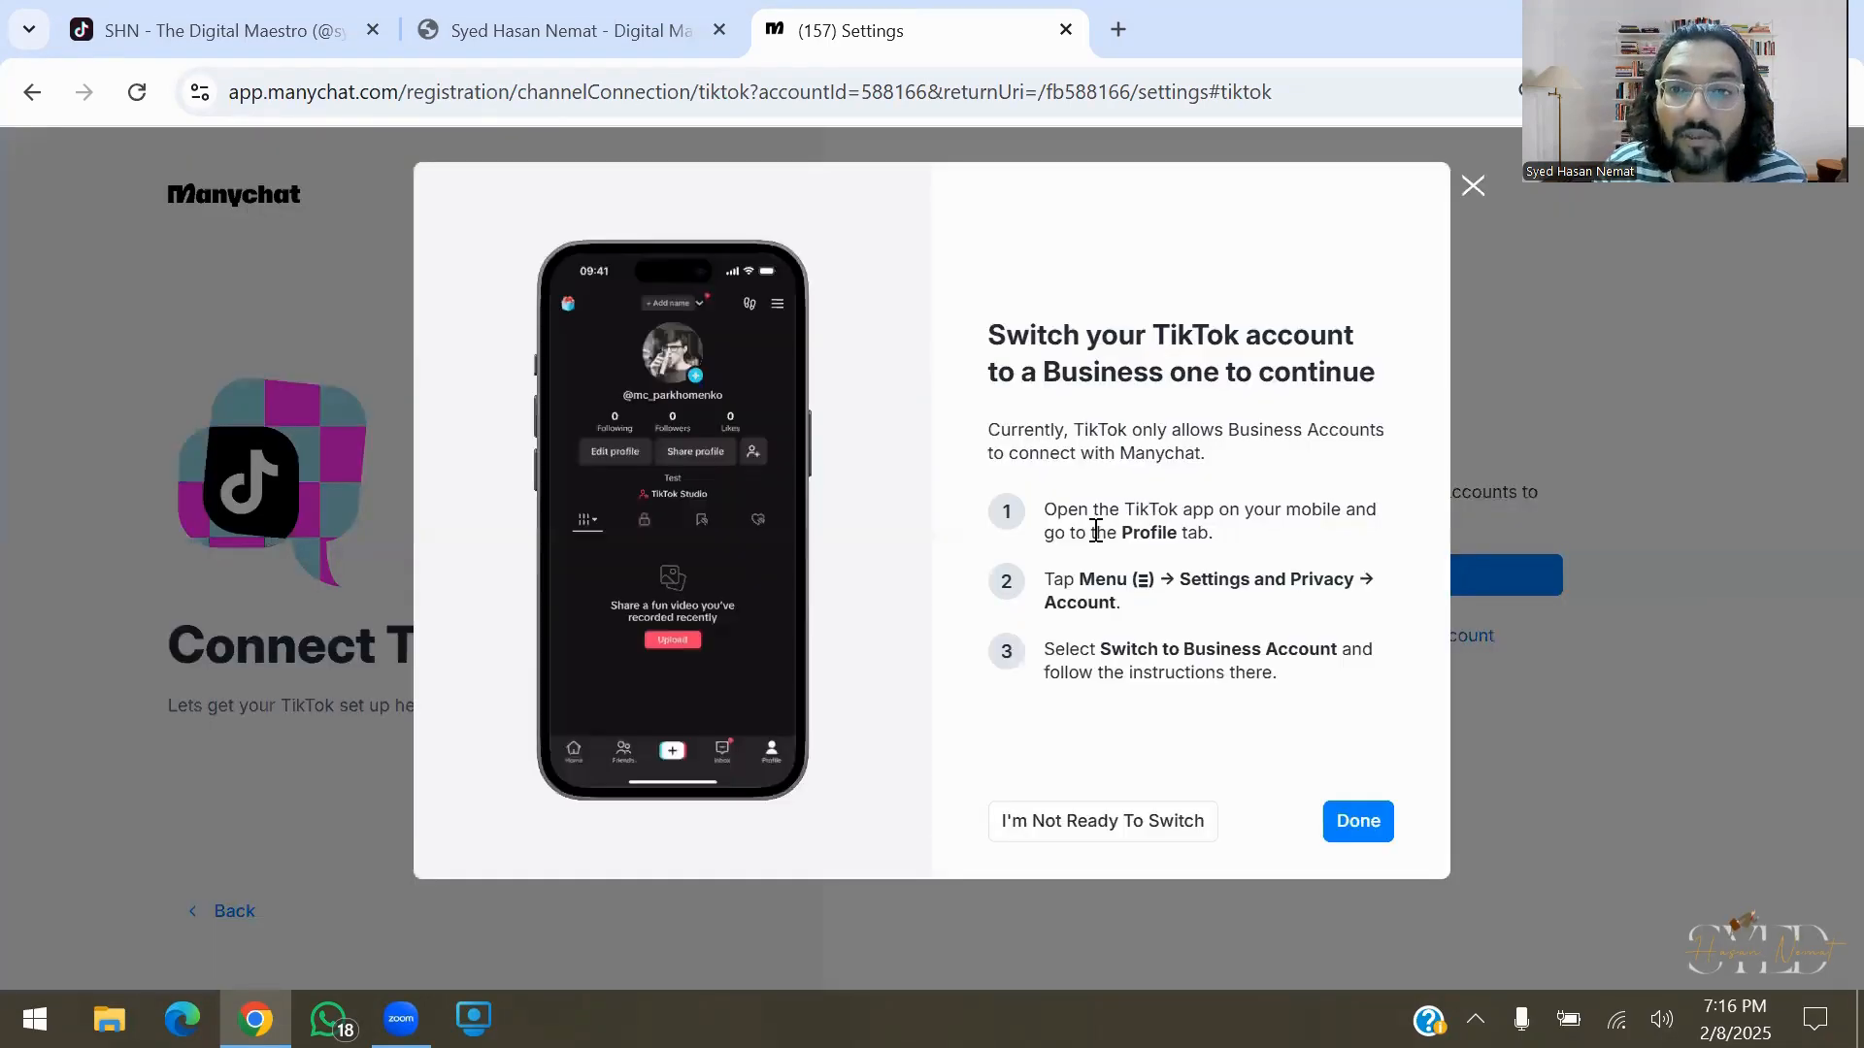
pyautogui.moveTo(1099, 519); pyautogui.dragTo(1293, 679)
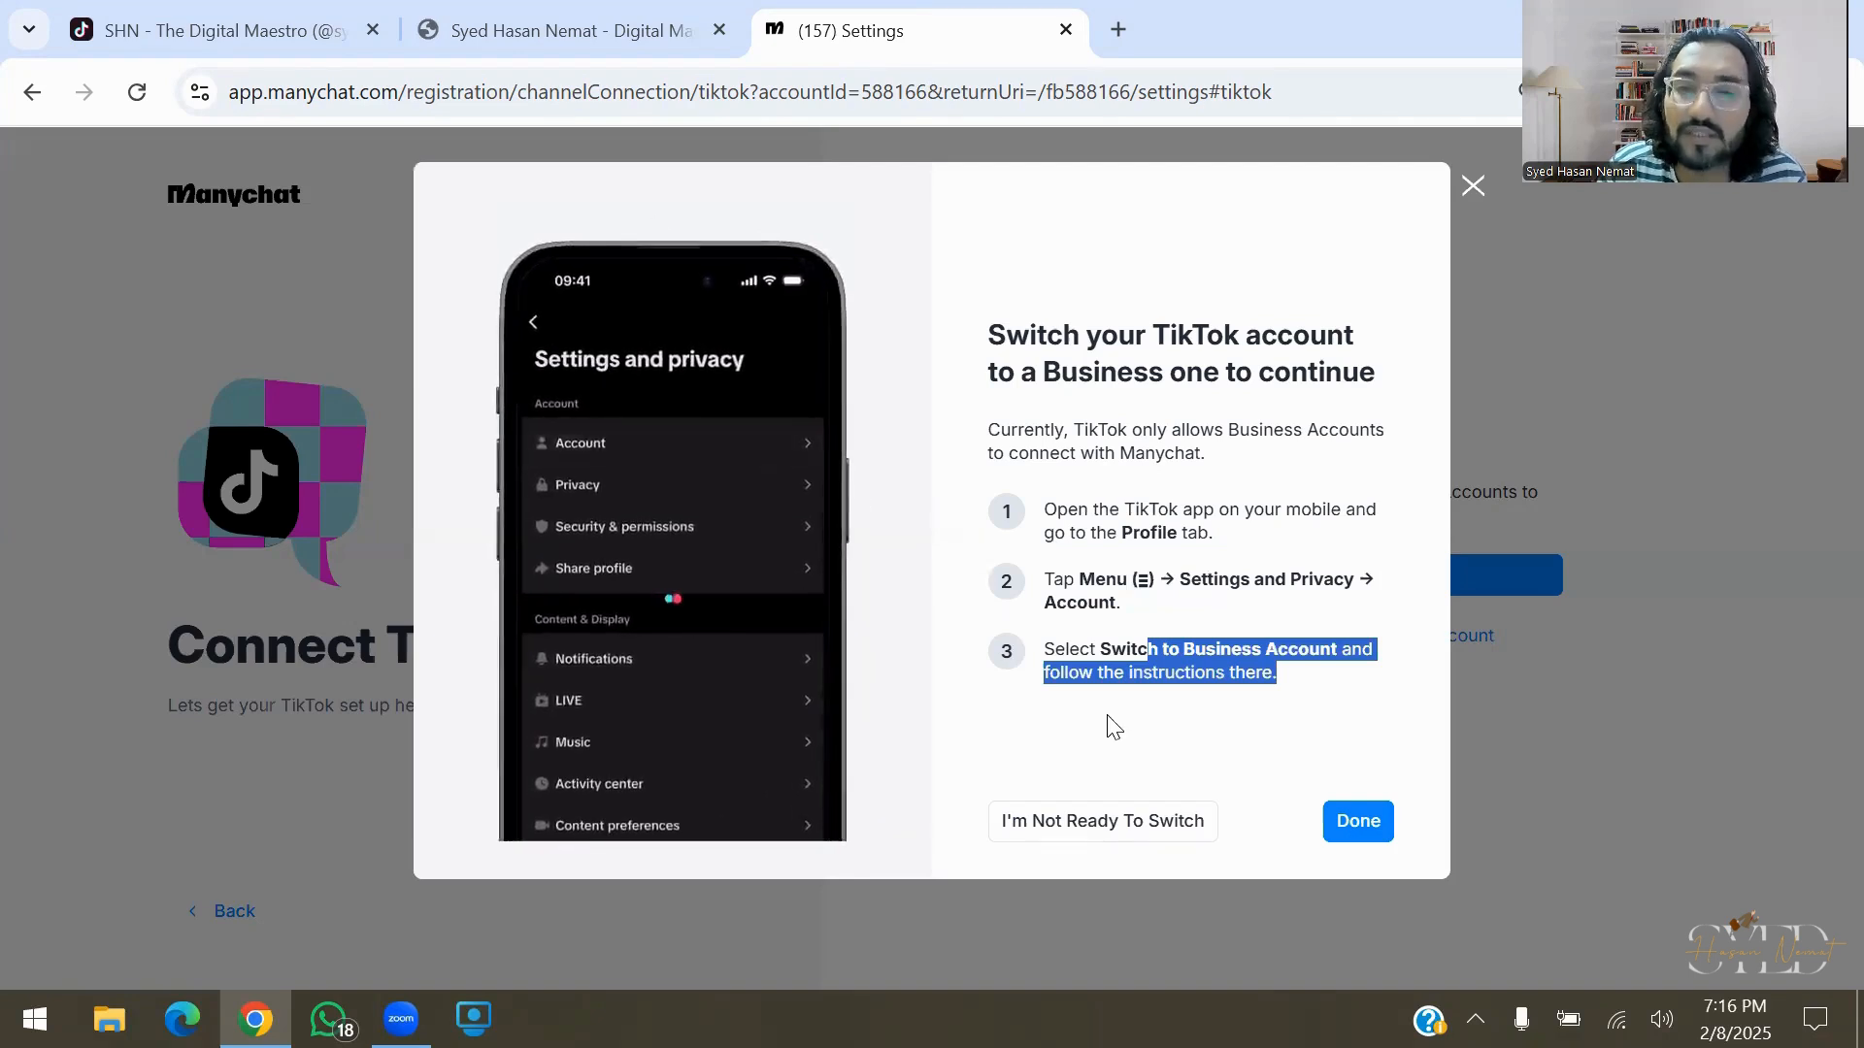
pyautogui.click(1356, 821)
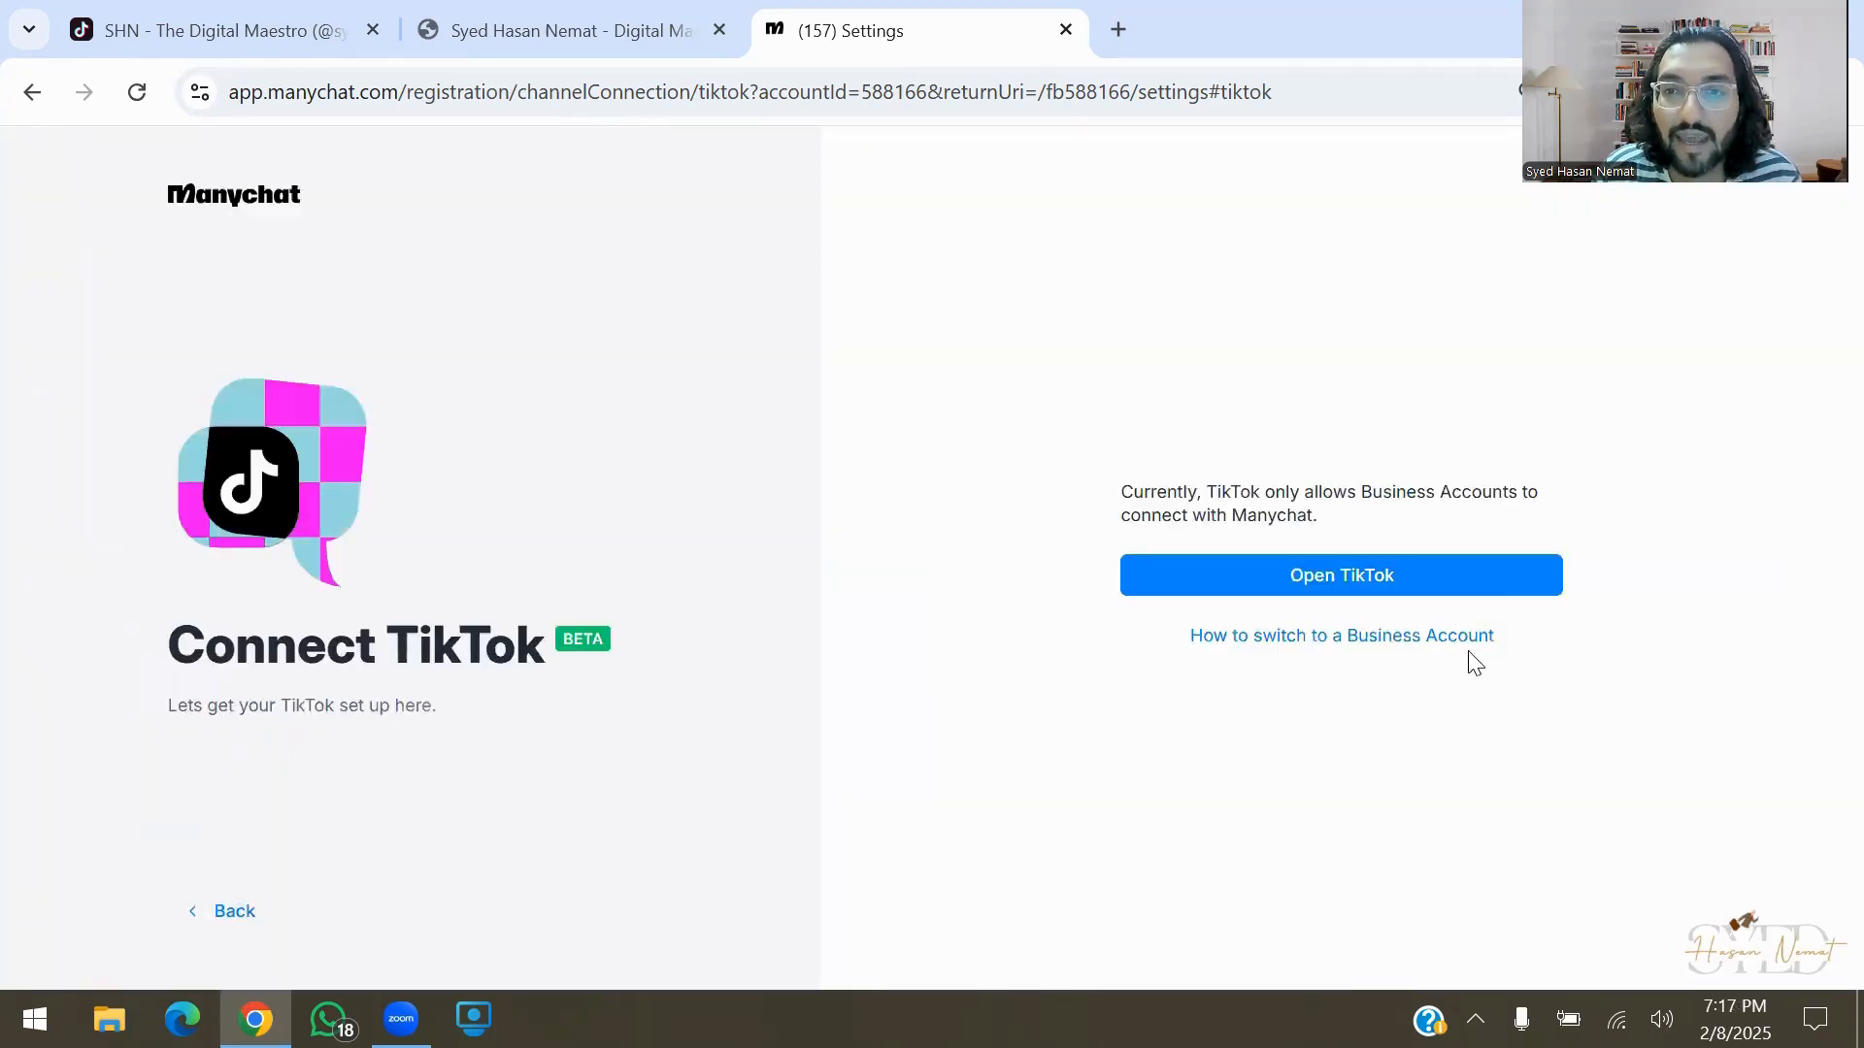
# Launch the TikTok authorization window for Manychat
pyautogui.moveTo(1559, 746); pyautogui.dragTo(1437, 583)
pyautogui.click(1608, 803)
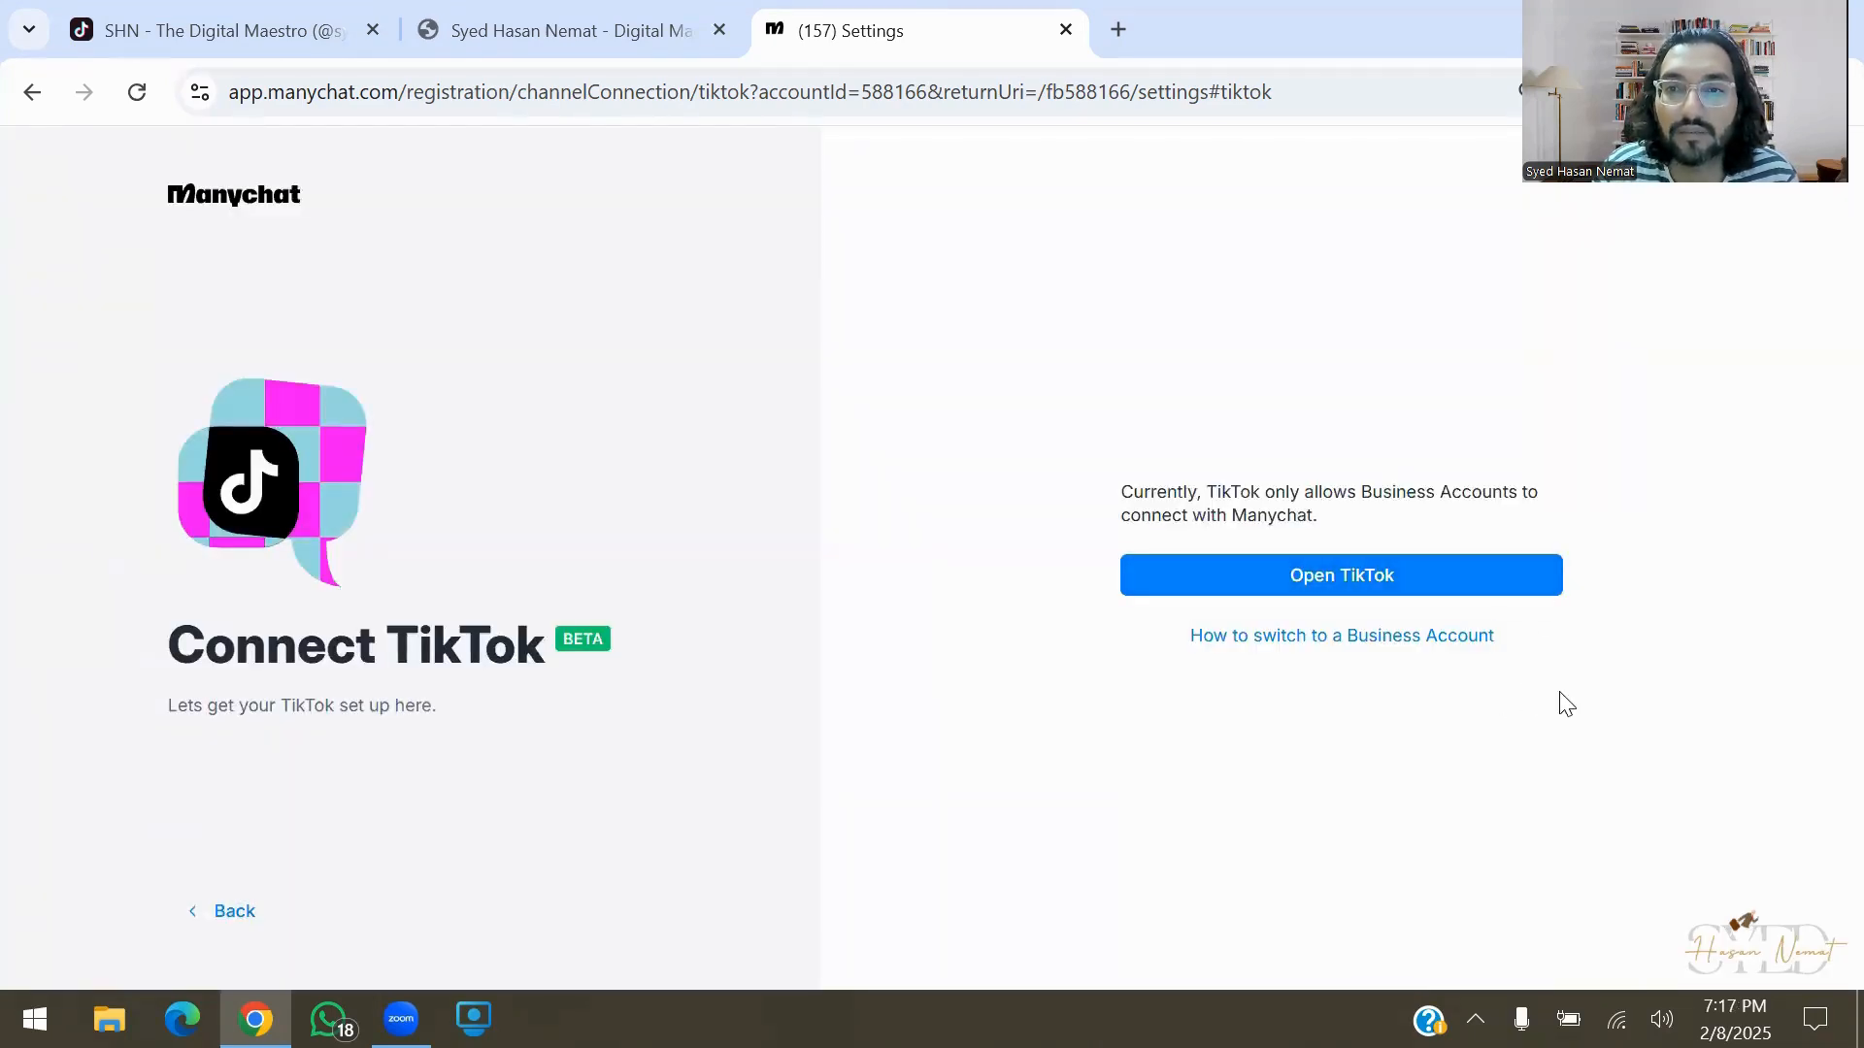
pyautogui.click(1491, 596)
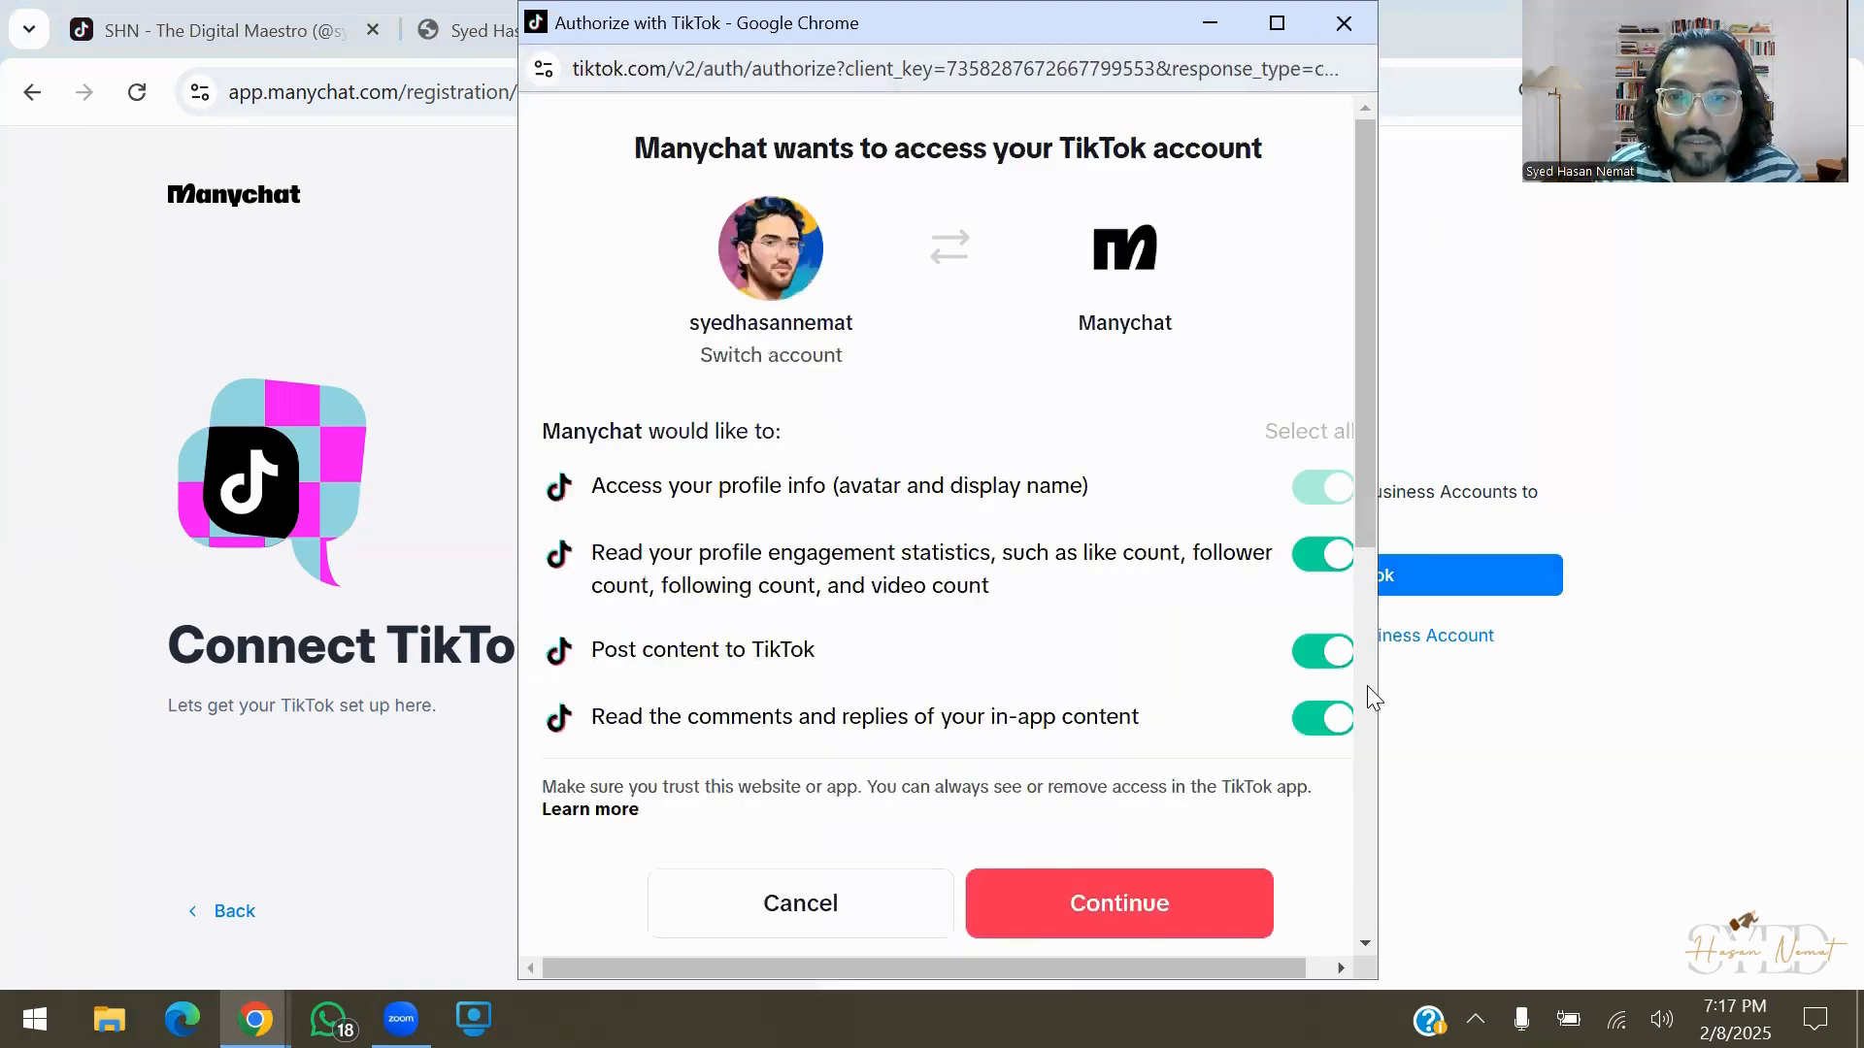
# Grant Manychat access in the TikTok popup and continue with Let's Start
pyautogui.scroll(-5, 1366, 686)
pyautogui.click(1228, 922)
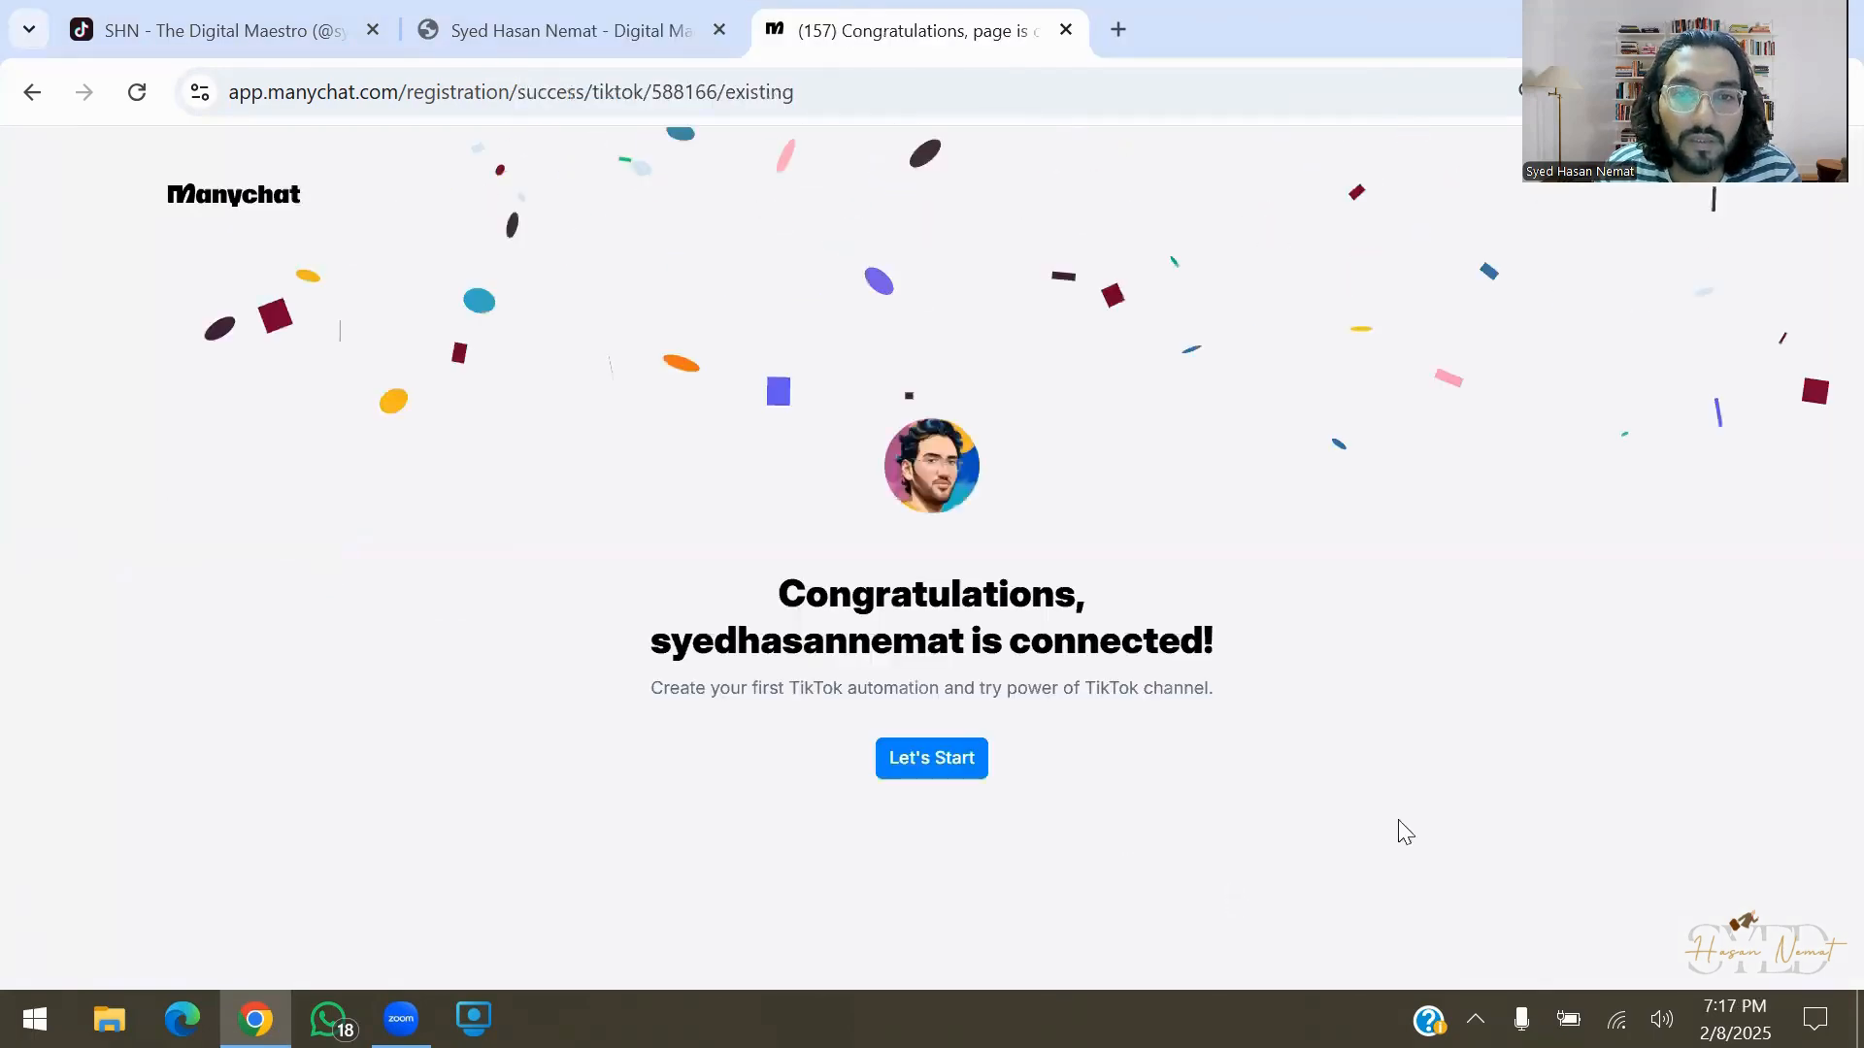
pyautogui.click(879, 759)
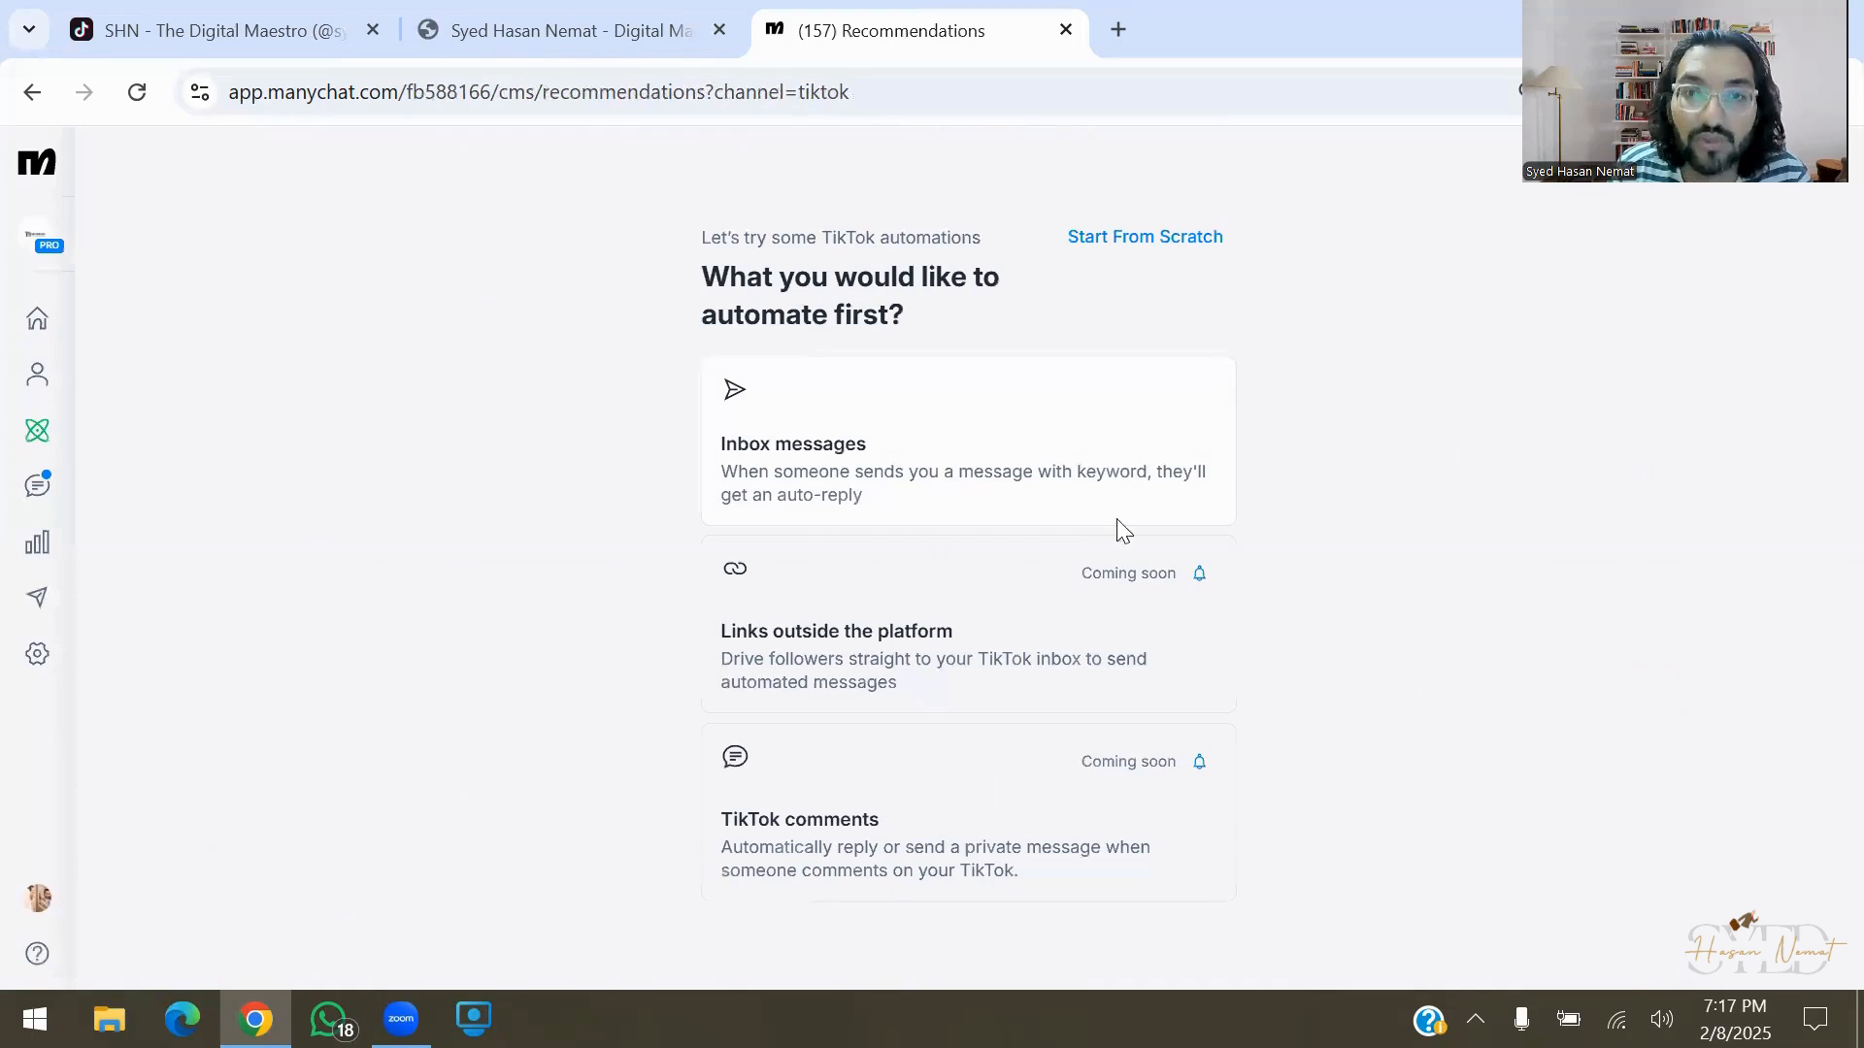
# Review the Coming soon recommendation cards, then go to the Automation list
pyautogui.moveTo(721, 633); pyautogui.dragTo(1106, 680)
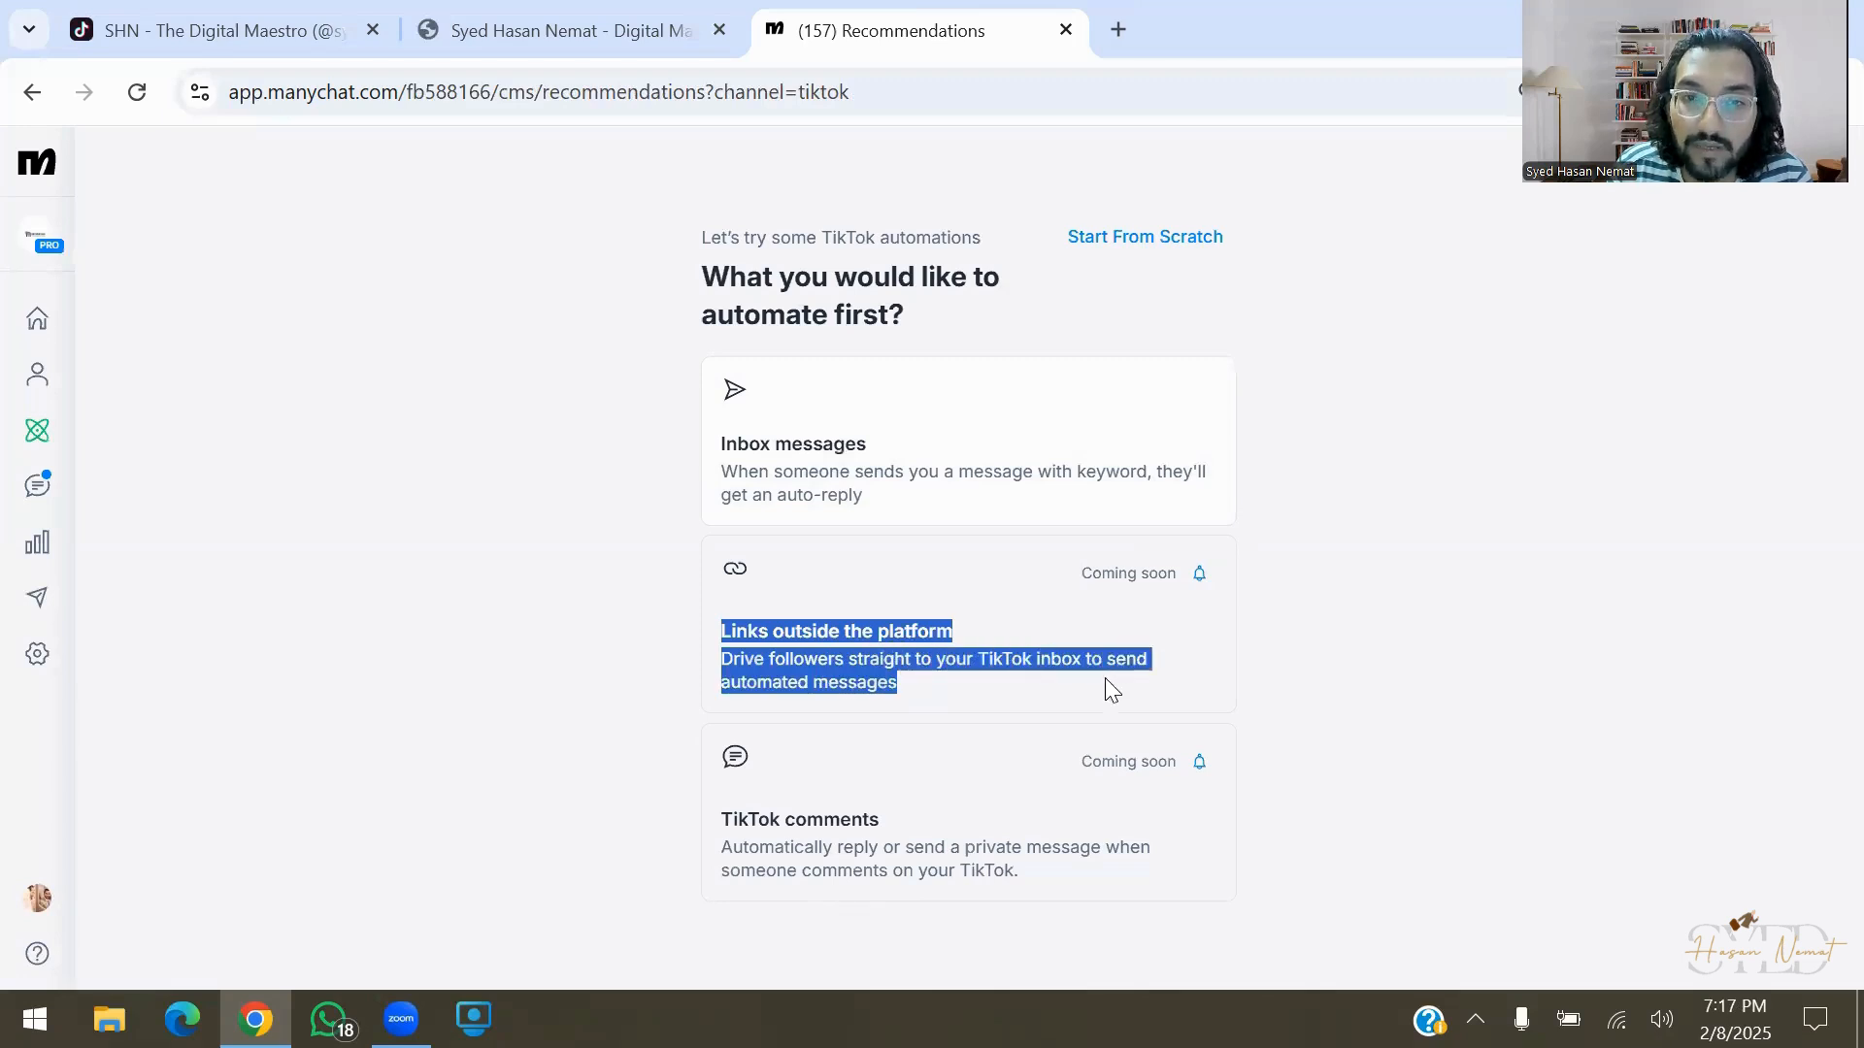
pyautogui.moveTo(682, 843); pyautogui.dragTo(1115, 883)
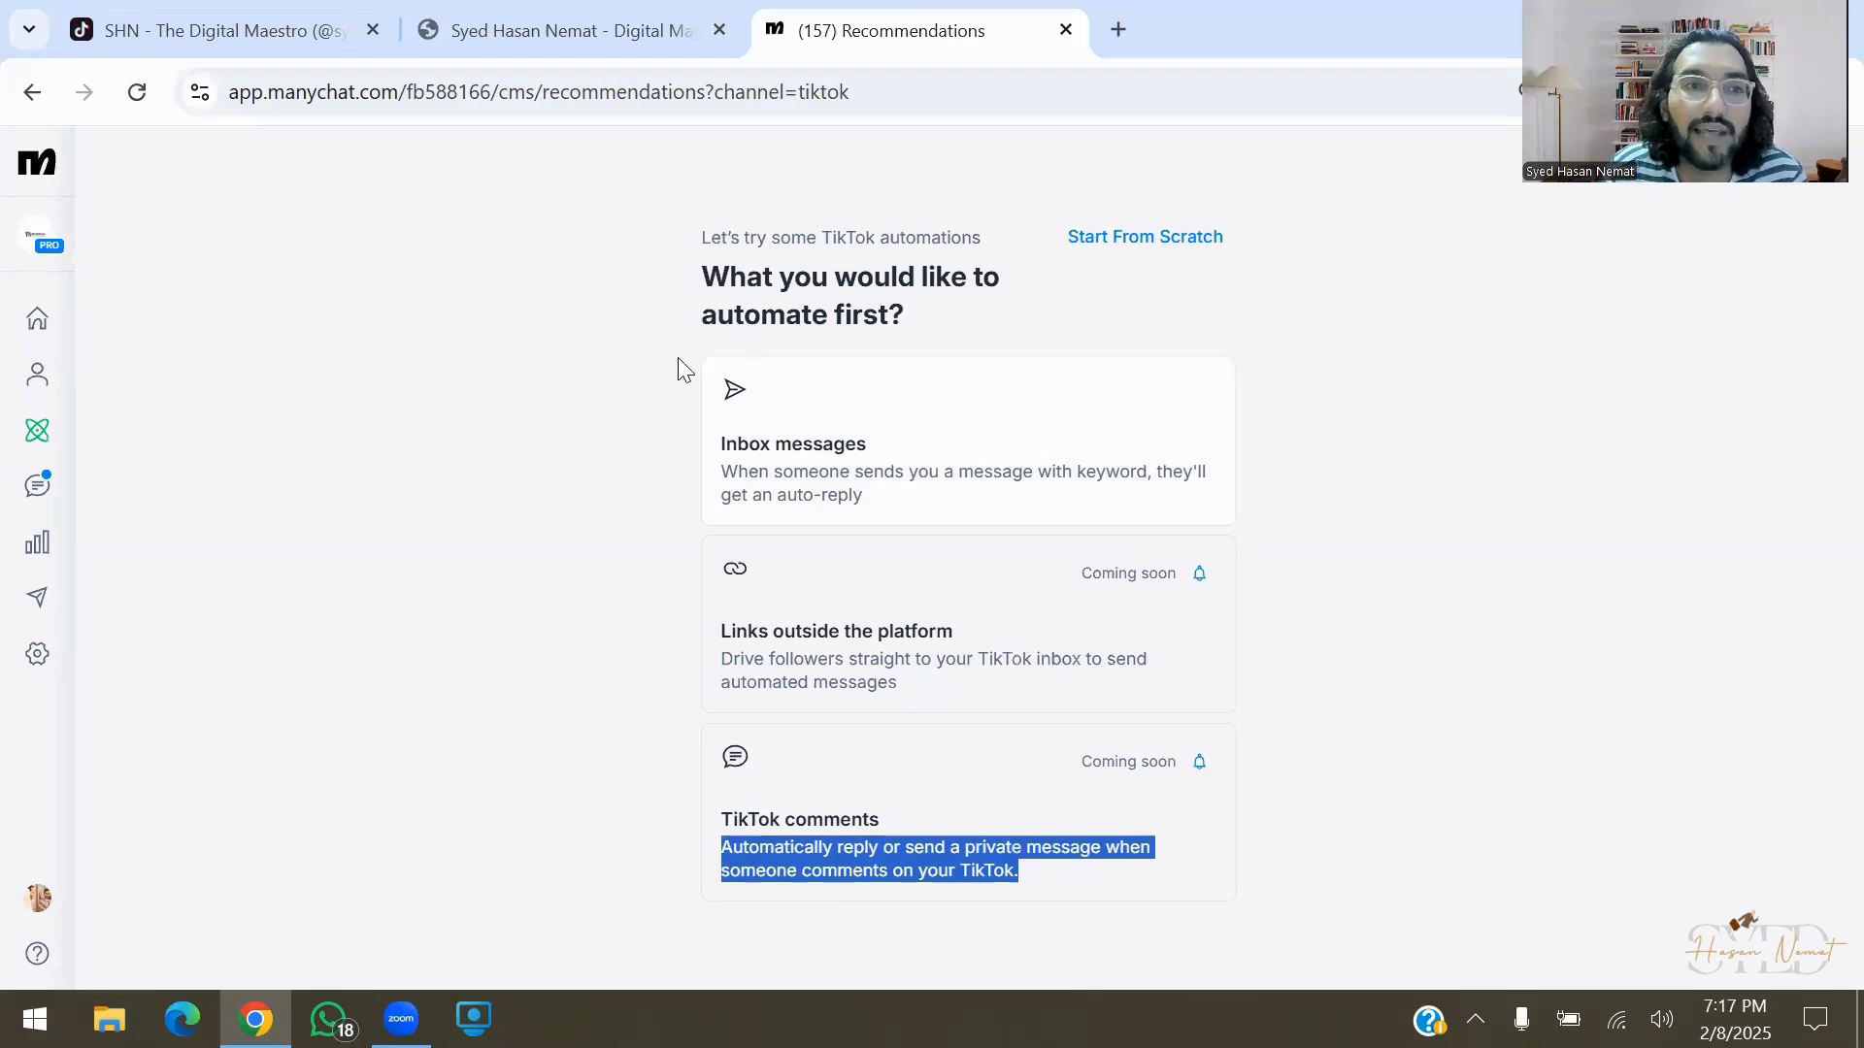
pyautogui.click(34, 442)
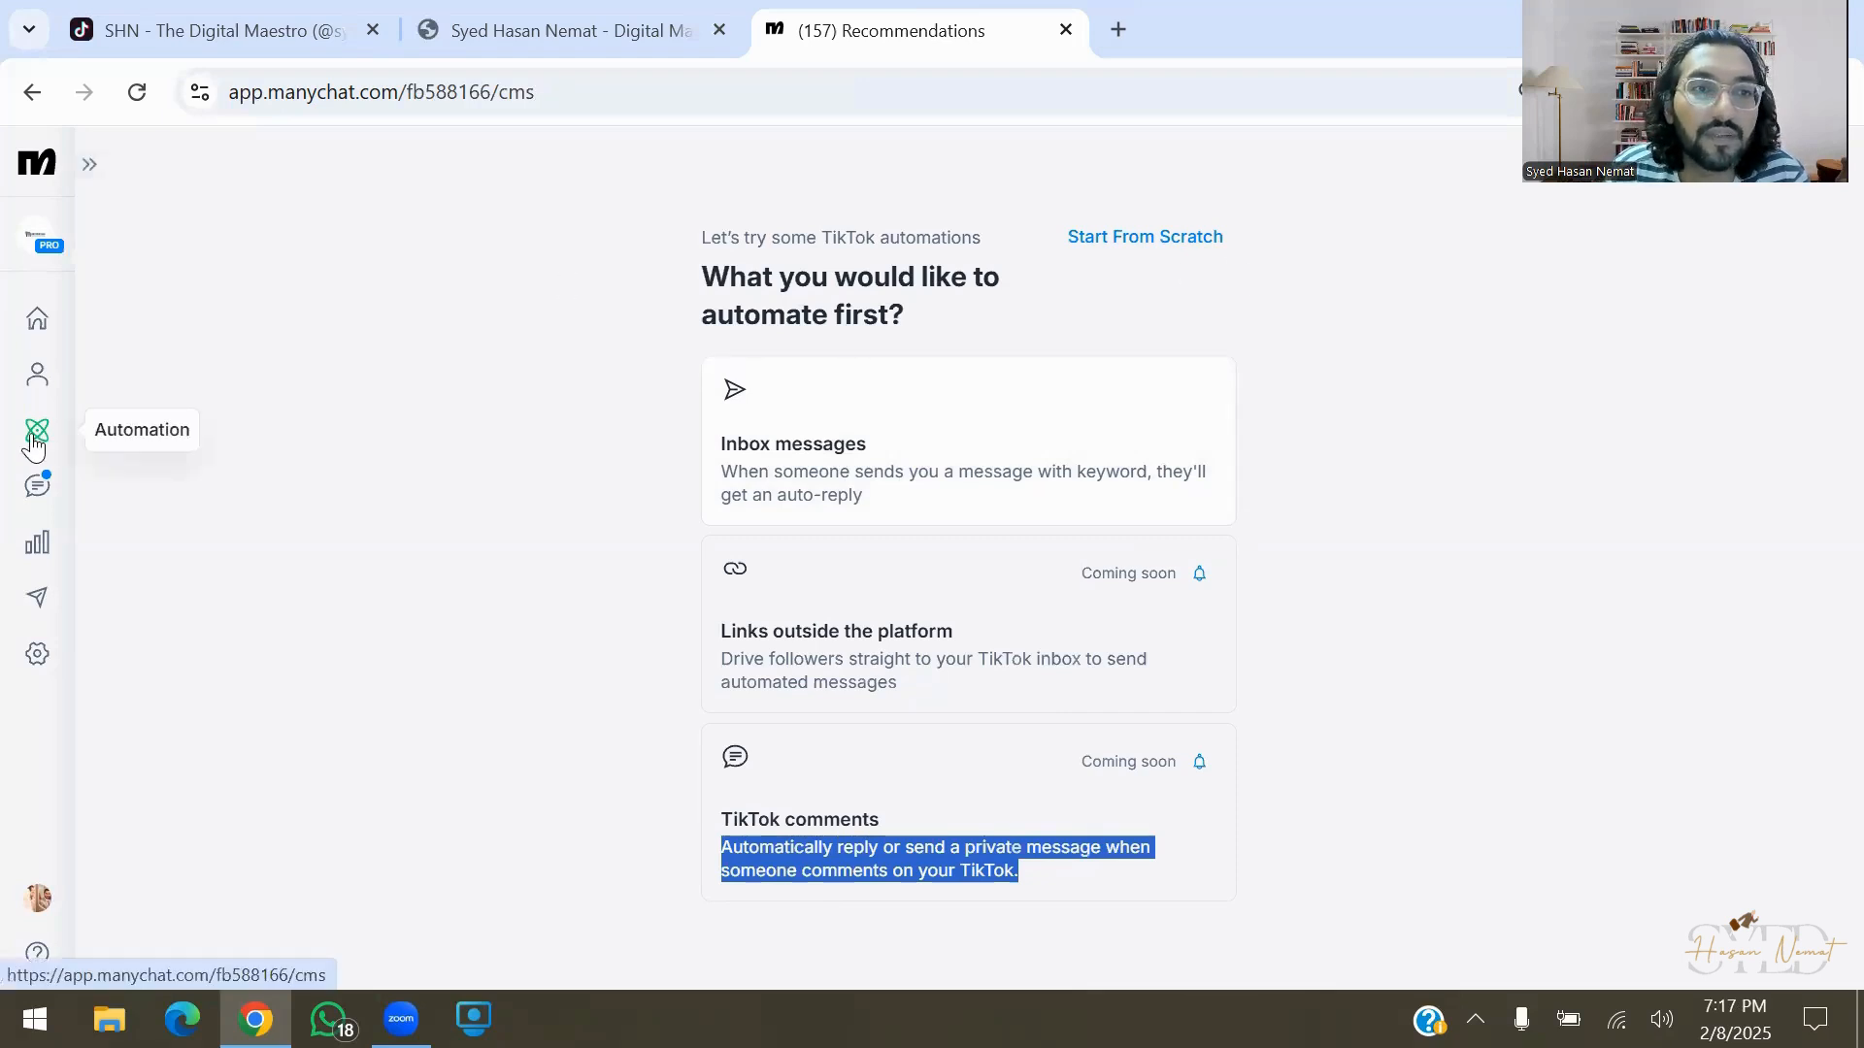
# Create a new automation whose first step is a TikTok Send Message
pyautogui.click(1517, 257)
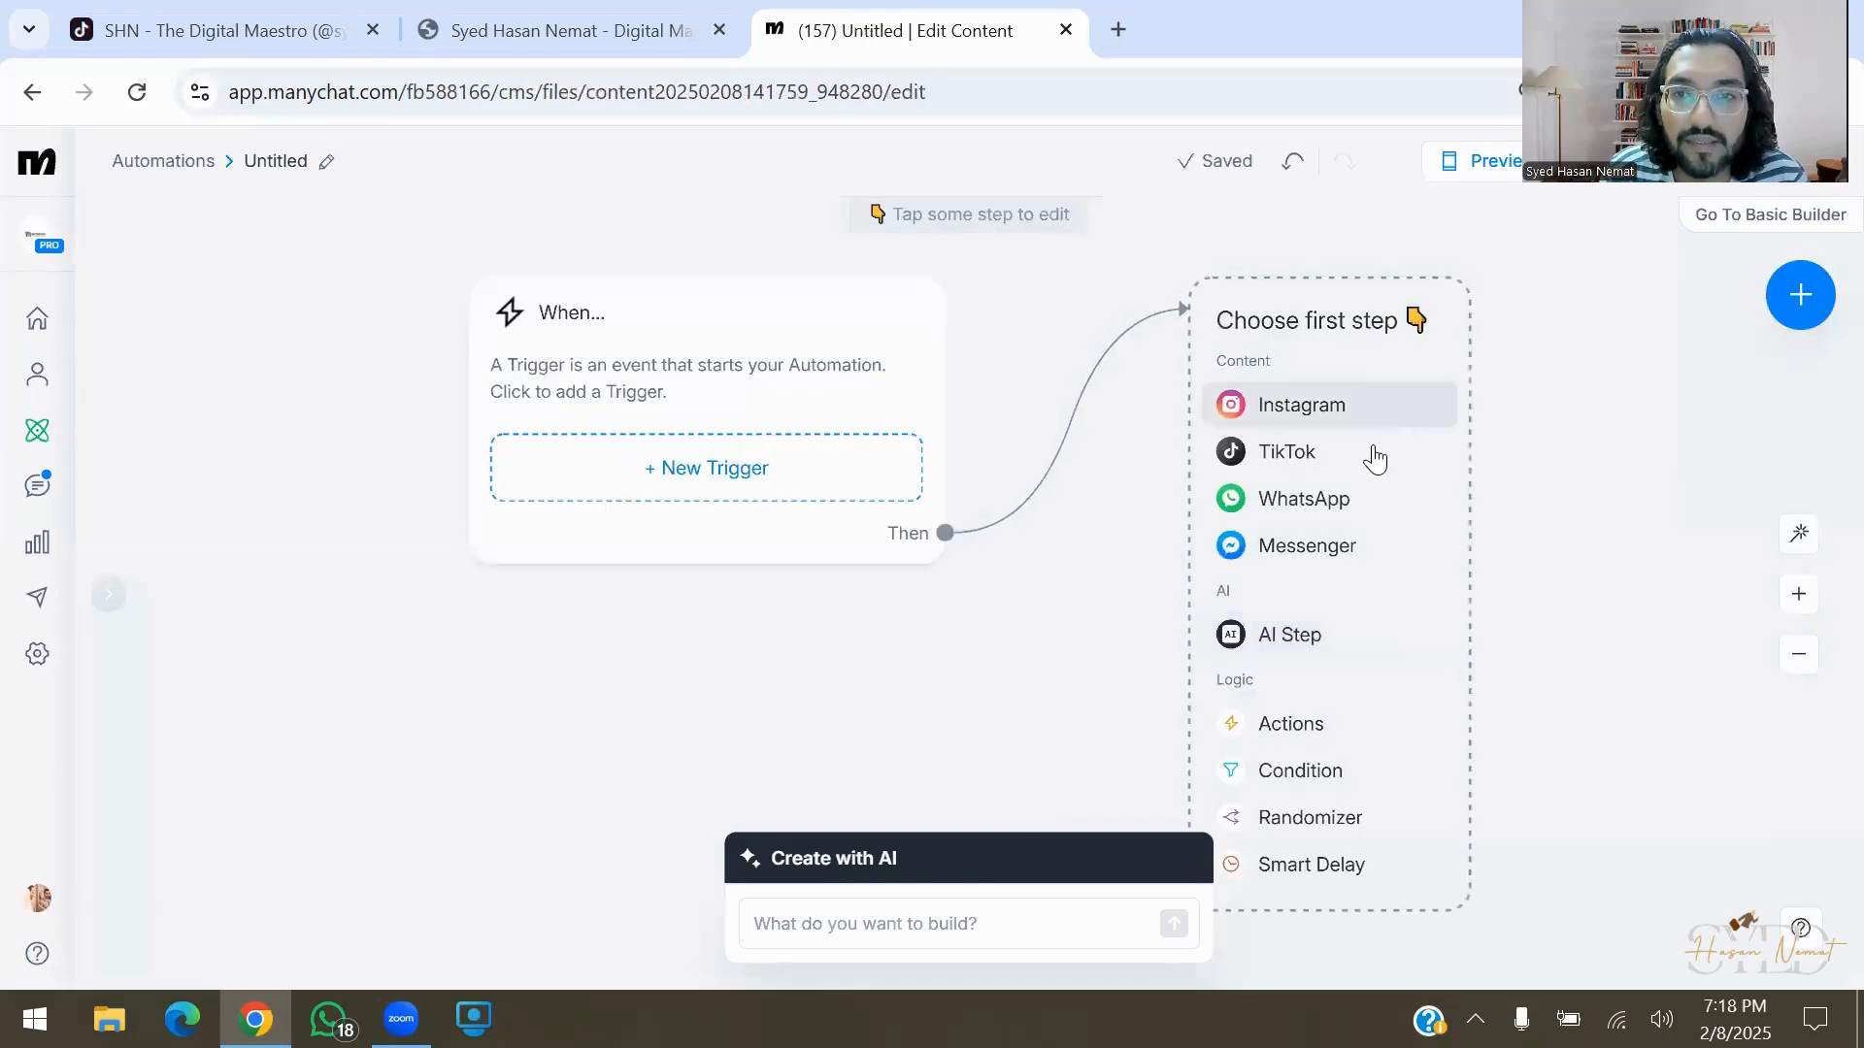
pyautogui.click(1369, 460)
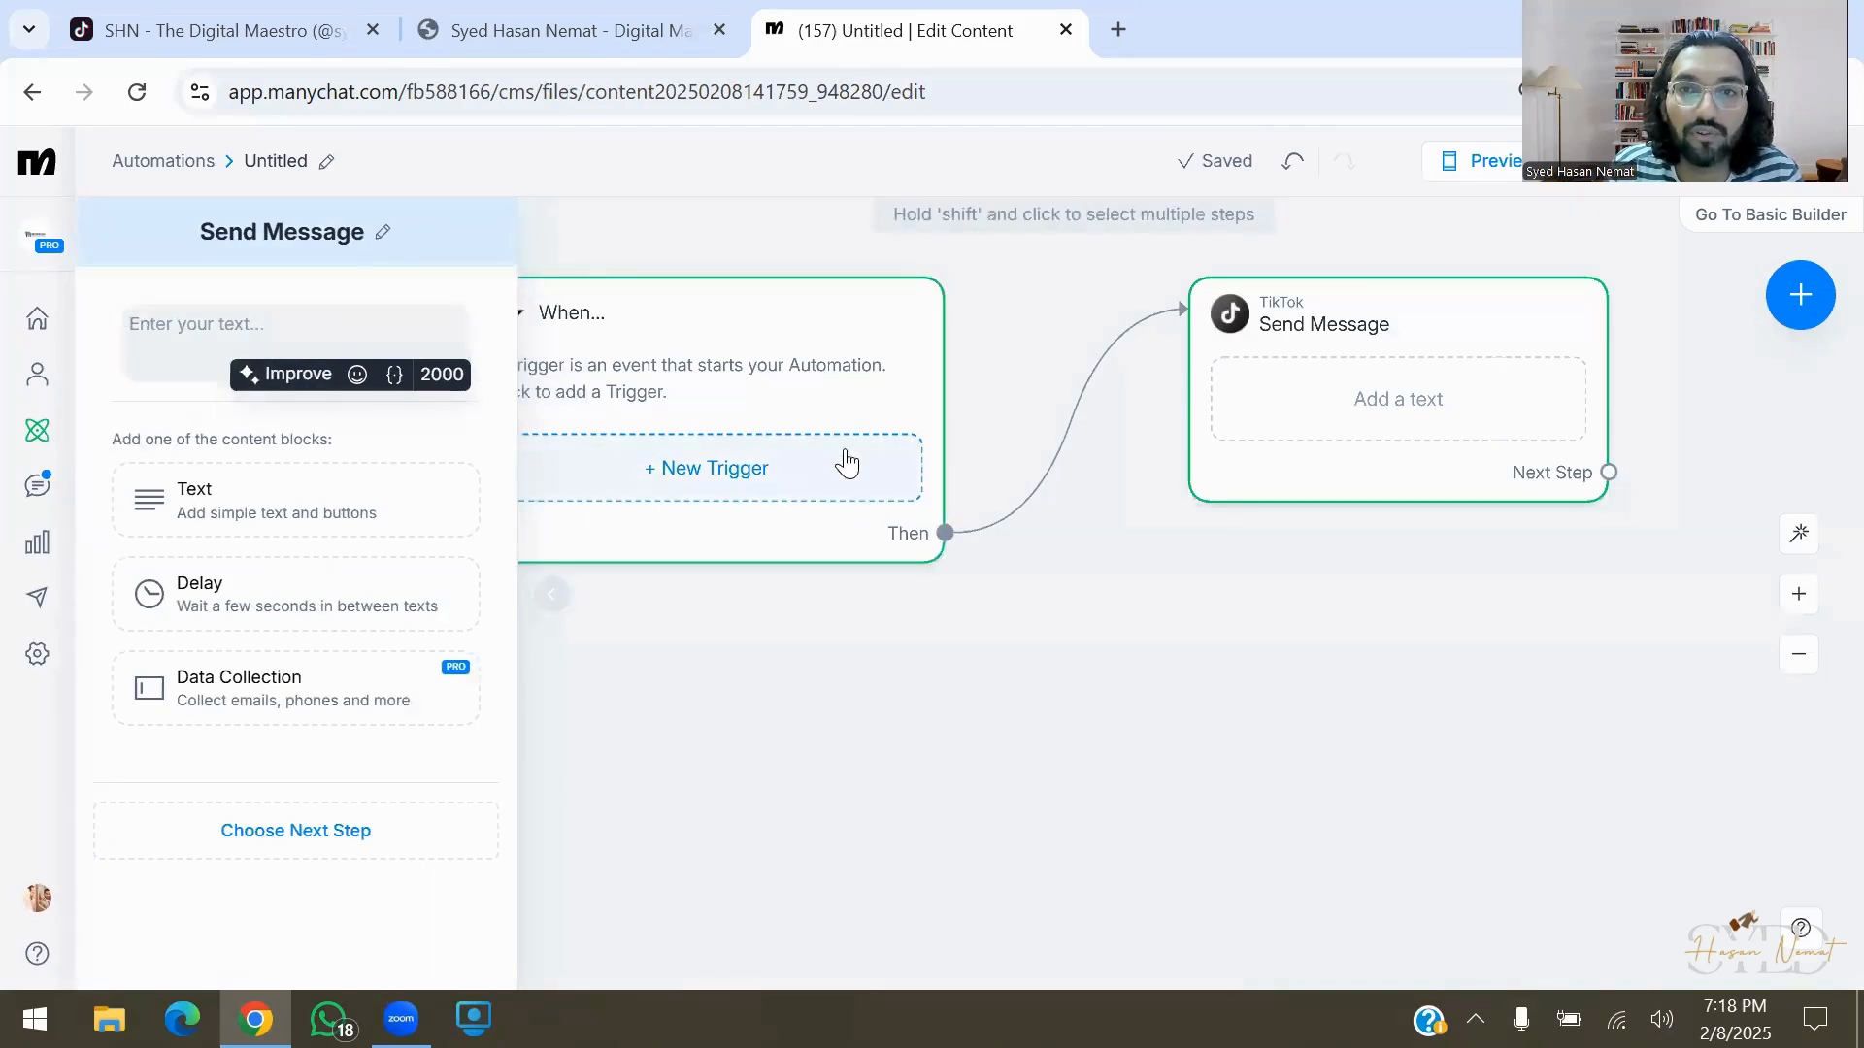
pyautogui.click(930, 693)
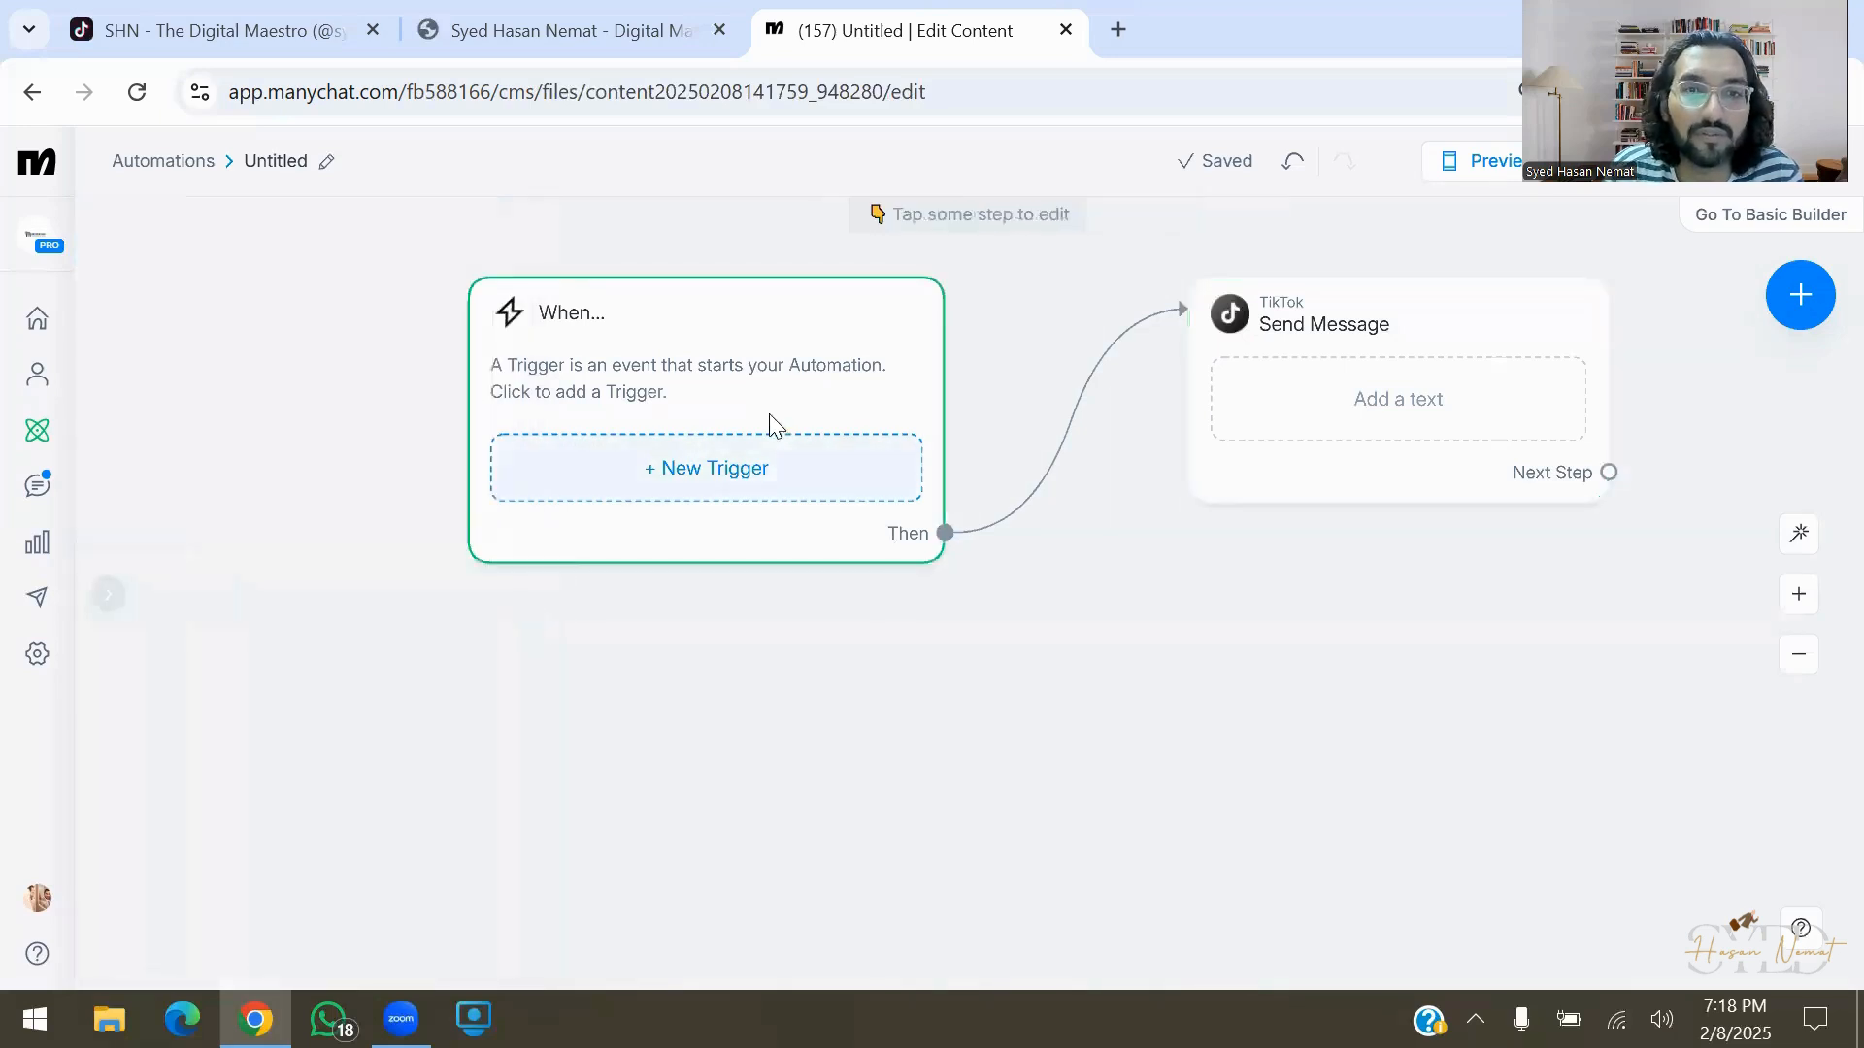
# Add a TikTok trigger firing when a user's message contains the presenter's first name as keyword
pyautogui.click(792, 475)
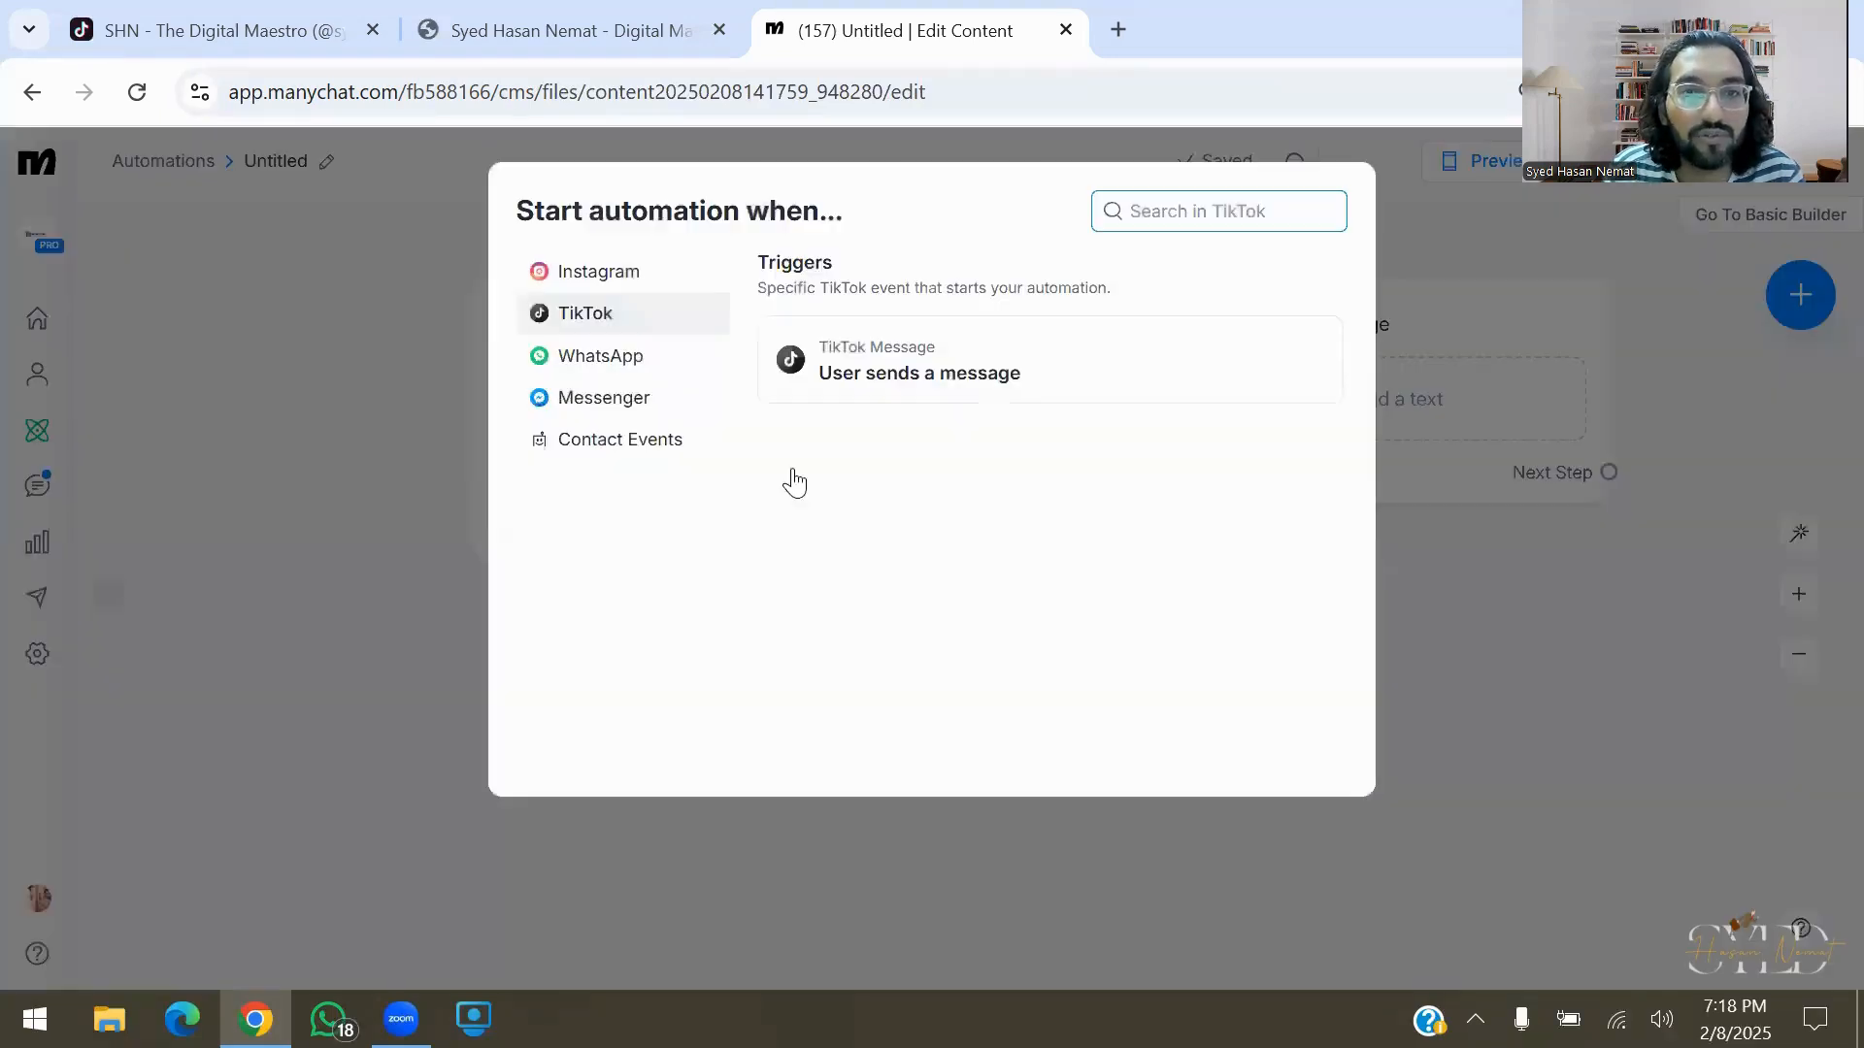
pyautogui.click(1042, 372)
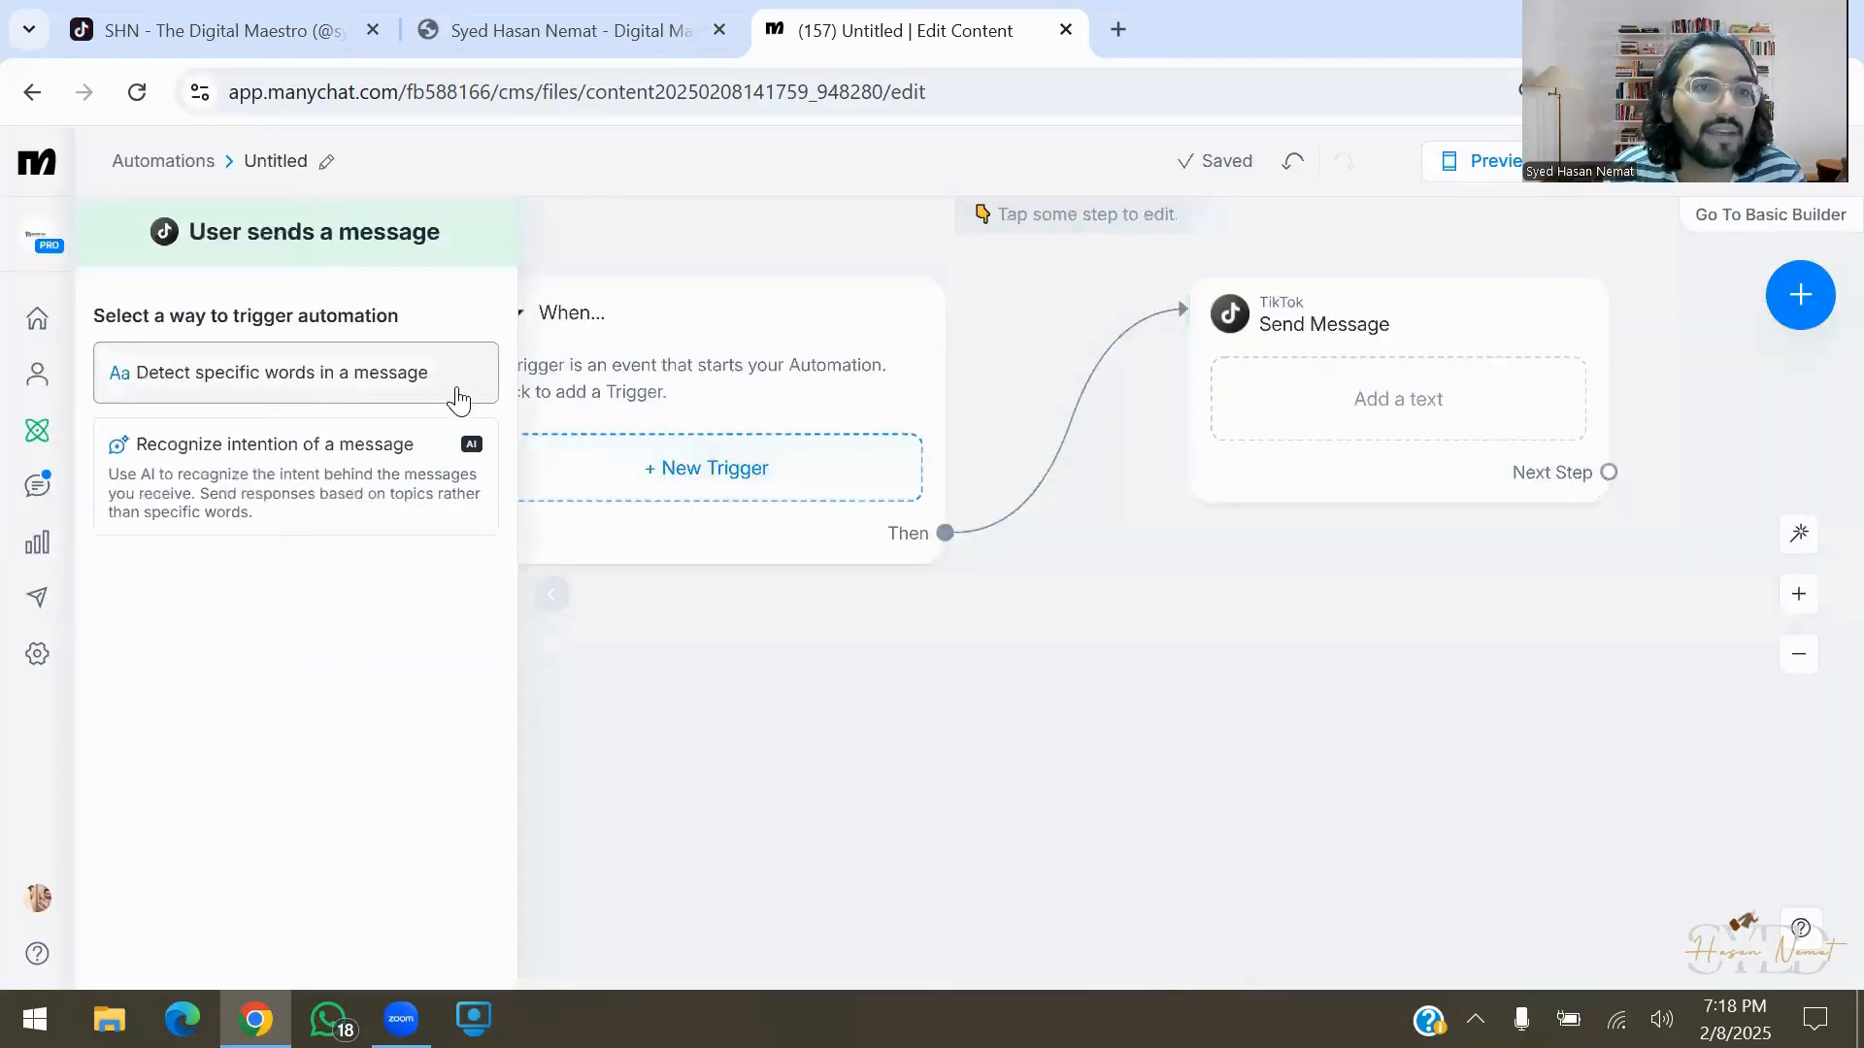
pyautogui.click(460, 399)
pyautogui.click(184, 381)
pyautogui.write('hasan')
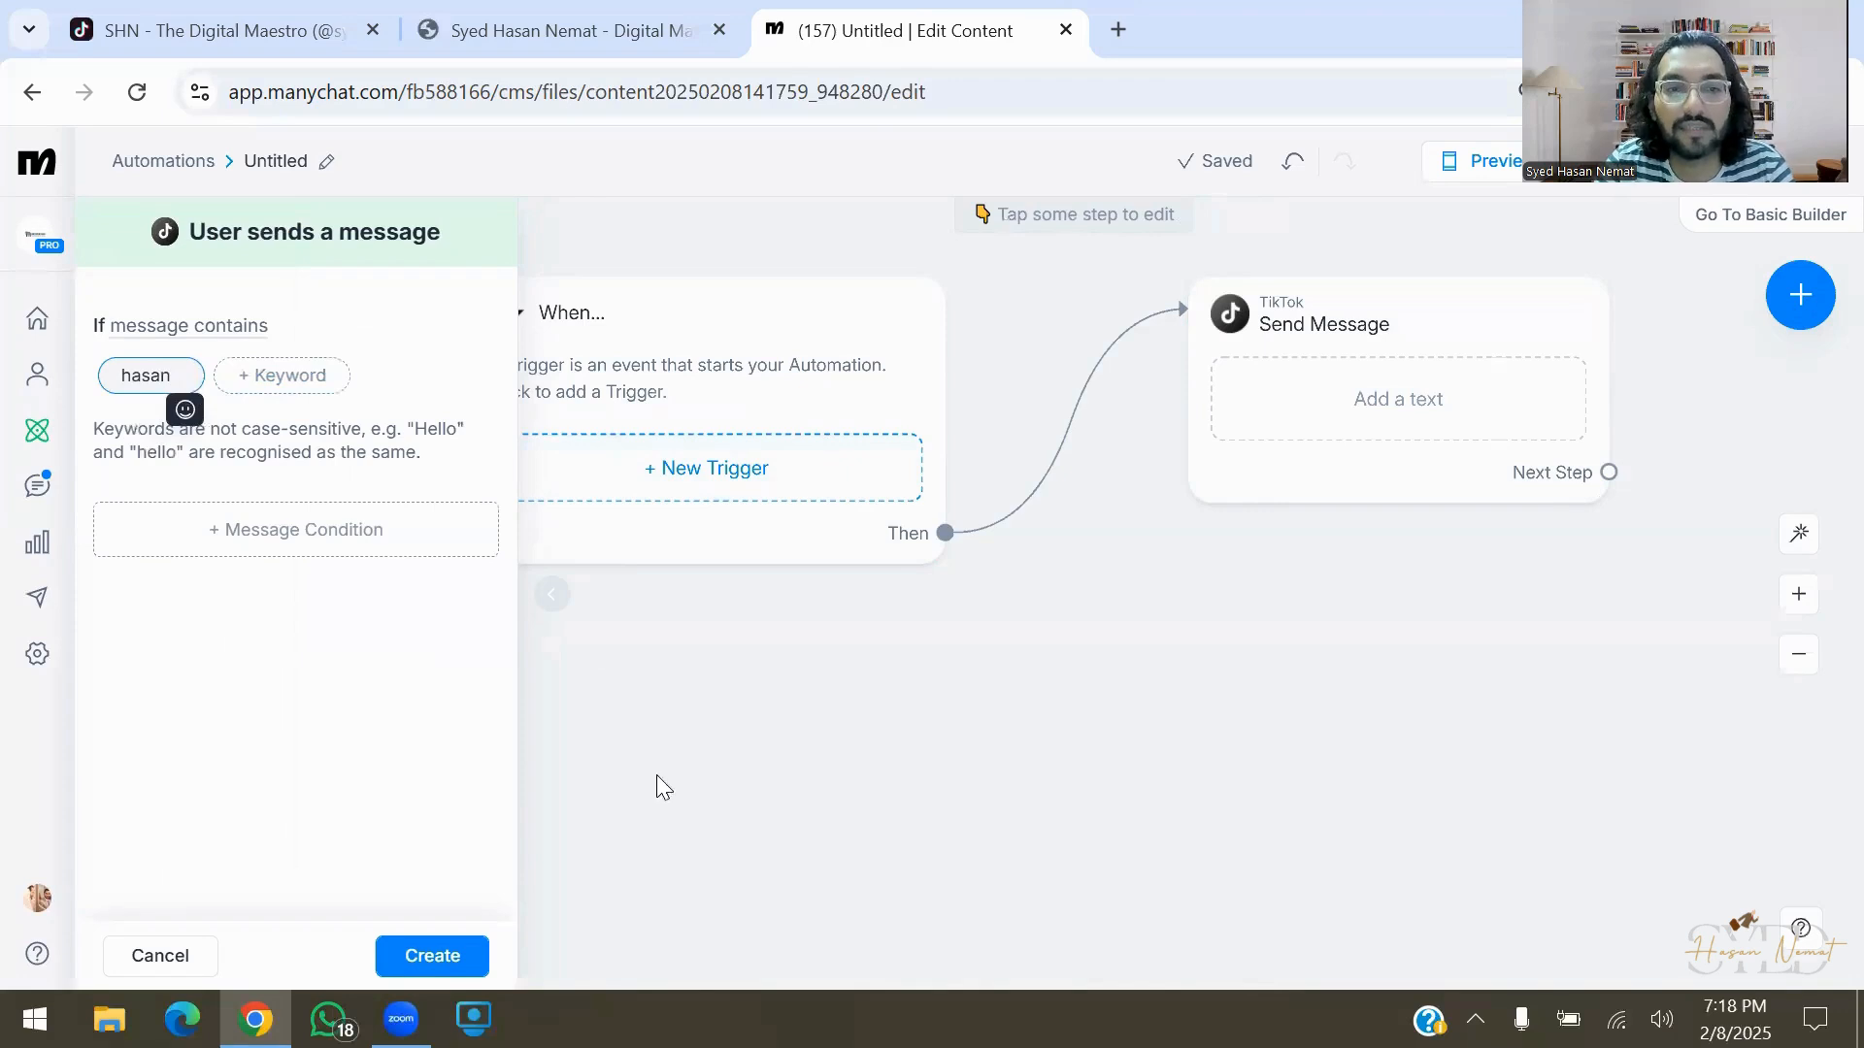
pyautogui.click(451, 864)
pyautogui.click(477, 957)
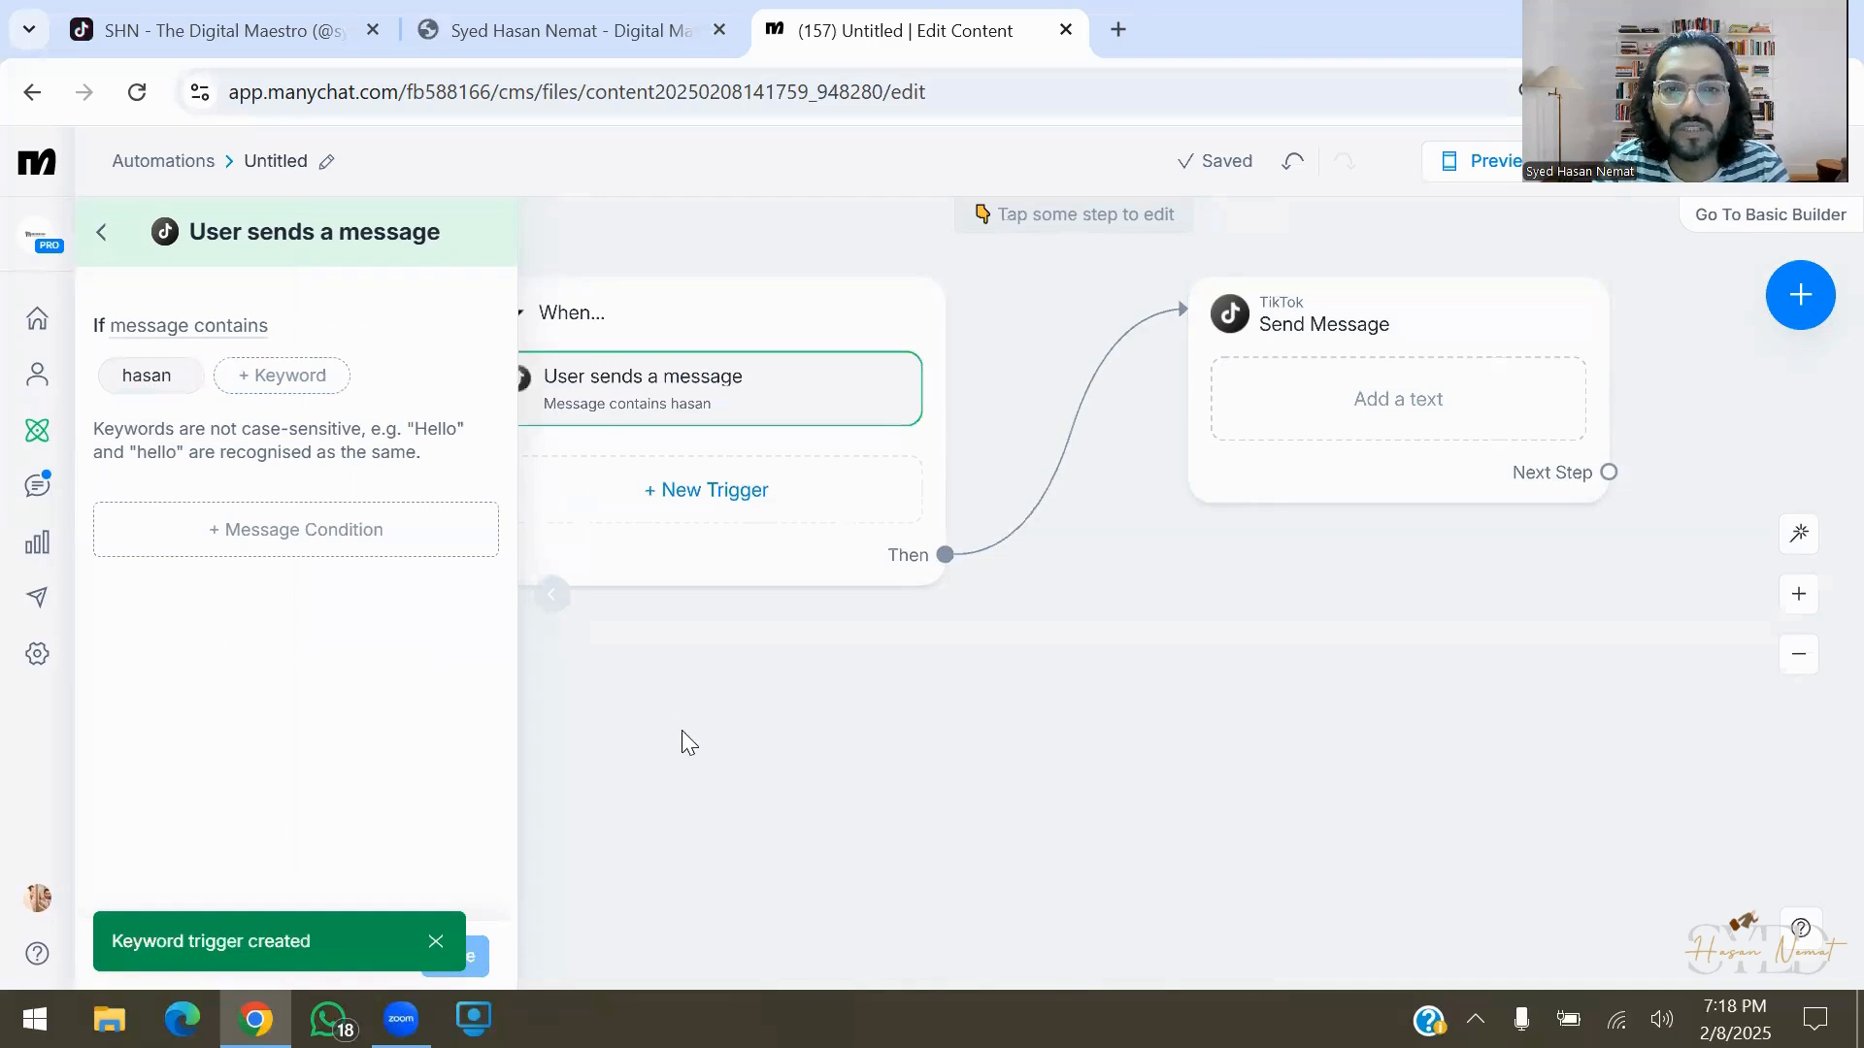
pyautogui.click(927, 735)
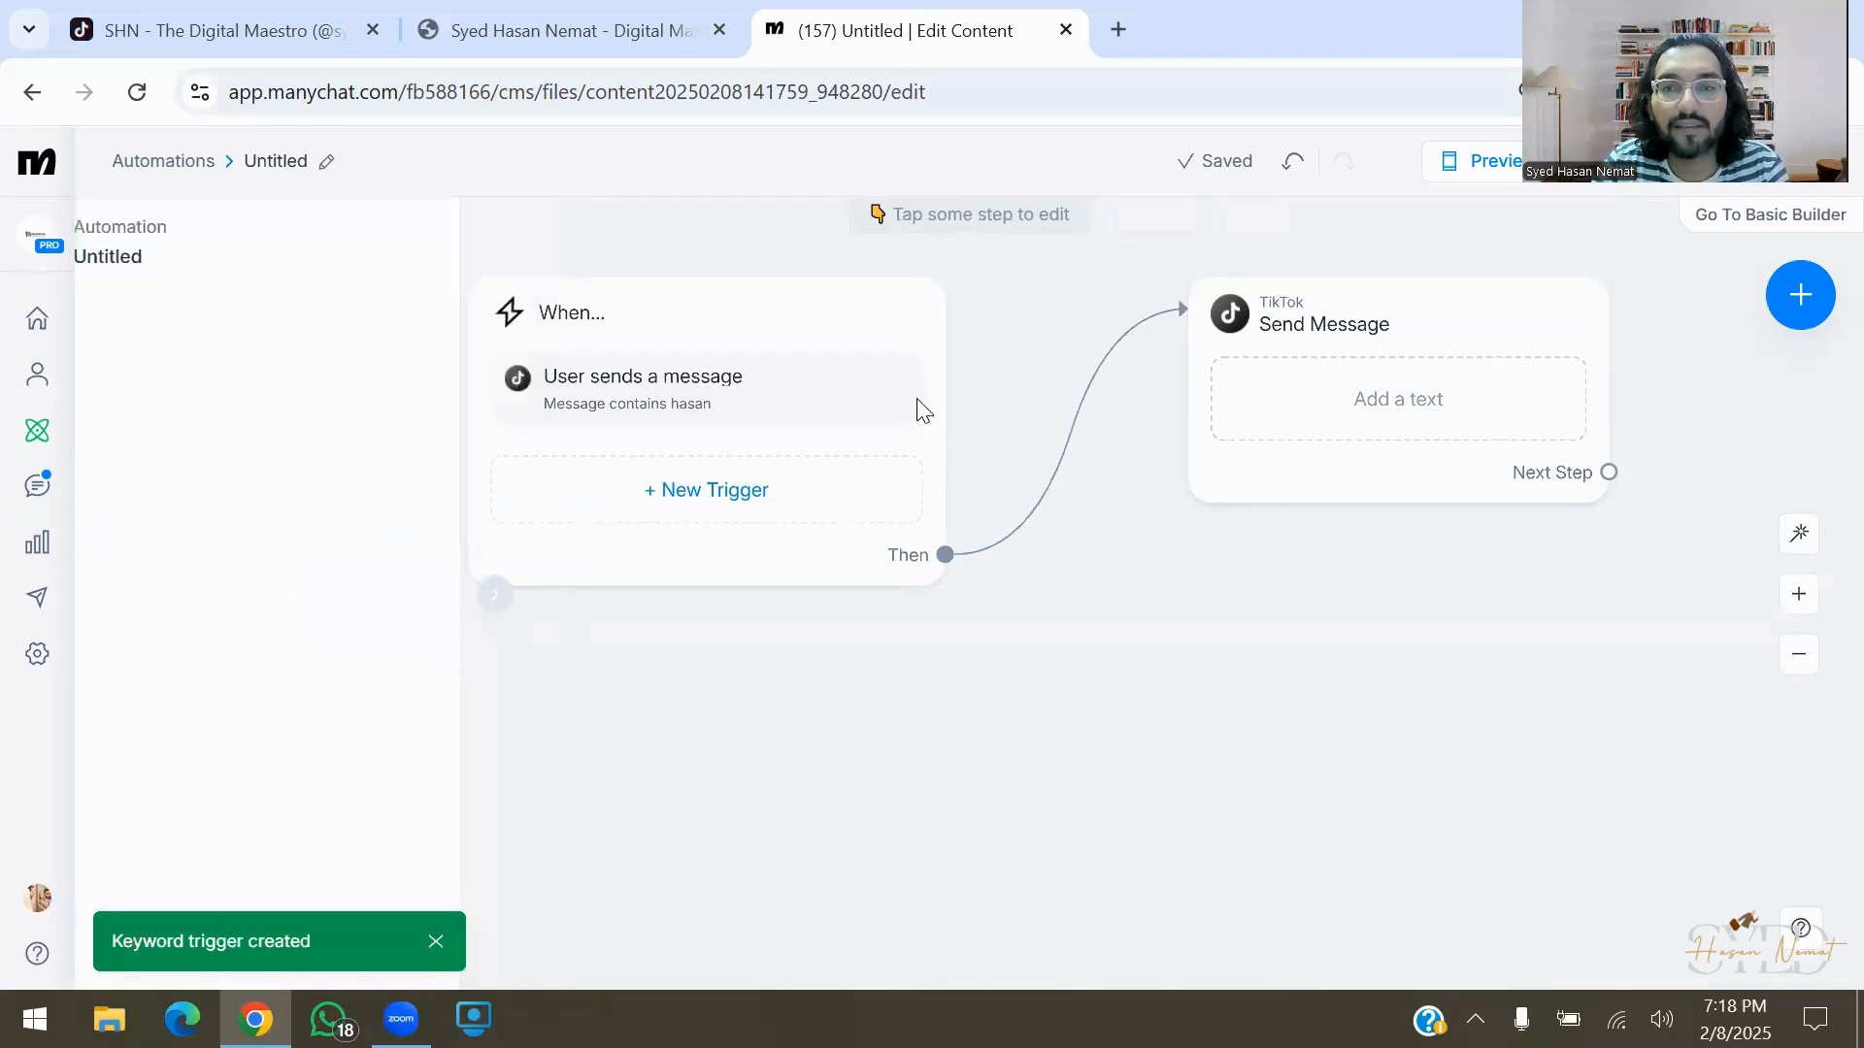
# Write a greeting introducing the sender by name as a Digital Maestro
pyautogui.click(1505, 359)
pyautogui.write('Hey !')
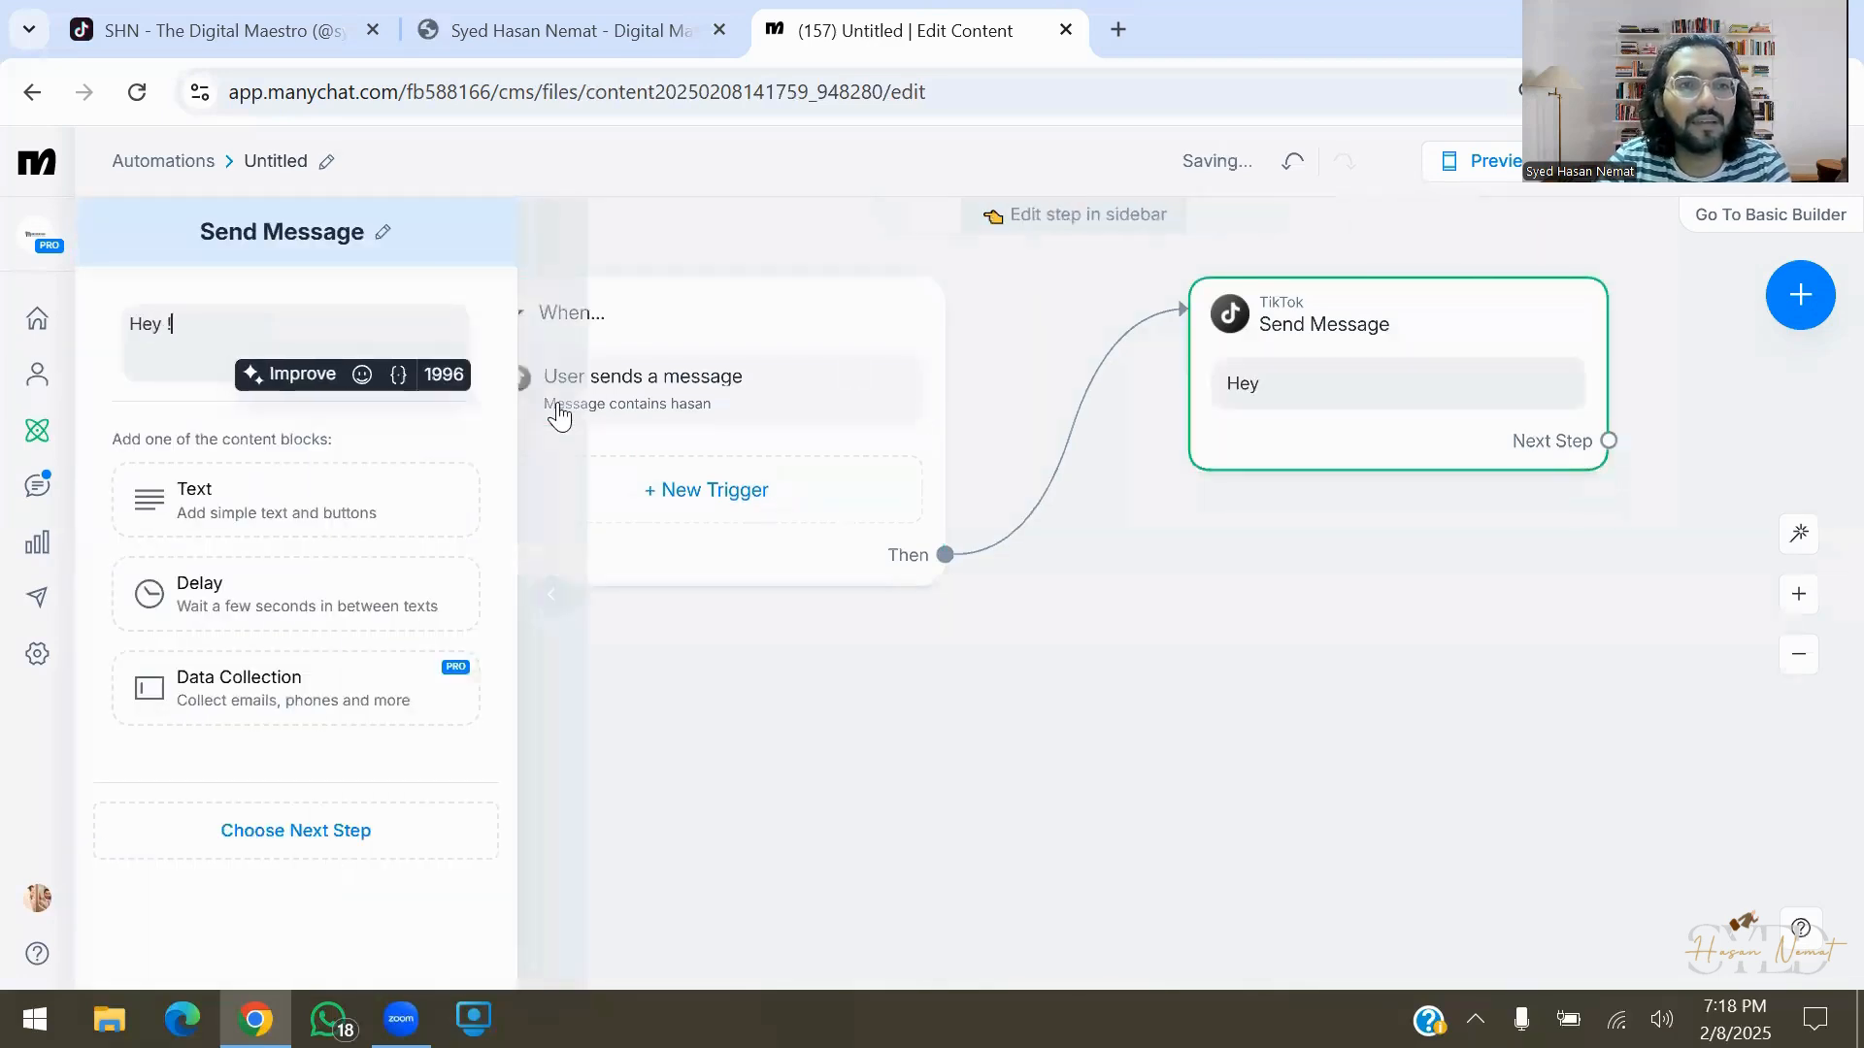
pyautogui.write(' My name is Syed Hasan ')
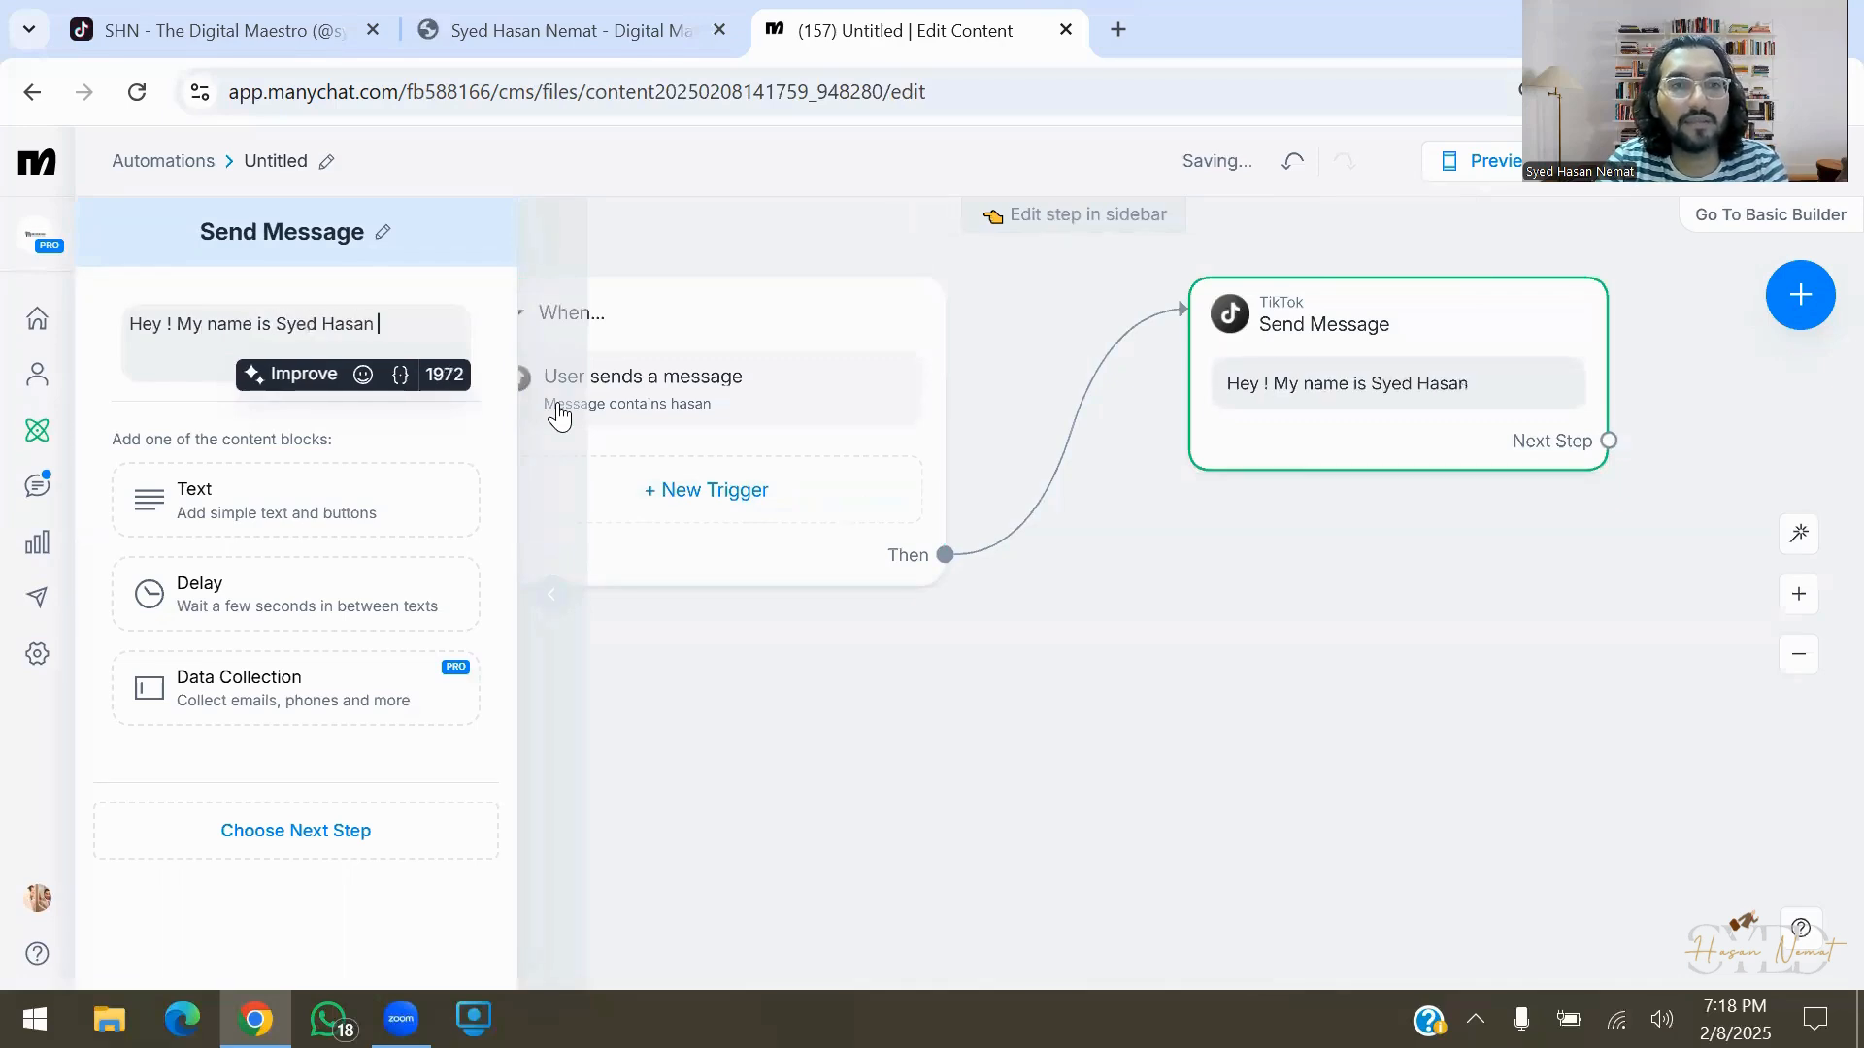
pyautogui.write('Nemat. I a')
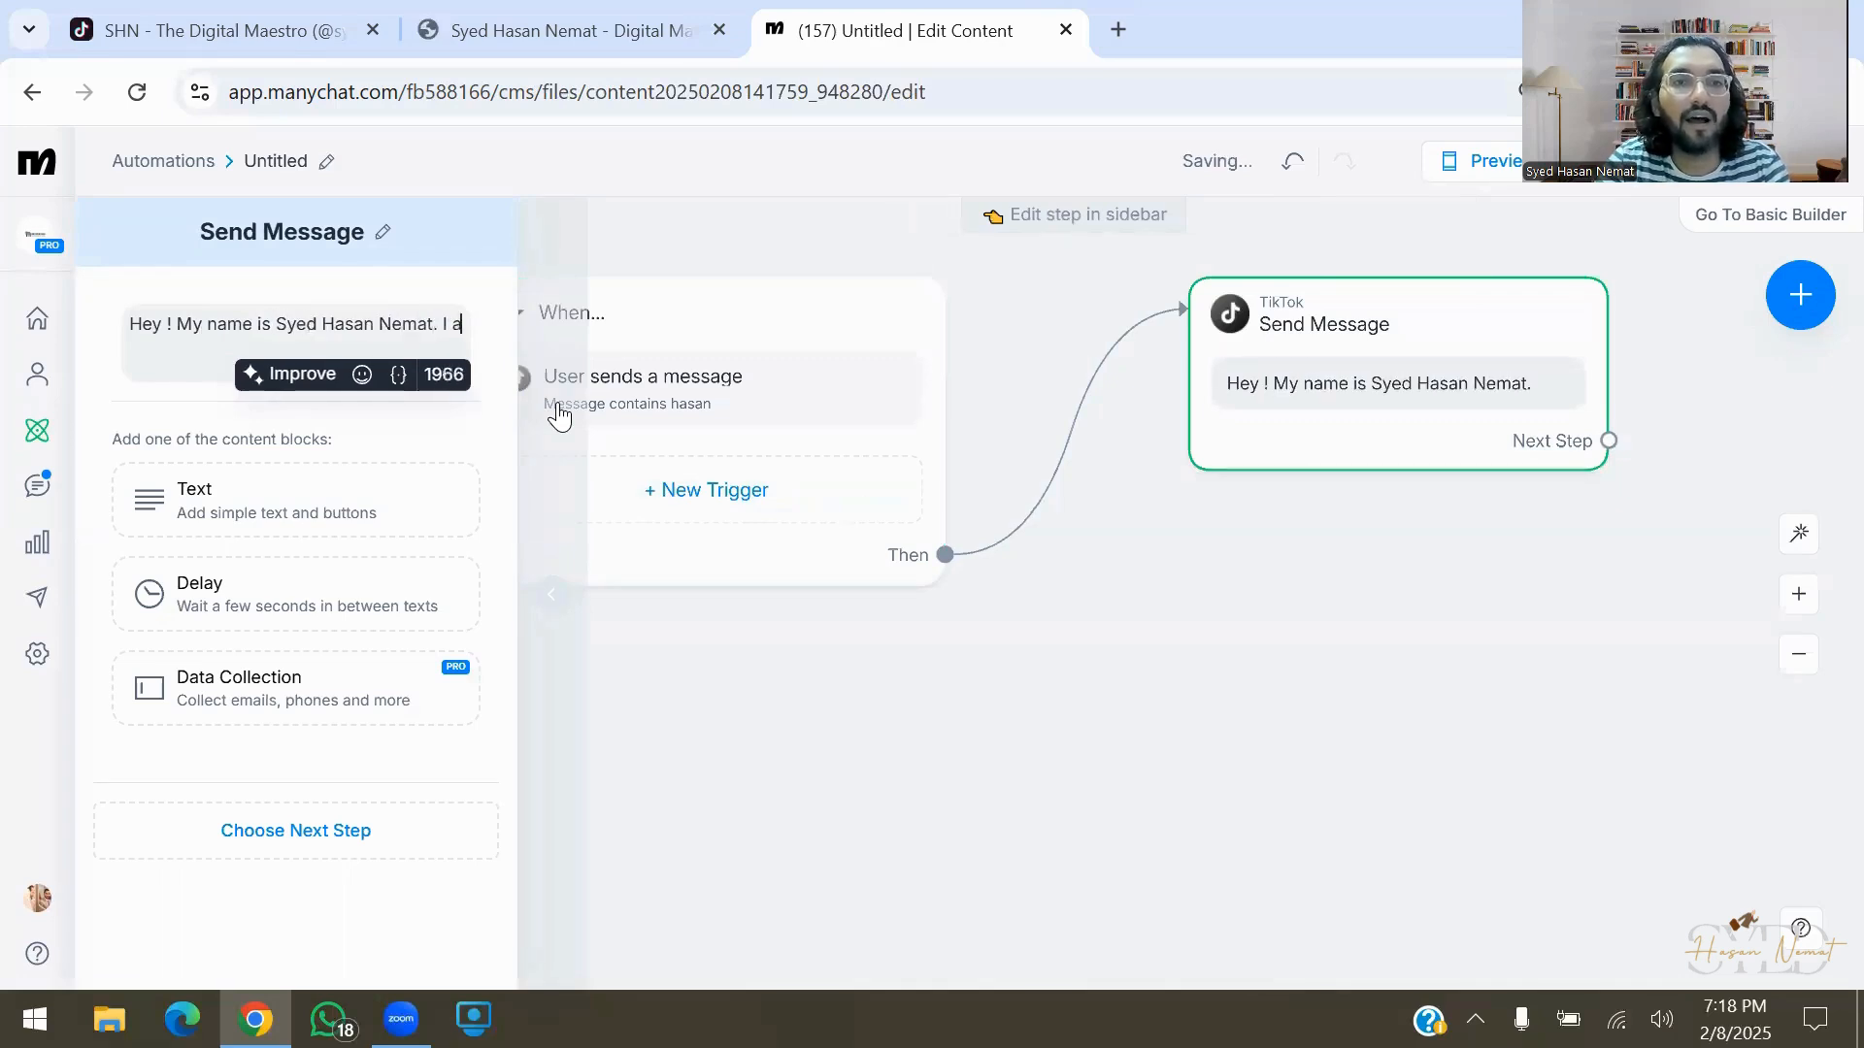
pyautogui.write('m a social ')
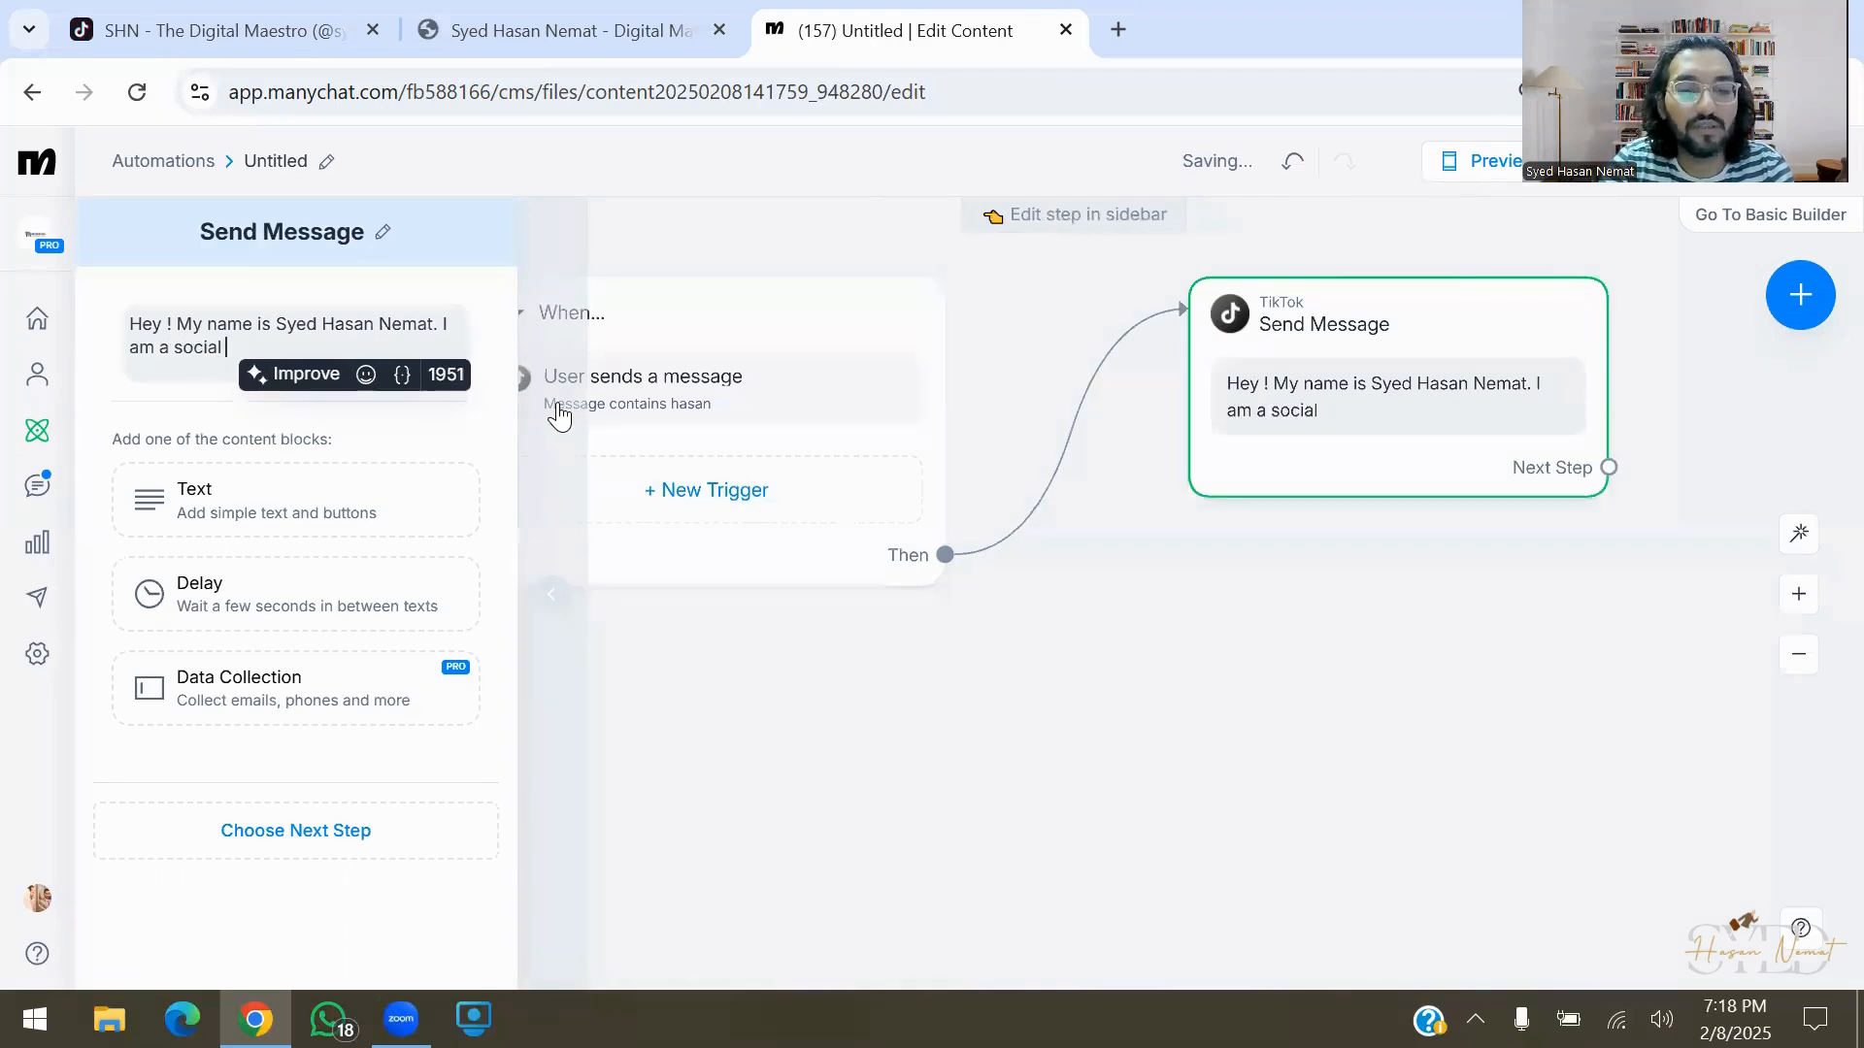
pyautogui.write('media')
pyautogui.hotkey('ctrl', 'shift', 'Left')
pyautogui.hotkey('ctrl', 'shift', 'Left')
pyautogui.hotkey('ctrl', 'shift', 'Left')
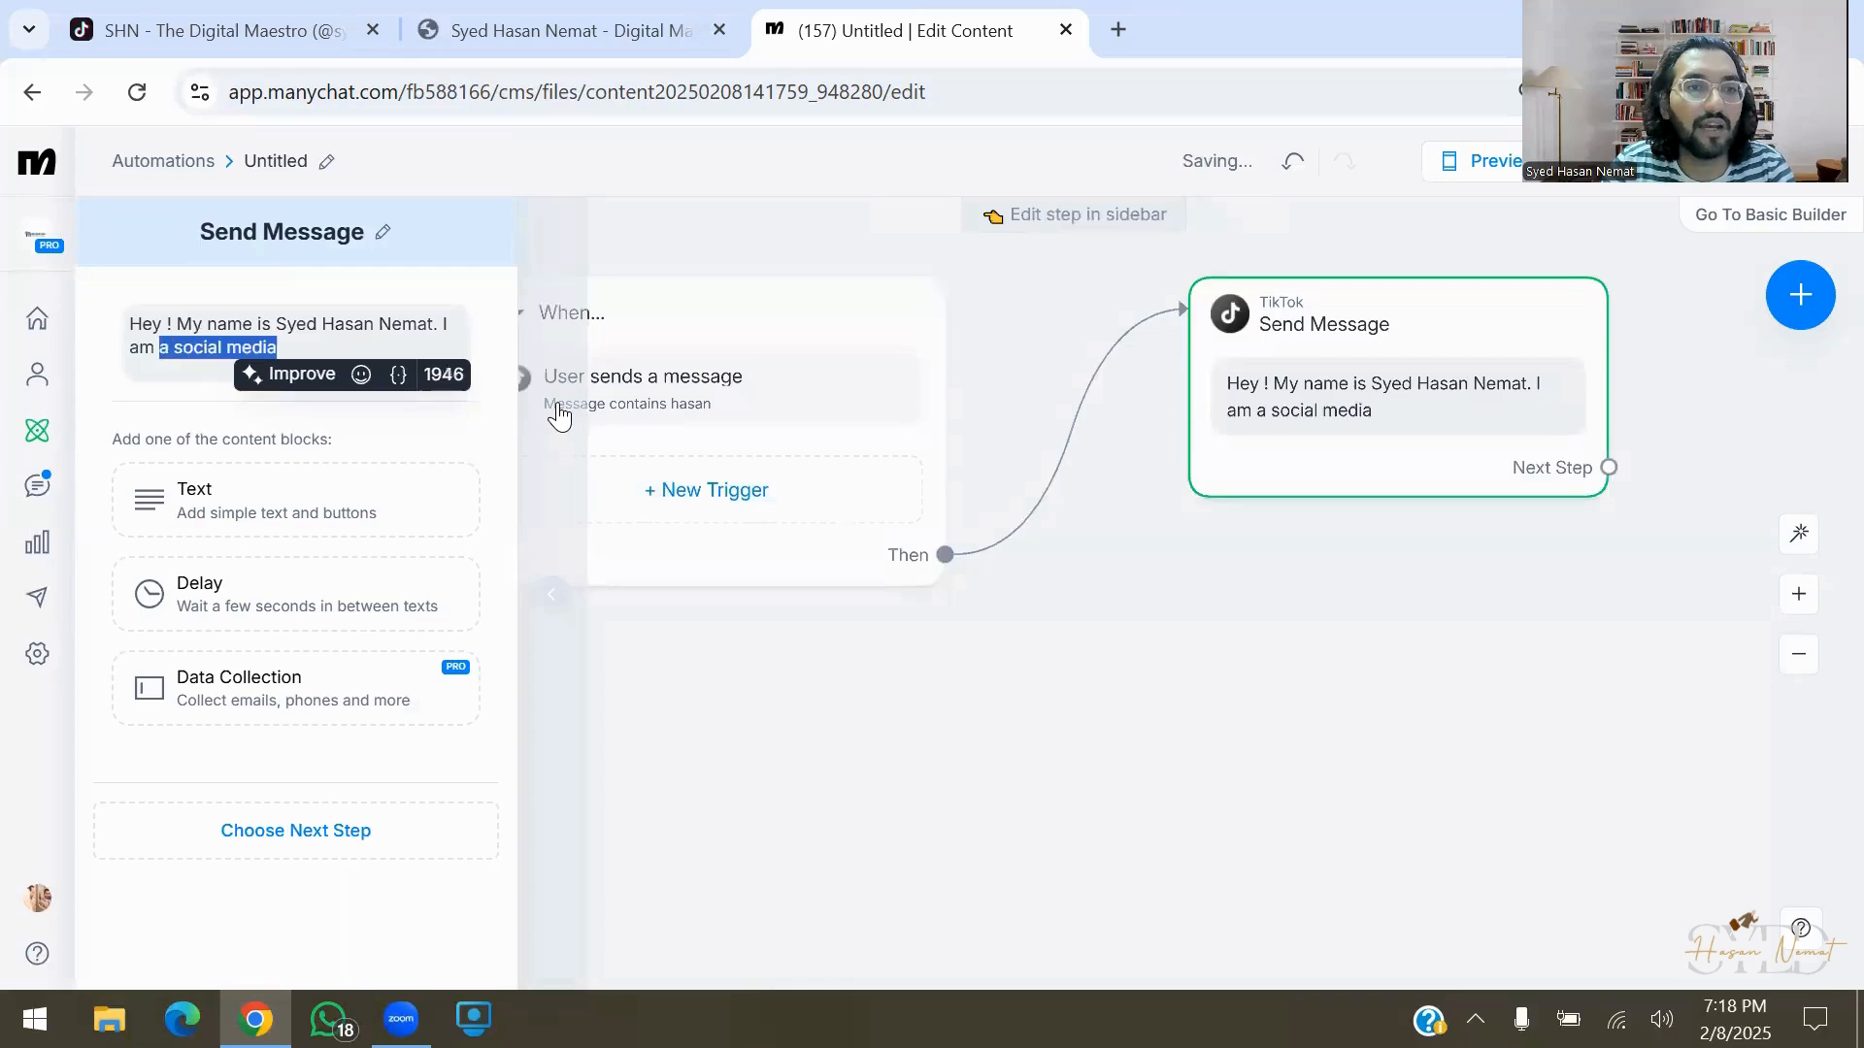
pyautogui.write('Digital Maestro.')
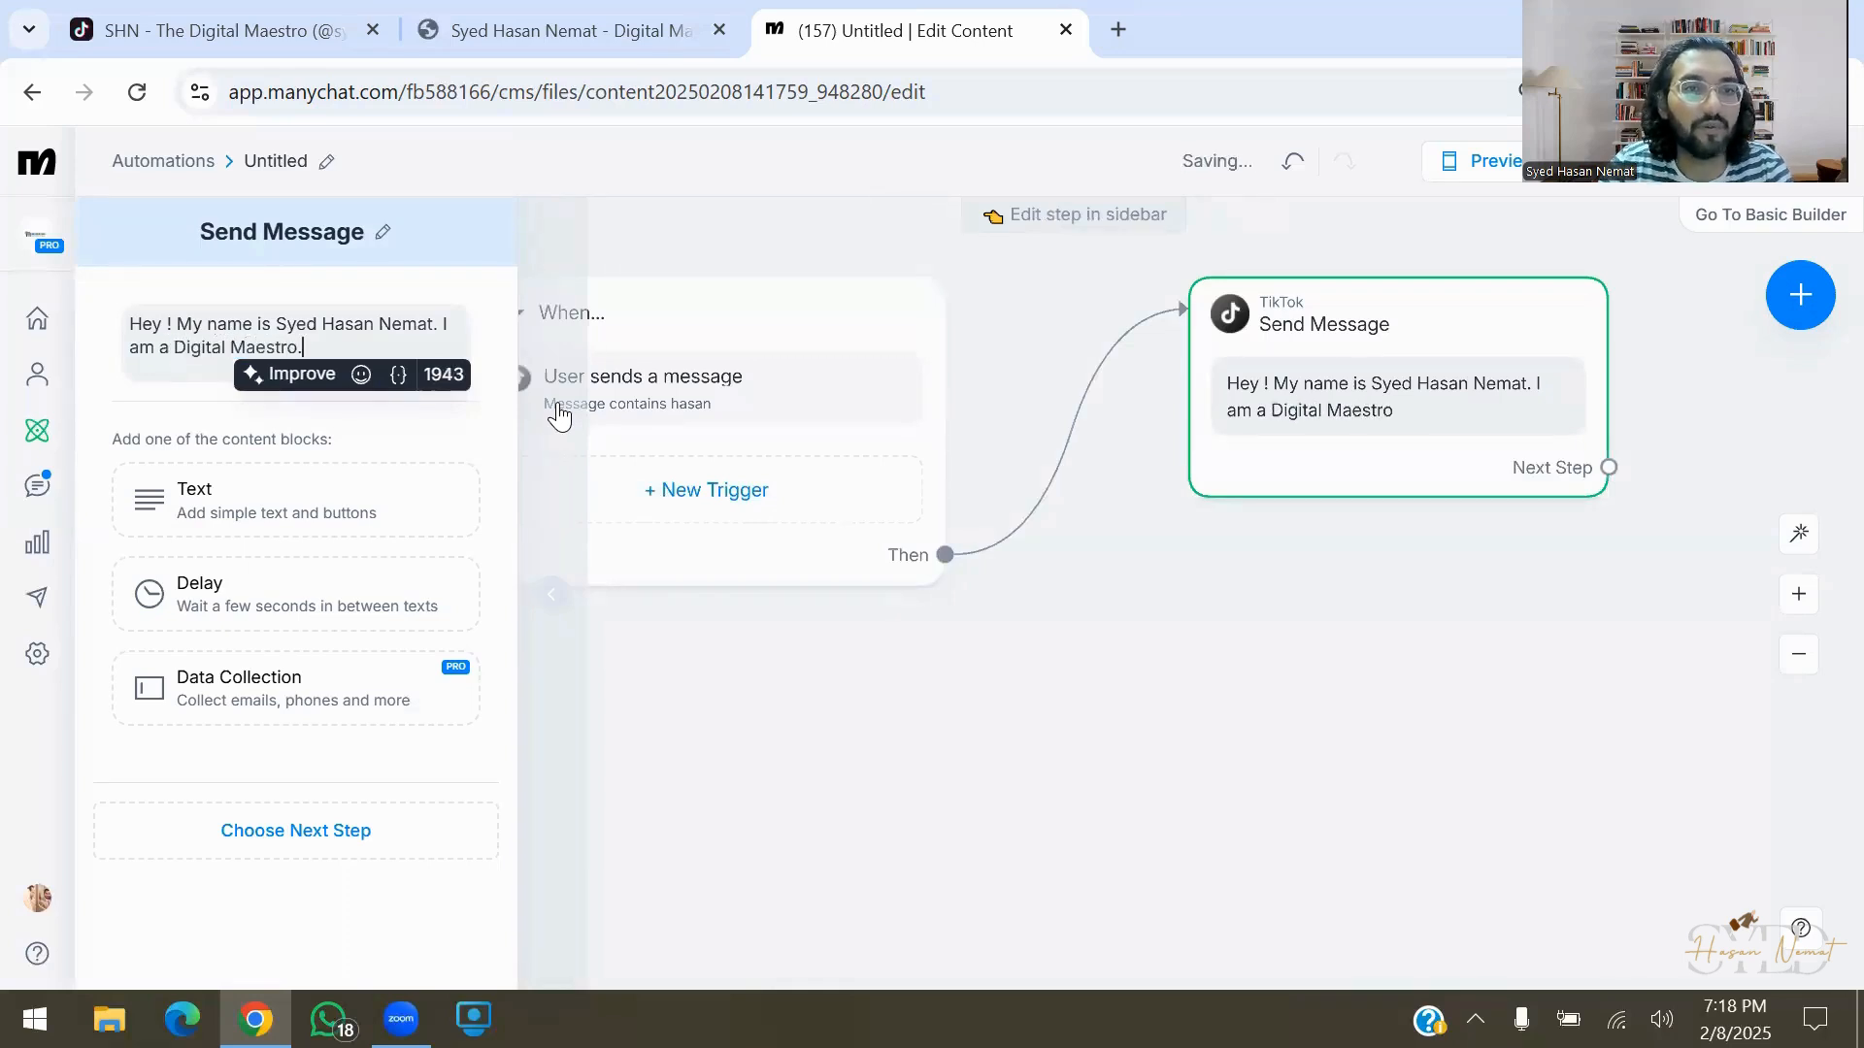
pyautogui.click(427, 453)
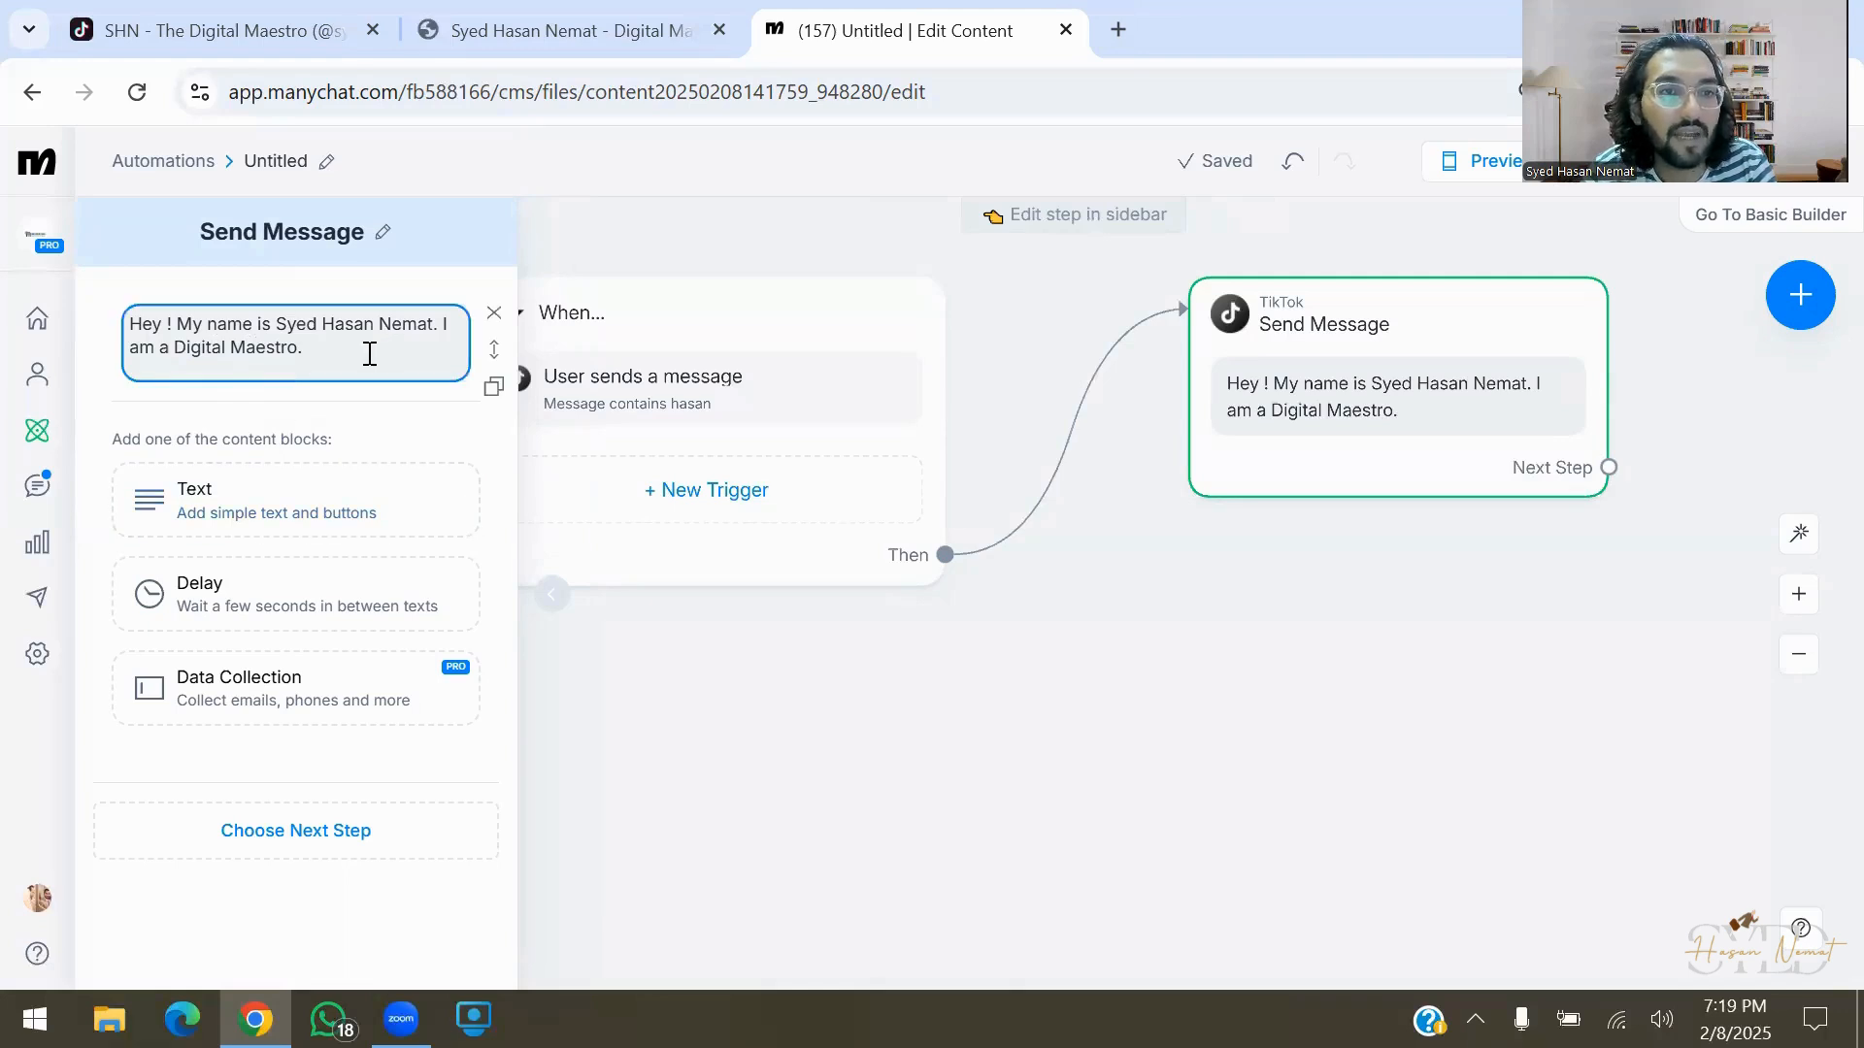
# Add a second text: 'My expertise are Social Media Management, Chatbots , Websites.'
pyautogui.click(419, 516)
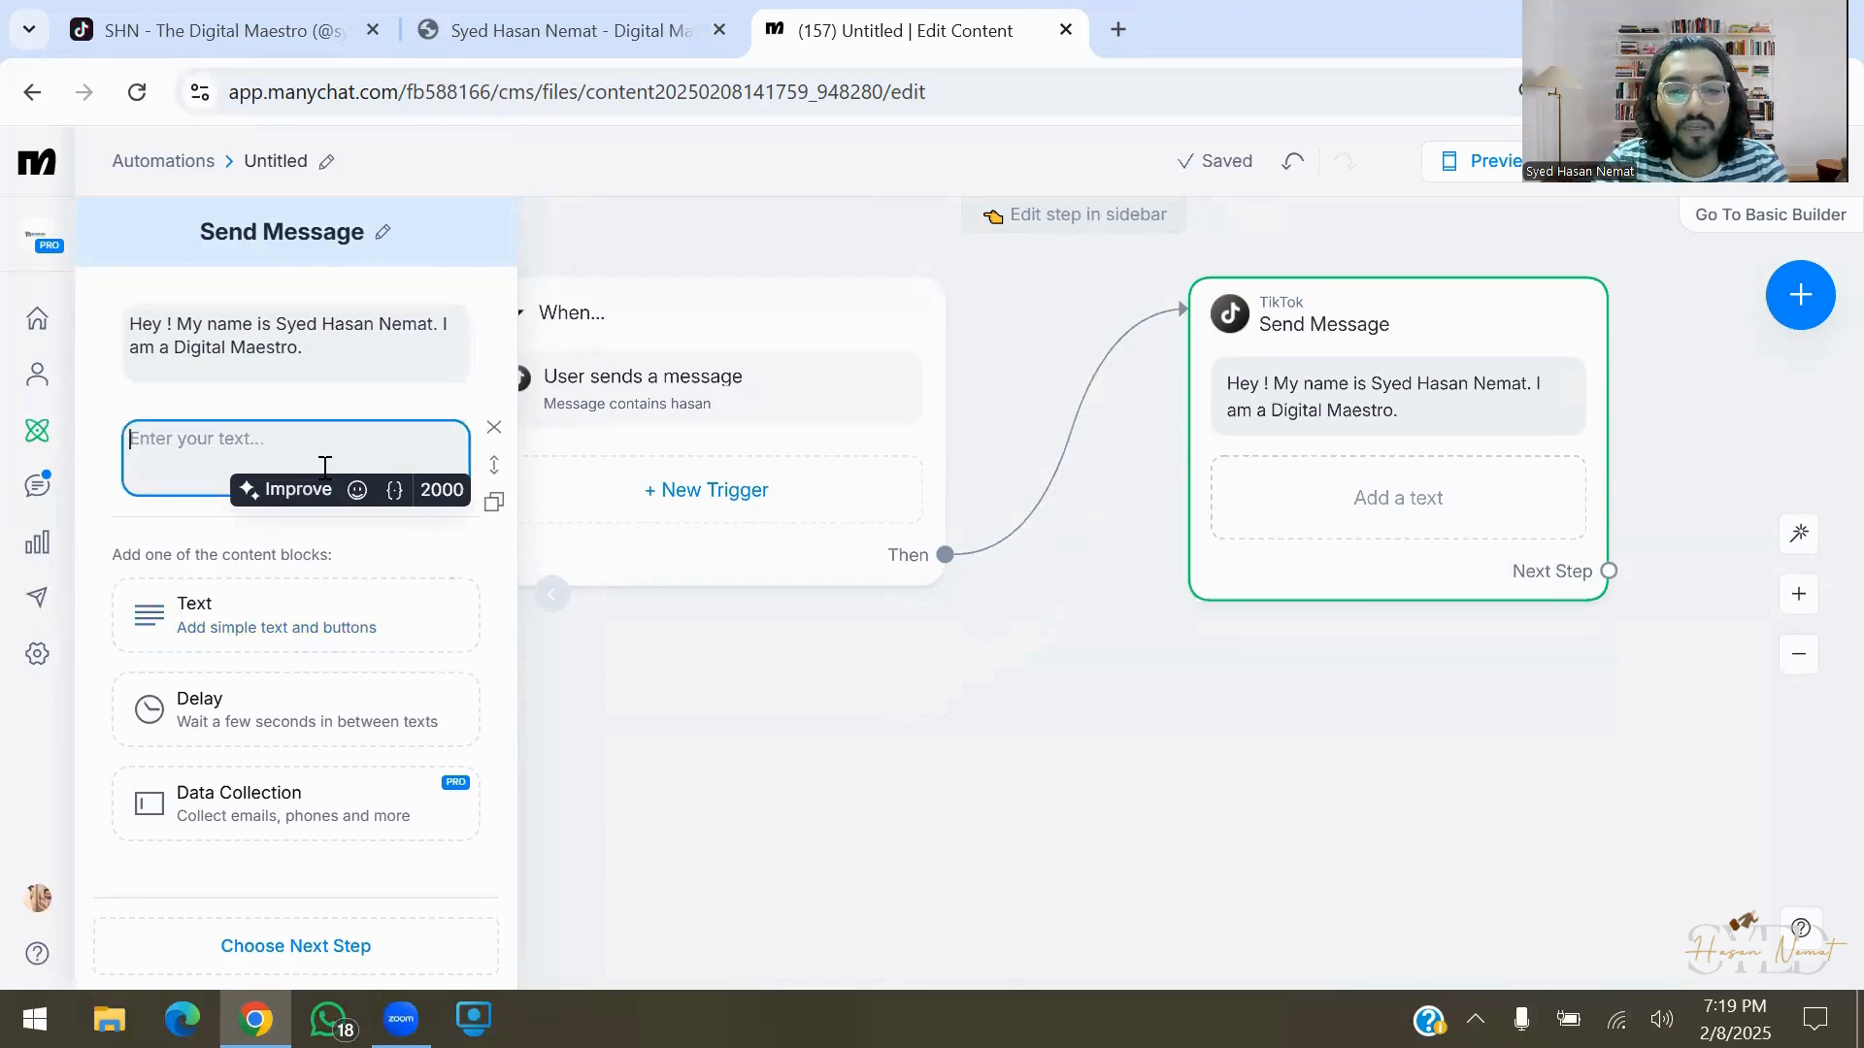
pyautogui.write('My exper')
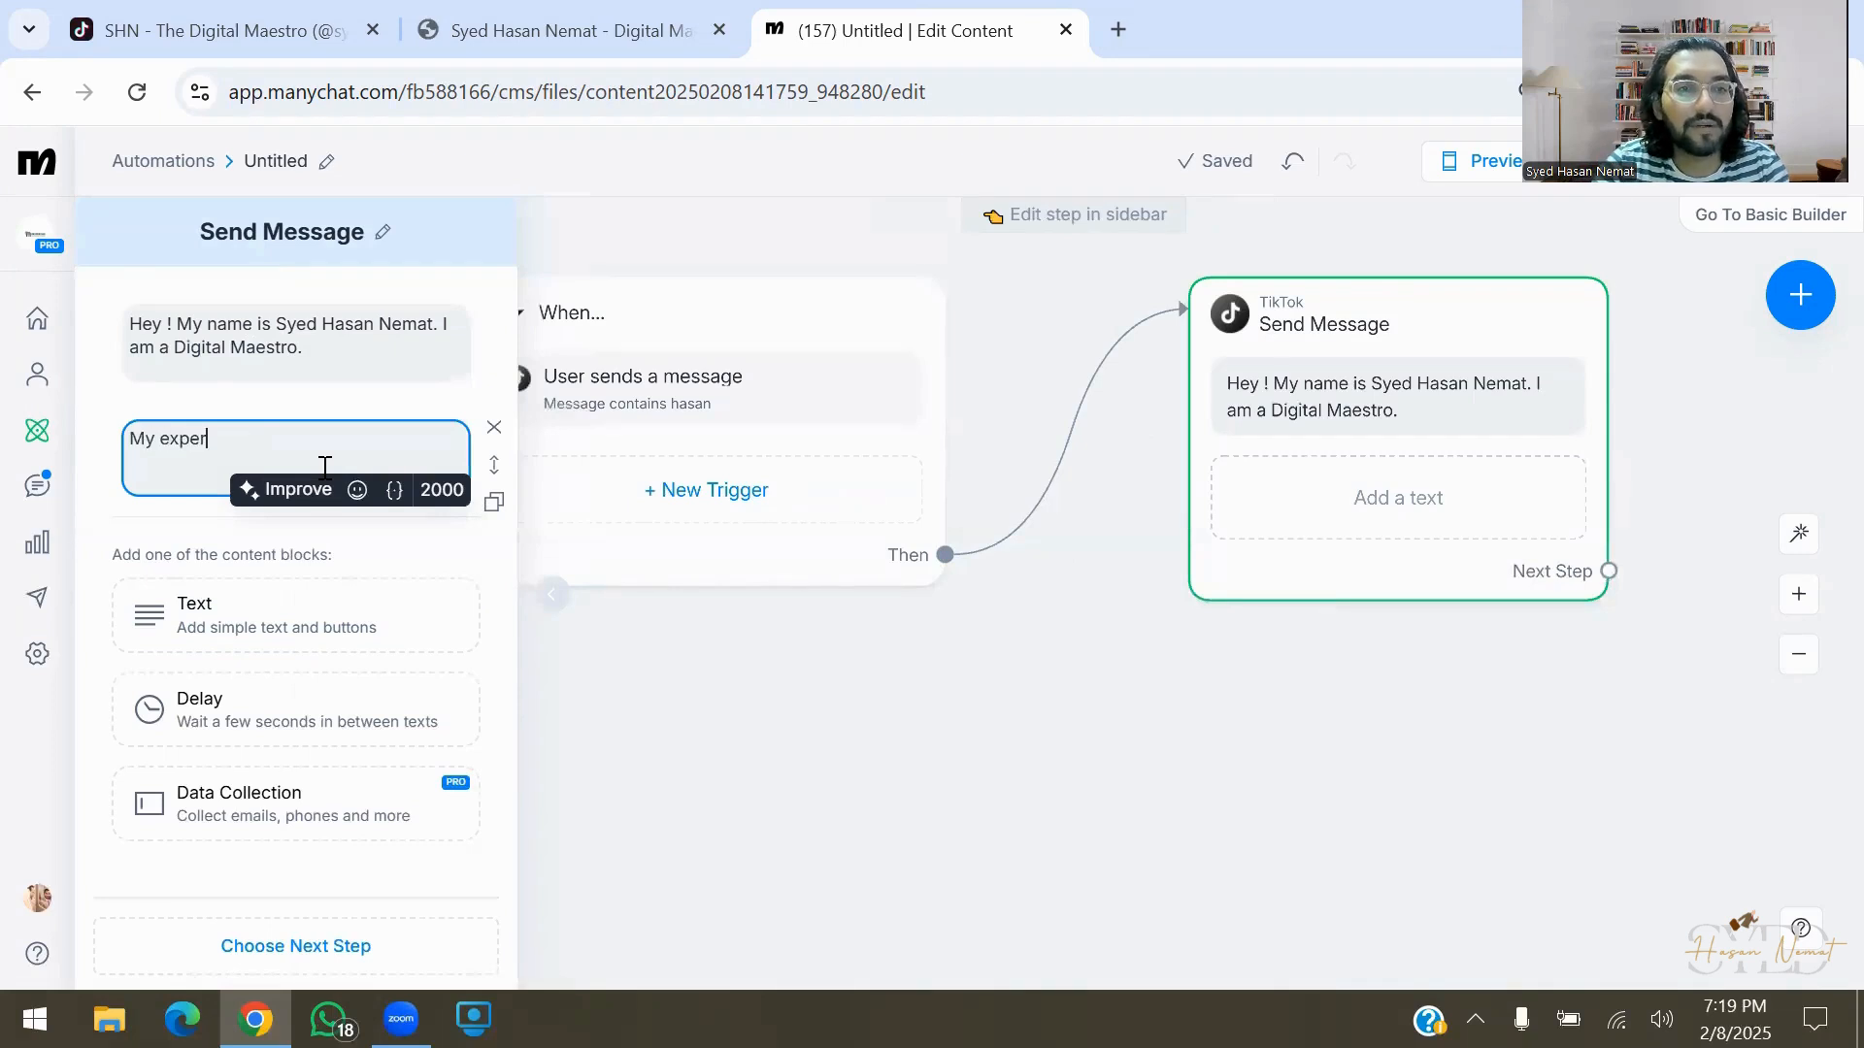
pyautogui.write('tise are S')
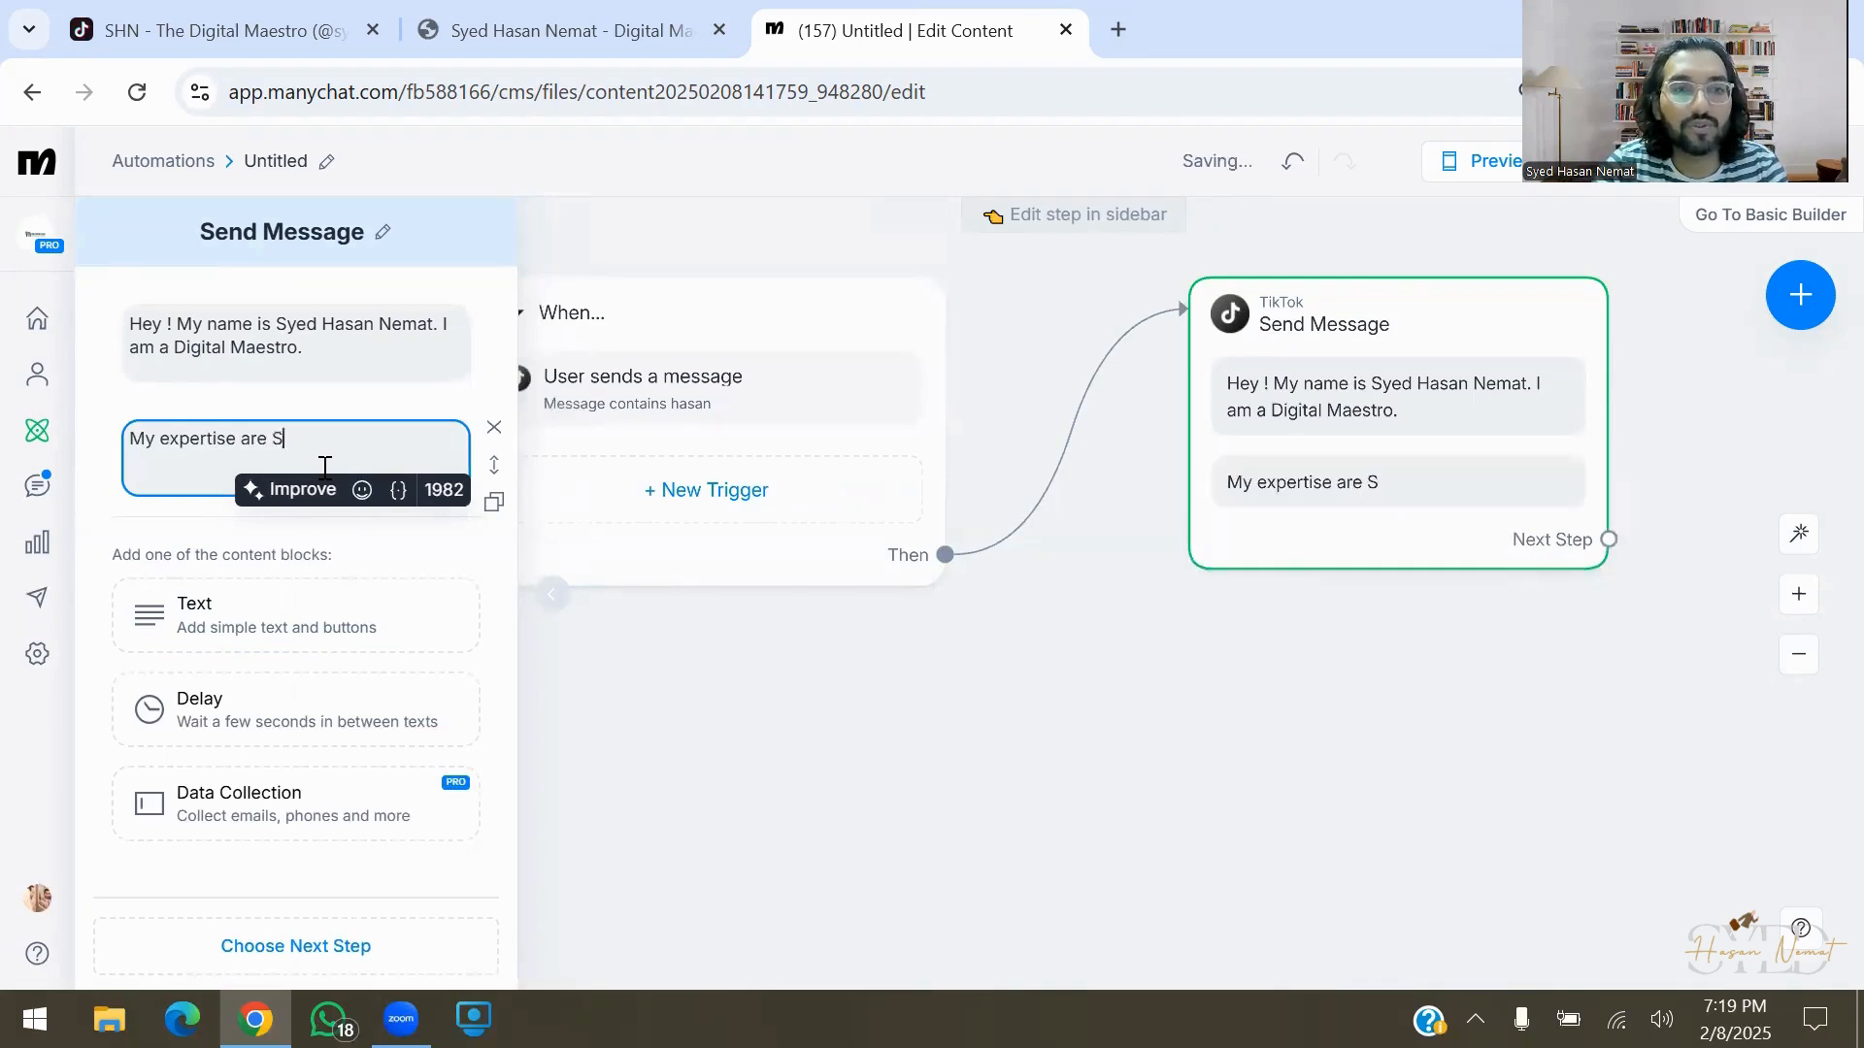
pyautogui.write('ocial Media Managemeb')
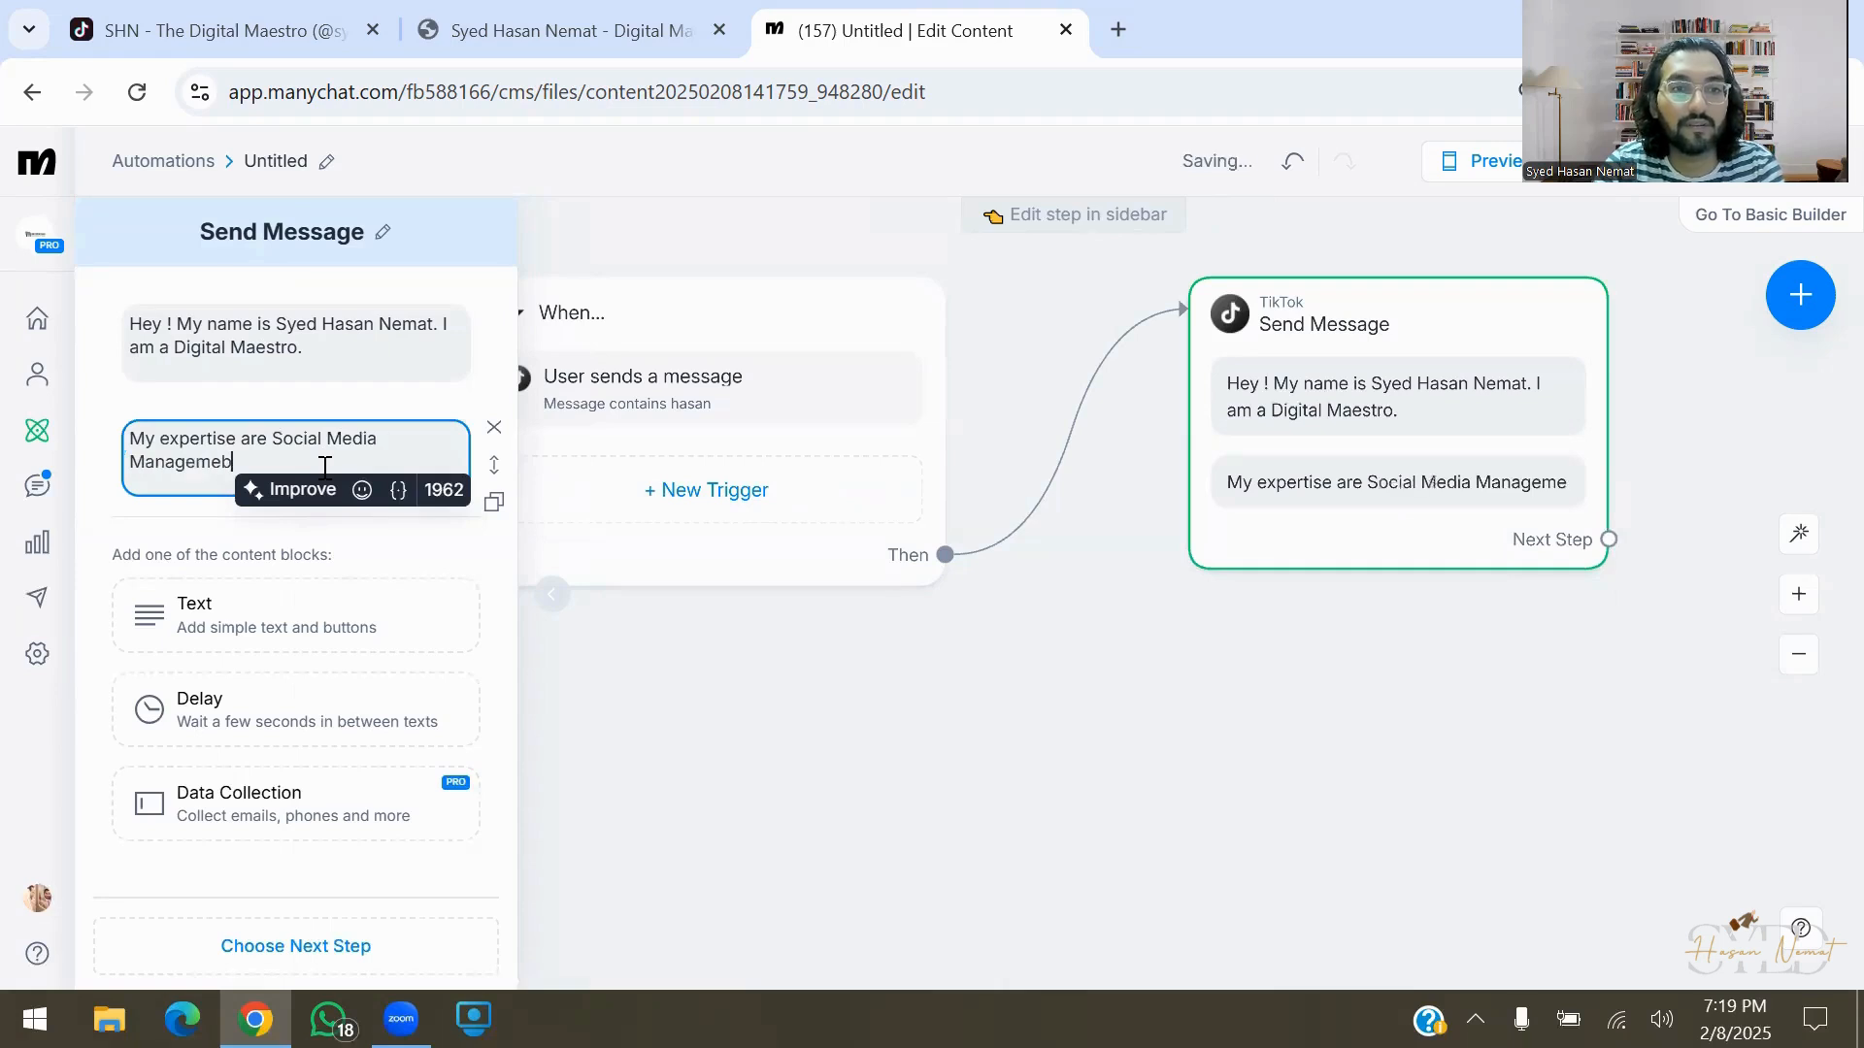
pyautogui.press('BackSpace')
pyautogui.write('nt, Chatbots')
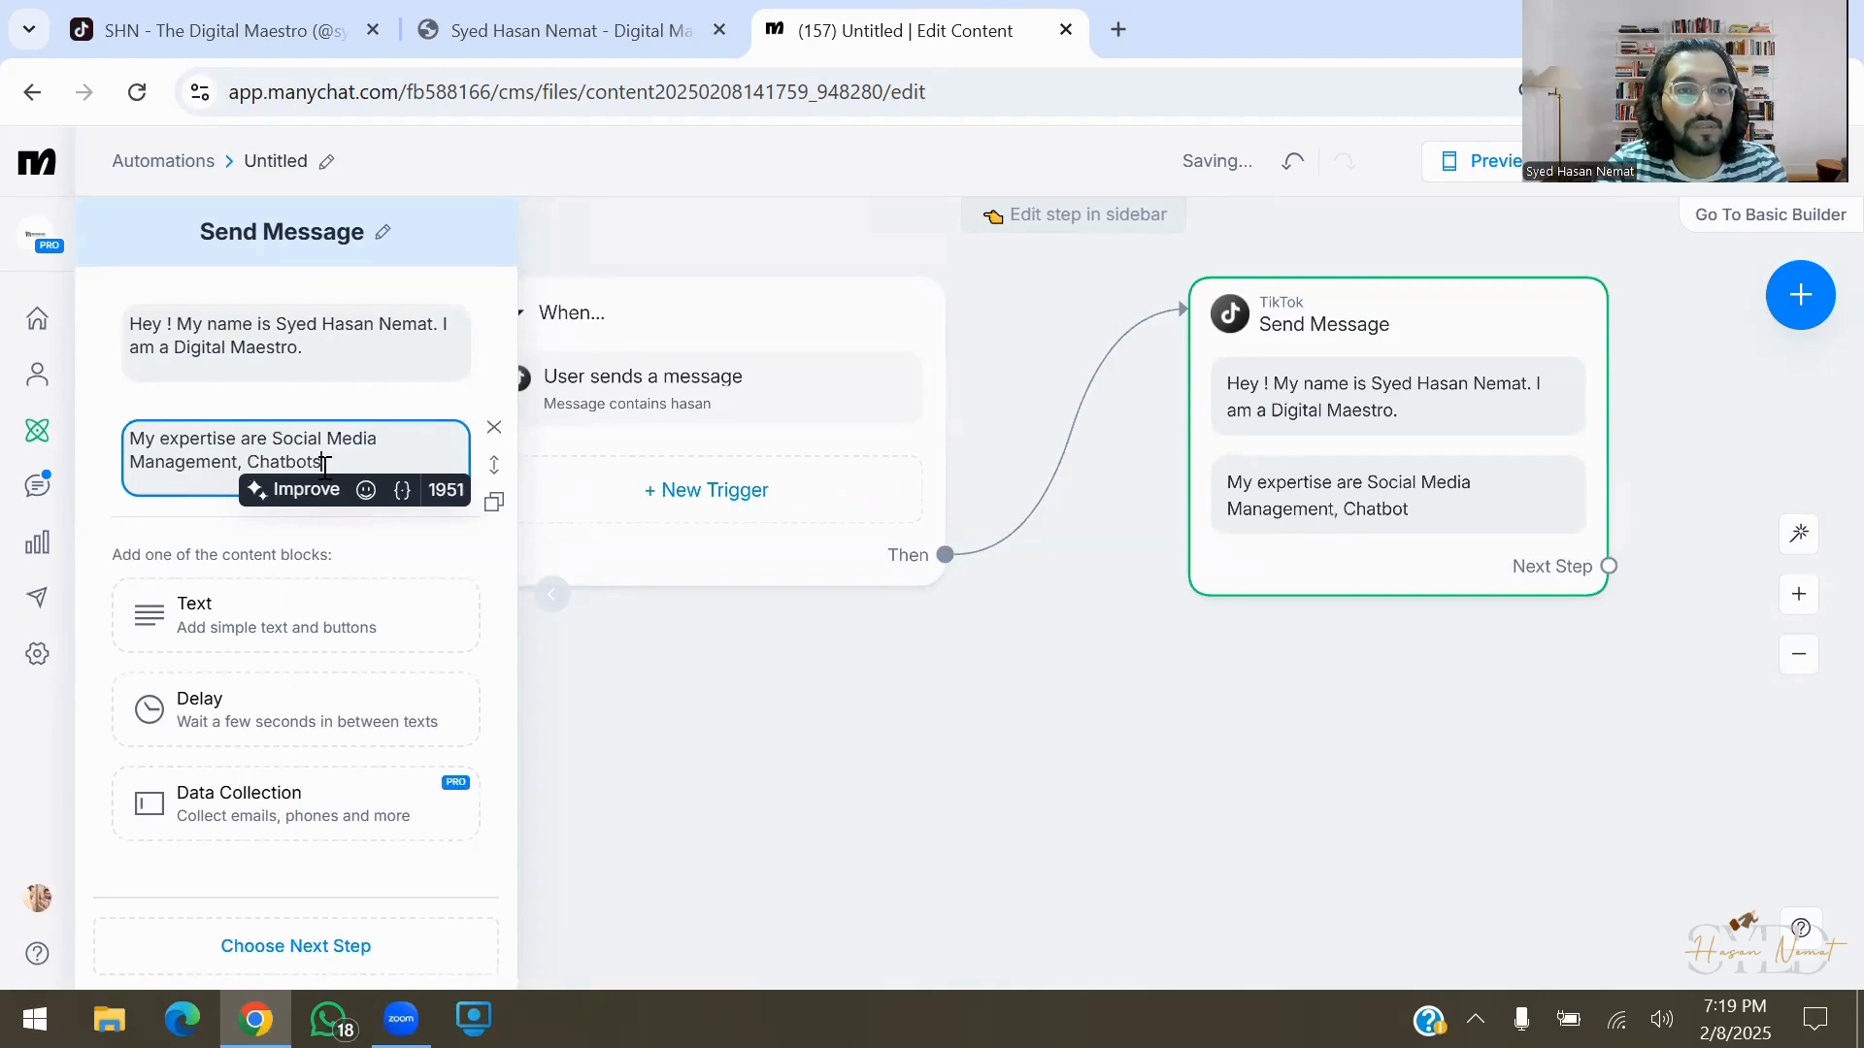
pyautogui.write(' , Websites.')
pyautogui.click(582, 771)
pyautogui.click(1075, 876)
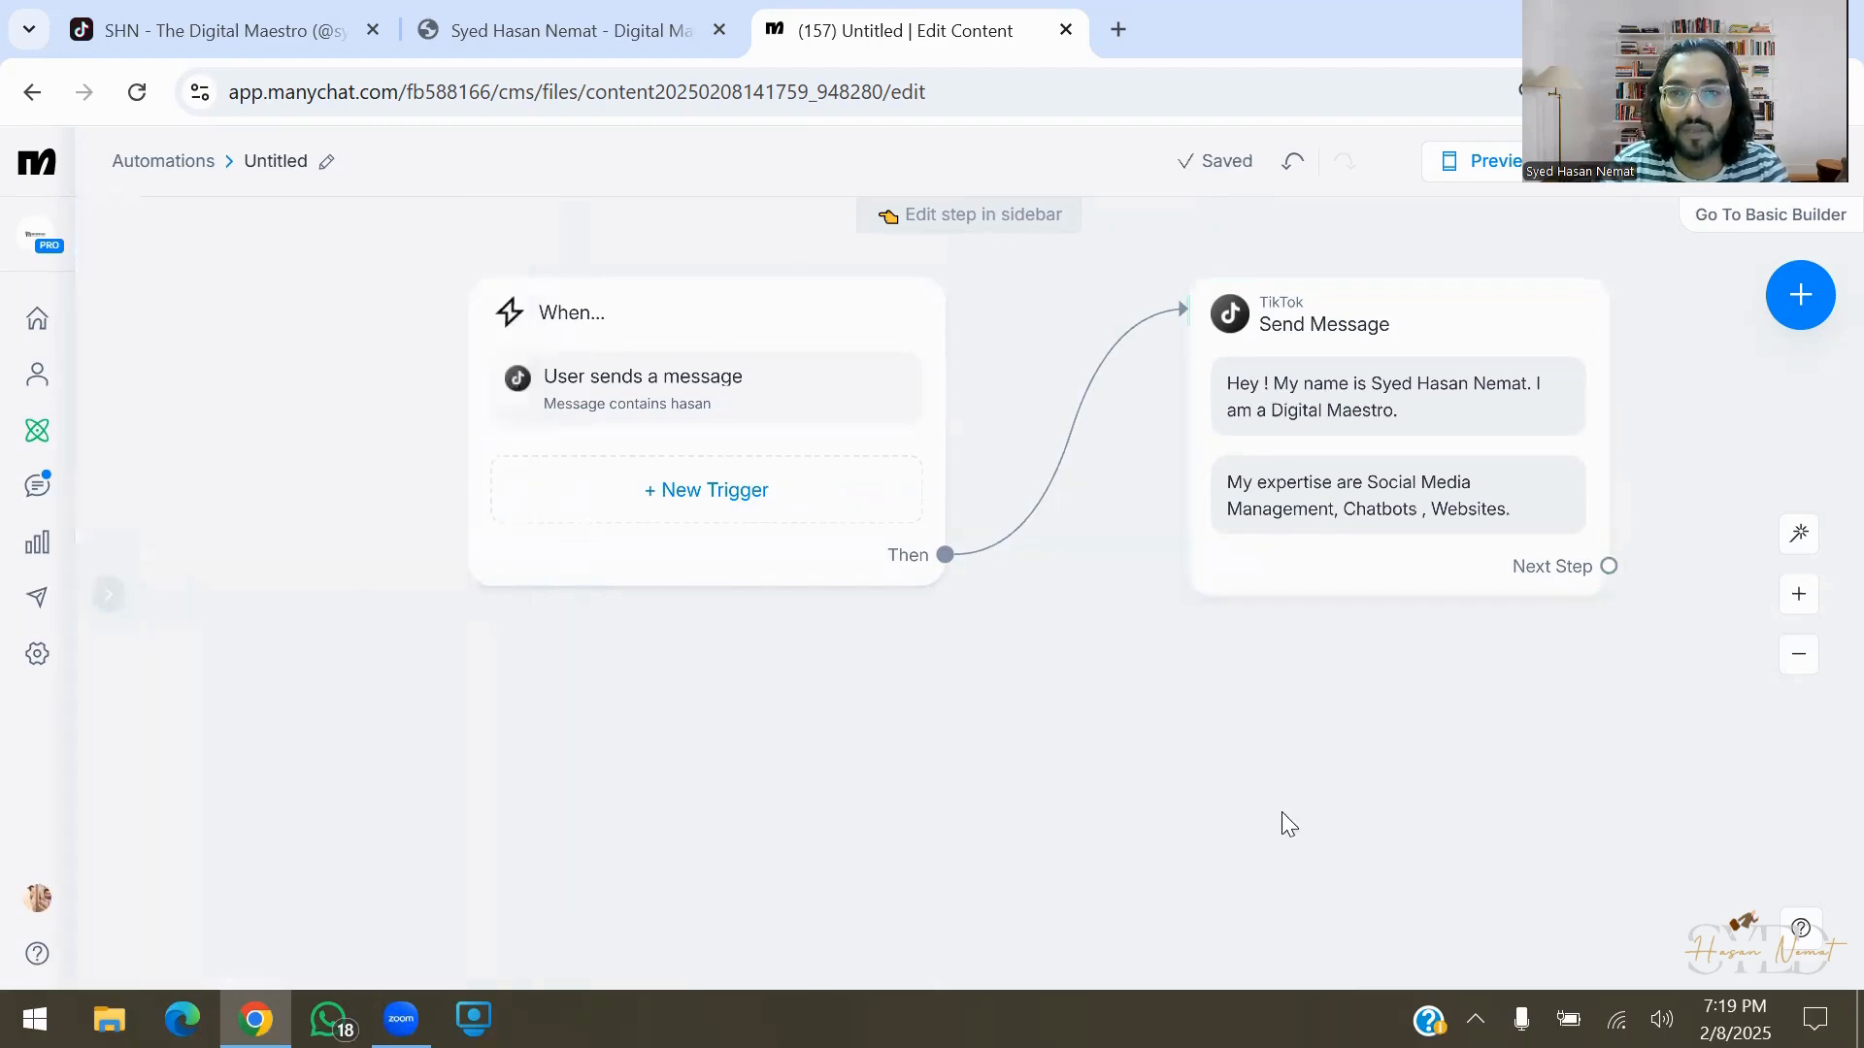
pyautogui.moveTo(1281, 819); pyautogui.dragTo(531, 923)
# Link a TikTok Data Collection step asking 'What is your name?' saved as First name
pyautogui.moveTo(864, 676); pyautogui.dragTo(980, 548)
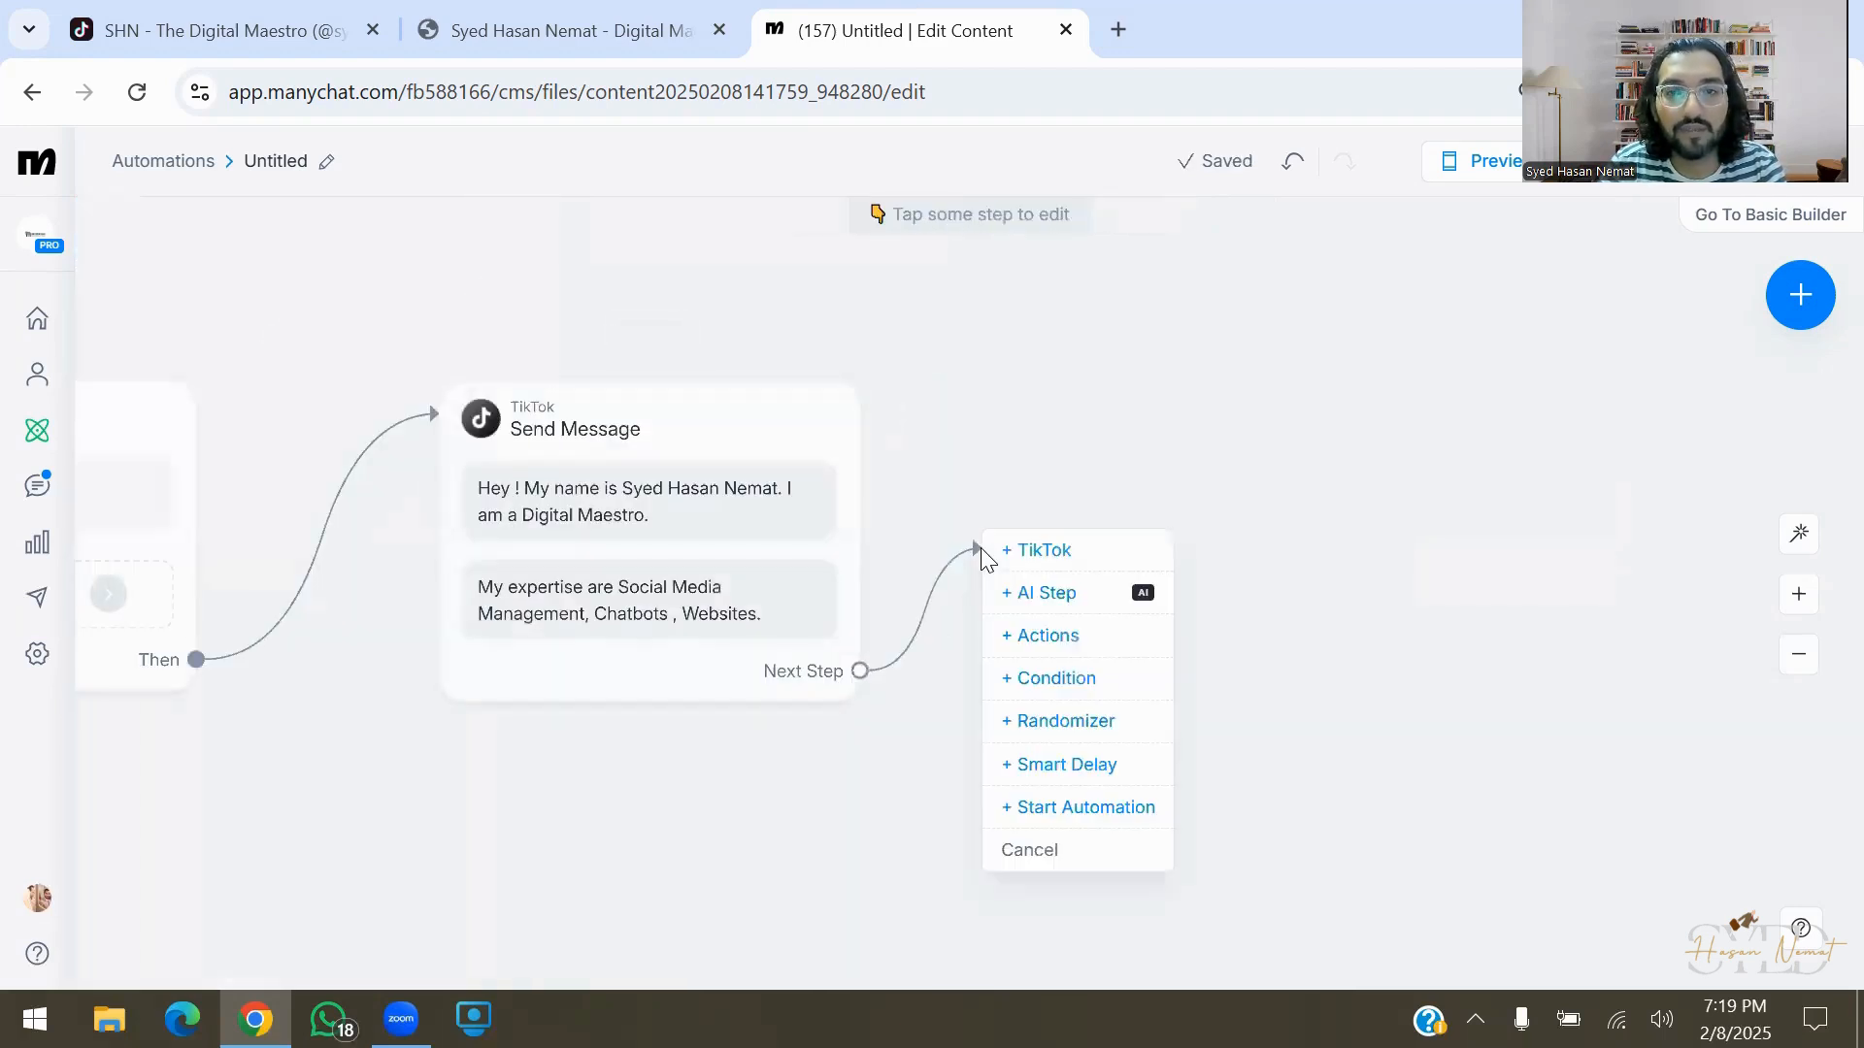
pyautogui.click(1119, 546)
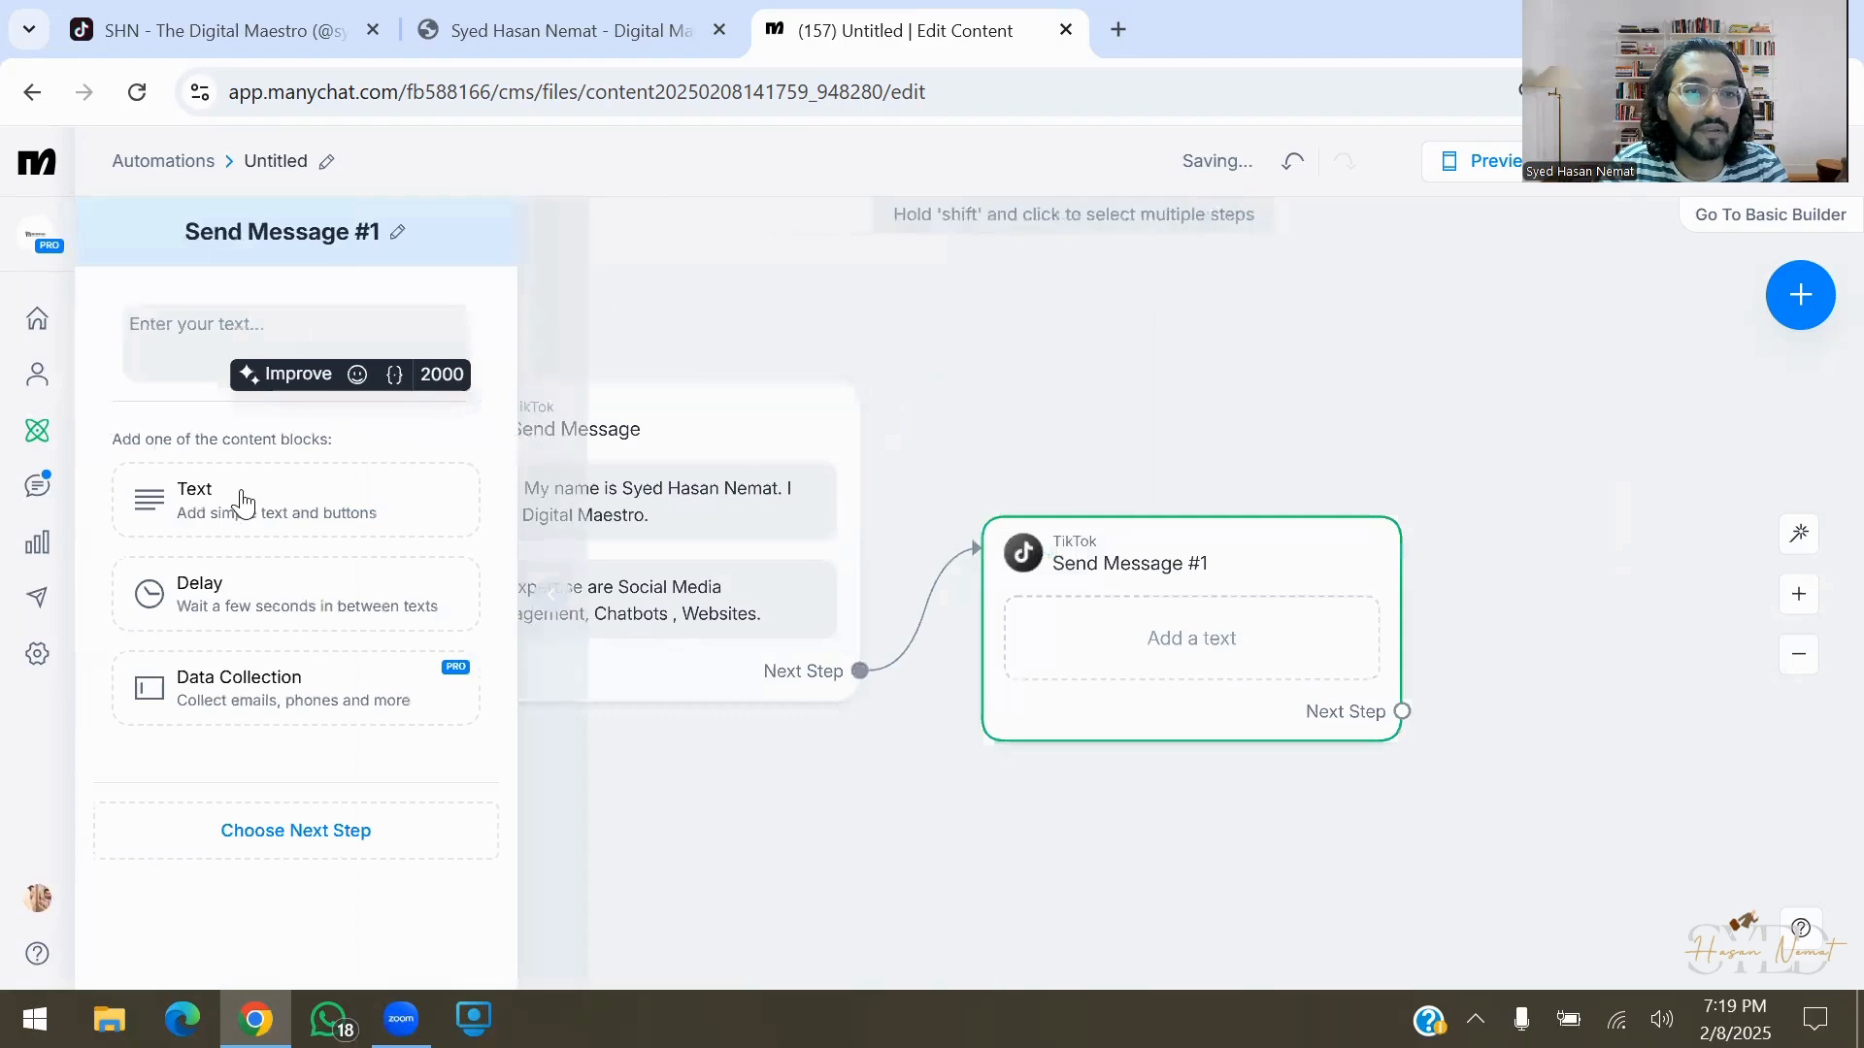
pyautogui.click(357, 689)
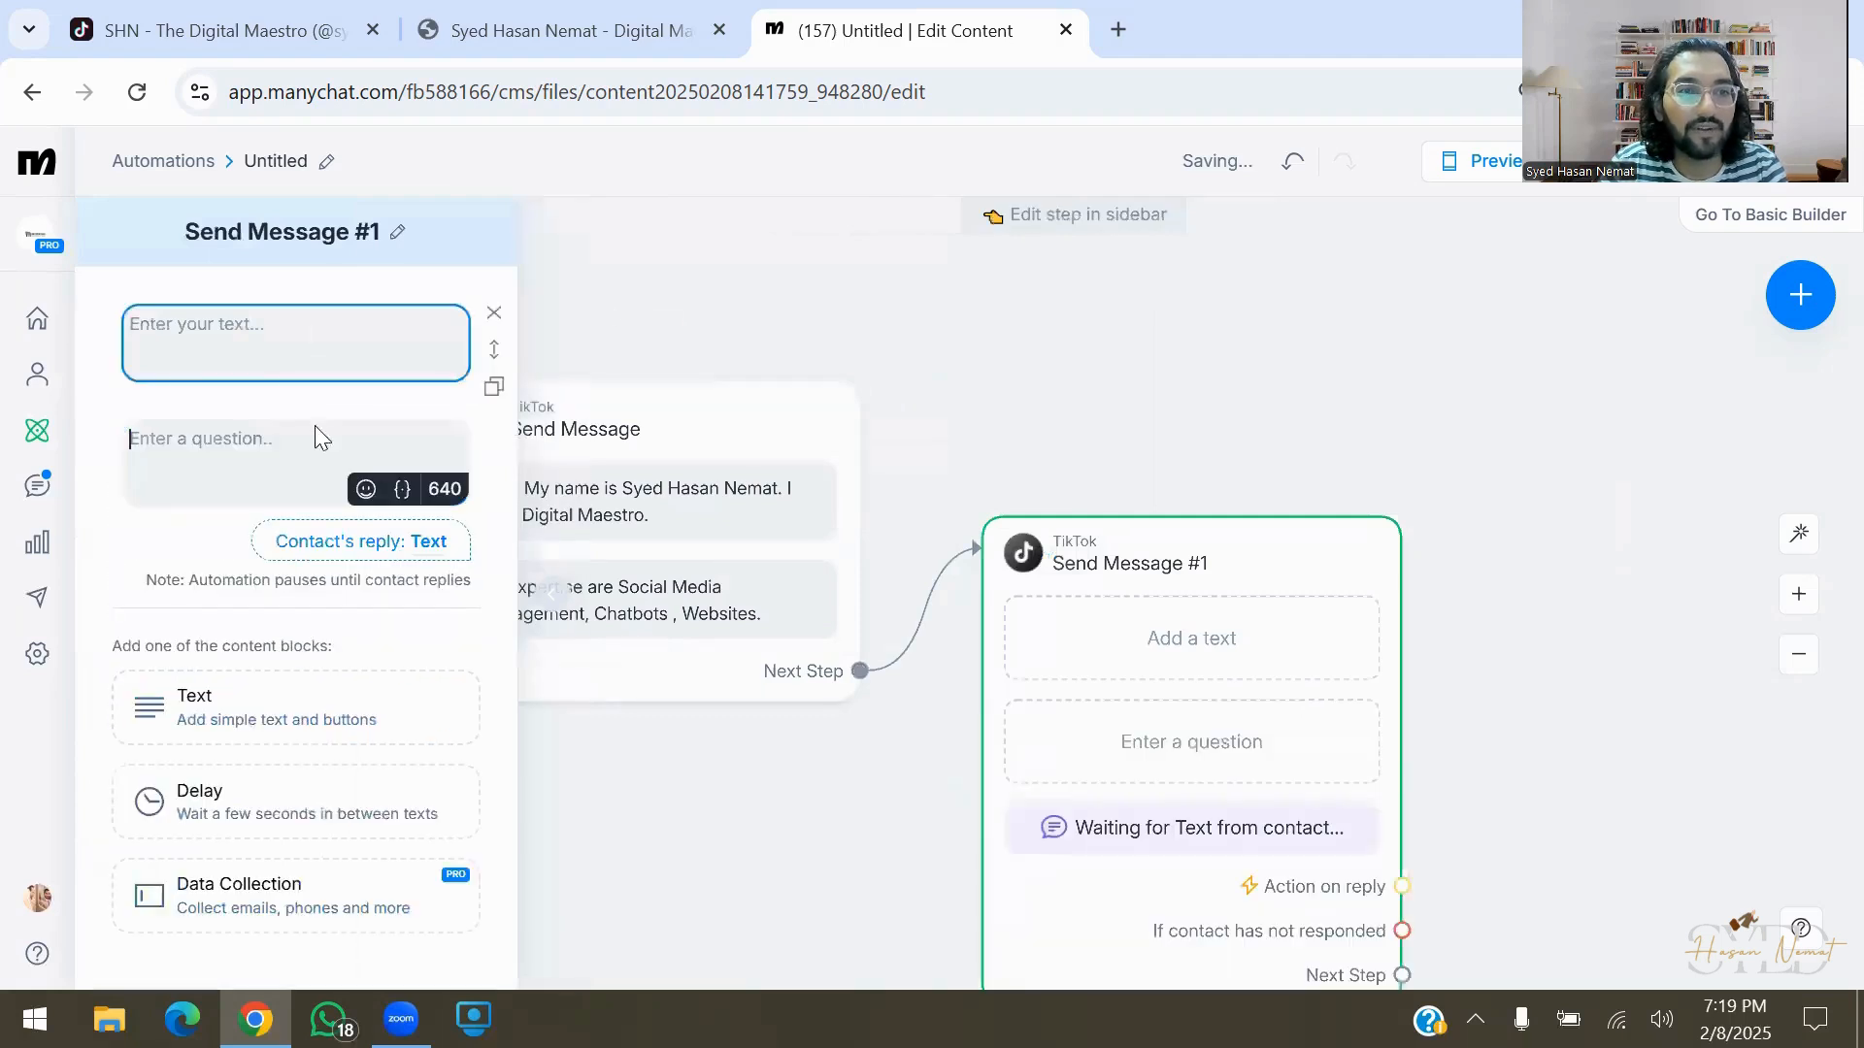
pyautogui.click(494, 312)
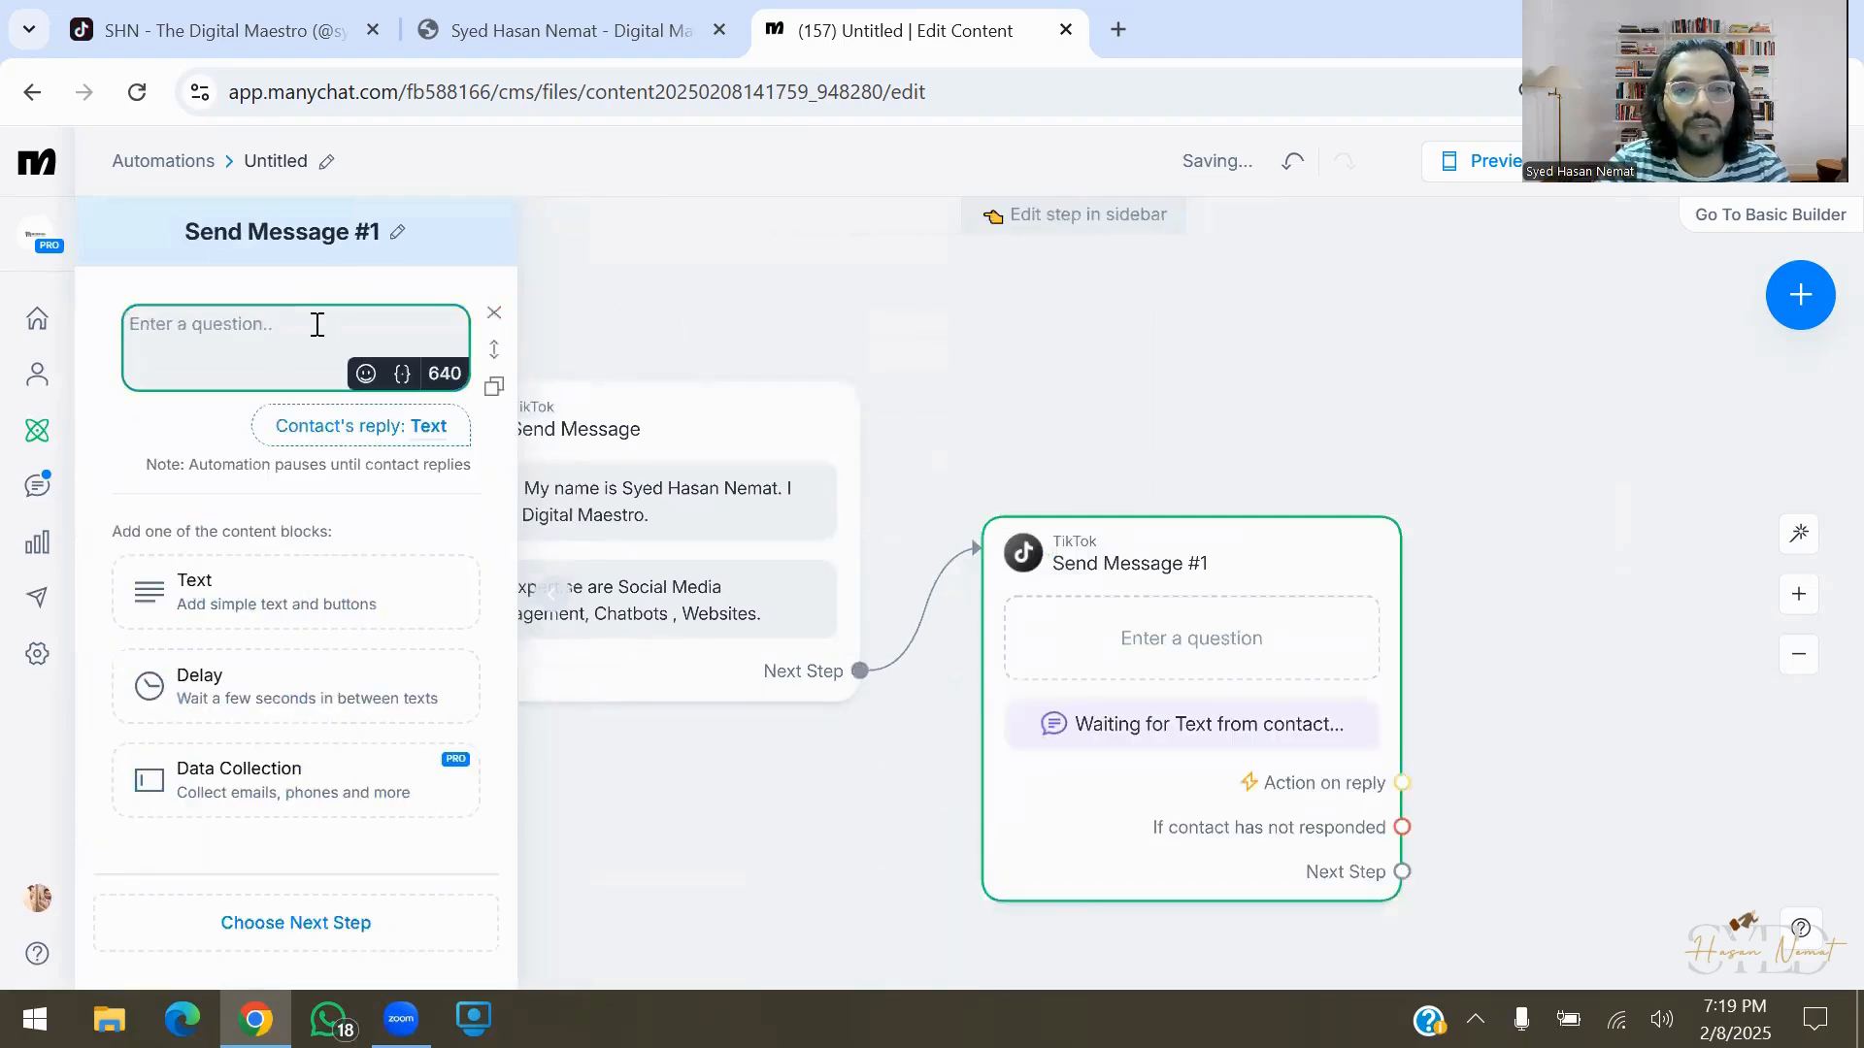
pyautogui.write('Wh')
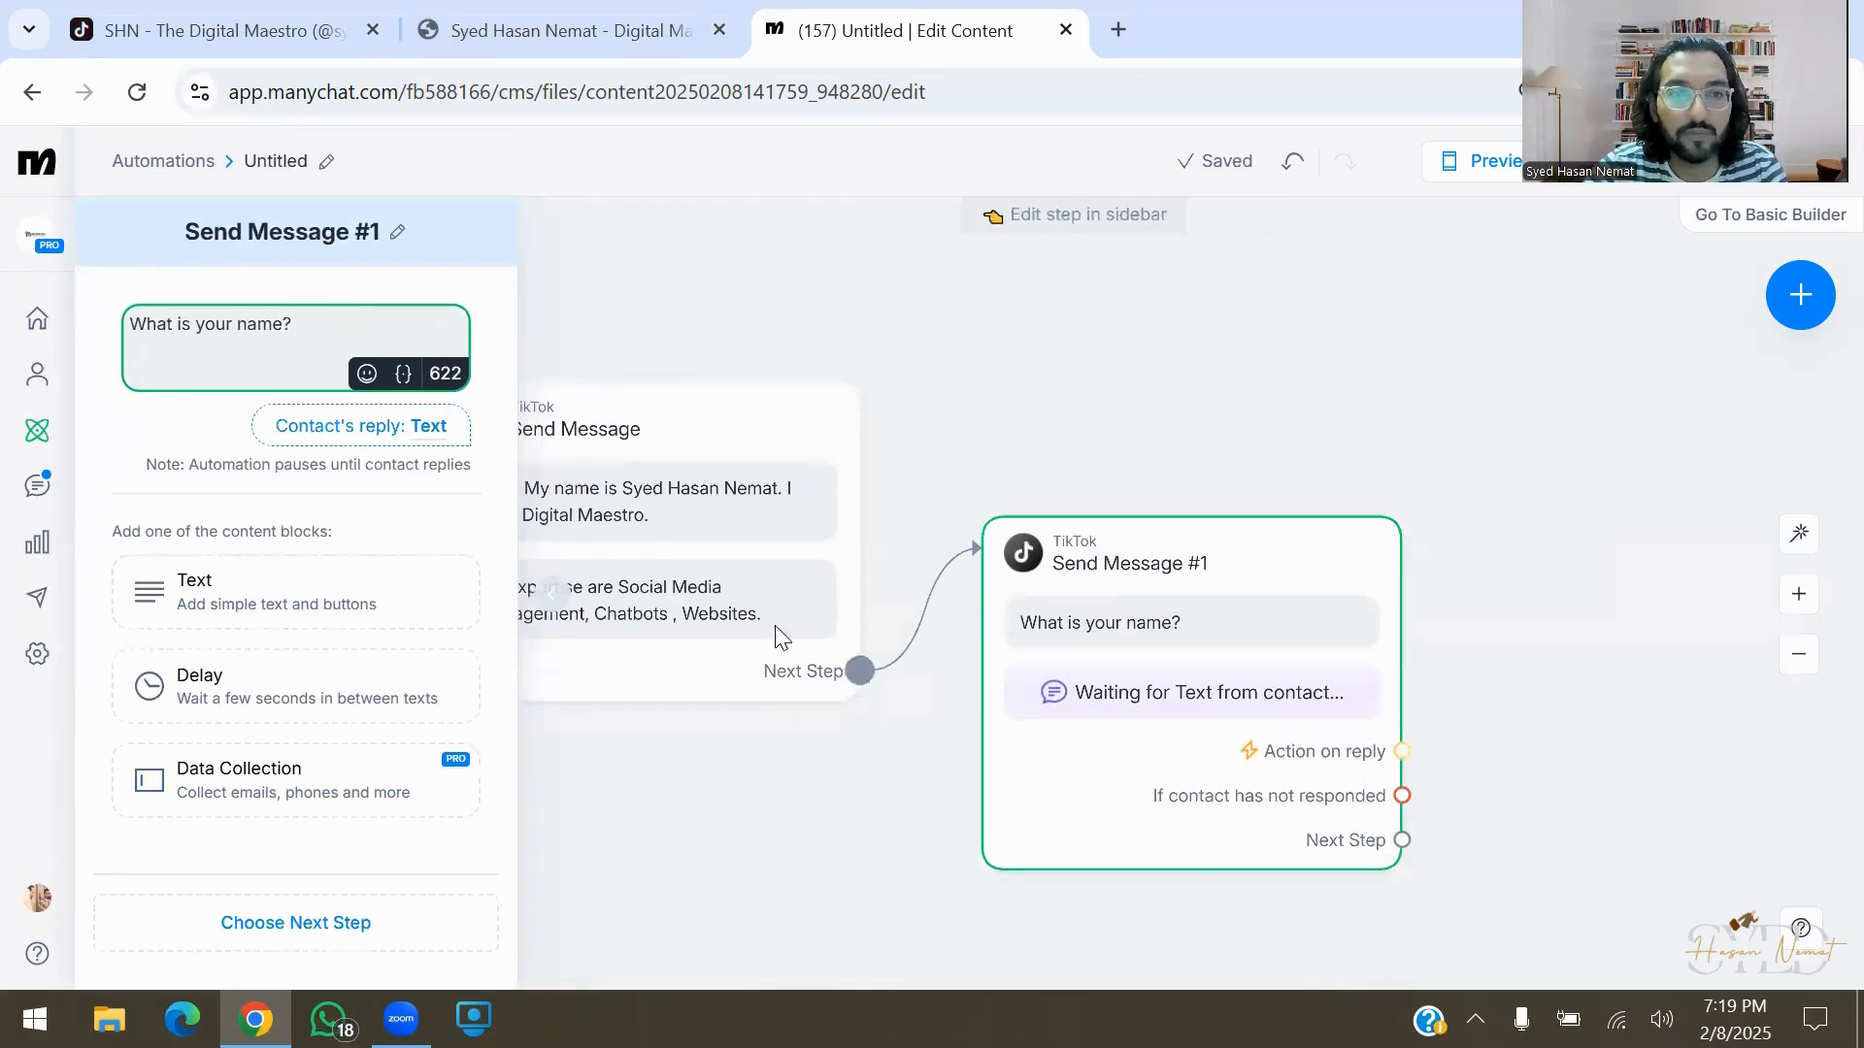
pyautogui.click(399, 436)
pyautogui.click(399, 441)
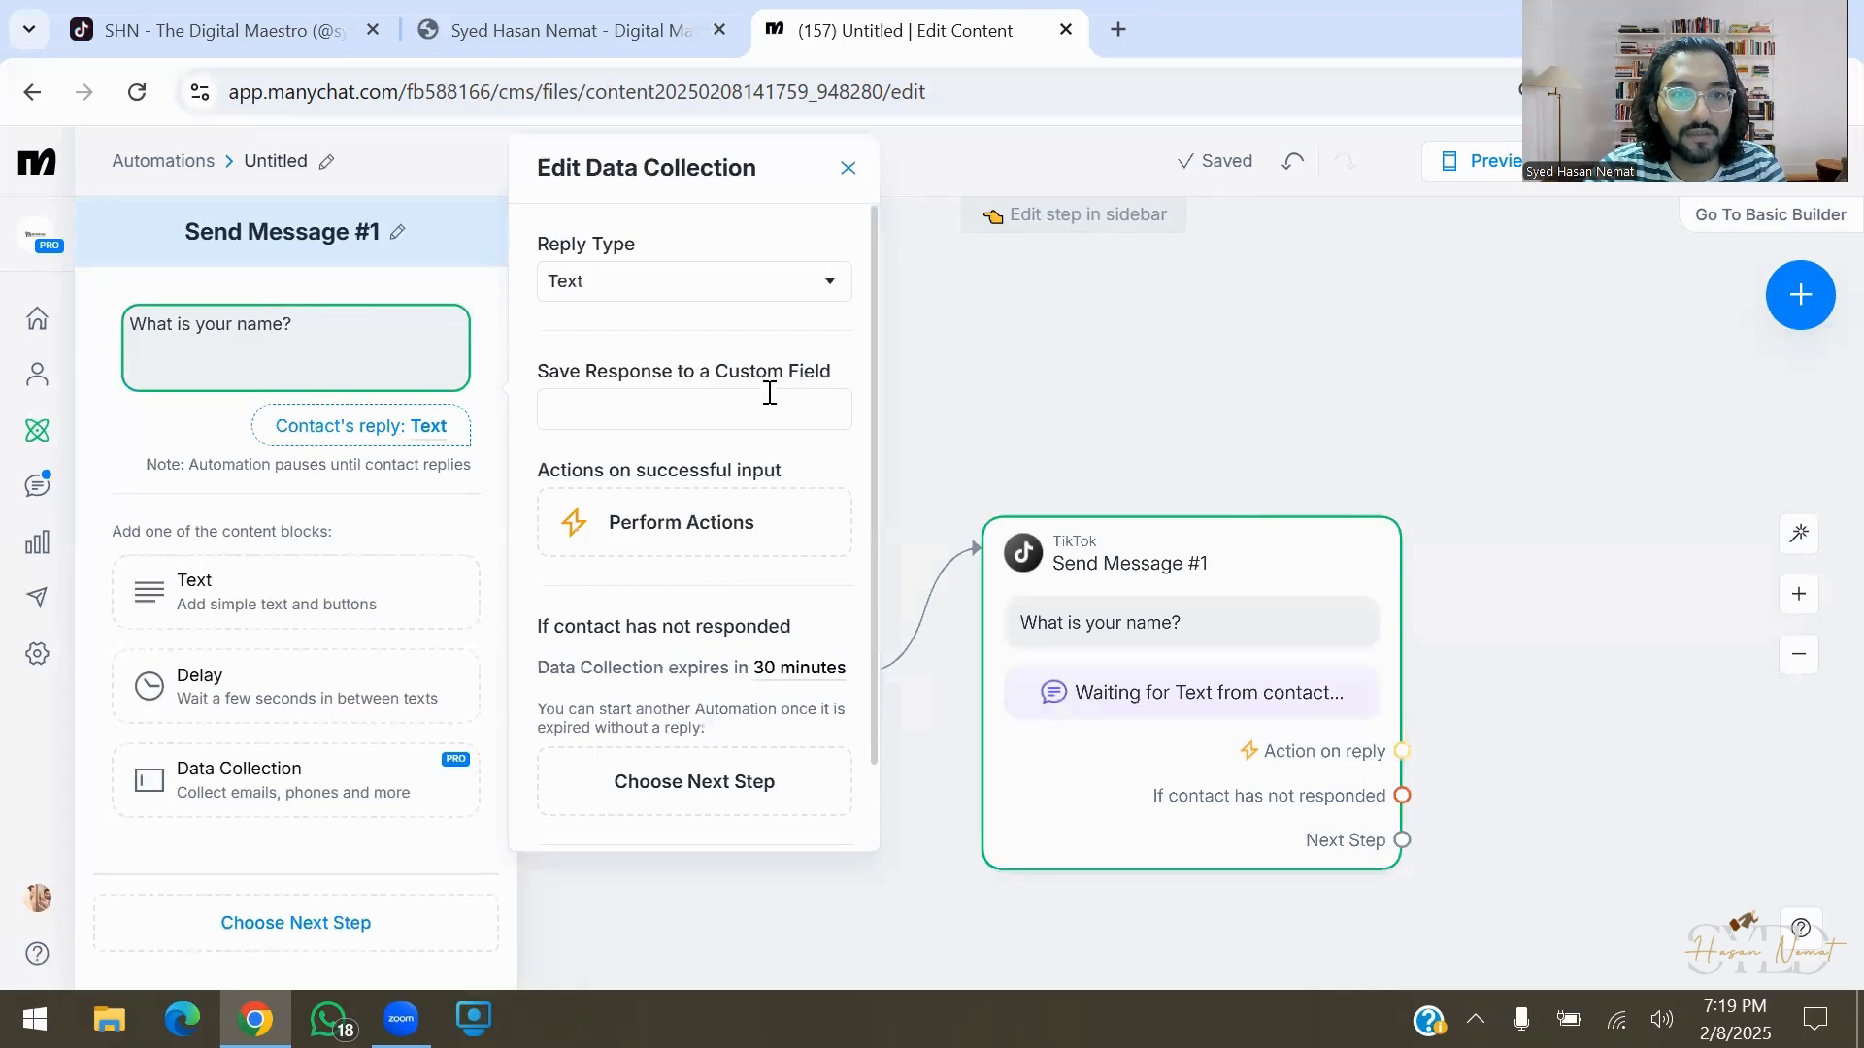
pyautogui.click(745, 291)
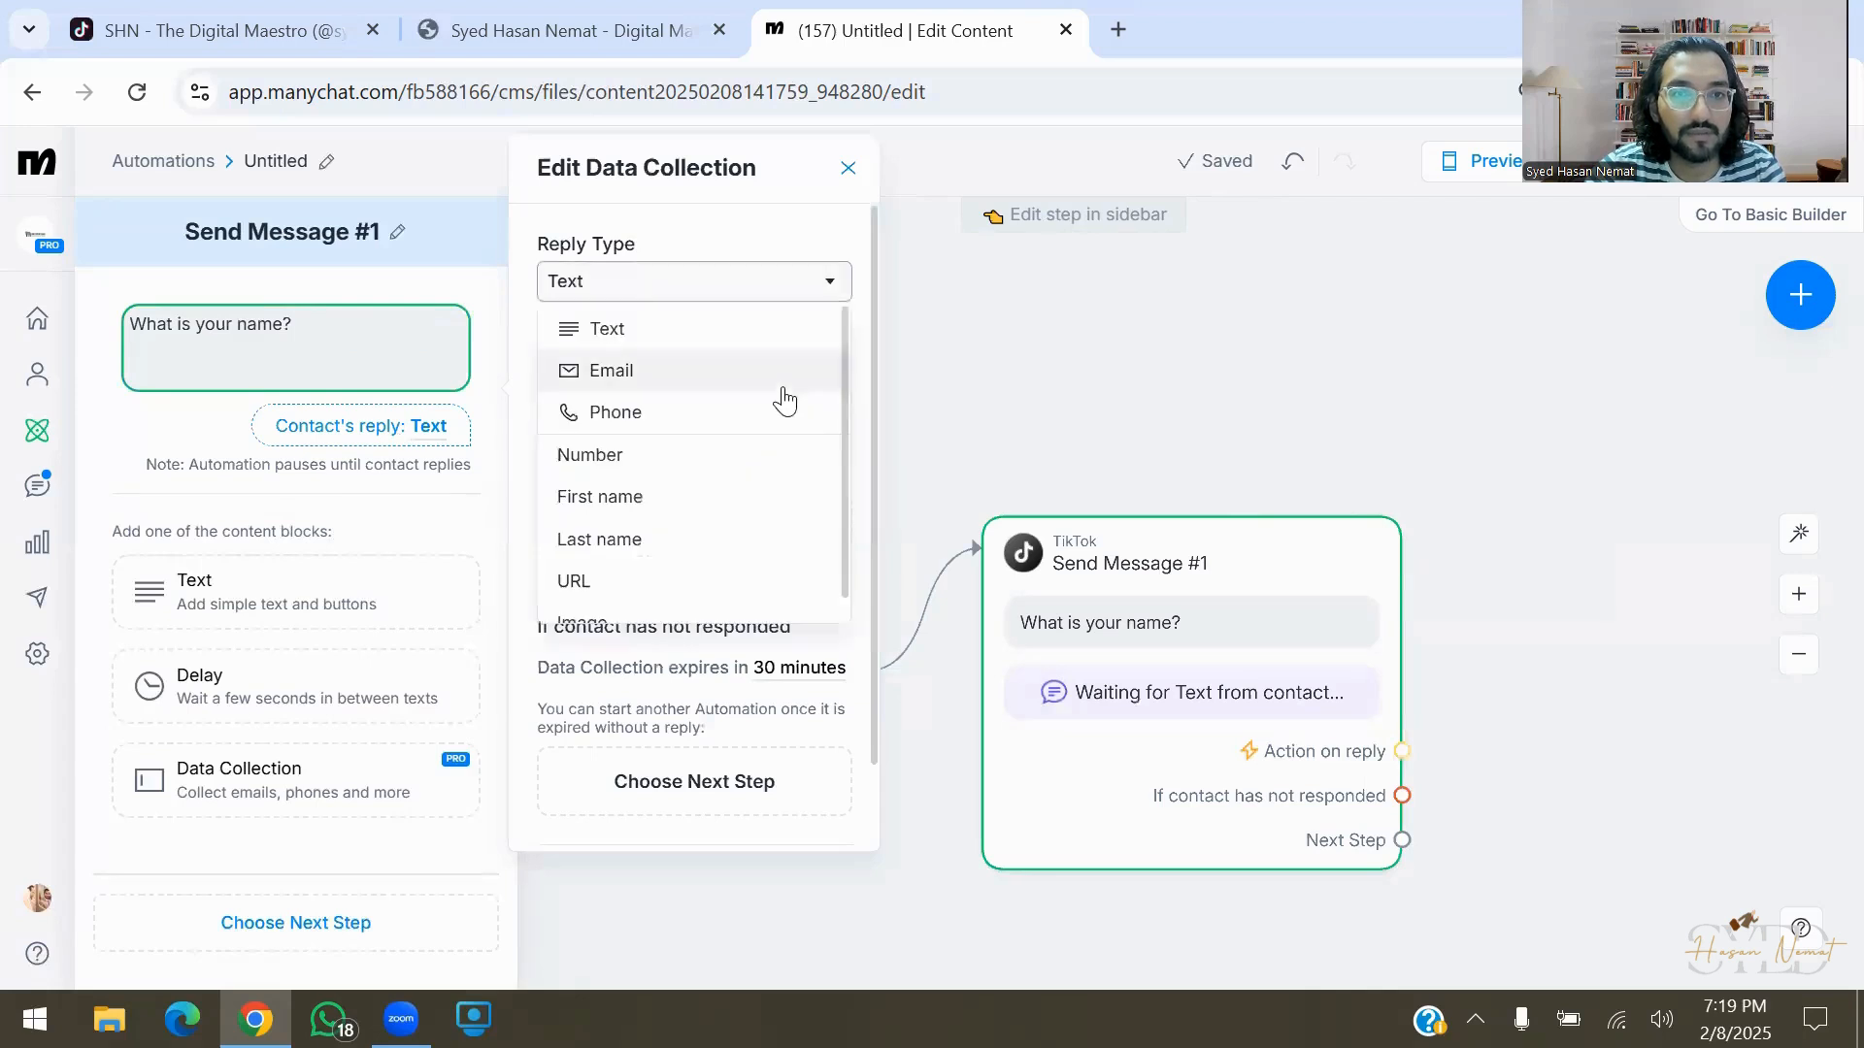
pyautogui.click(776, 496)
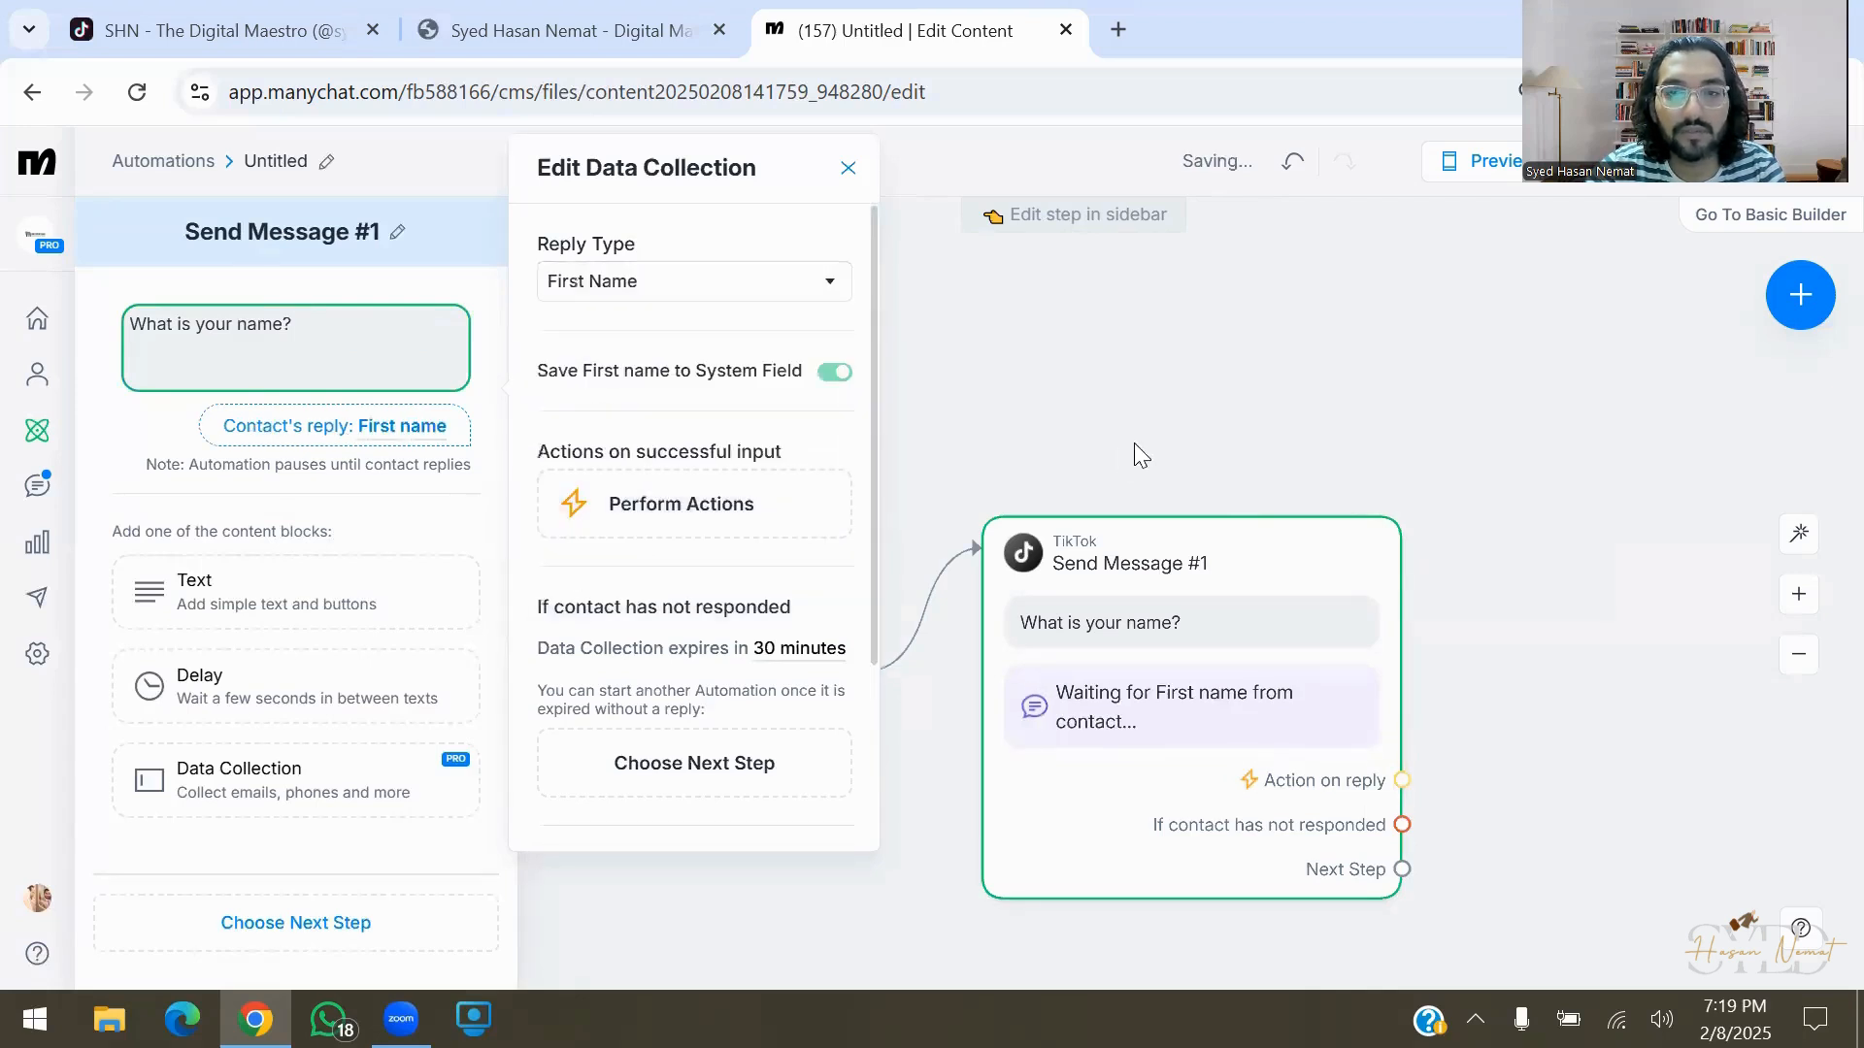
pyautogui.click(1219, 349)
pyautogui.moveTo(1264, 731); pyautogui.dragTo(1401, 595)
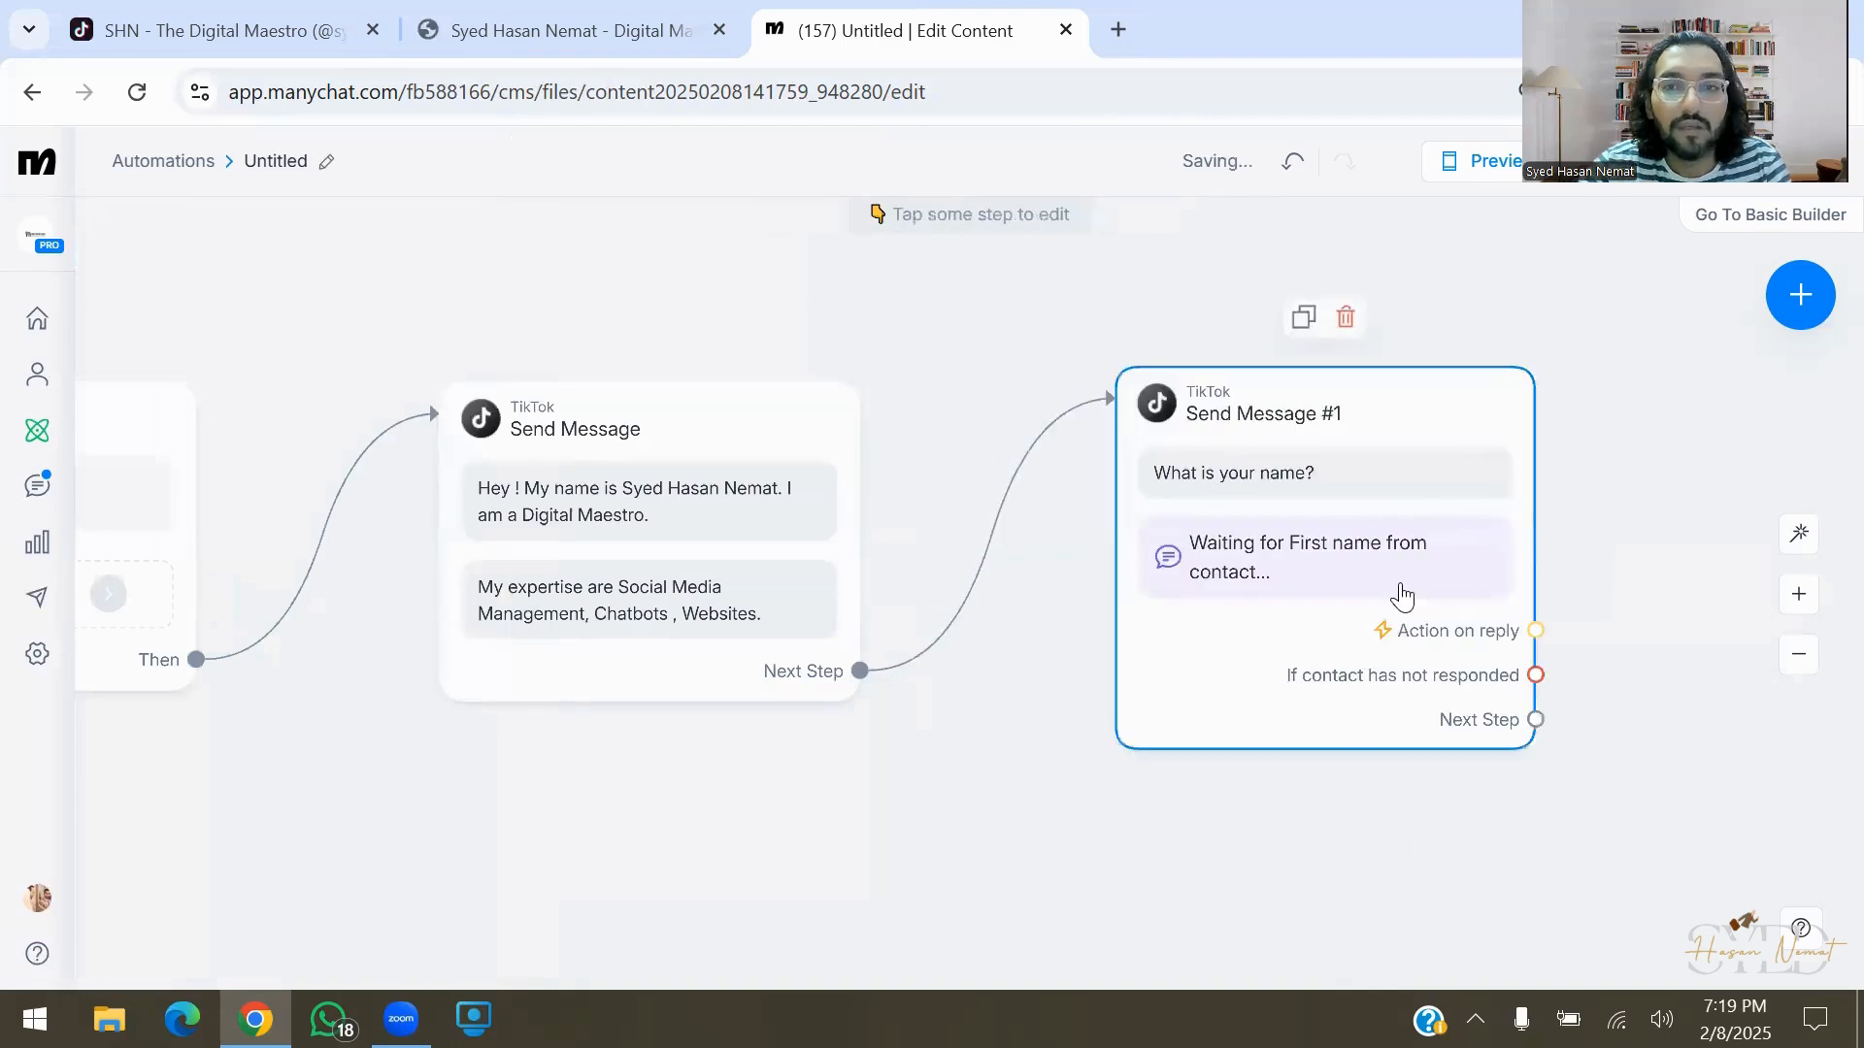
# Start a second TikTok message after the name question, then delete Send Message #2
pyautogui.click(1071, 769)
pyautogui.moveTo(1072, 769); pyautogui.dragTo(948, 751)
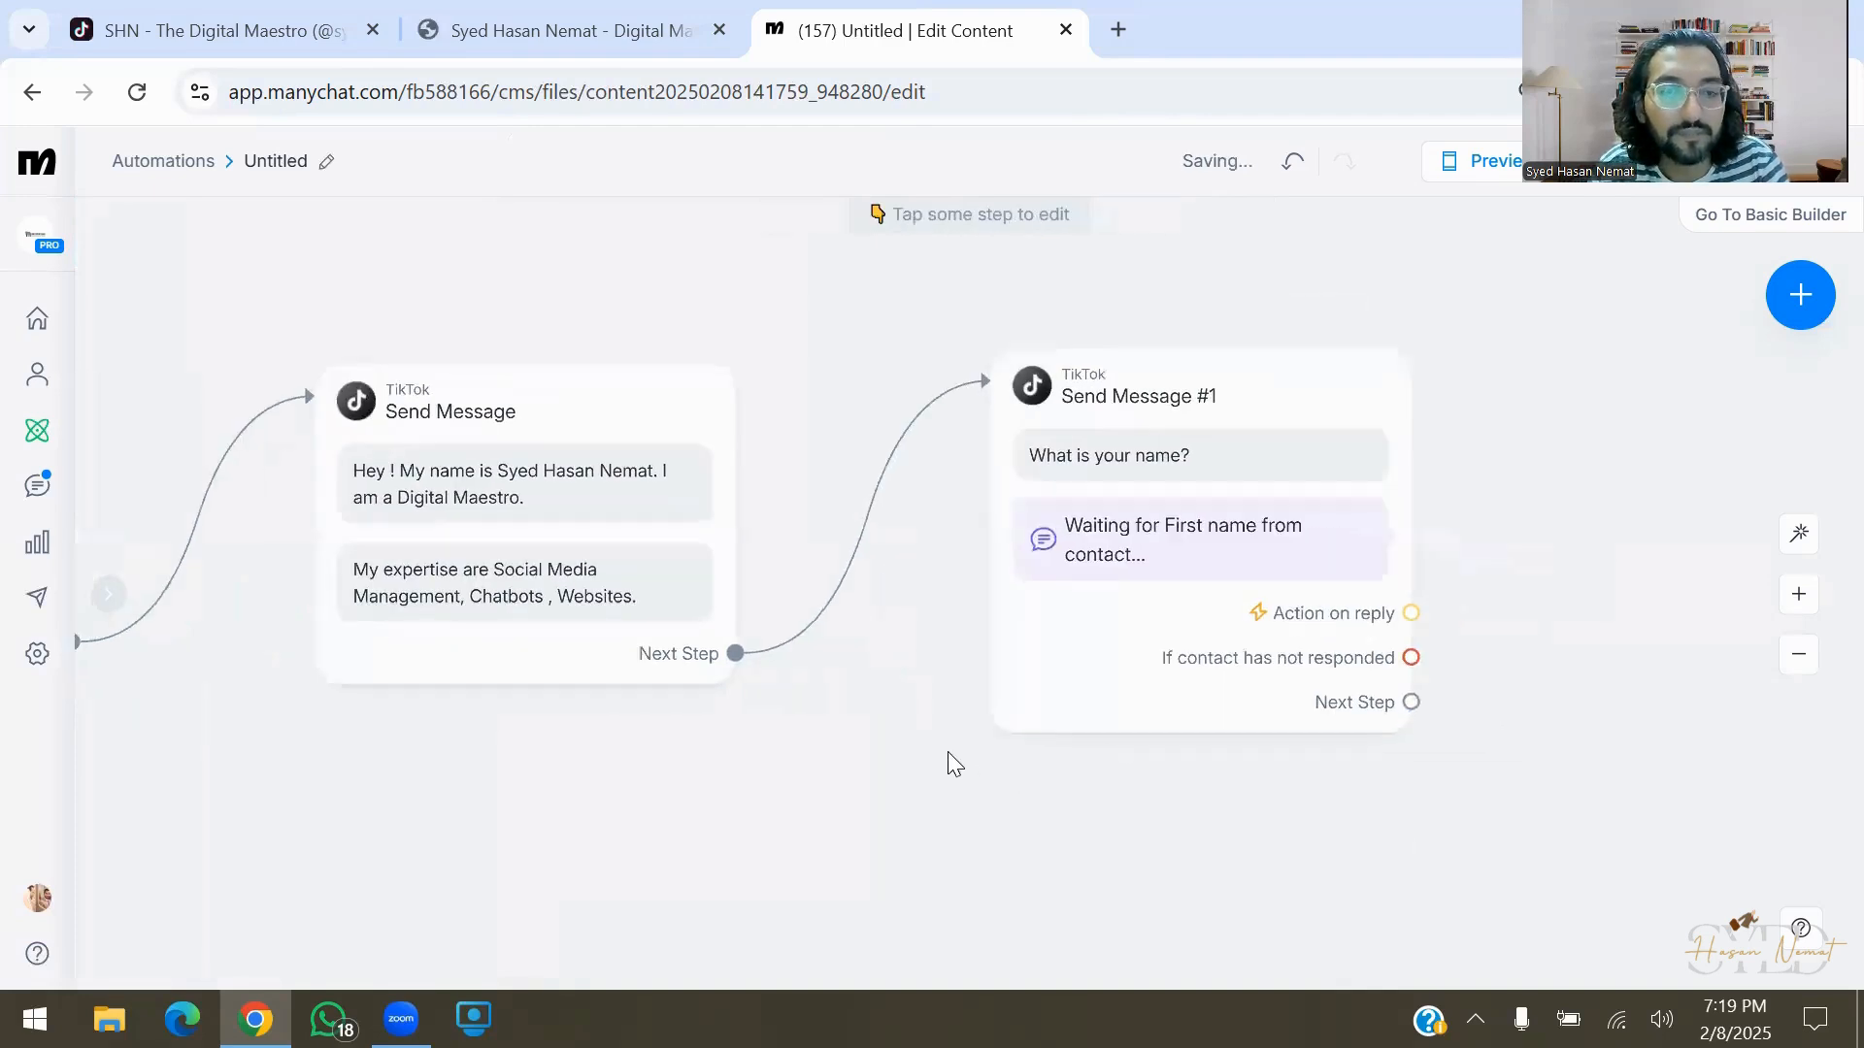
pyautogui.moveTo(1530, 795); pyautogui.dragTo(1137, 751)
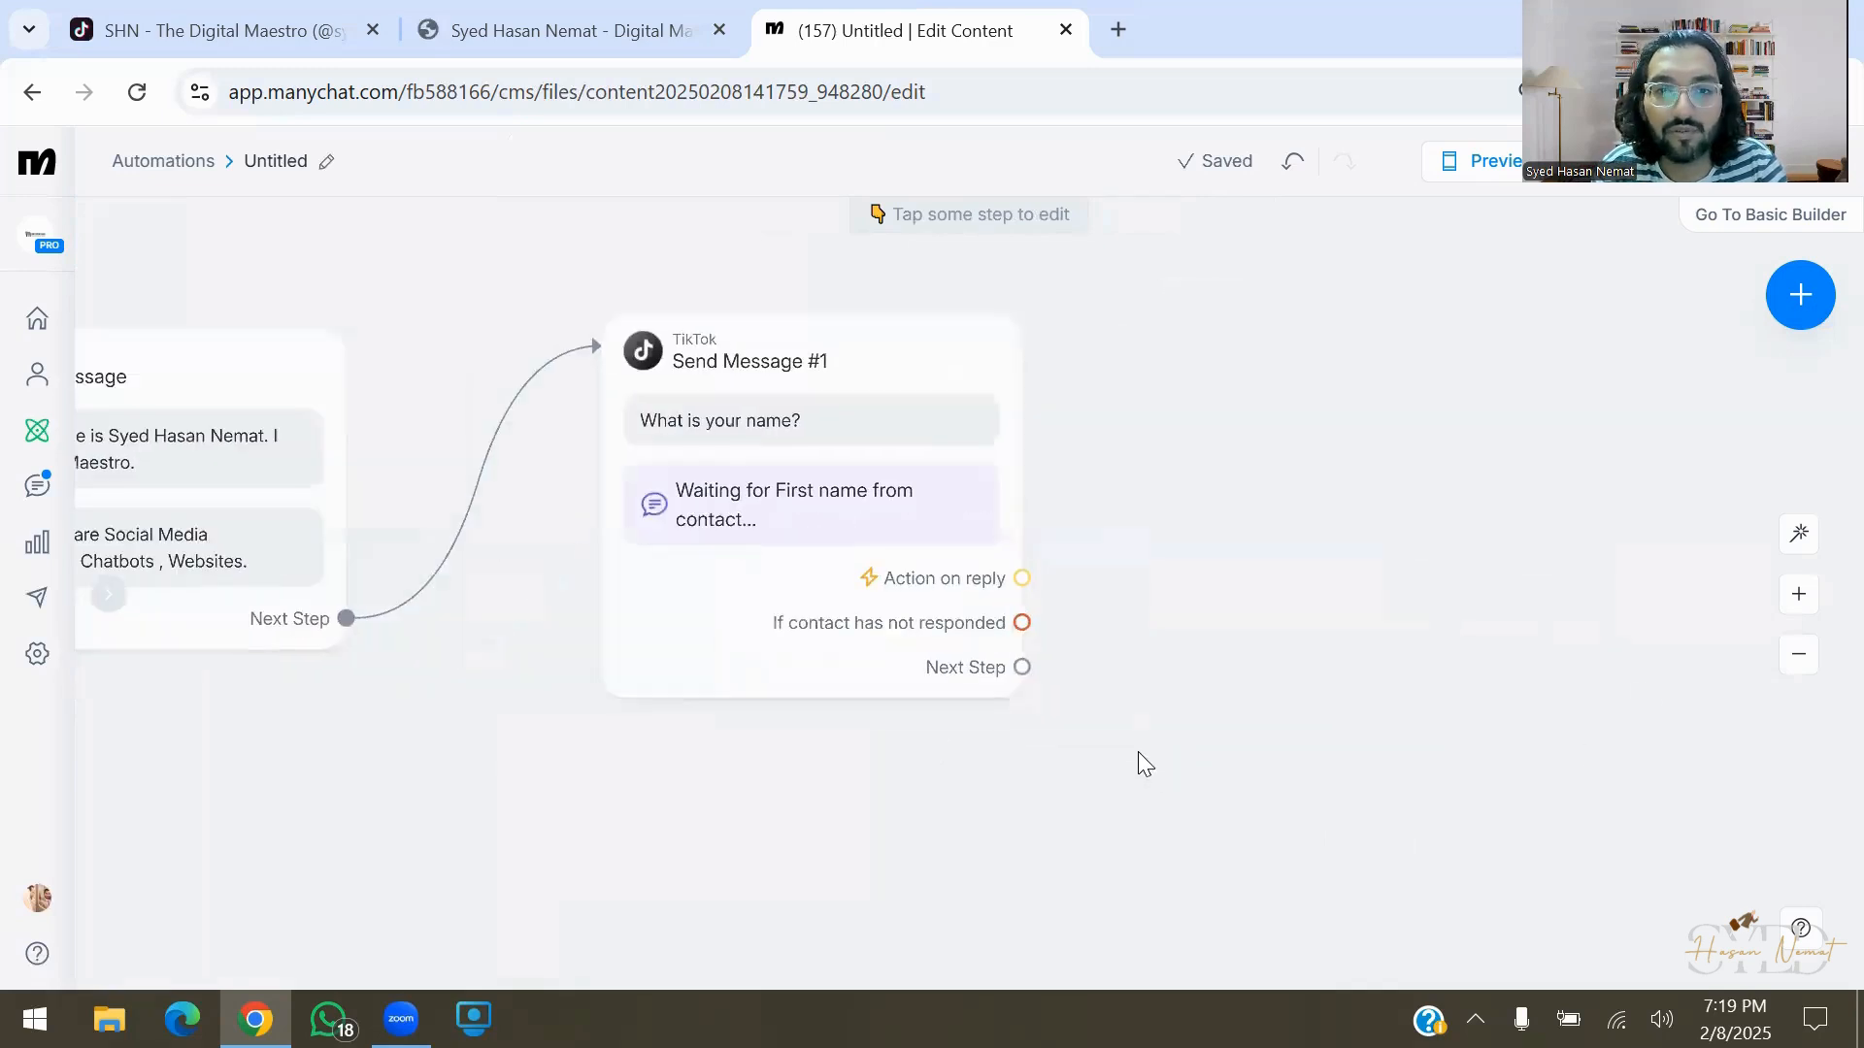
pyautogui.moveTo(1090, 620); pyautogui.dragTo(1116, 594)
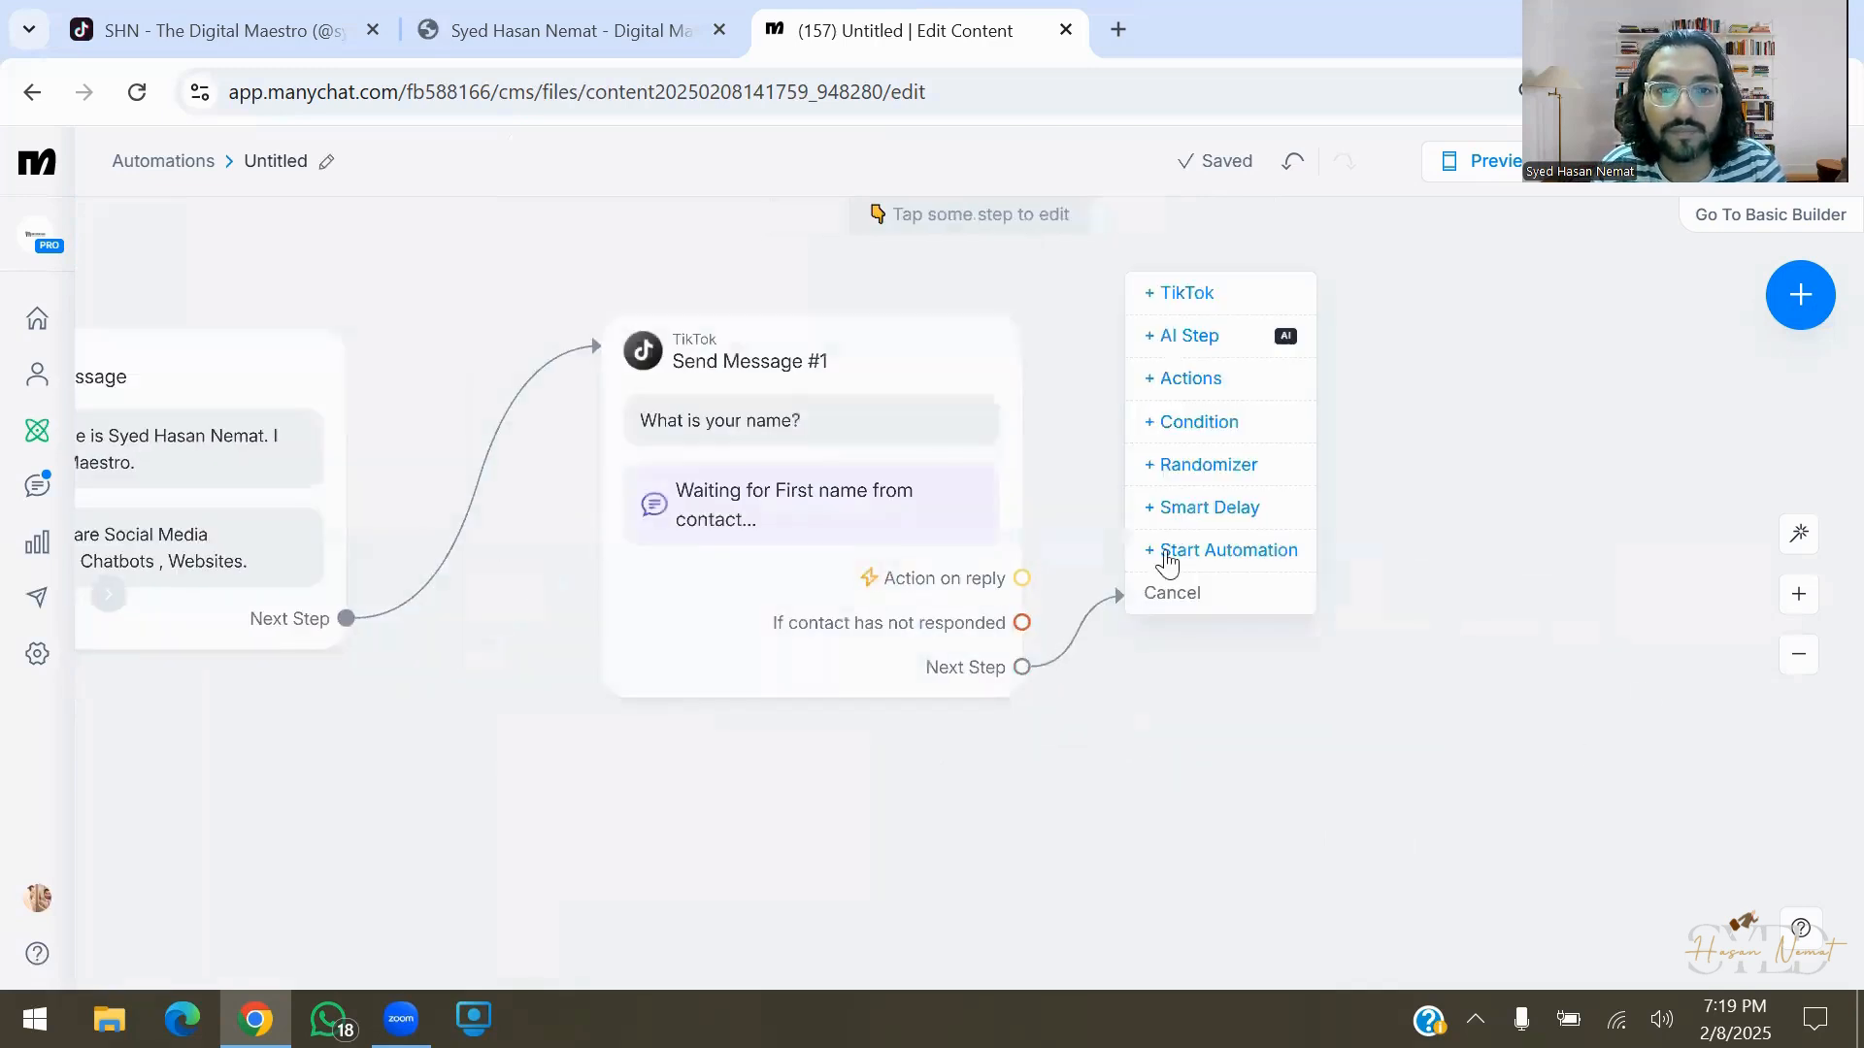
pyautogui.click(1256, 291)
pyautogui.write('What is your')
pyautogui.hotkey('ctrl', 'a')
pyautogui.press('BackSpace')
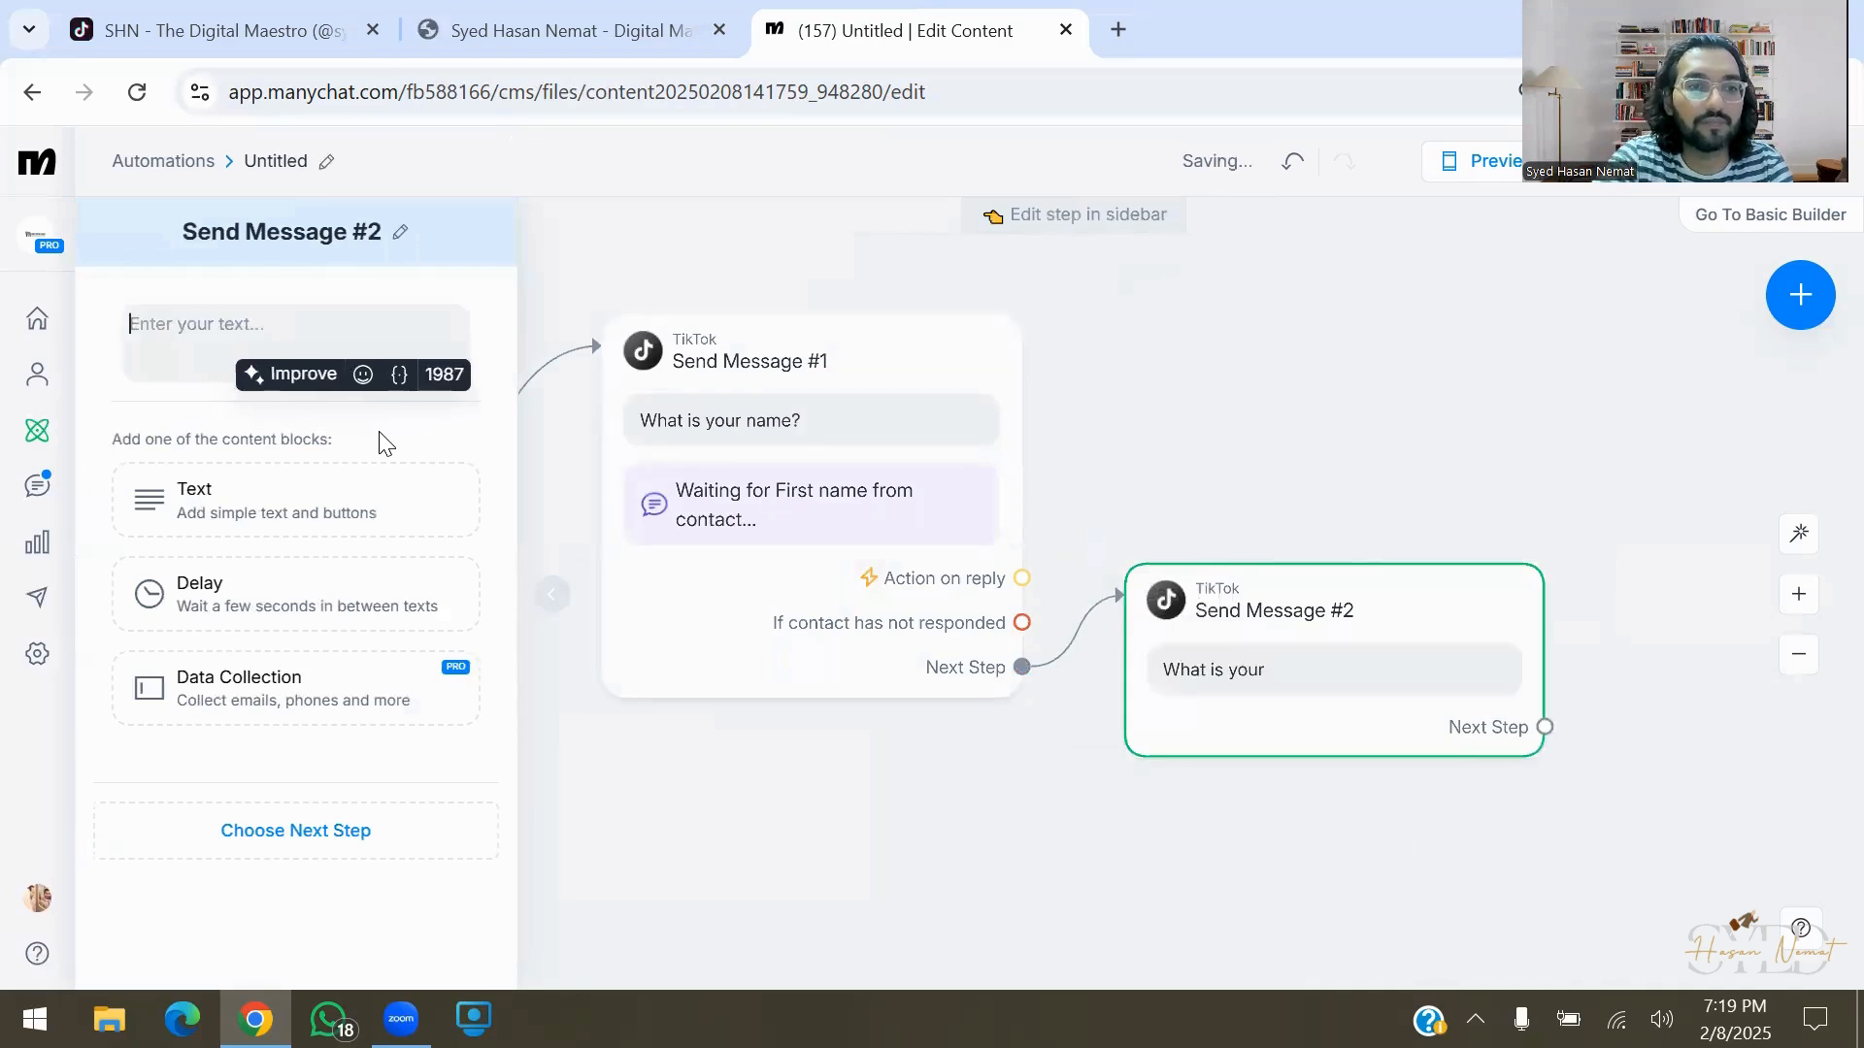
pyautogui.click(295, 688)
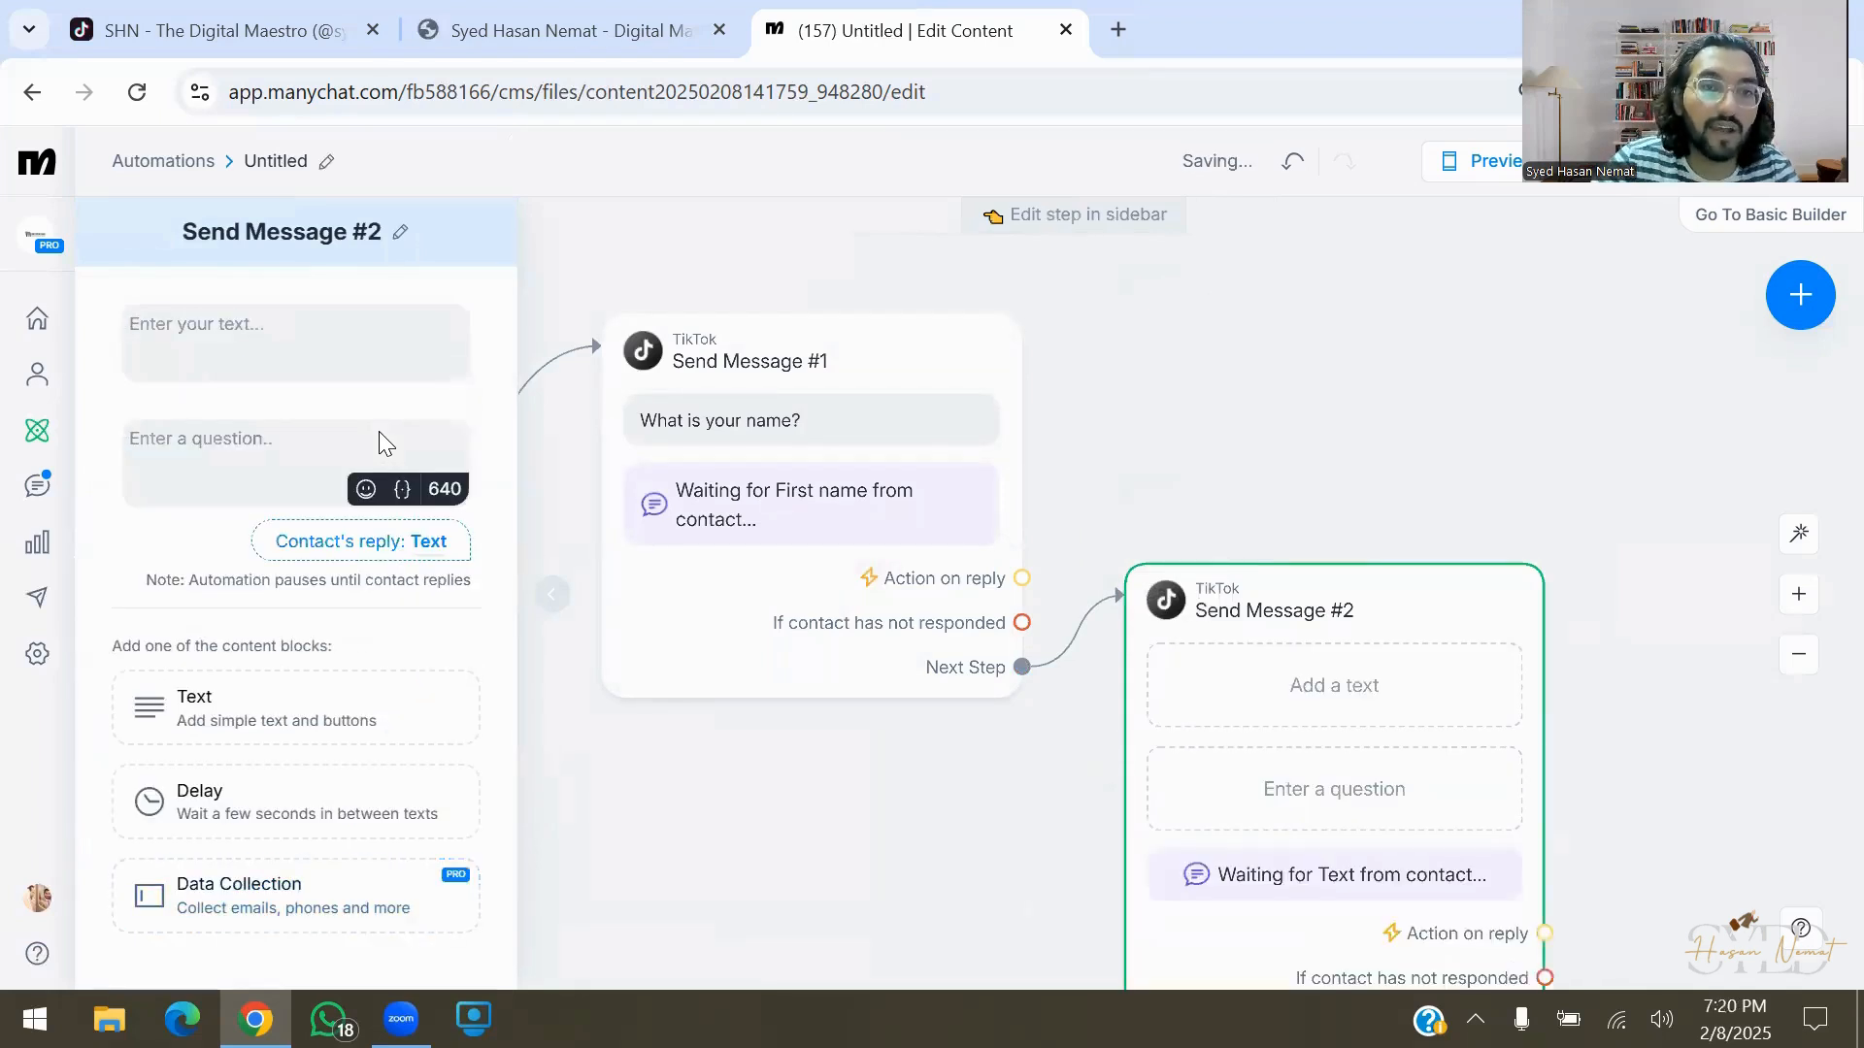
pyautogui.moveTo(495, 287)
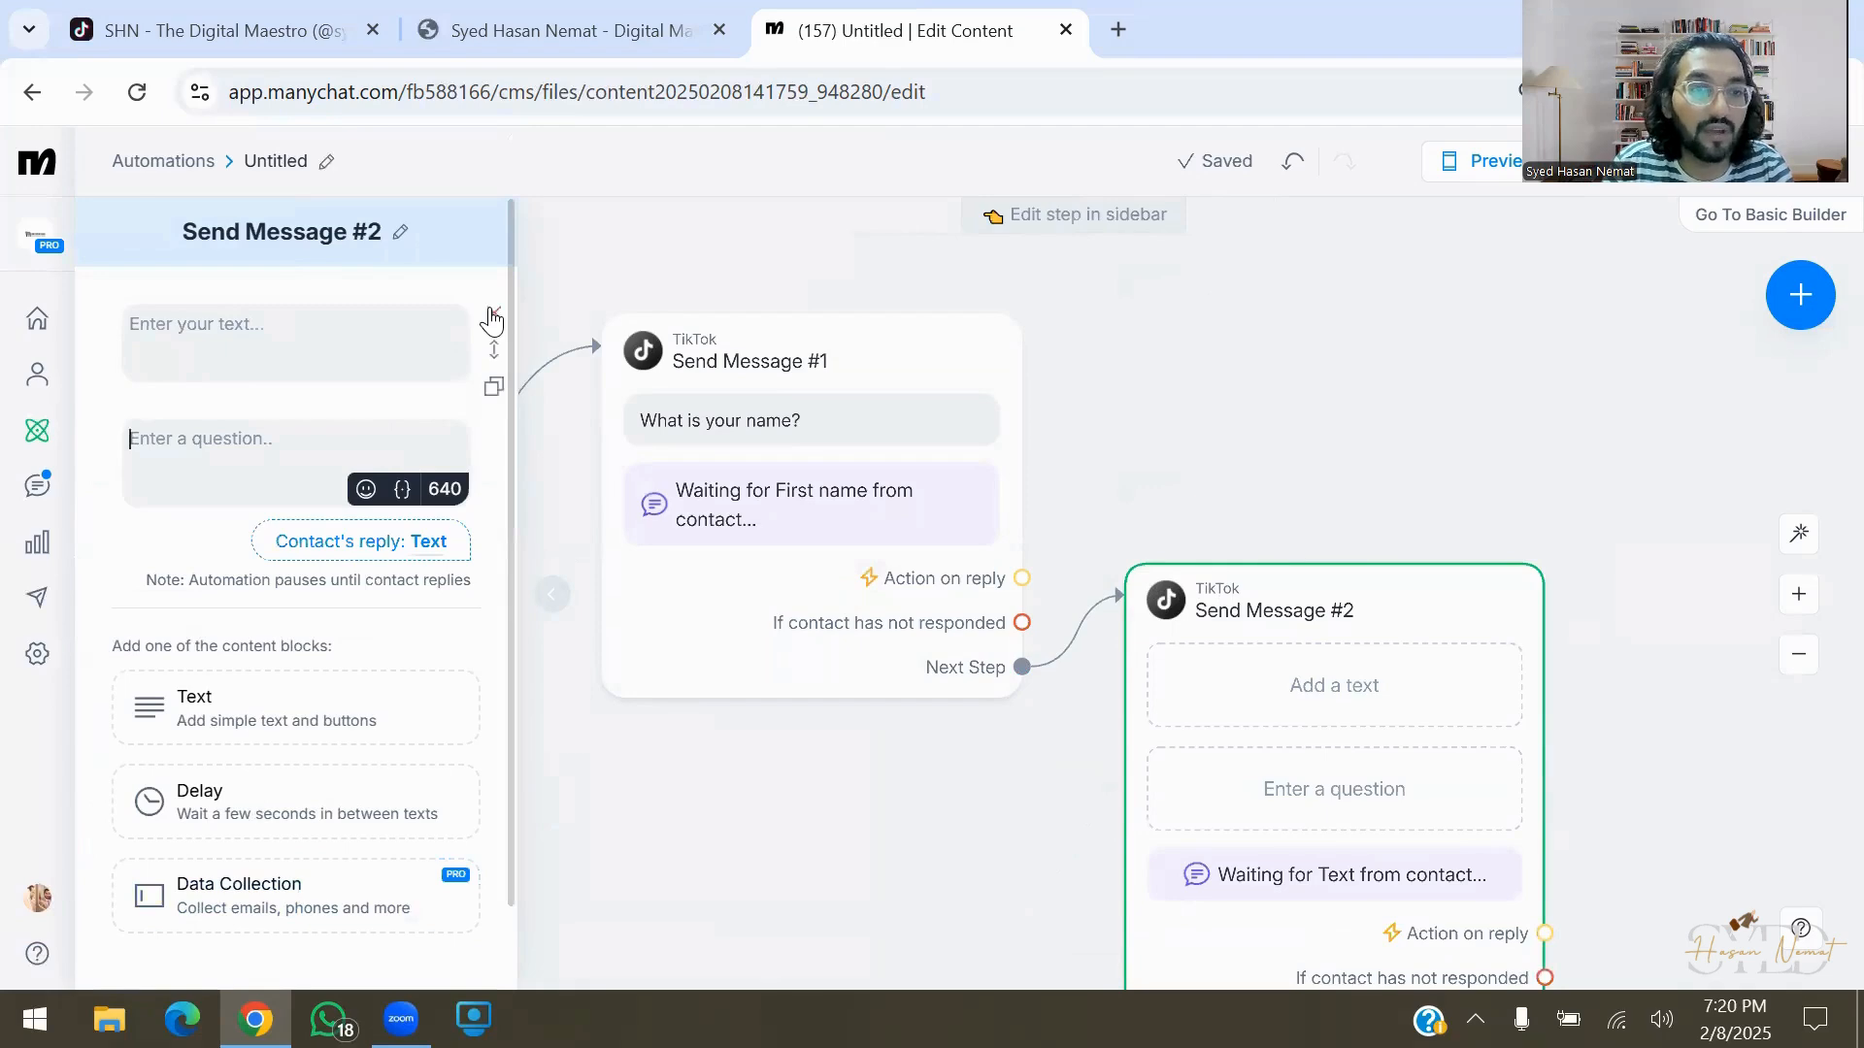
pyautogui.moveTo(1386, 657)
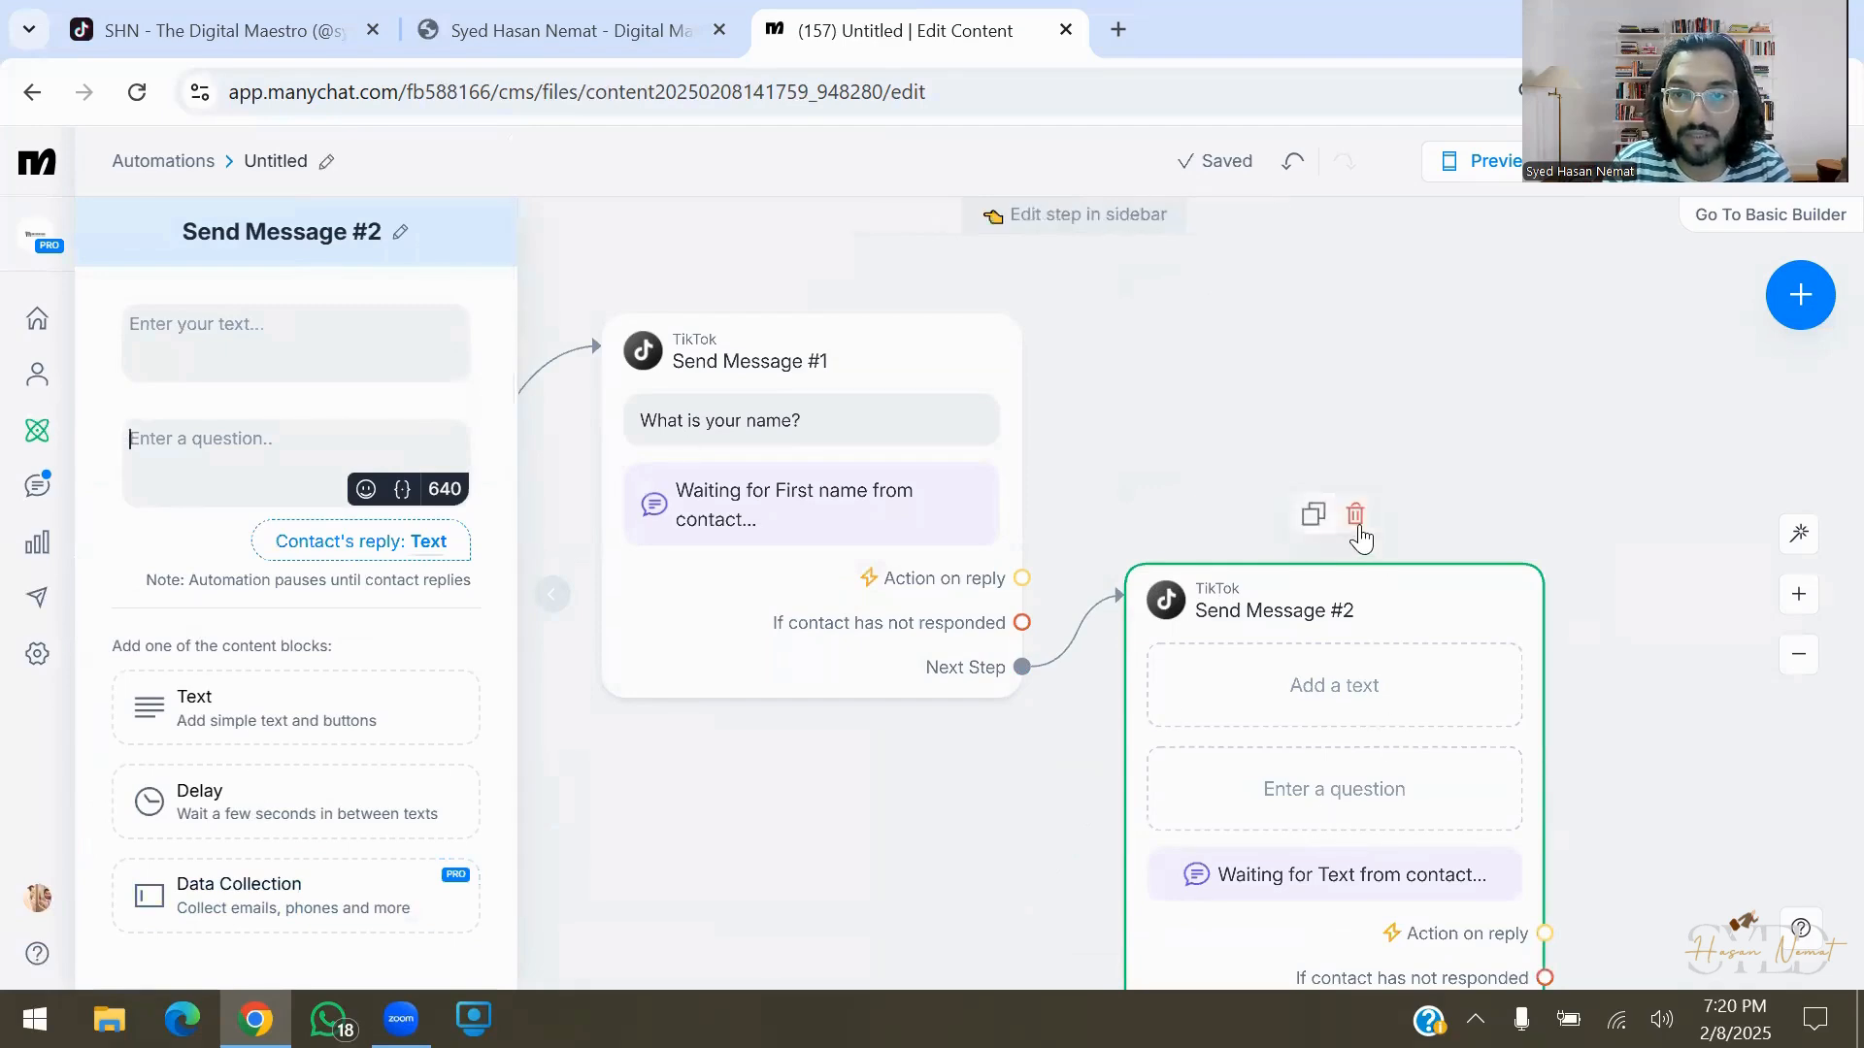
pyautogui.click(1355, 517)
pyautogui.click(1148, 235)
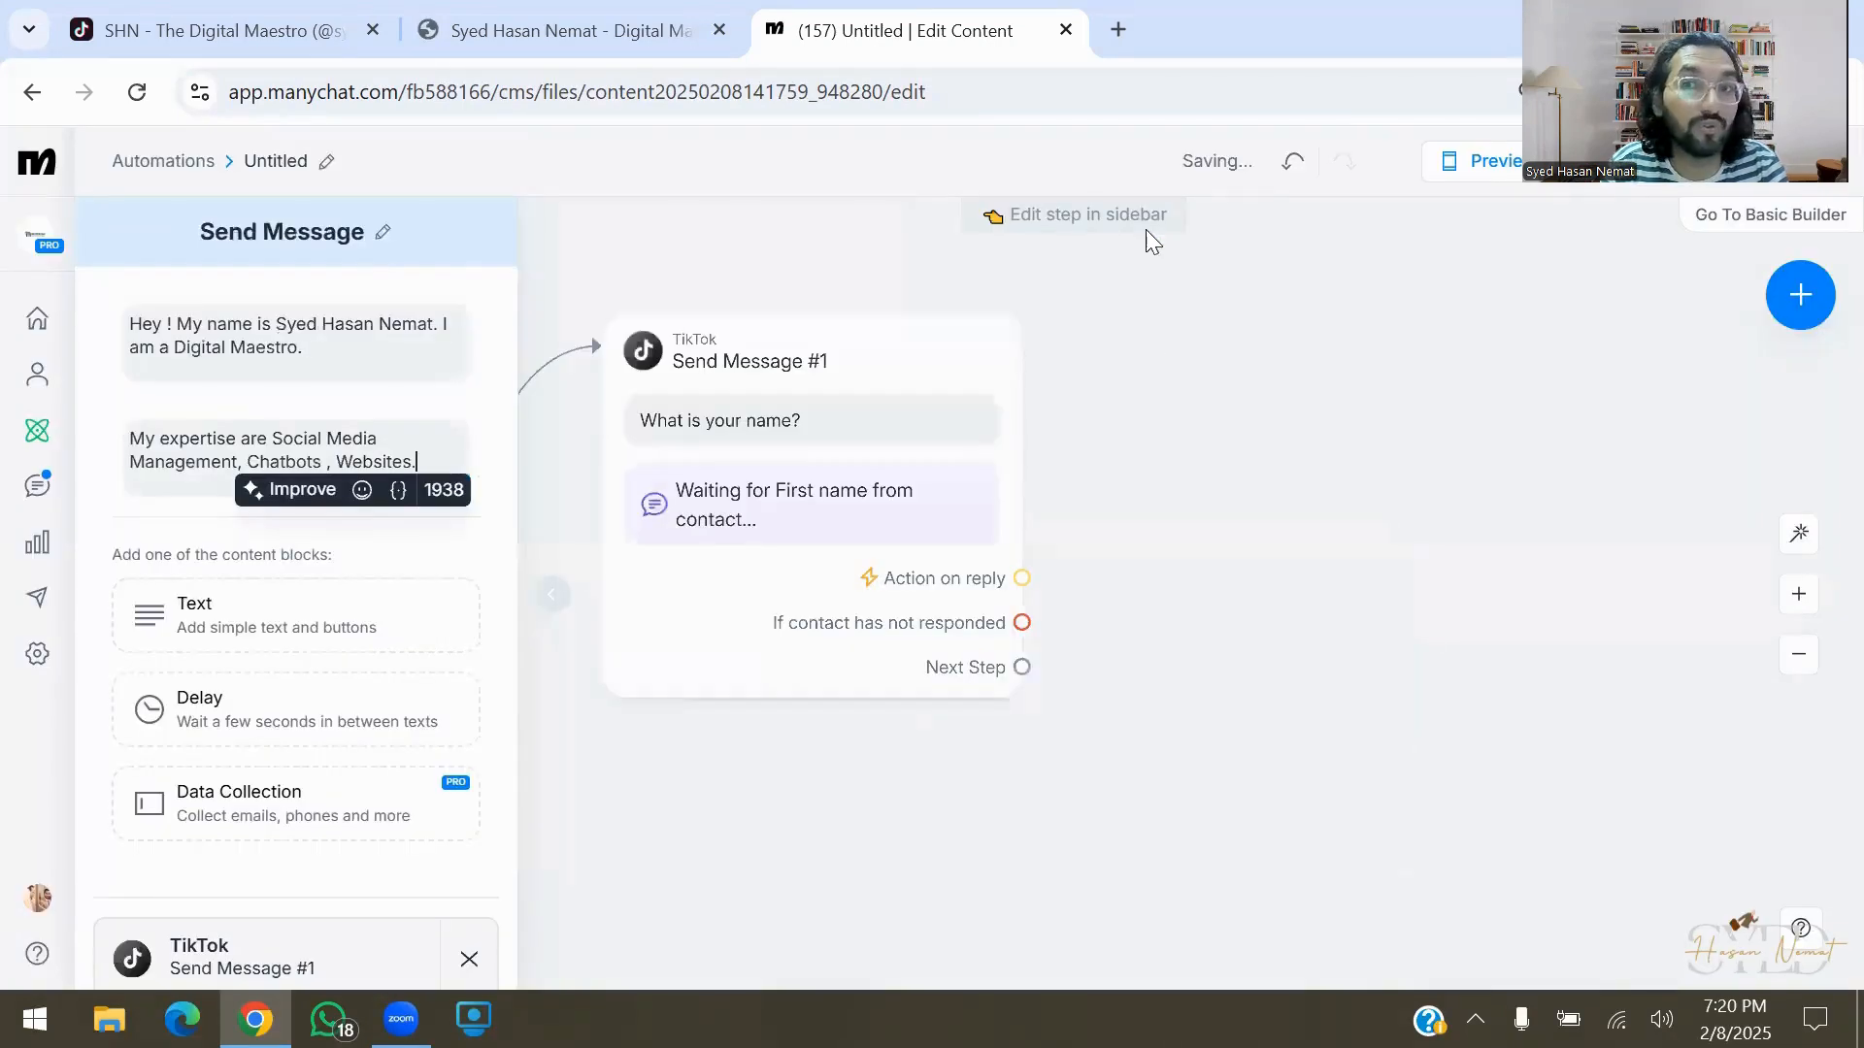
# Add and remove an AI Step, then link a new empty TikTok Send Message #2
pyautogui.moveTo(1022, 667); pyautogui.dragTo(1260, 586)
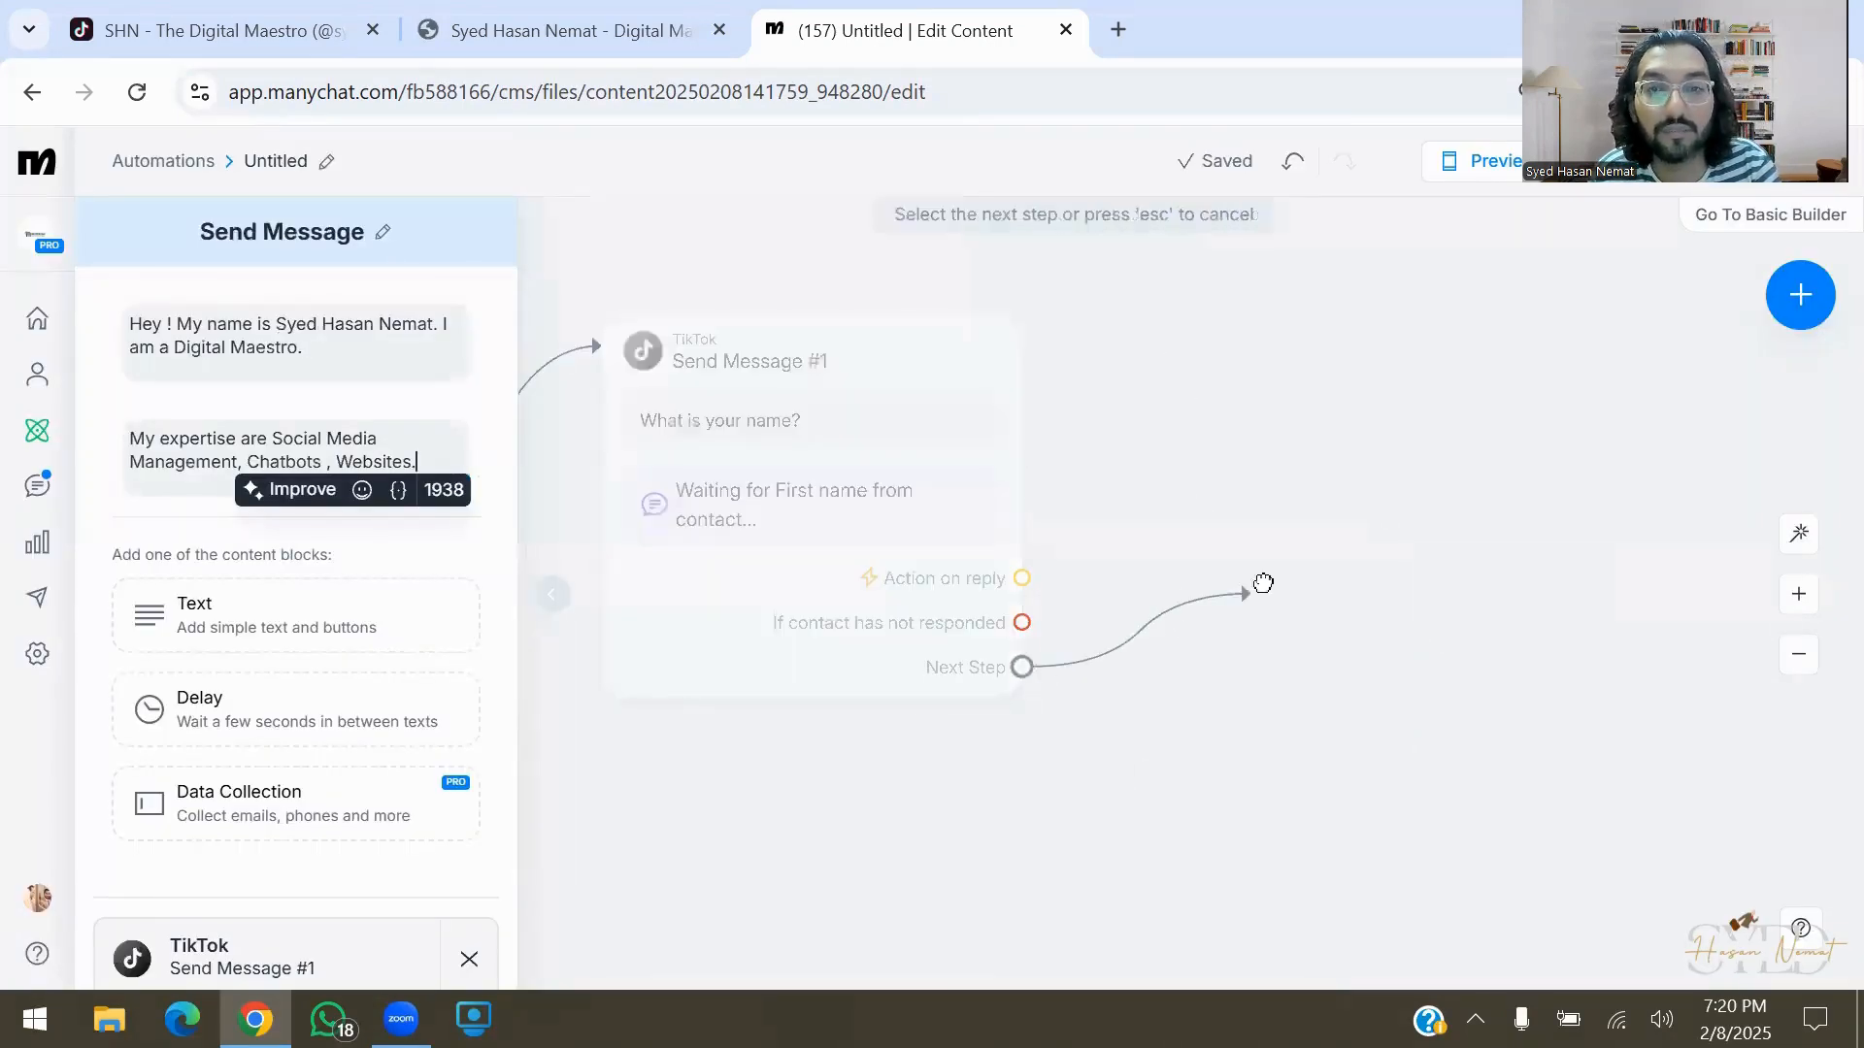
pyautogui.click(1390, 621)
pyautogui.moveTo(1477, 679)
pyautogui.click(1500, 506)
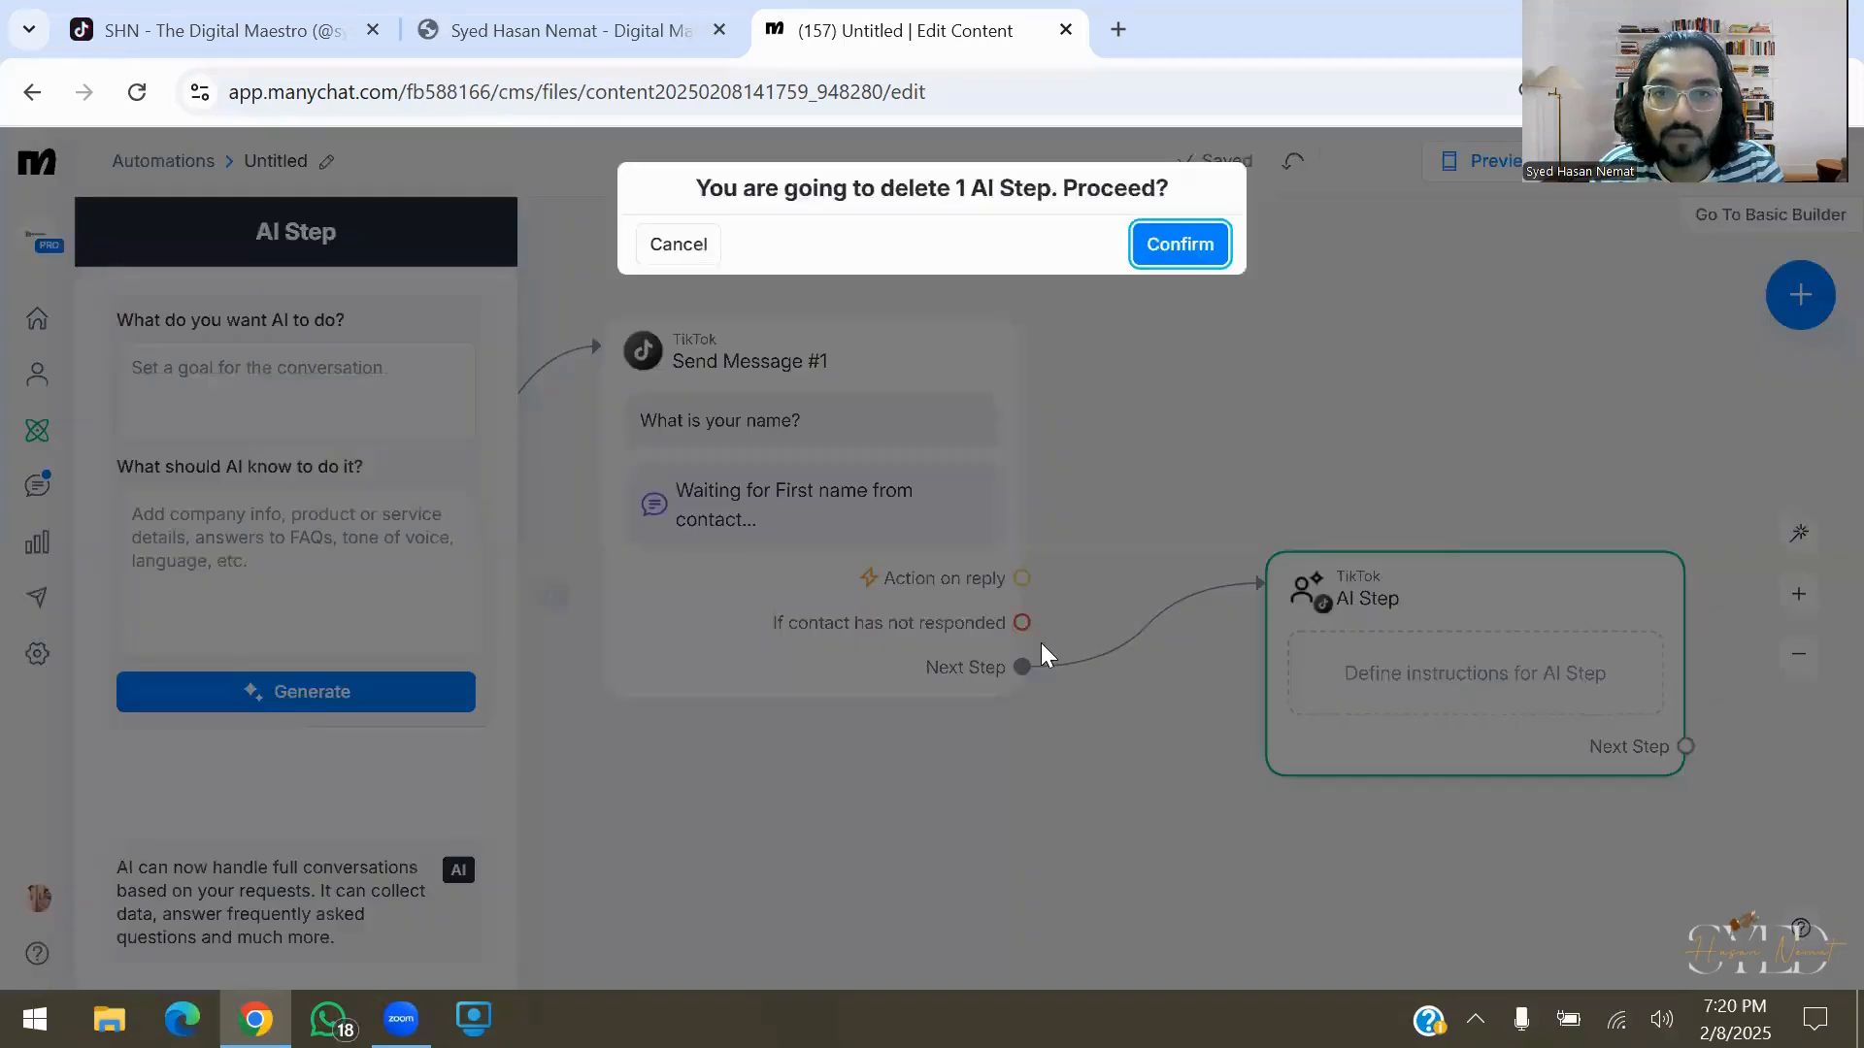
pyautogui.press('Return')
pyautogui.moveTo(1034, 663); pyautogui.dragTo(1185, 549)
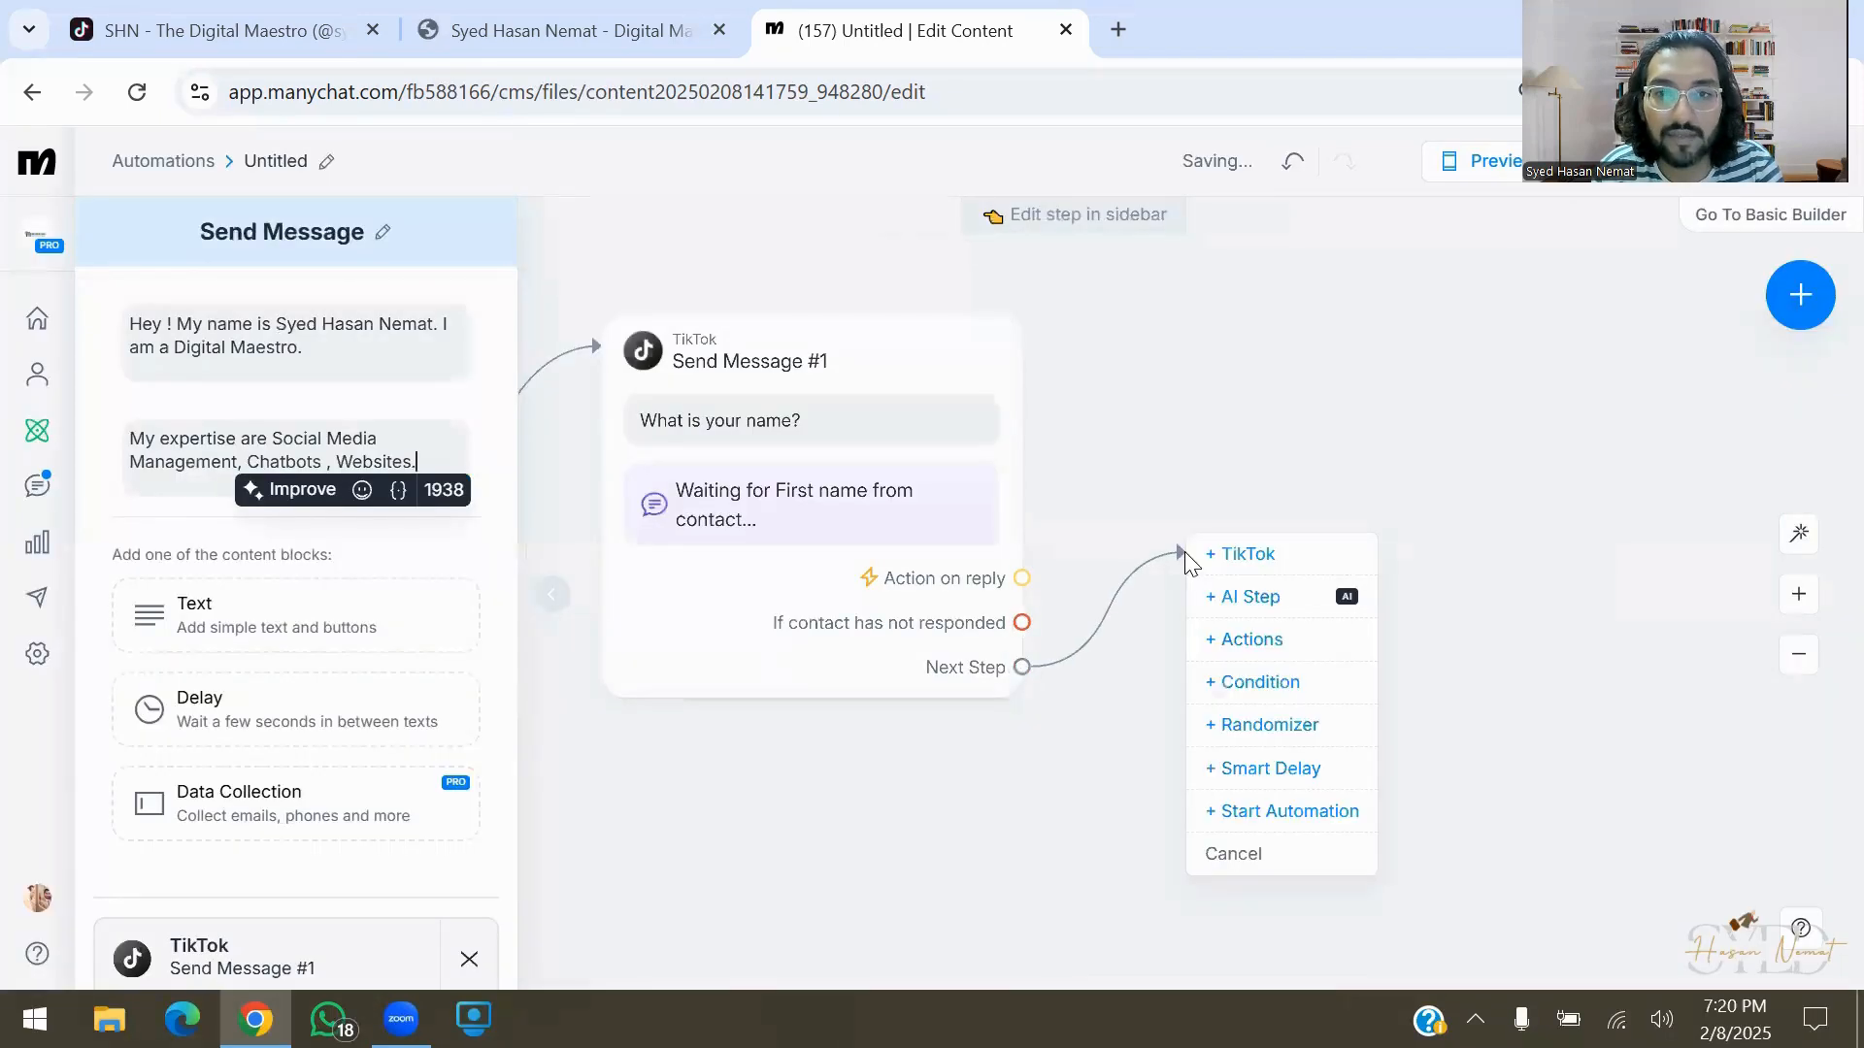
pyautogui.click(1298, 550)
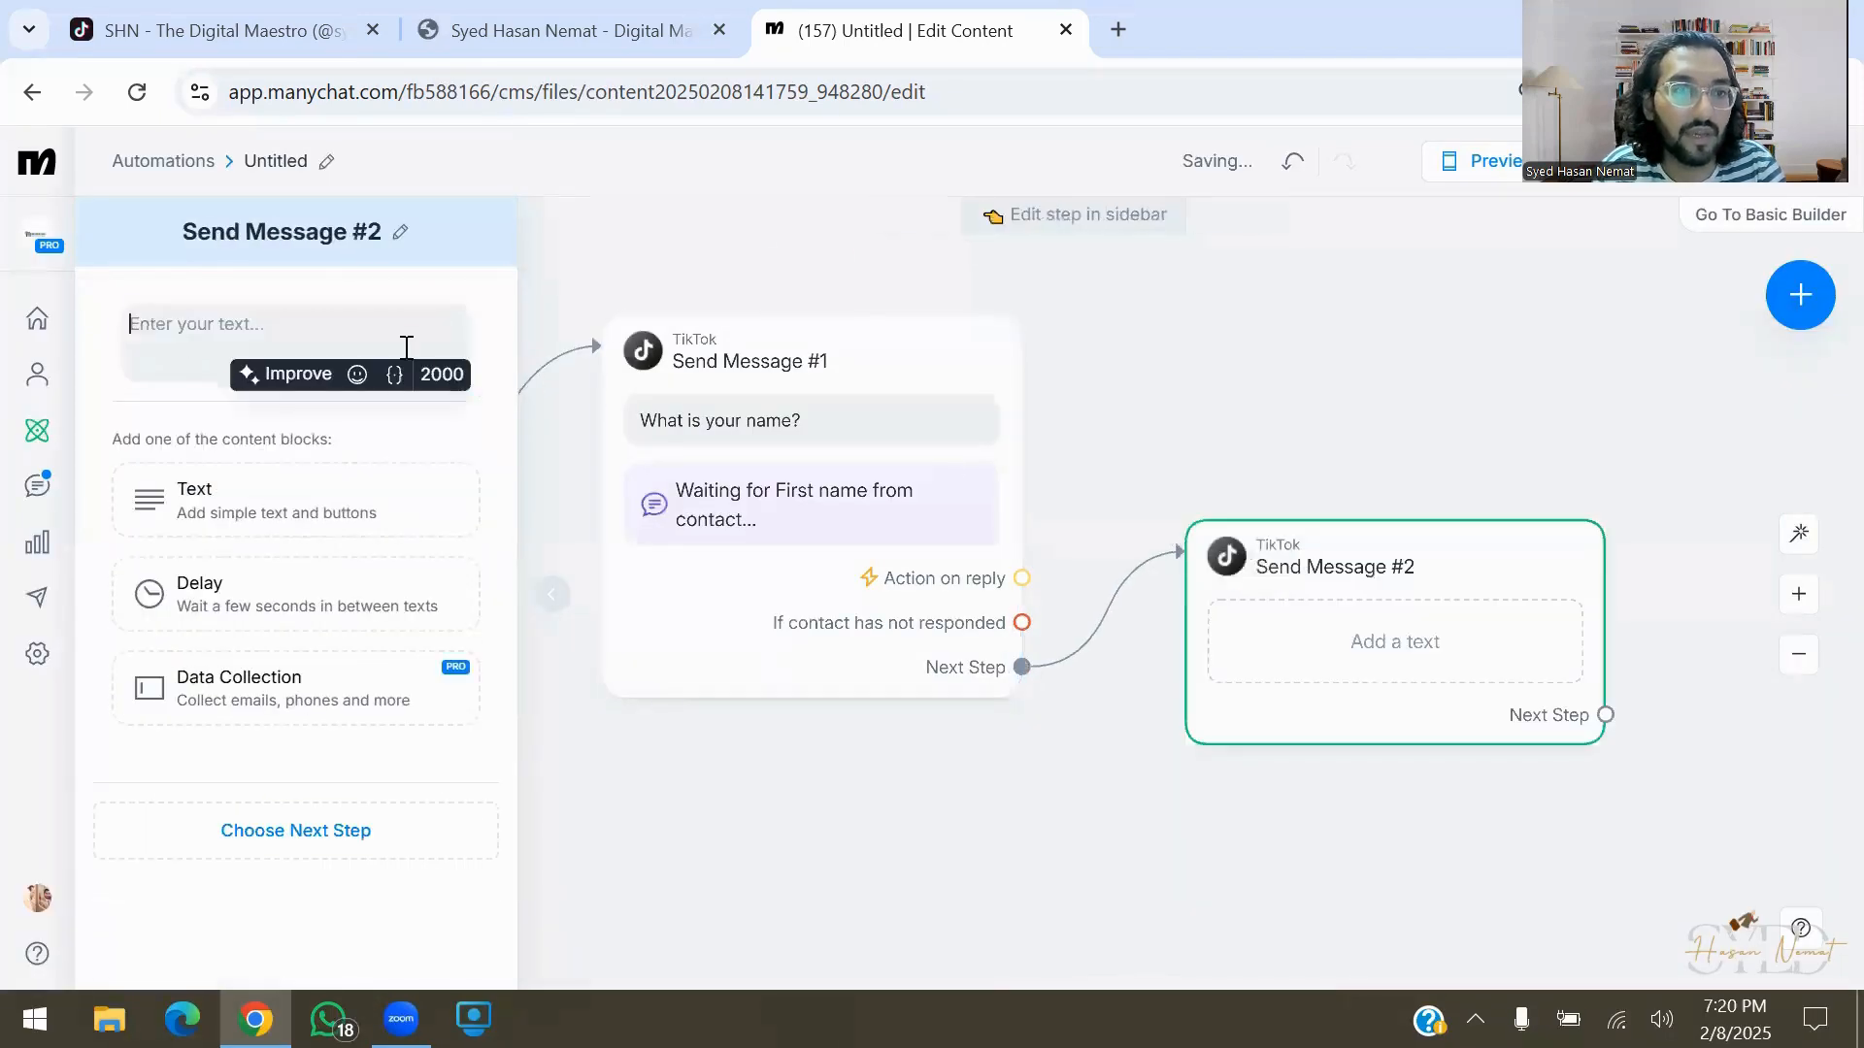
# Make Send Message #2 ask 'What is your mobile number?' with a Phone reply type
pyautogui.click(497, 318)
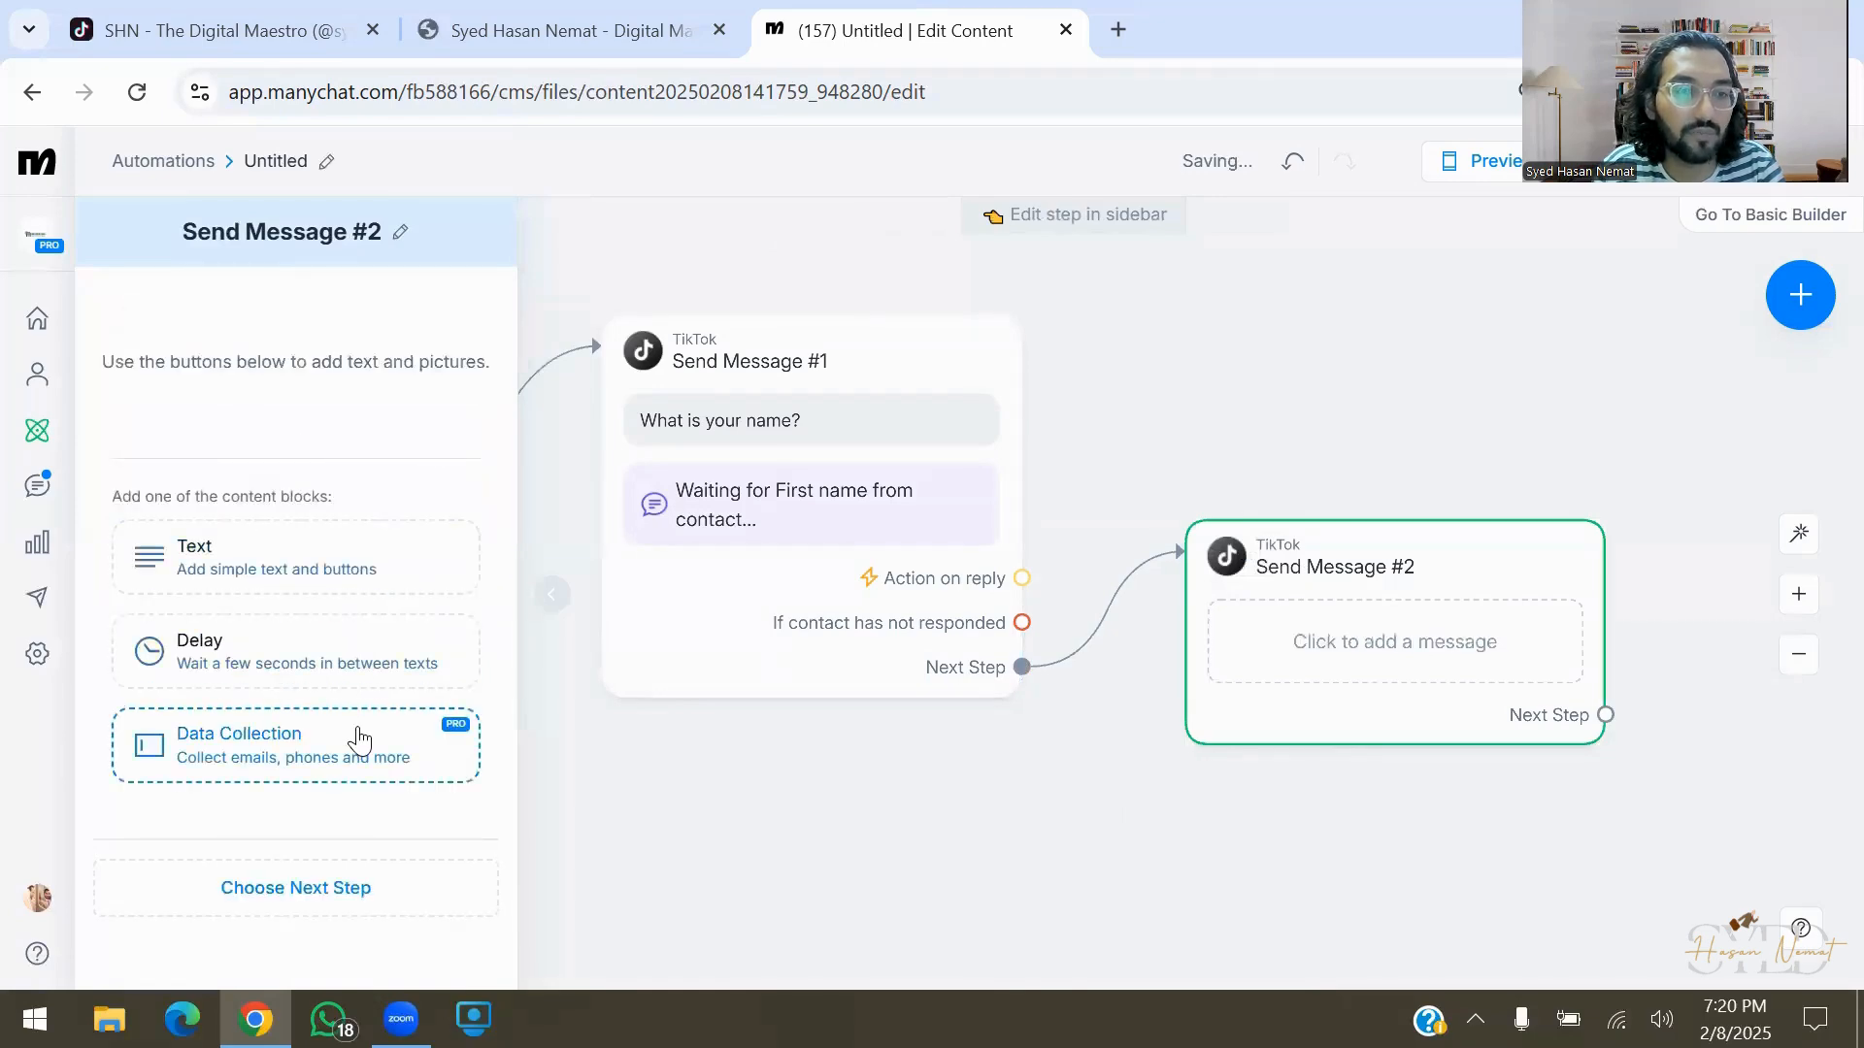
pyautogui.click(364, 740)
pyautogui.write('What is yor m')
pyautogui.press('BackSpace')
pyautogui.press('BackSpace')
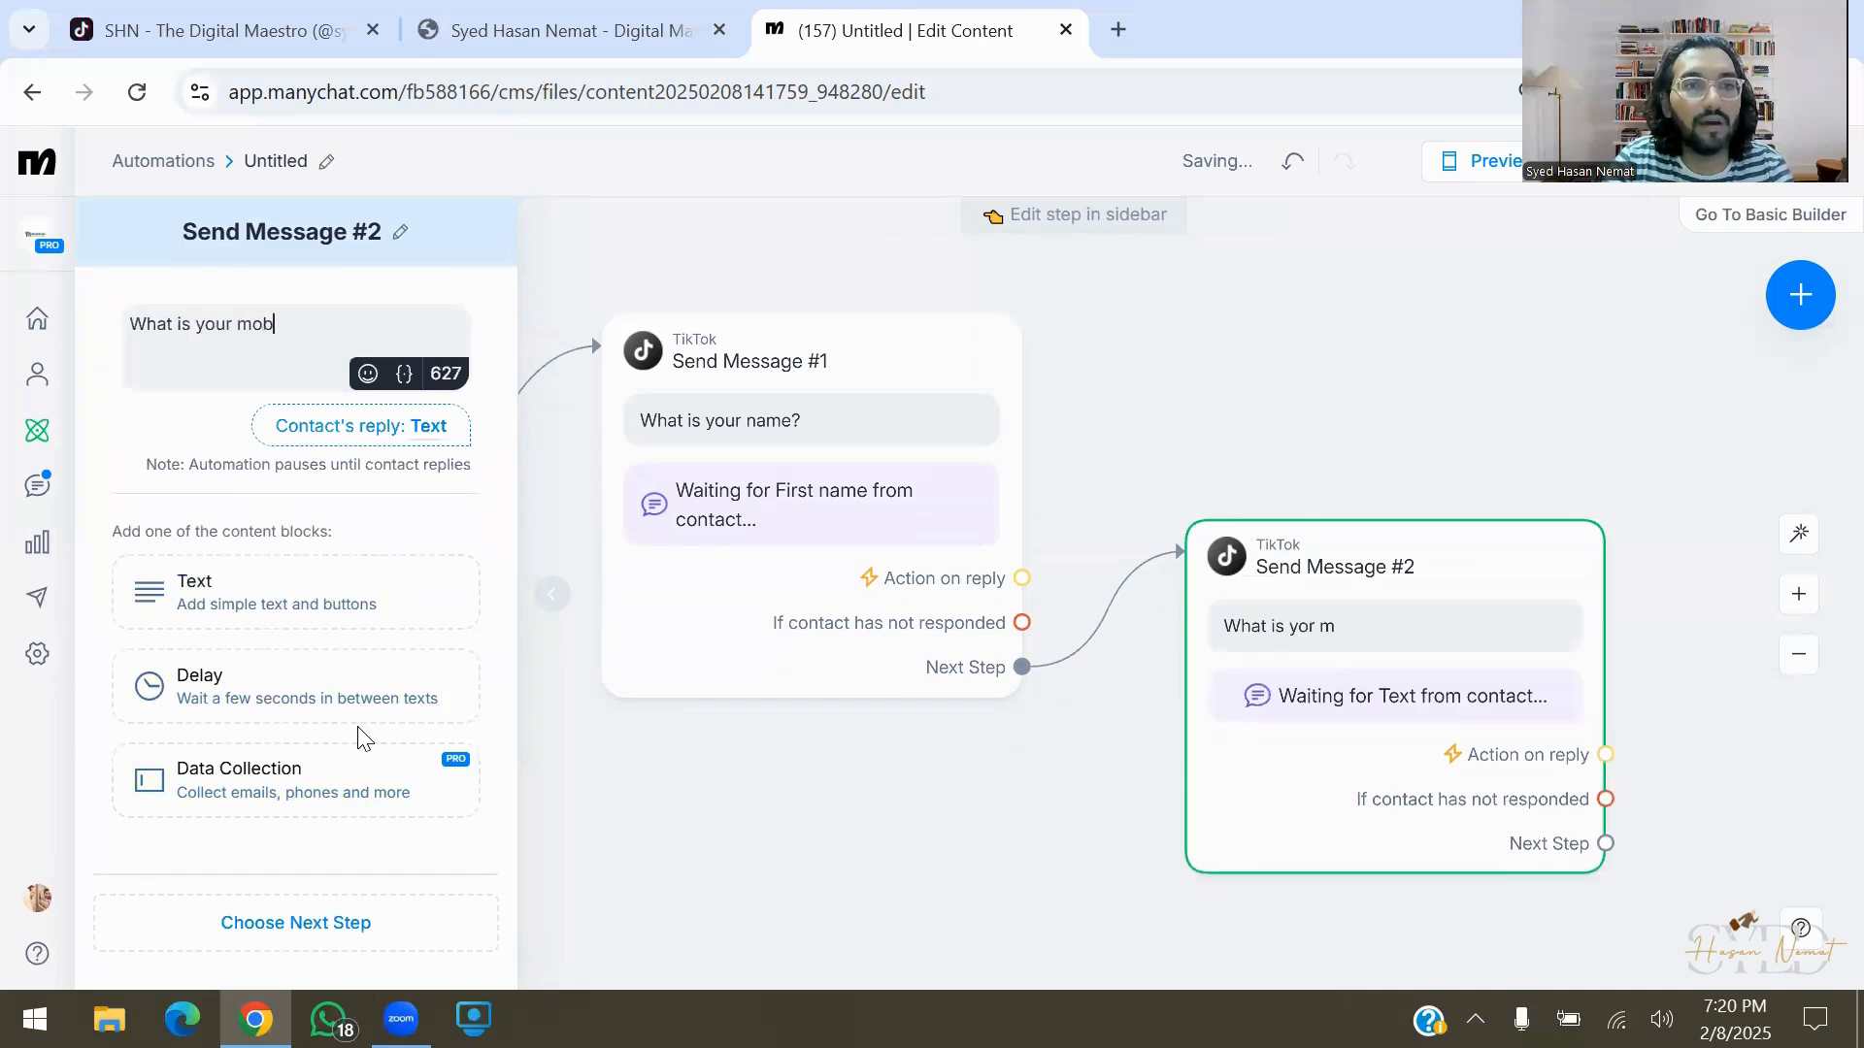
pyautogui.write('ur mobile number?')
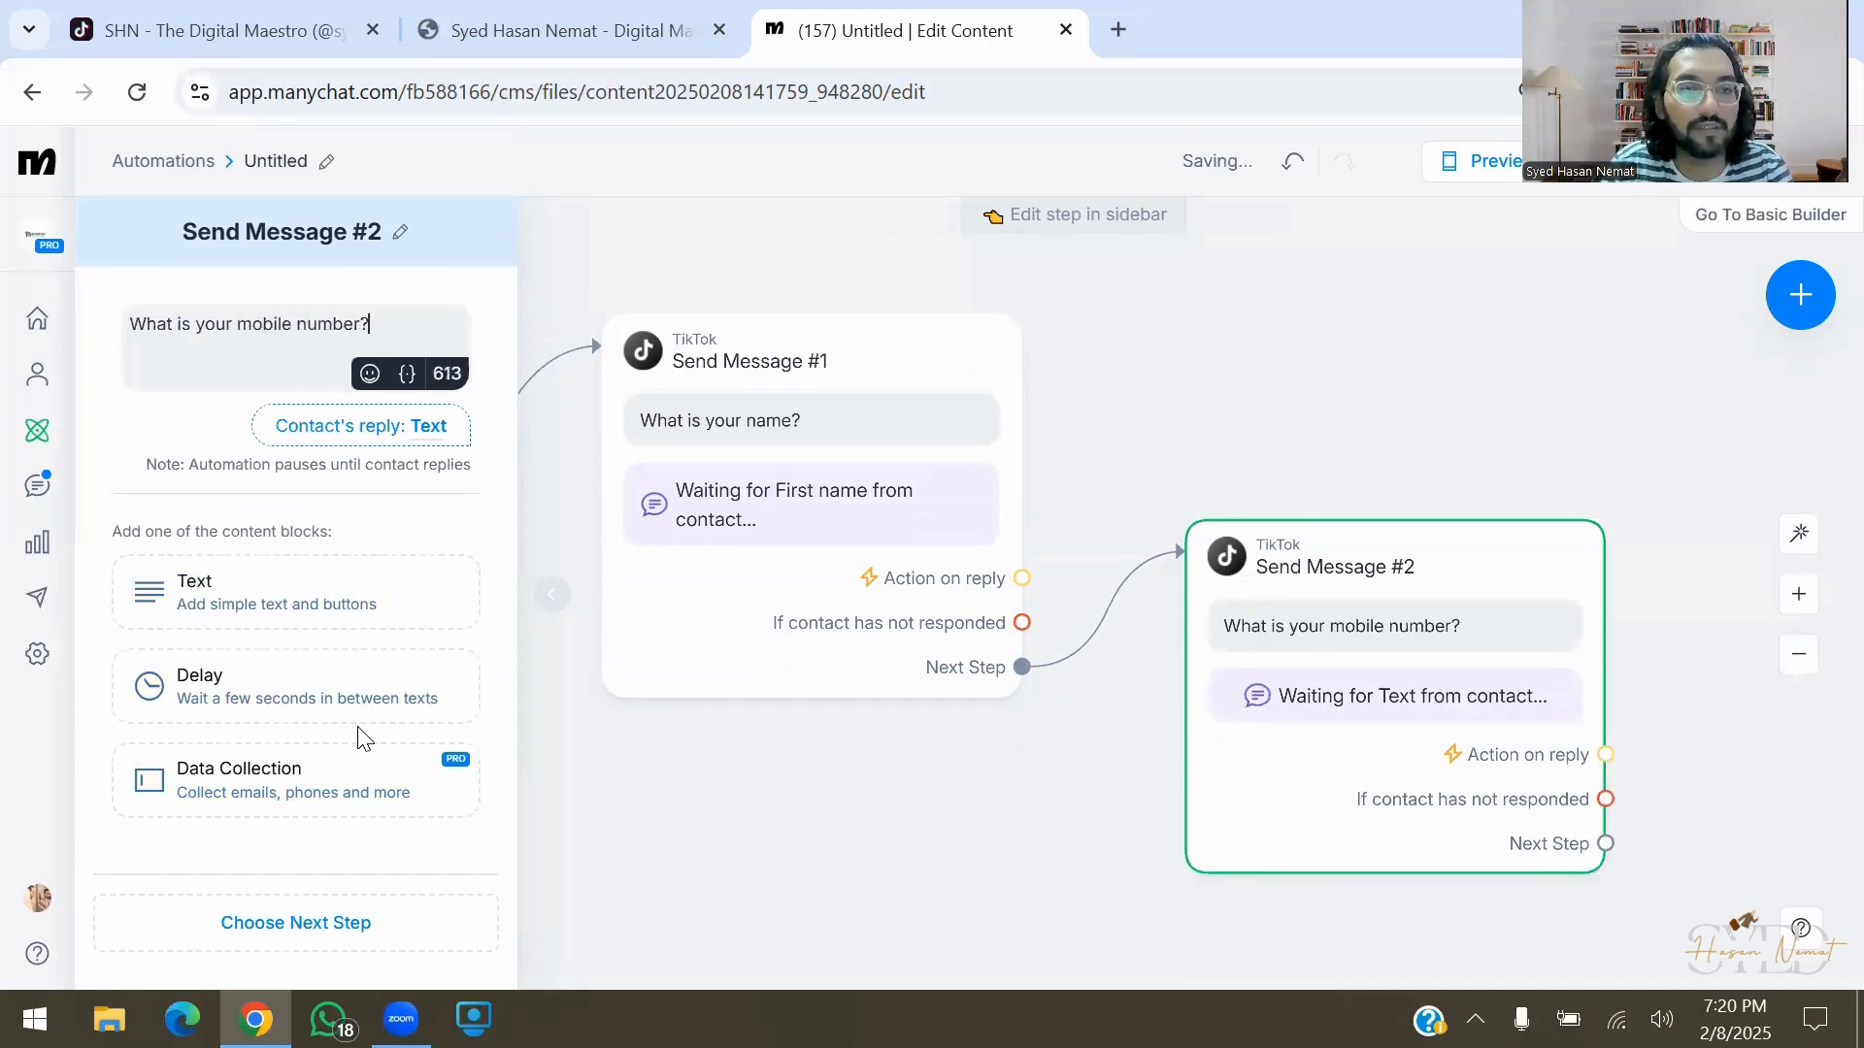
pyautogui.click(381, 440)
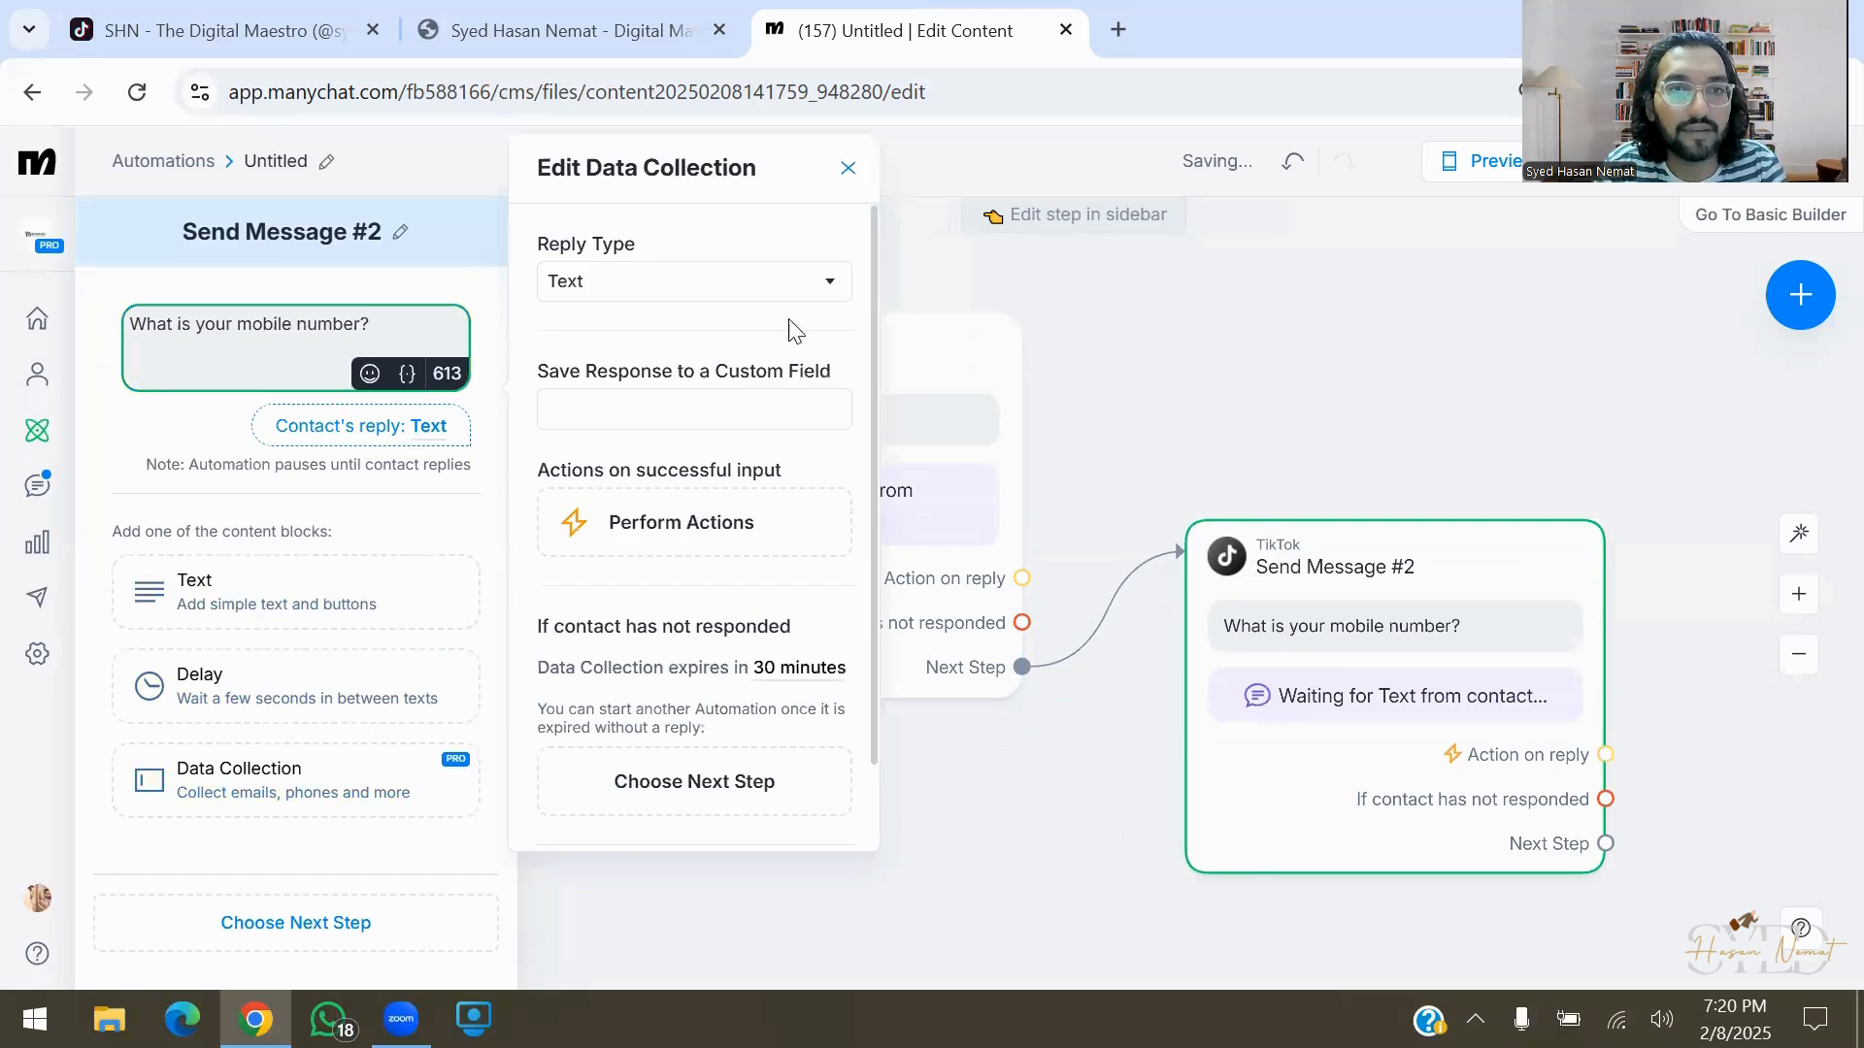
pyautogui.click(773, 289)
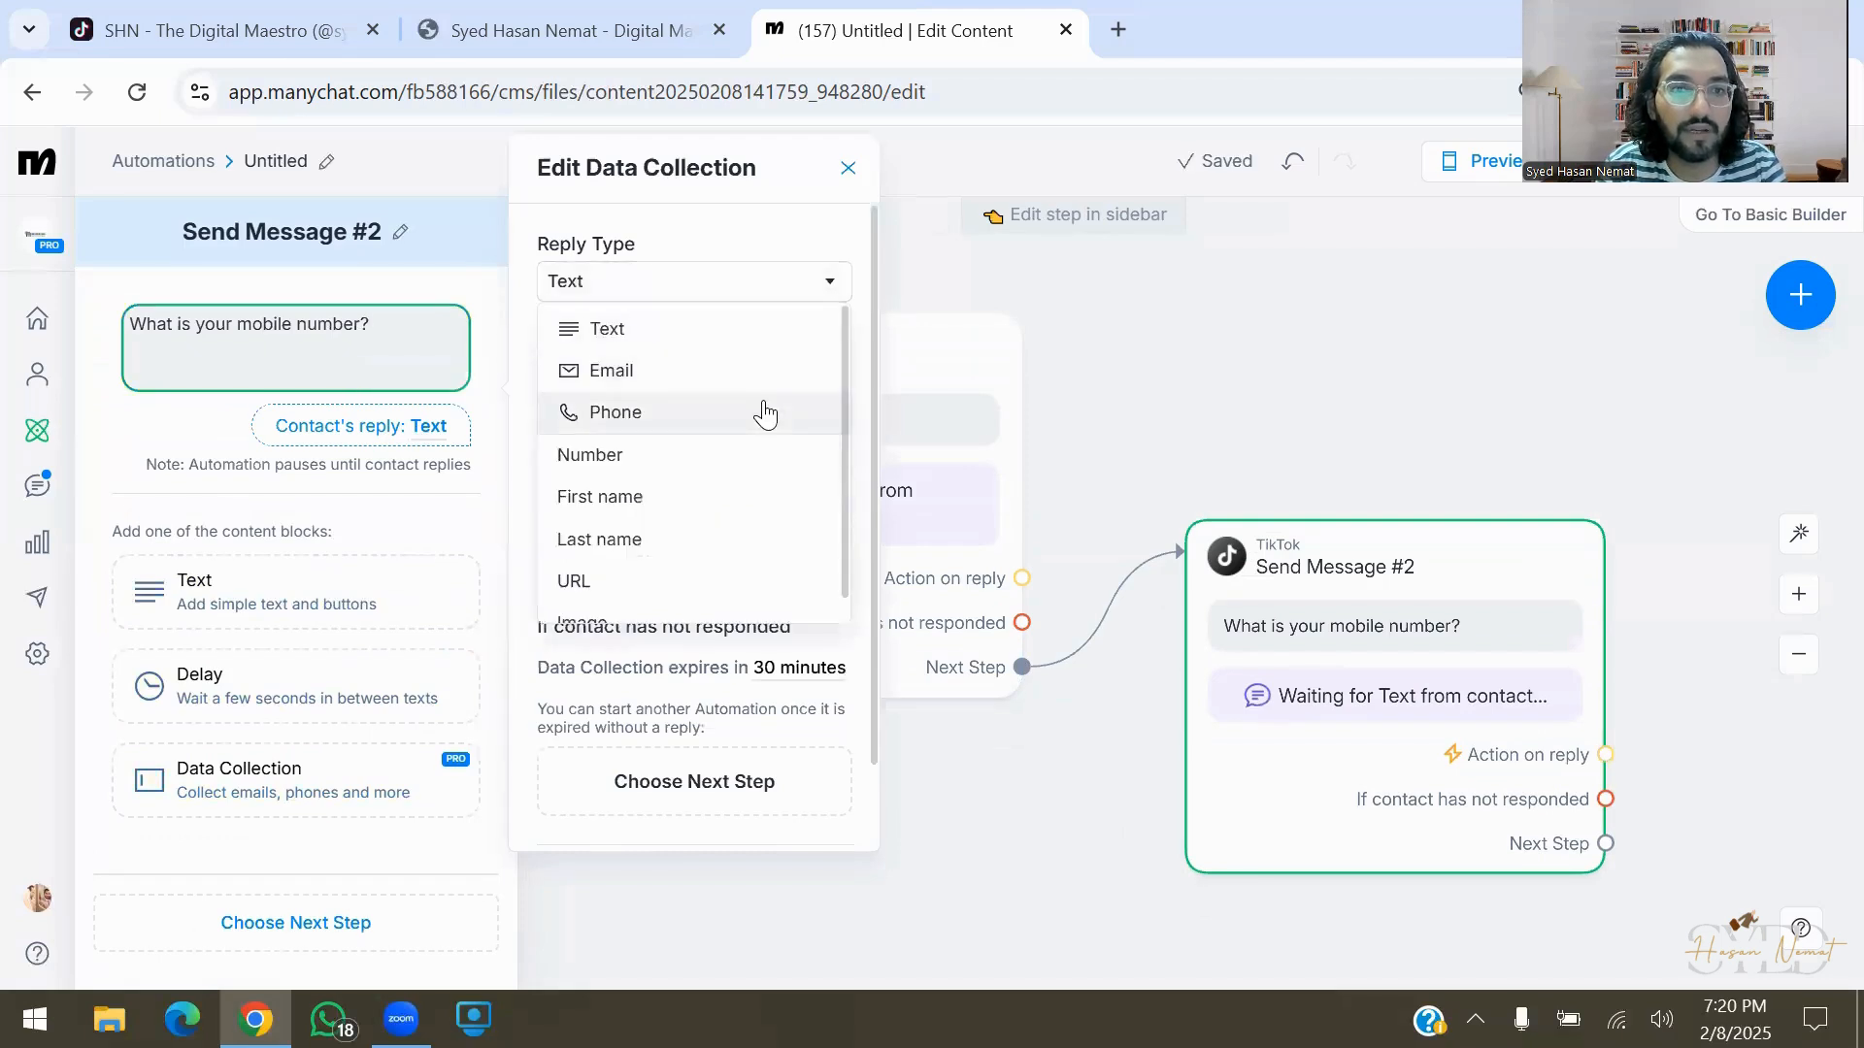
pyautogui.click(761, 412)
pyautogui.click(1130, 352)
# Arrange the flow and link a new TikTok Send Message #3 after Send Message #2
pyautogui.moveTo(1353, 616); pyautogui.dragTo(1323, 503)
pyautogui.moveTo(1298, 811); pyautogui.dragTo(763, 812)
pyautogui.moveTo(1003, 666); pyautogui.dragTo(1136, 583)
pyautogui.click(1269, 590)
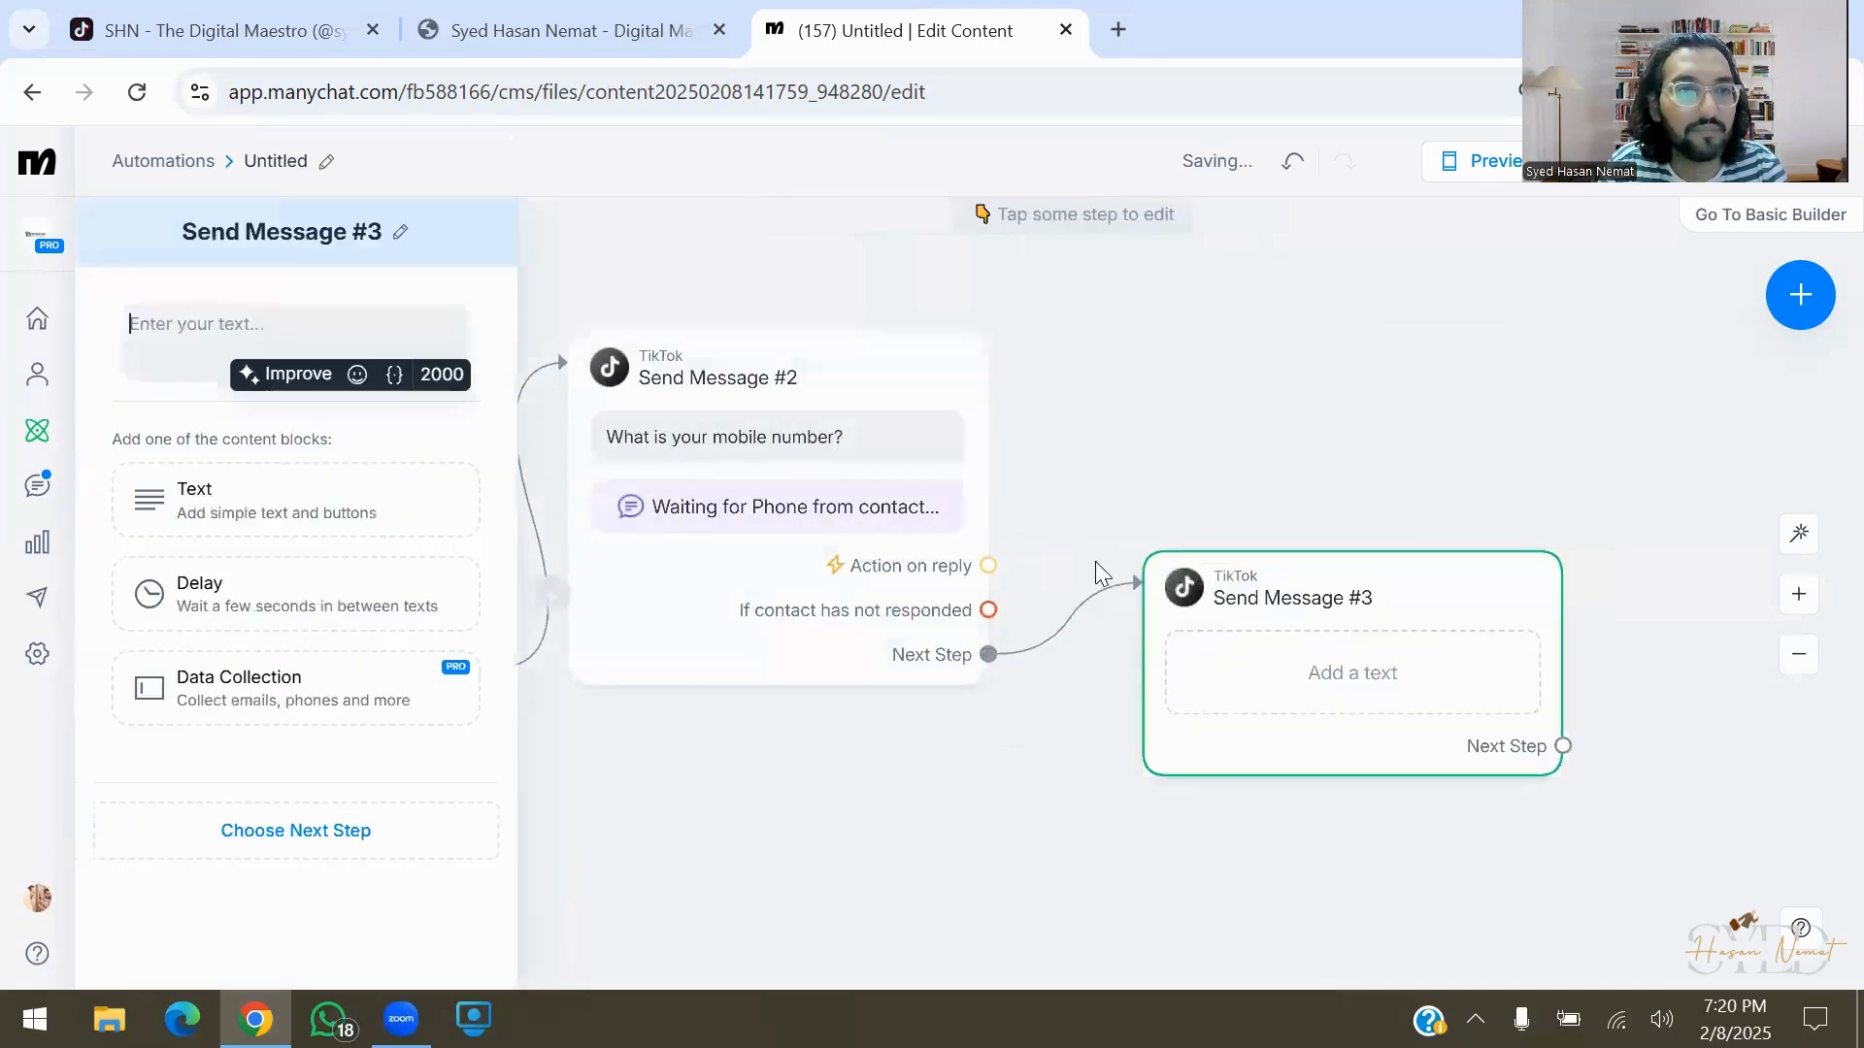
# Replace Send Message #3's empty text with a data-collection question 'What is your Email address?' requiring an Email reply
pyautogui.click(492, 320)
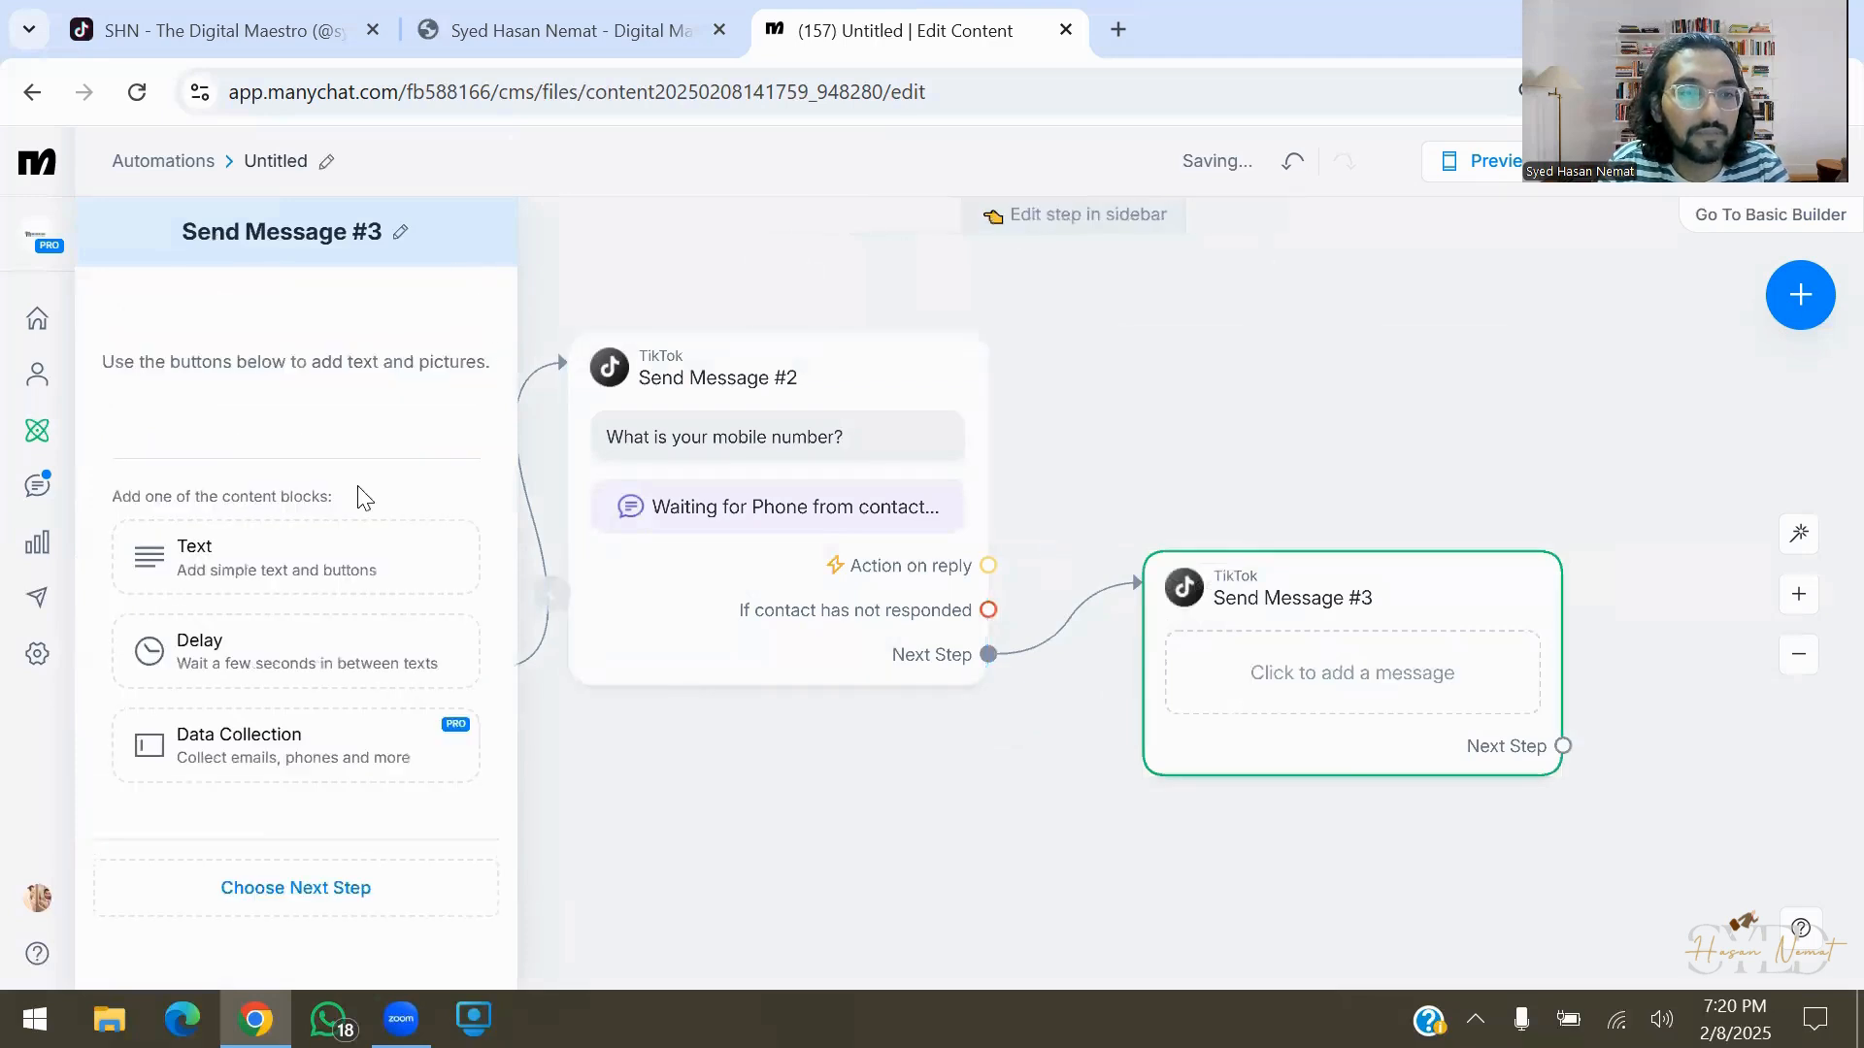
pyautogui.click(359, 755)
pyautogui.write('What is you')
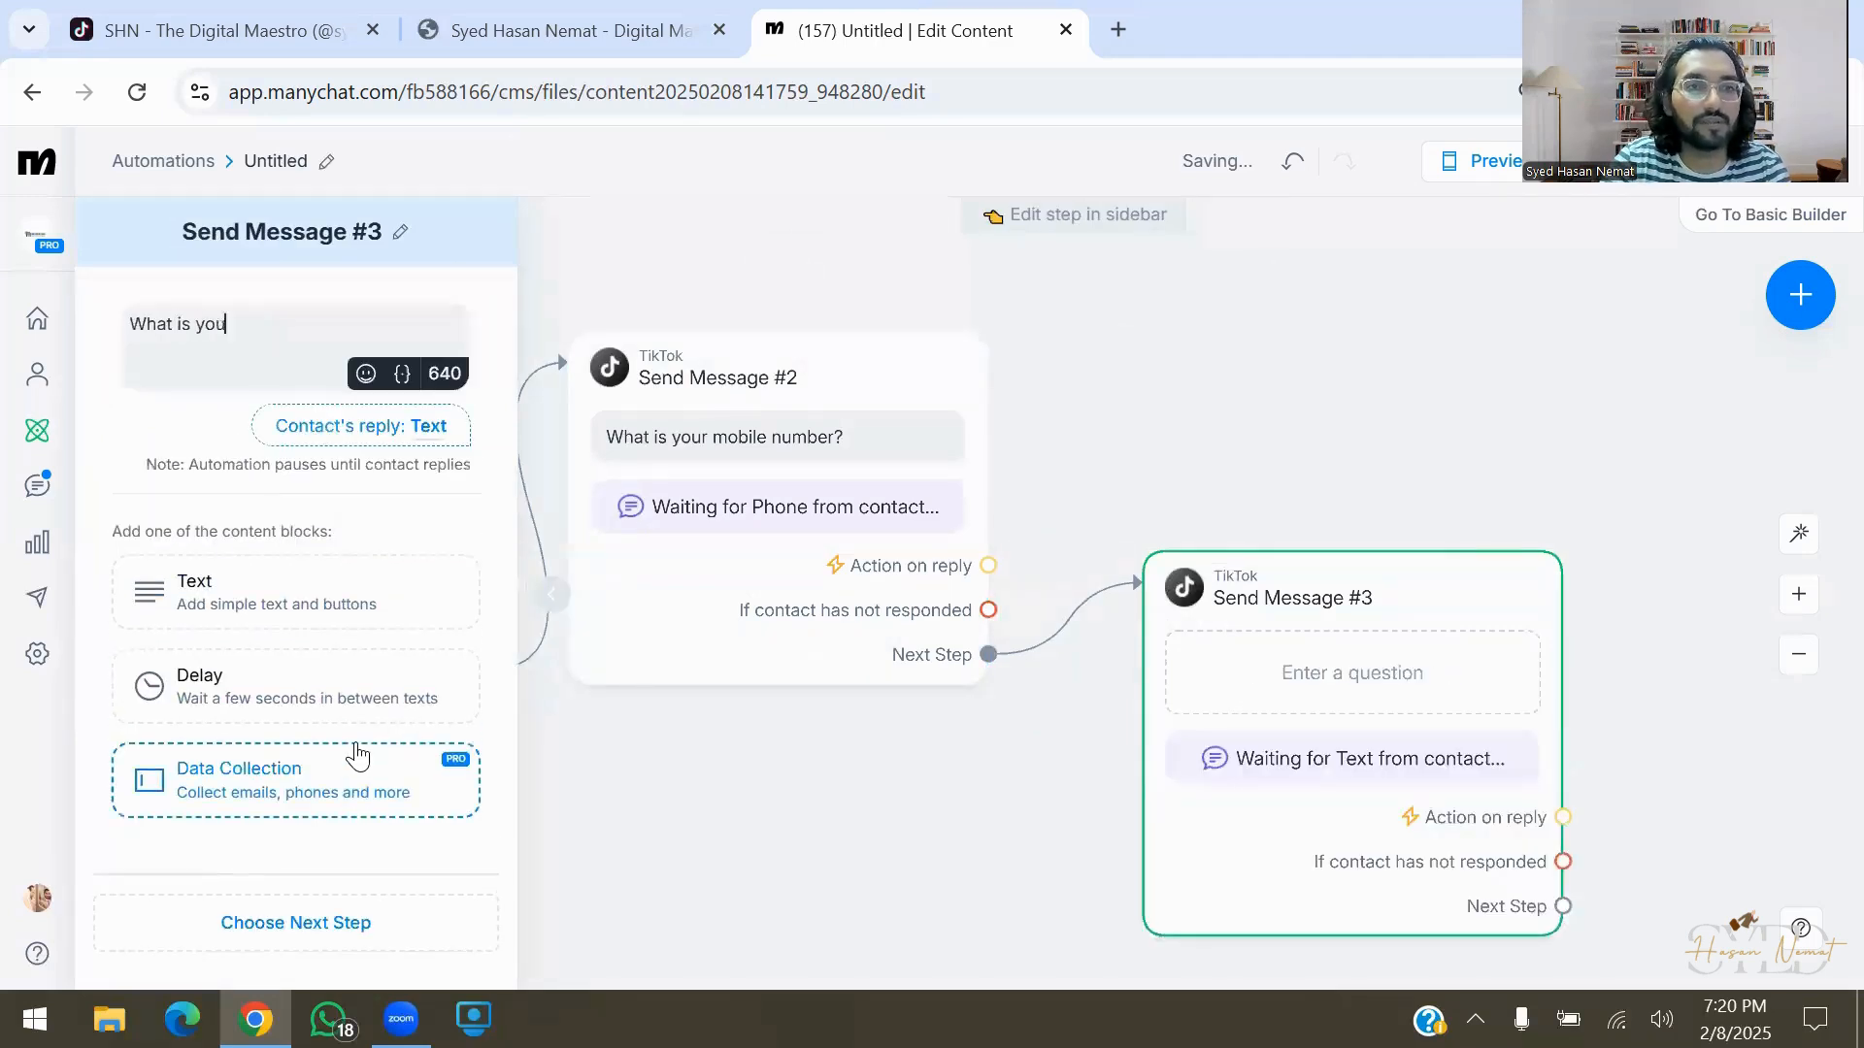
pyautogui.write('r Email address')
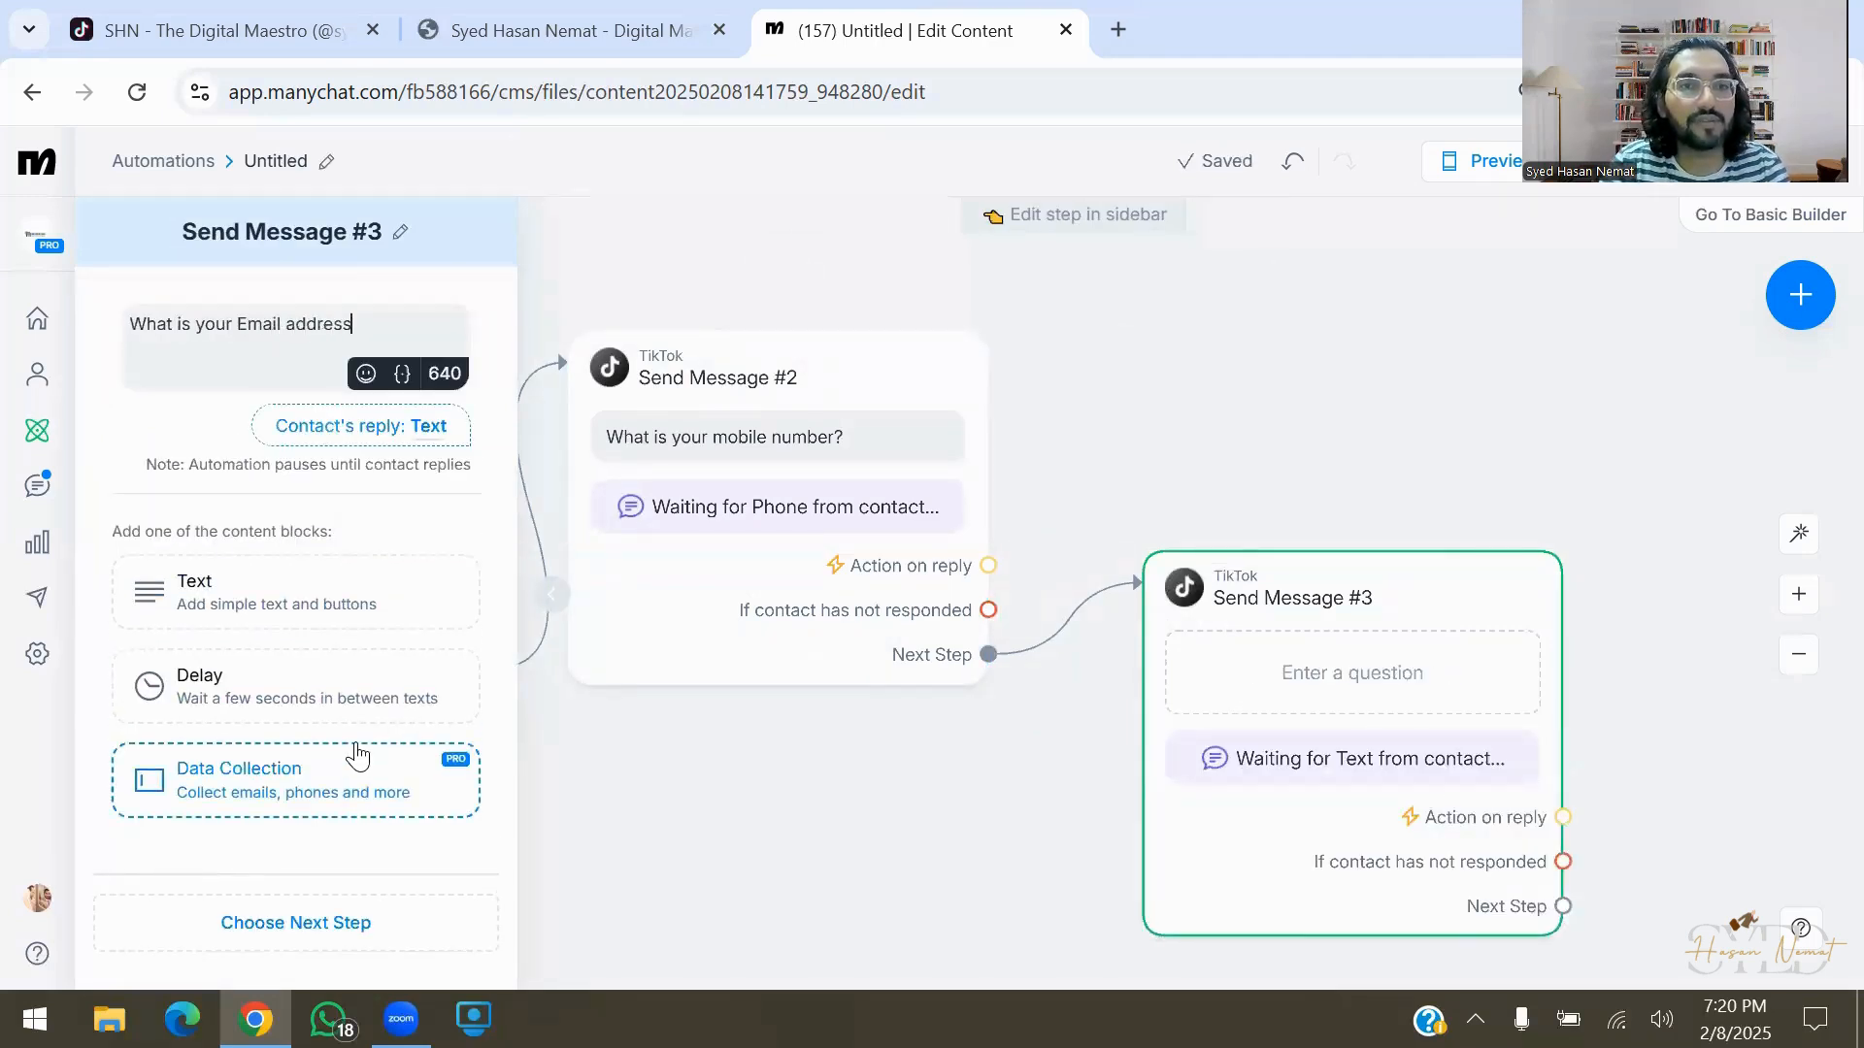
pyautogui.write('?')
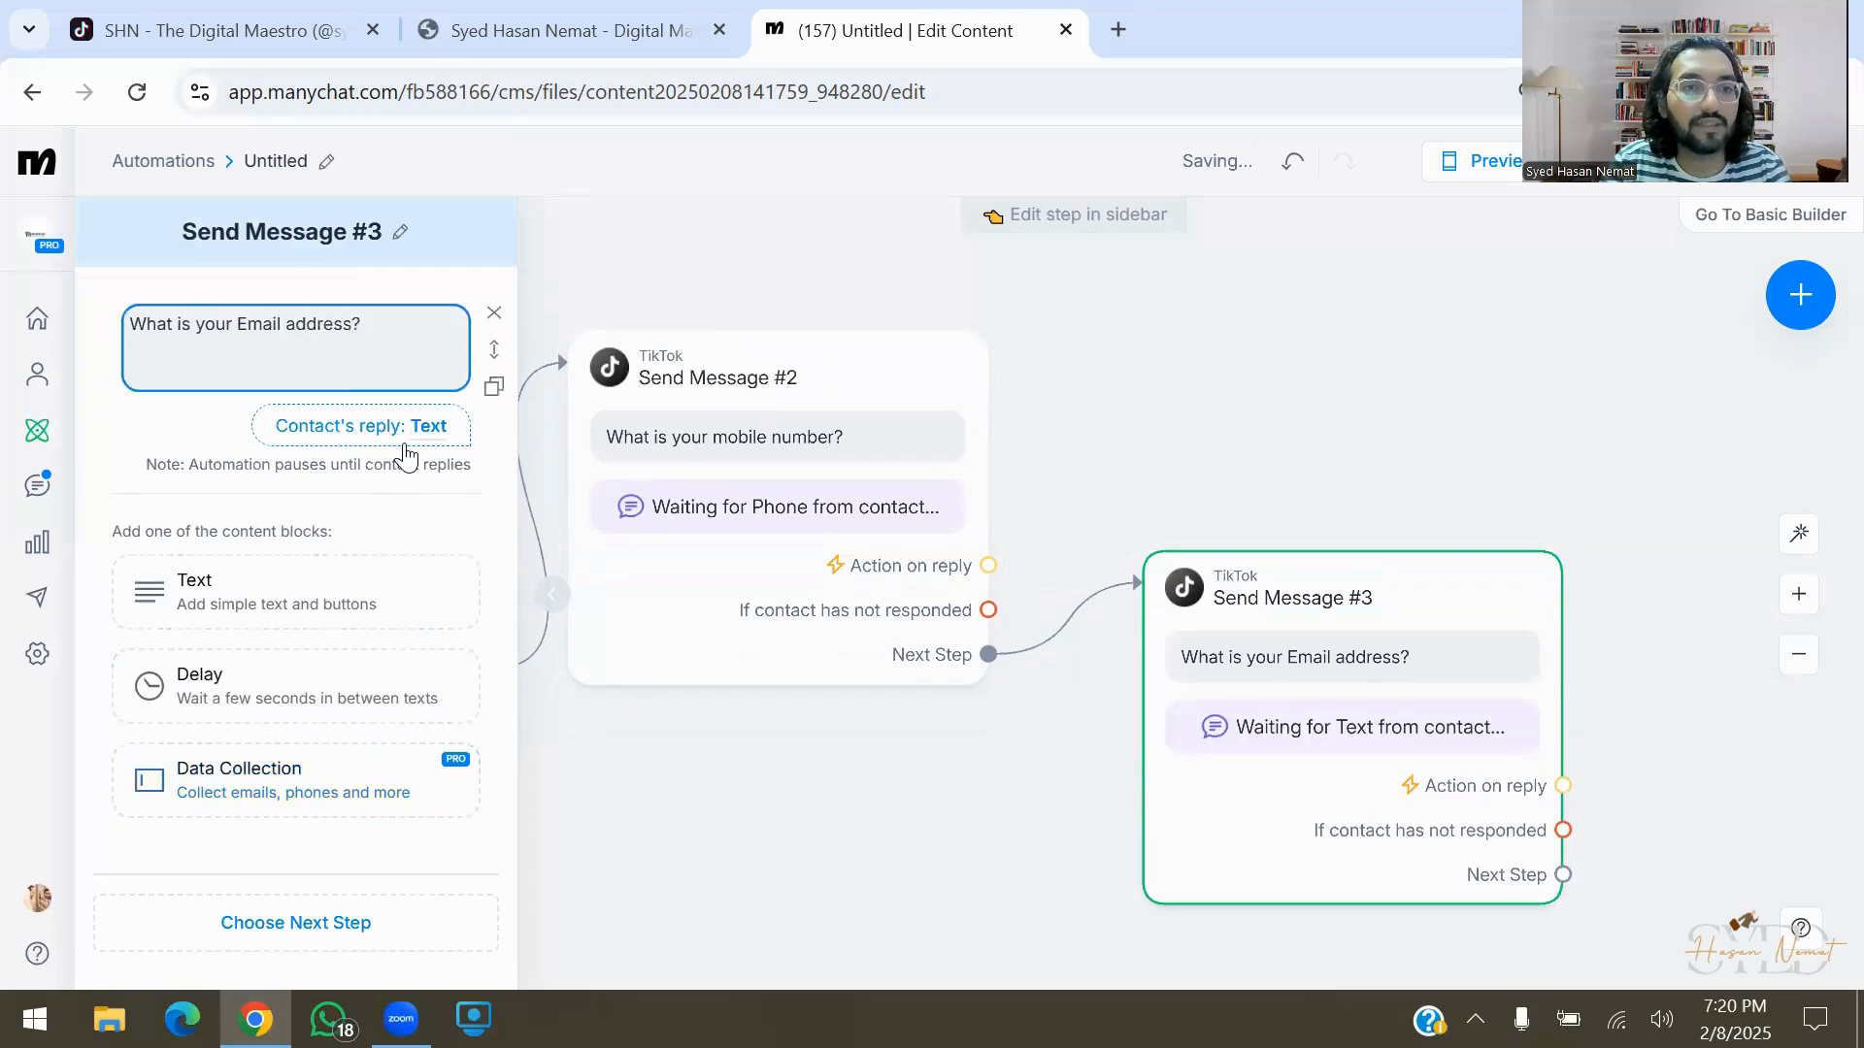
pyautogui.click(404, 447)
pyautogui.click(716, 291)
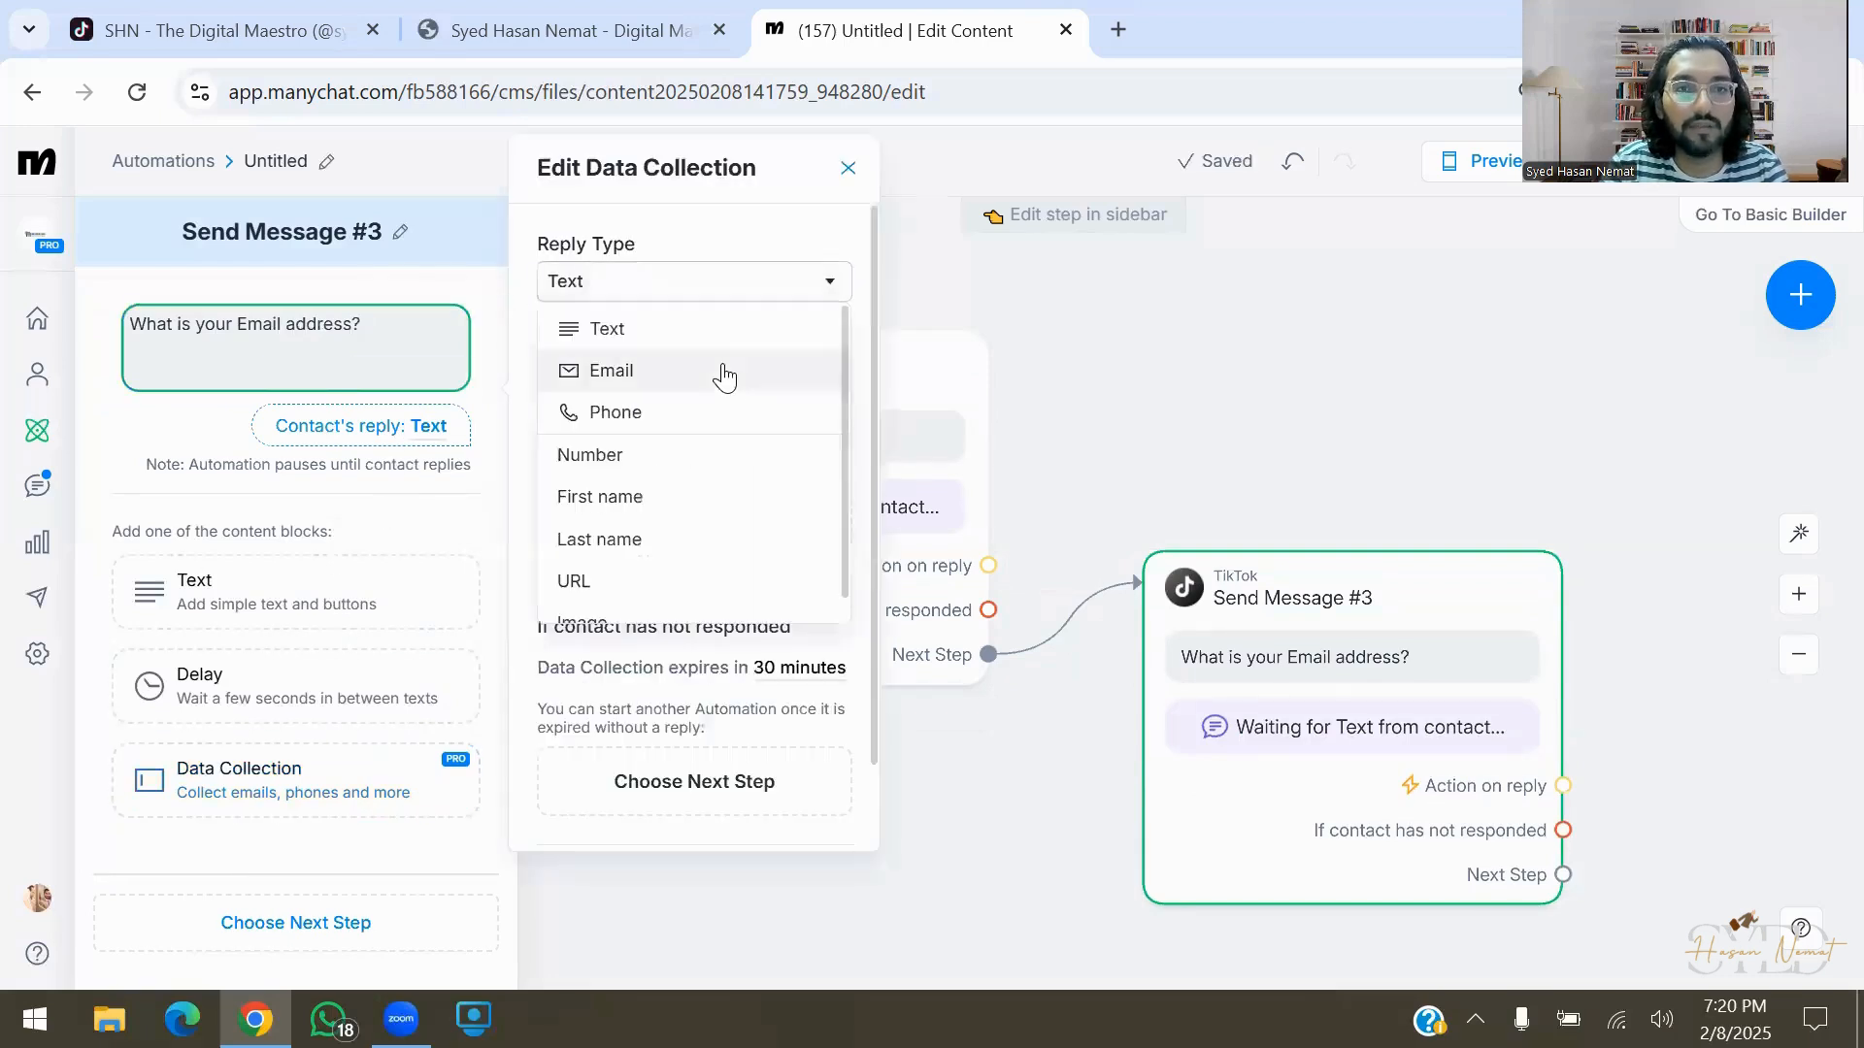
pyautogui.click(724, 375)
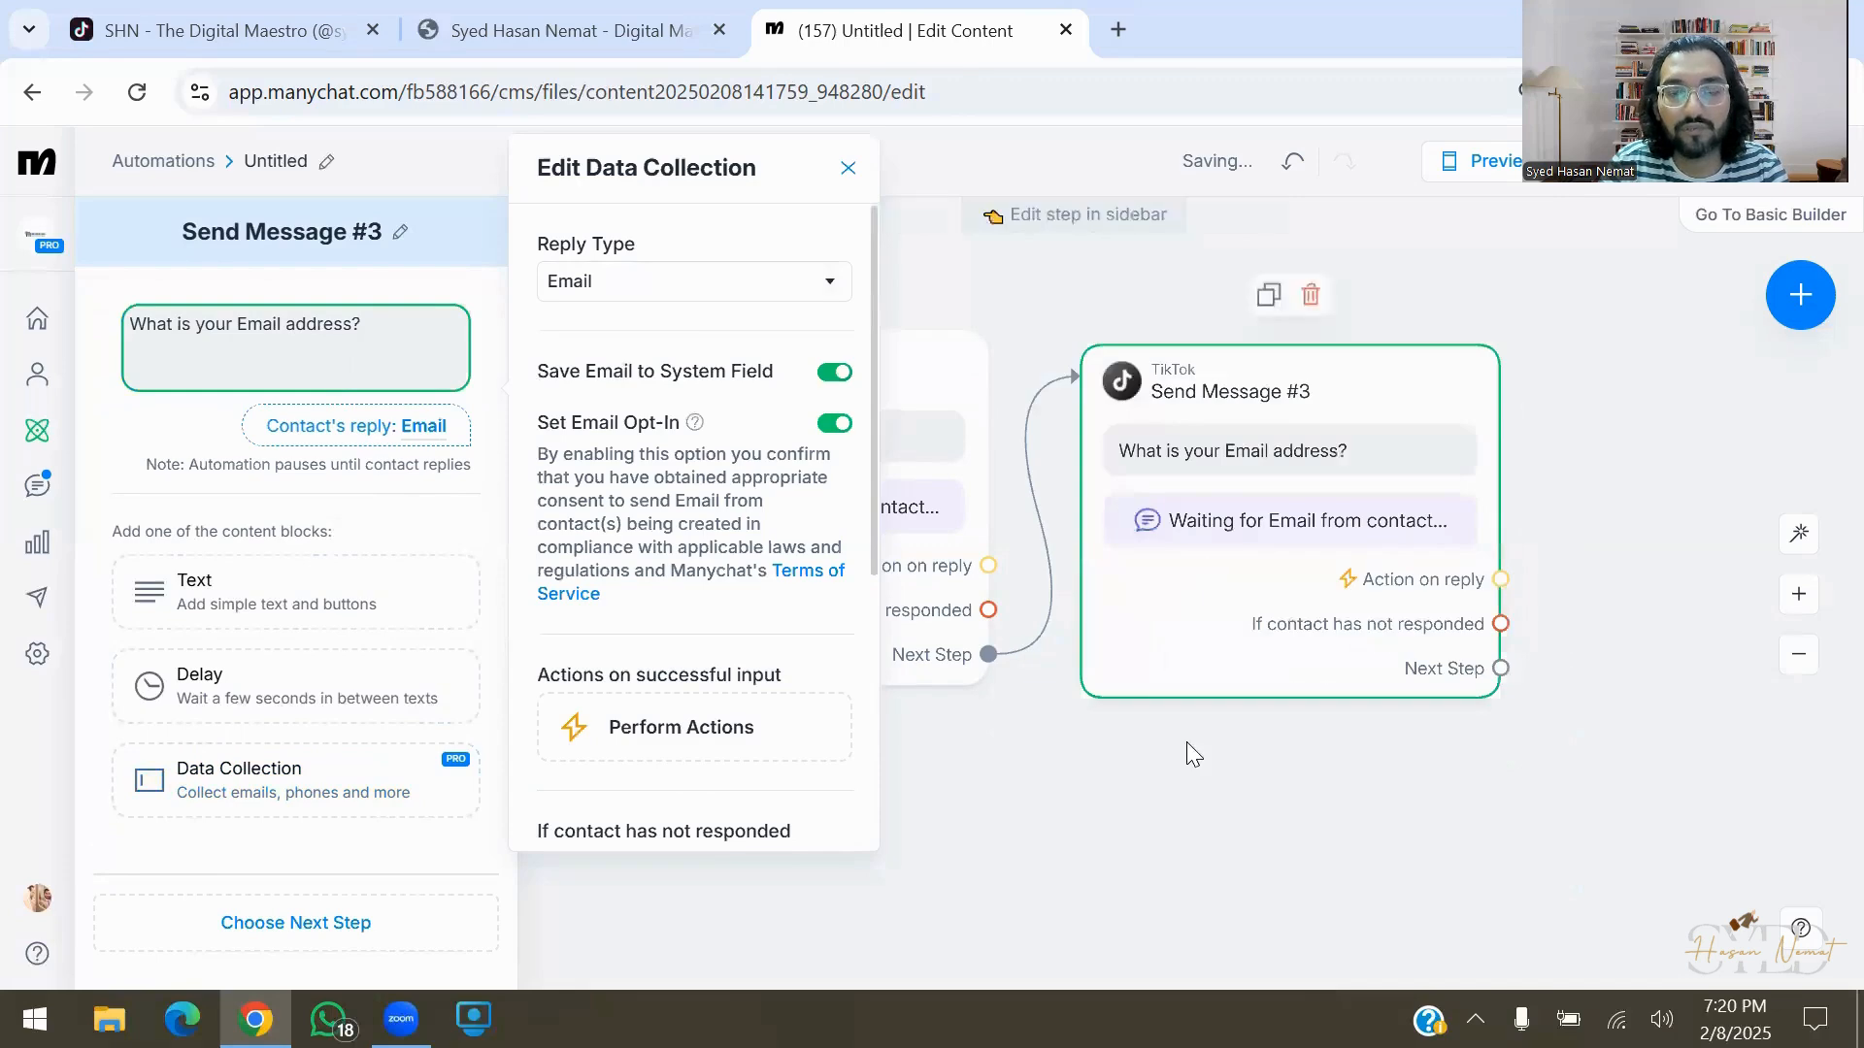
pyautogui.click(1186, 742)
# Add a TikTok message step after Send Message #3 and begin typing its question
pyautogui.moveTo(1217, 843); pyautogui.dragTo(645, 831)
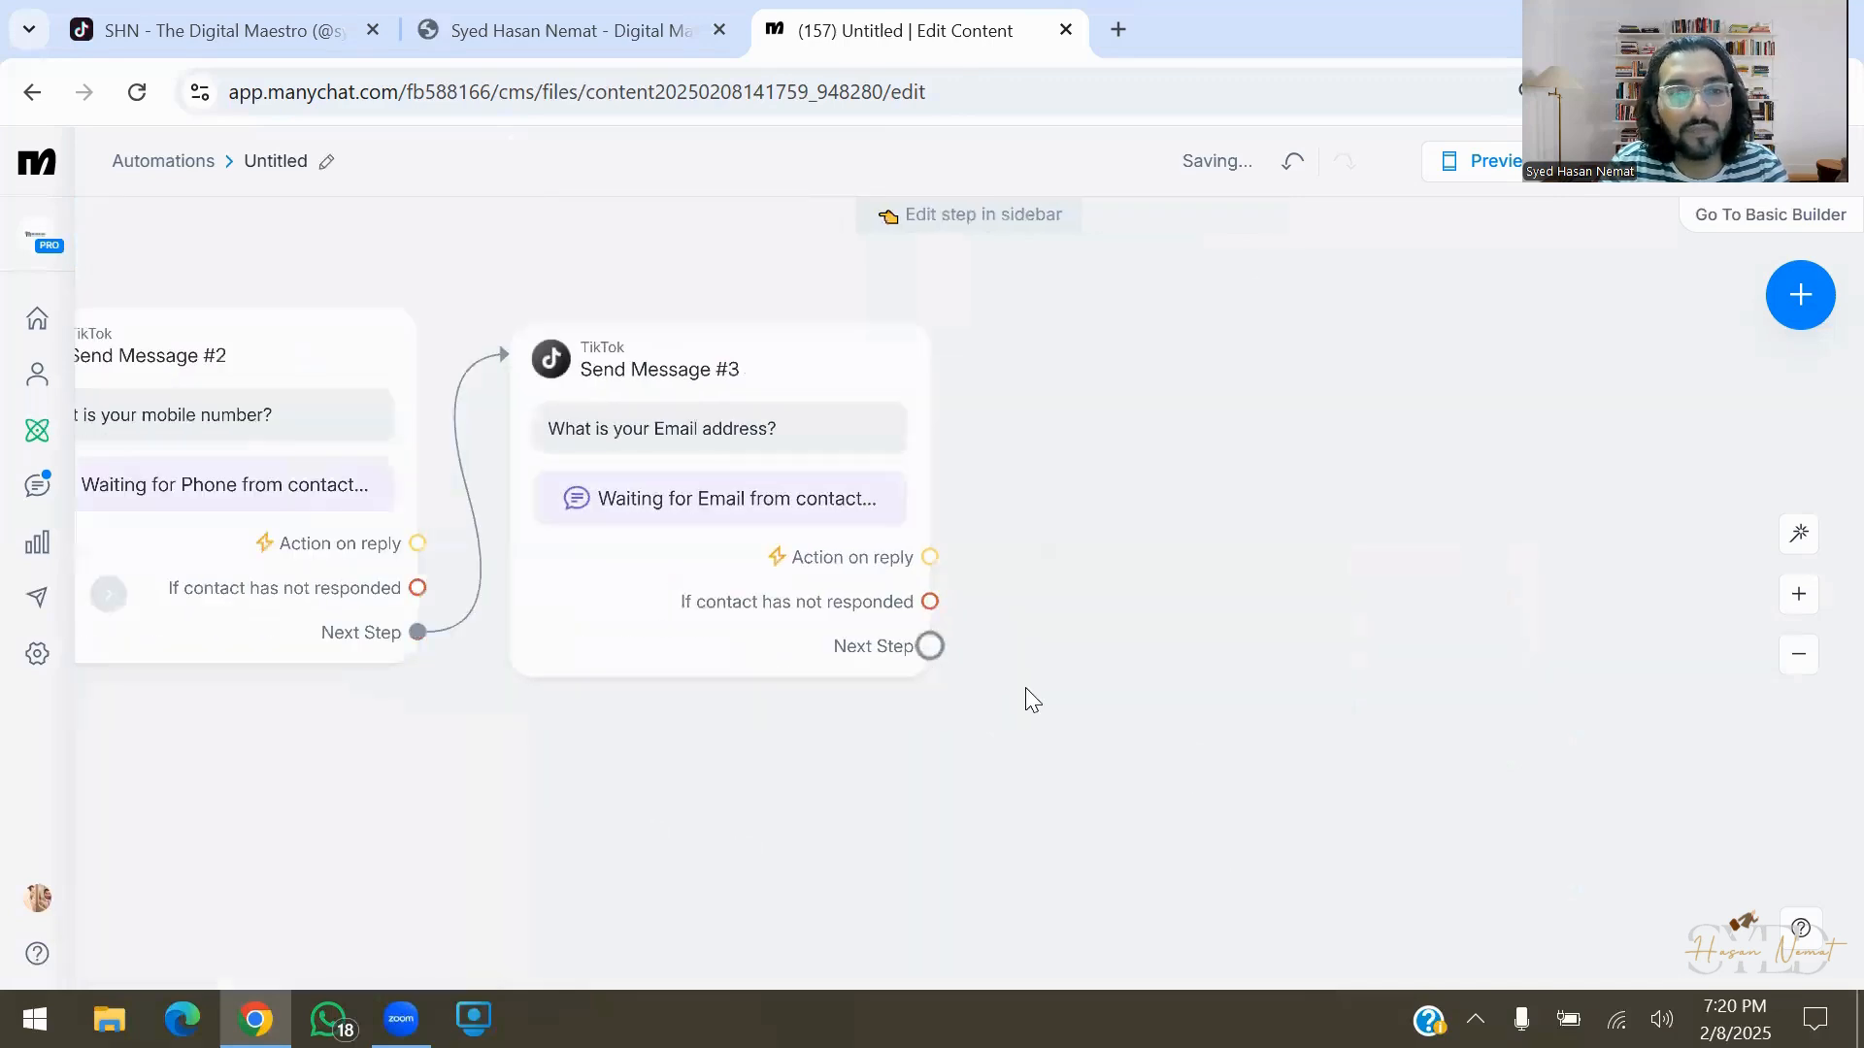
pyautogui.moveTo(929, 645); pyautogui.dragTo(1089, 545)
pyautogui.click(1213, 571)
pyautogui.write('Wgat ty')
pyautogui.press('BackSpace')
pyautogui.press('BackSpace')
pyautogui.press('BackSpace')
pyautogui.press('BackSpace')
pyautogui.press('BackSpace')
pyautogui.press('BackSpace')
pyautogui.press('BackSpace')
pyautogui.write('hat')
pyautogui.hotkey('ctrl', 'a')
pyautogui.write('What t')
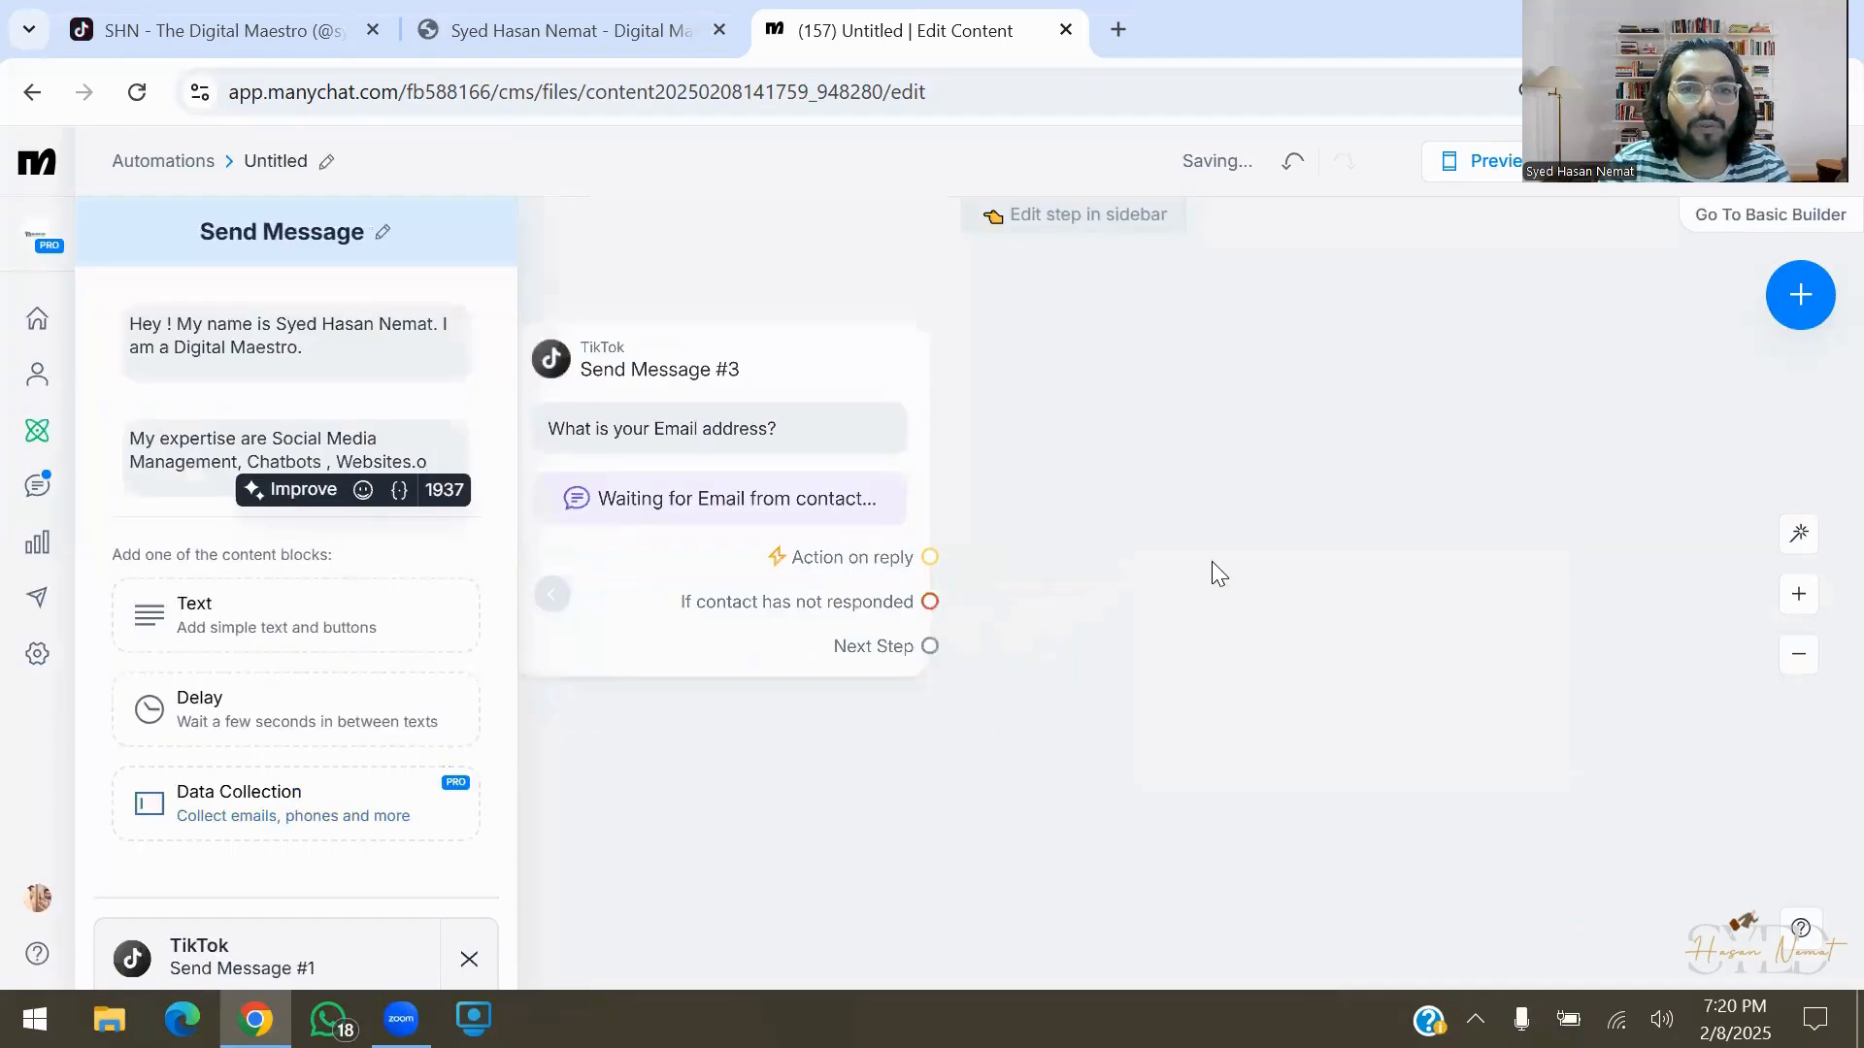
# Add Send Message #4 with the text 'What type of service do you want to avail:'
pyautogui.moveTo(930, 645); pyautogui.dragTo(1147, 577)
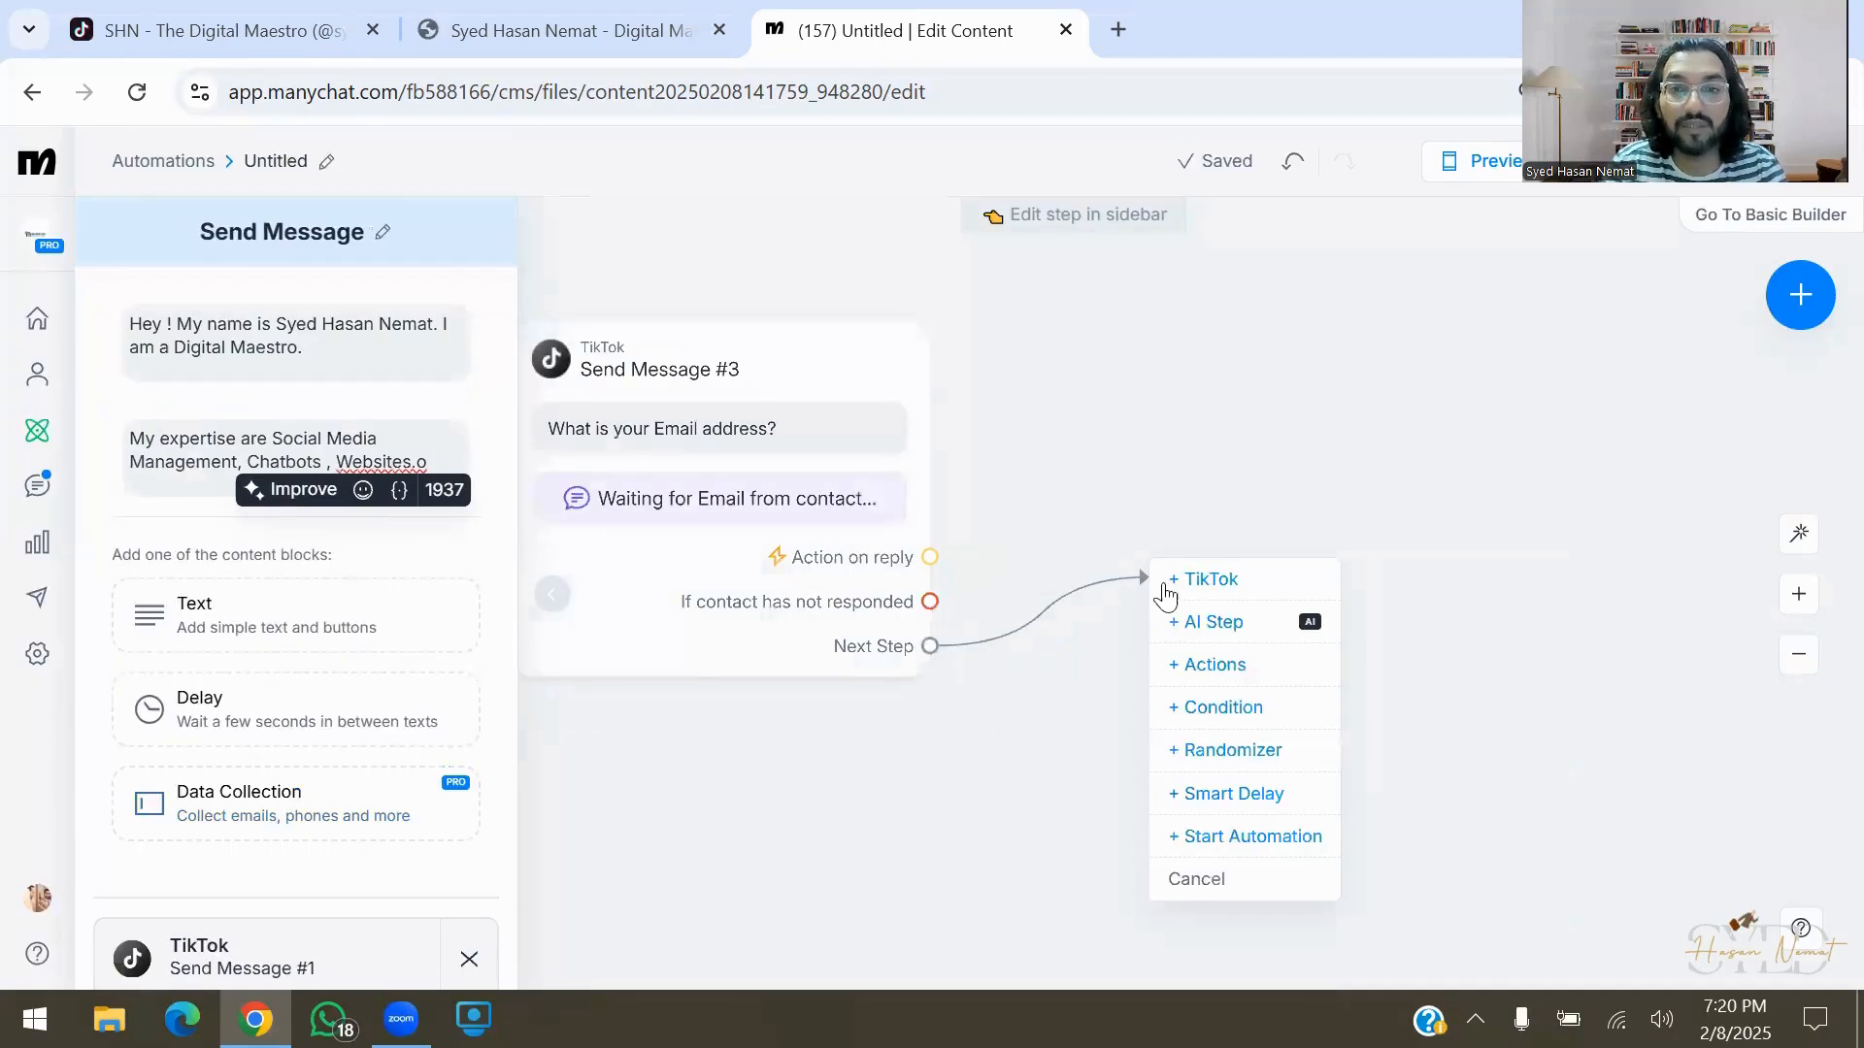
pyautogui.click(1255, 586)
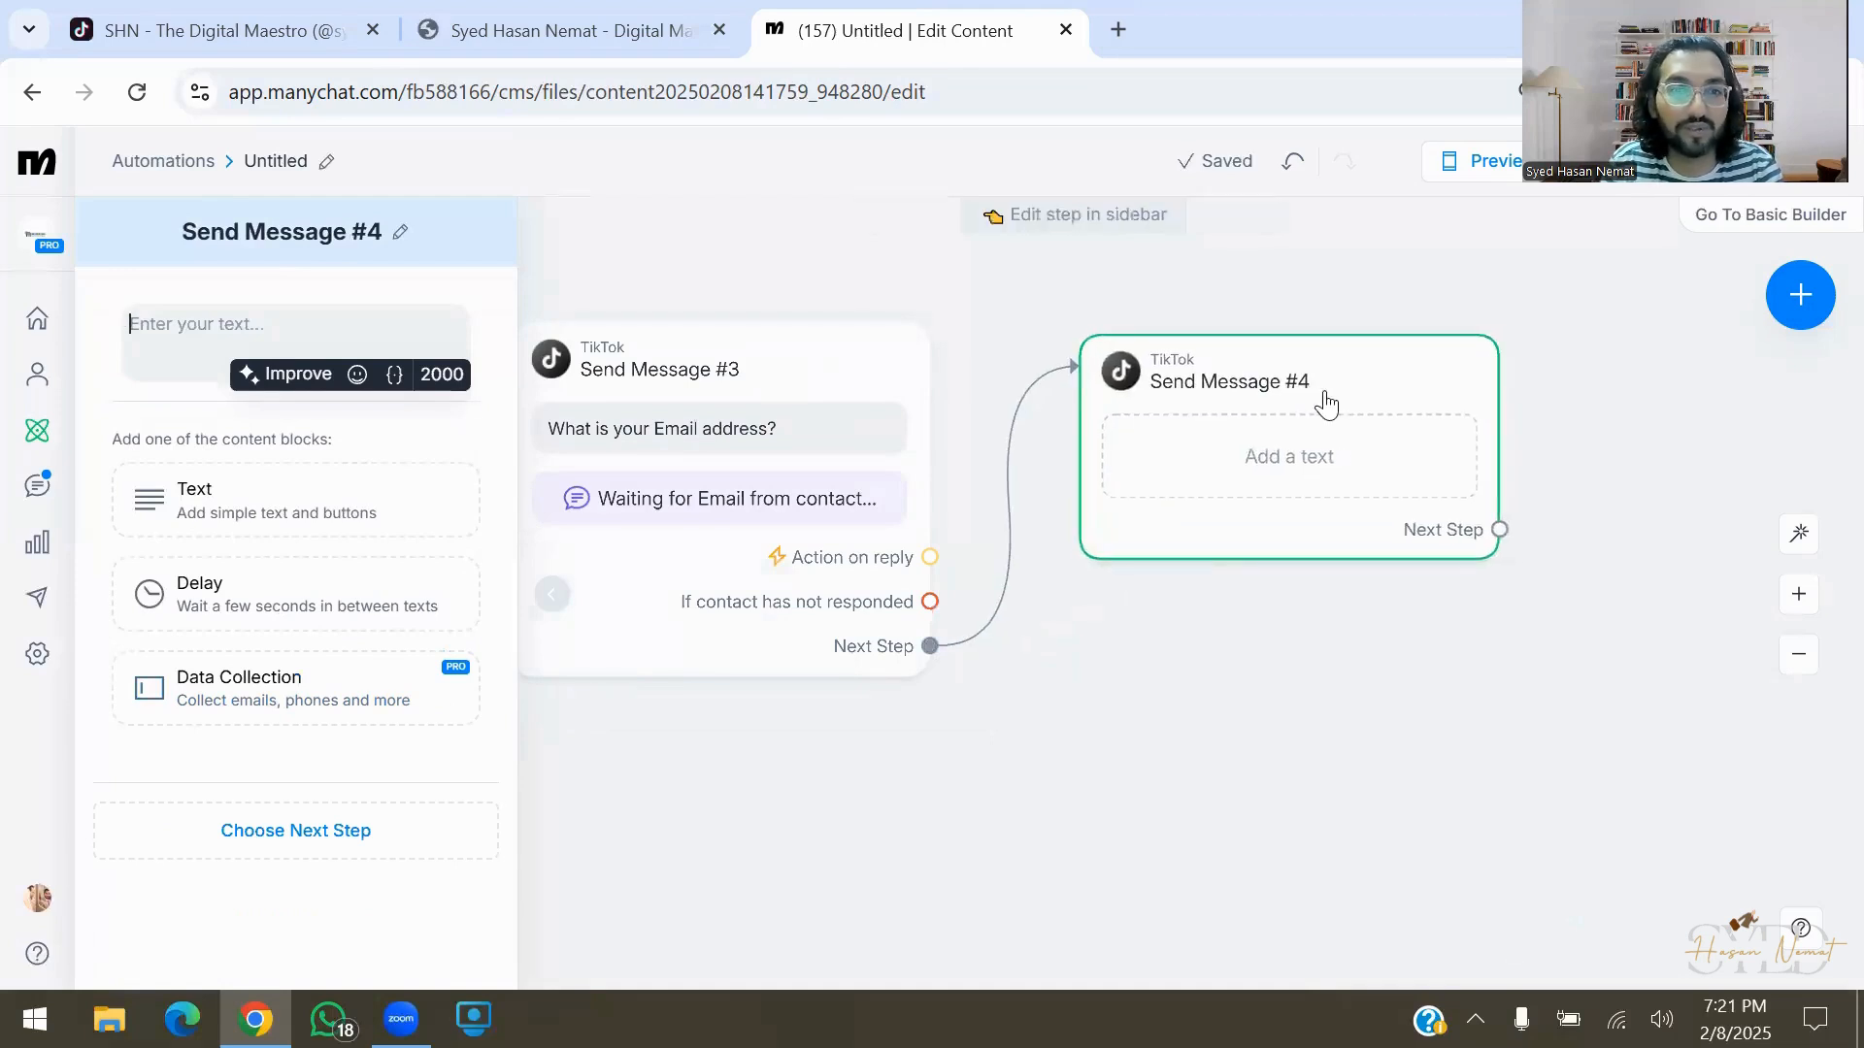
pyautogui.write('What type of service')
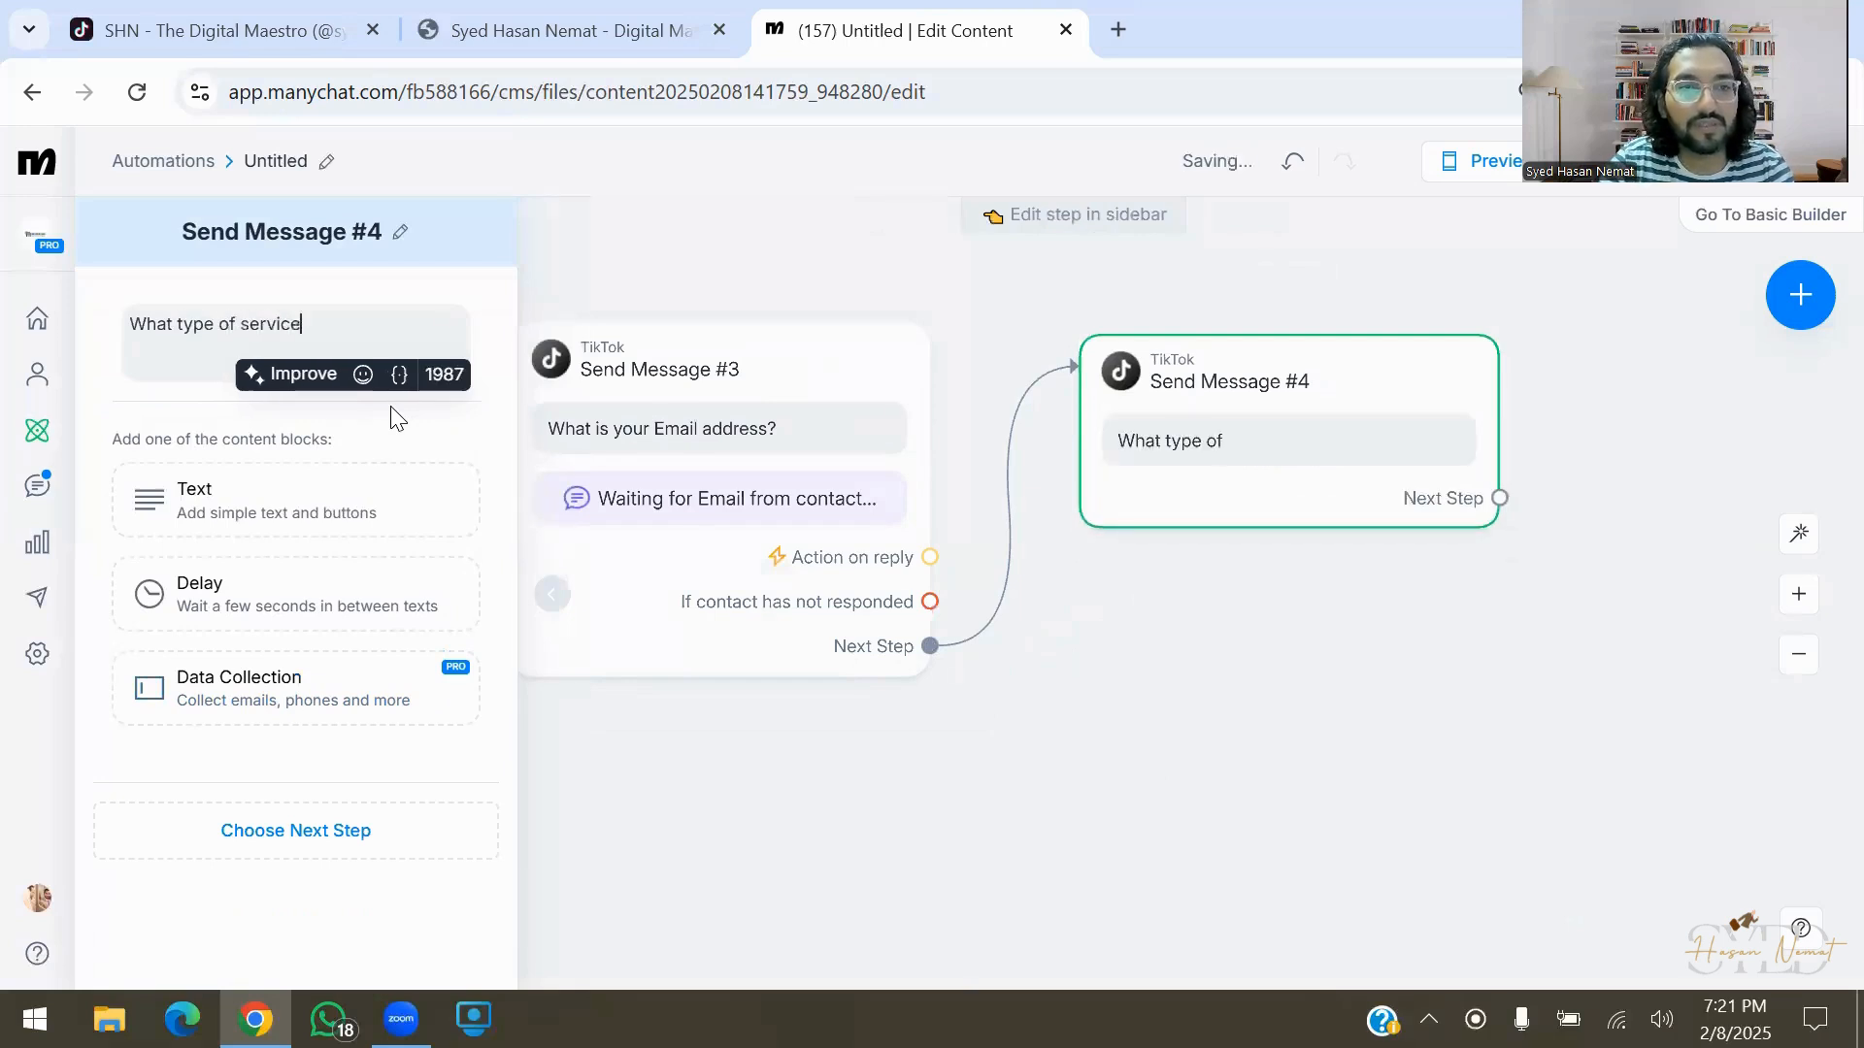
pyautogui.write(' do you want to avail:')
pyautogui.press('Return')
# List the service options Social Media Management, Chatbots, Website and Other Services below the question
pyautogui.write('-')
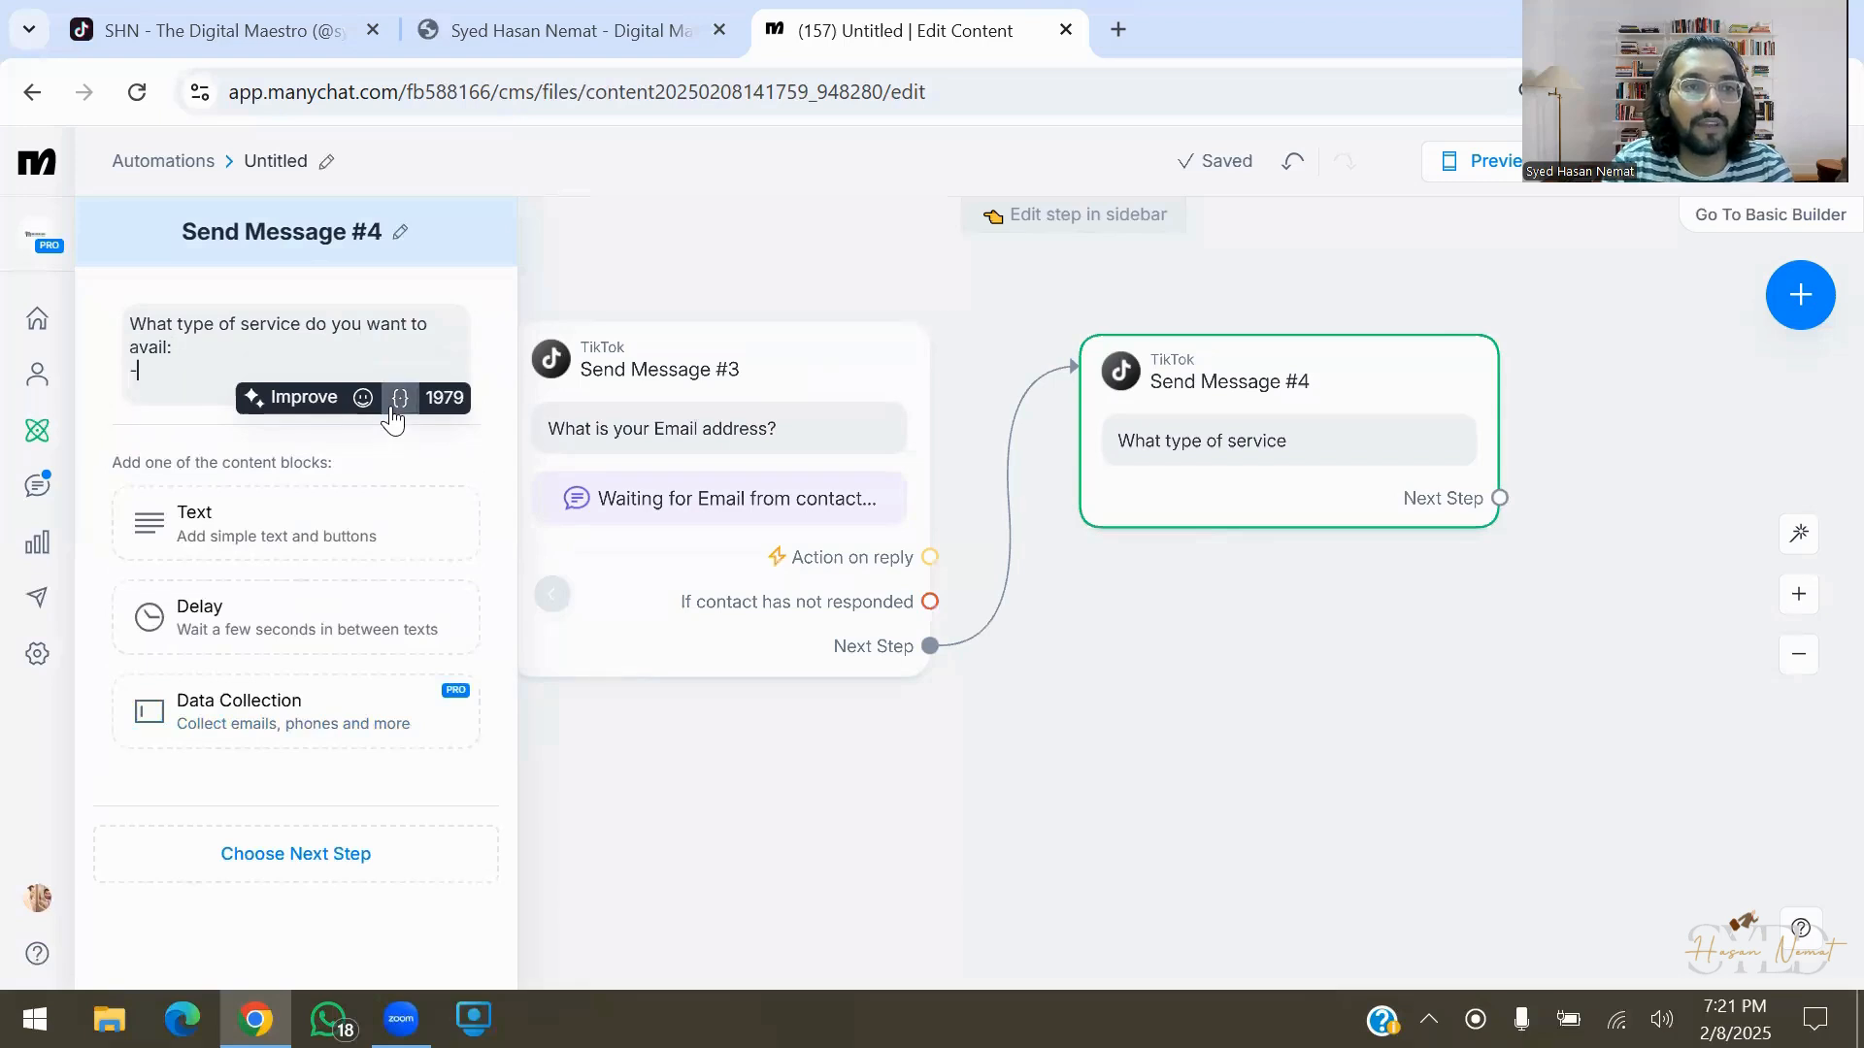
pyautogui.write(' Social Media Manageme')
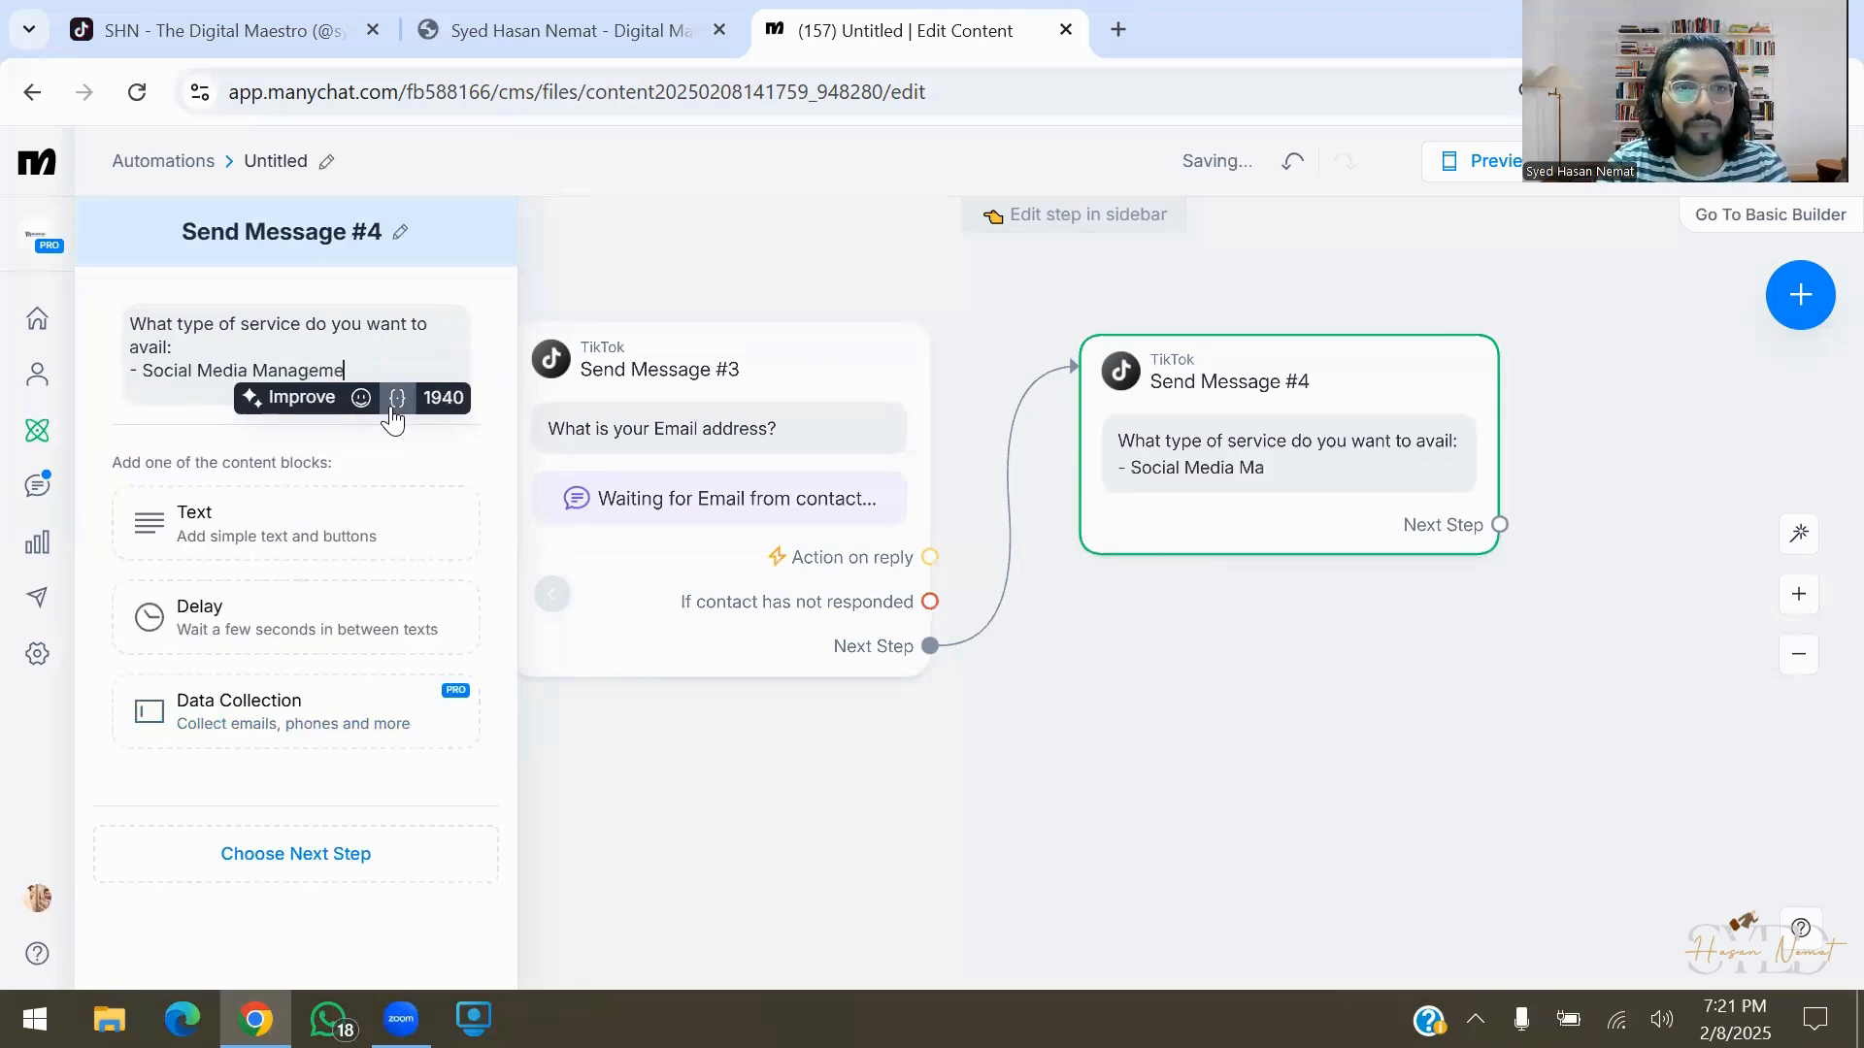
pyautogui.write('bt')
pyautogui.press('Return')
pyautogui.write('- C')
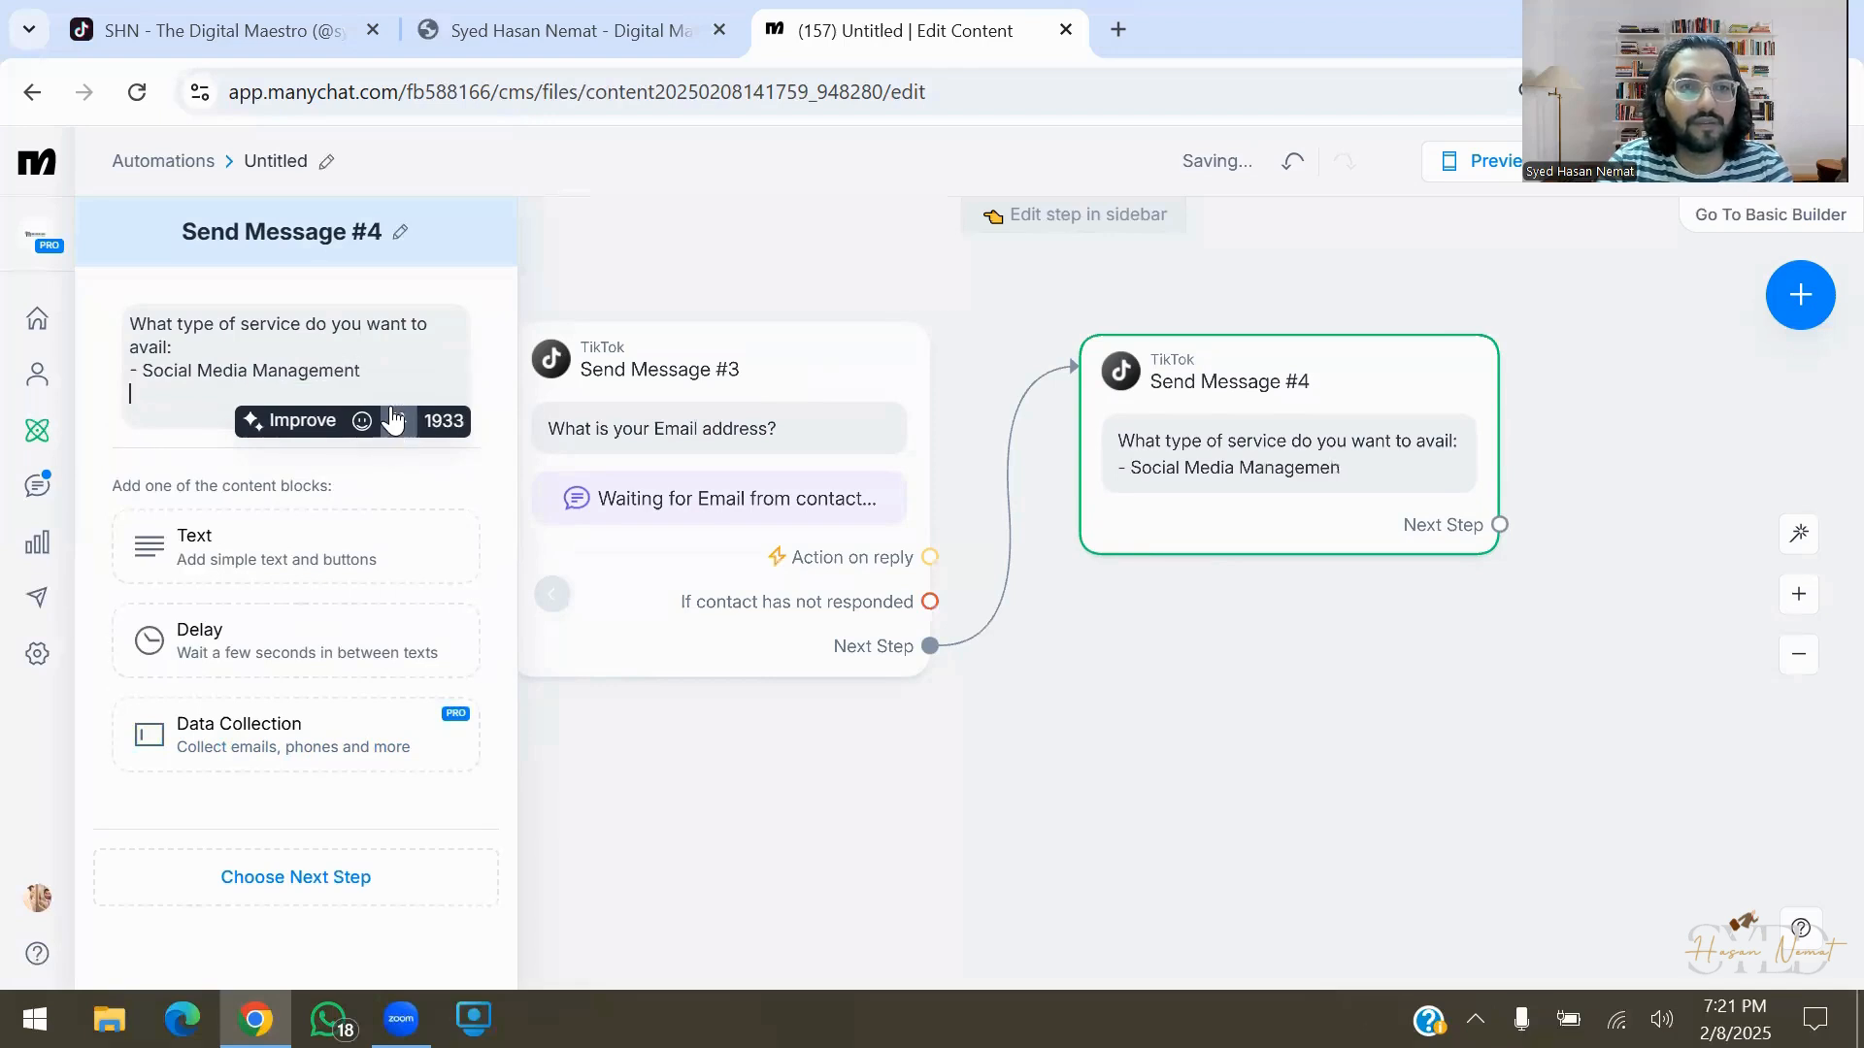
pyautogui.write('hatbots')
pyautogui.press('Return')
pyautogui.write('- W')
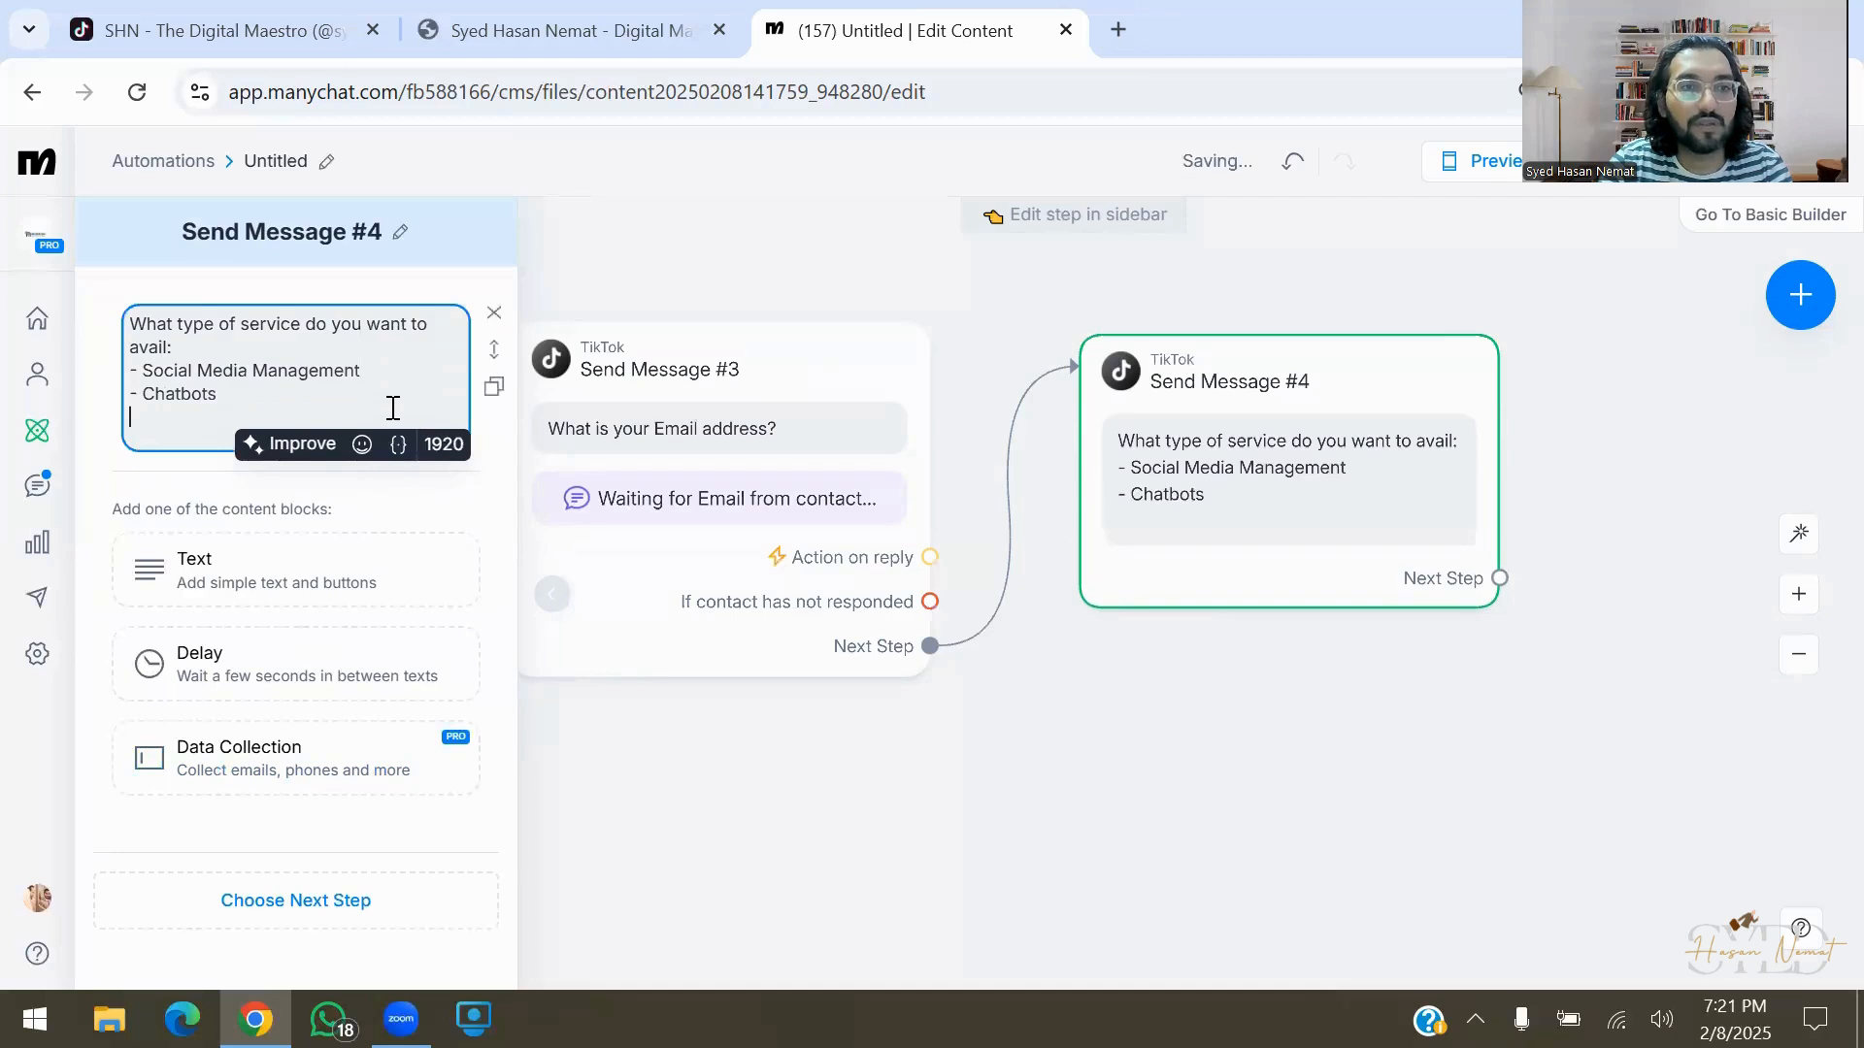
pyautogui.write('ebsite-')
pyautogui.press('Return')
pyautogui.write('Other')
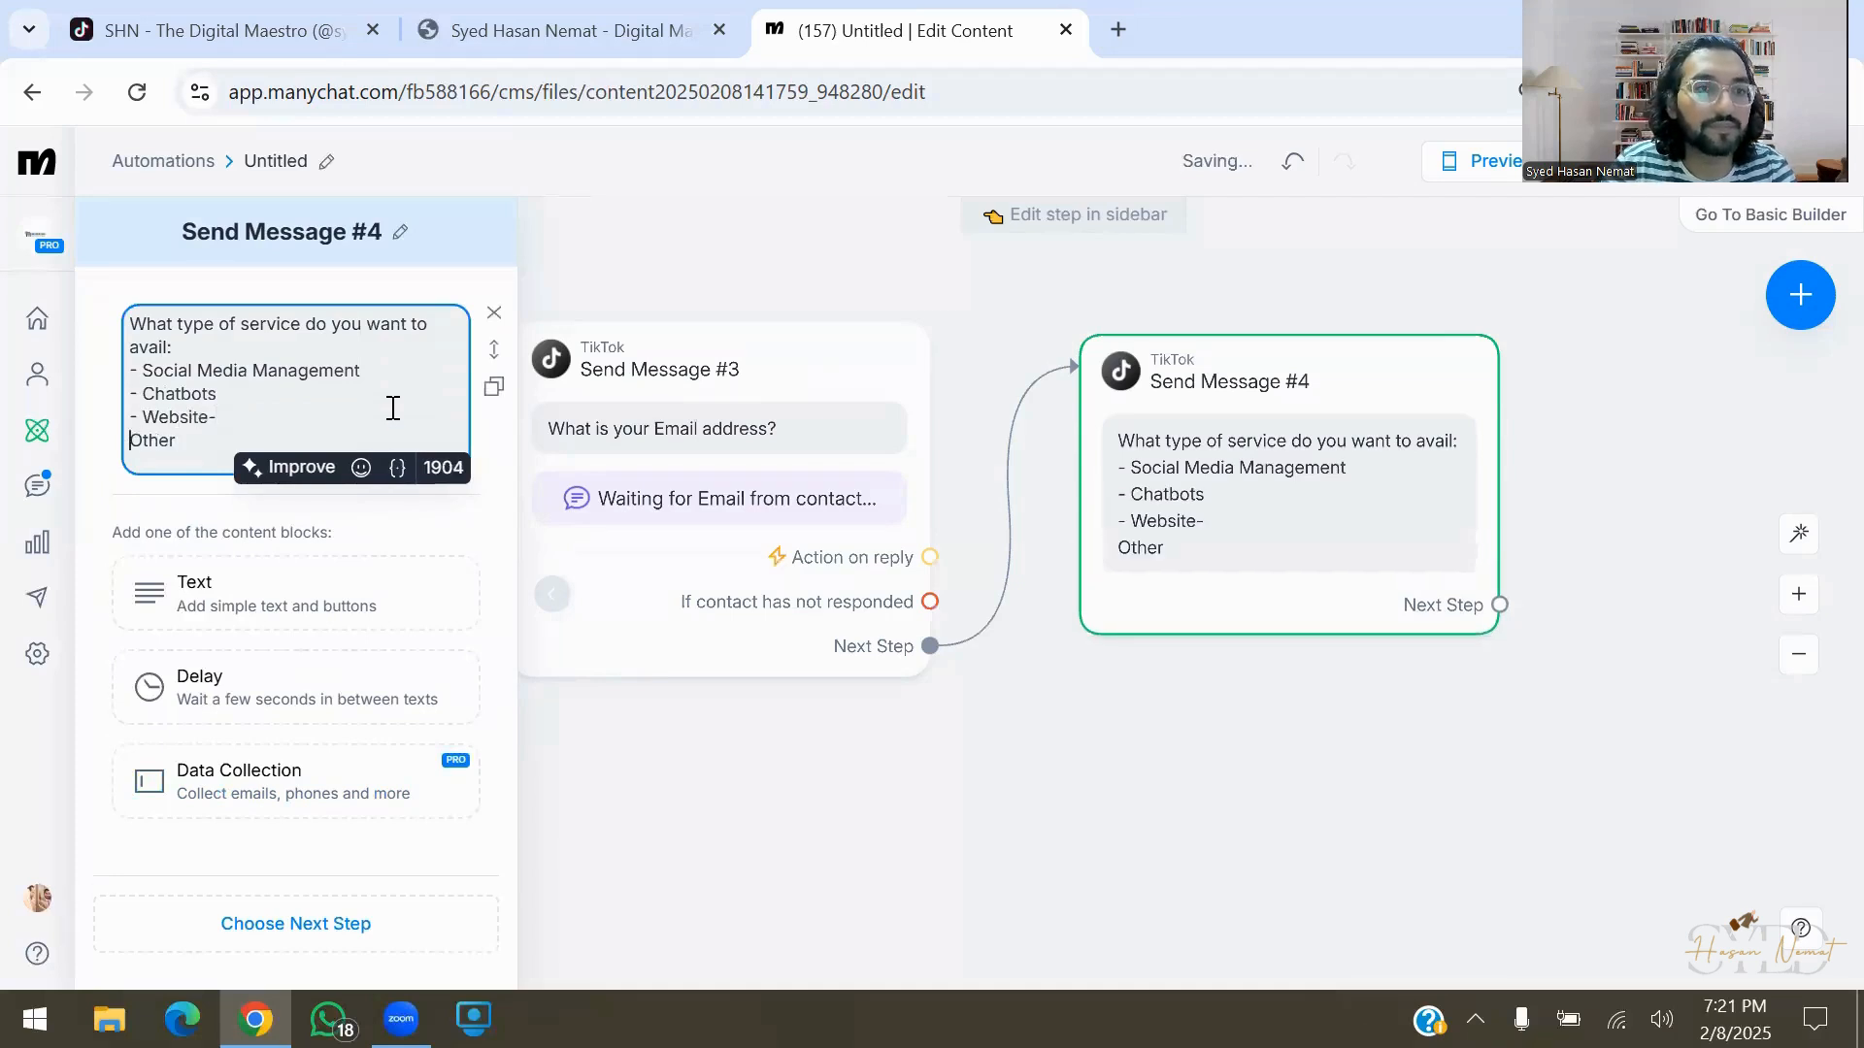
pyautogui.press('Return')
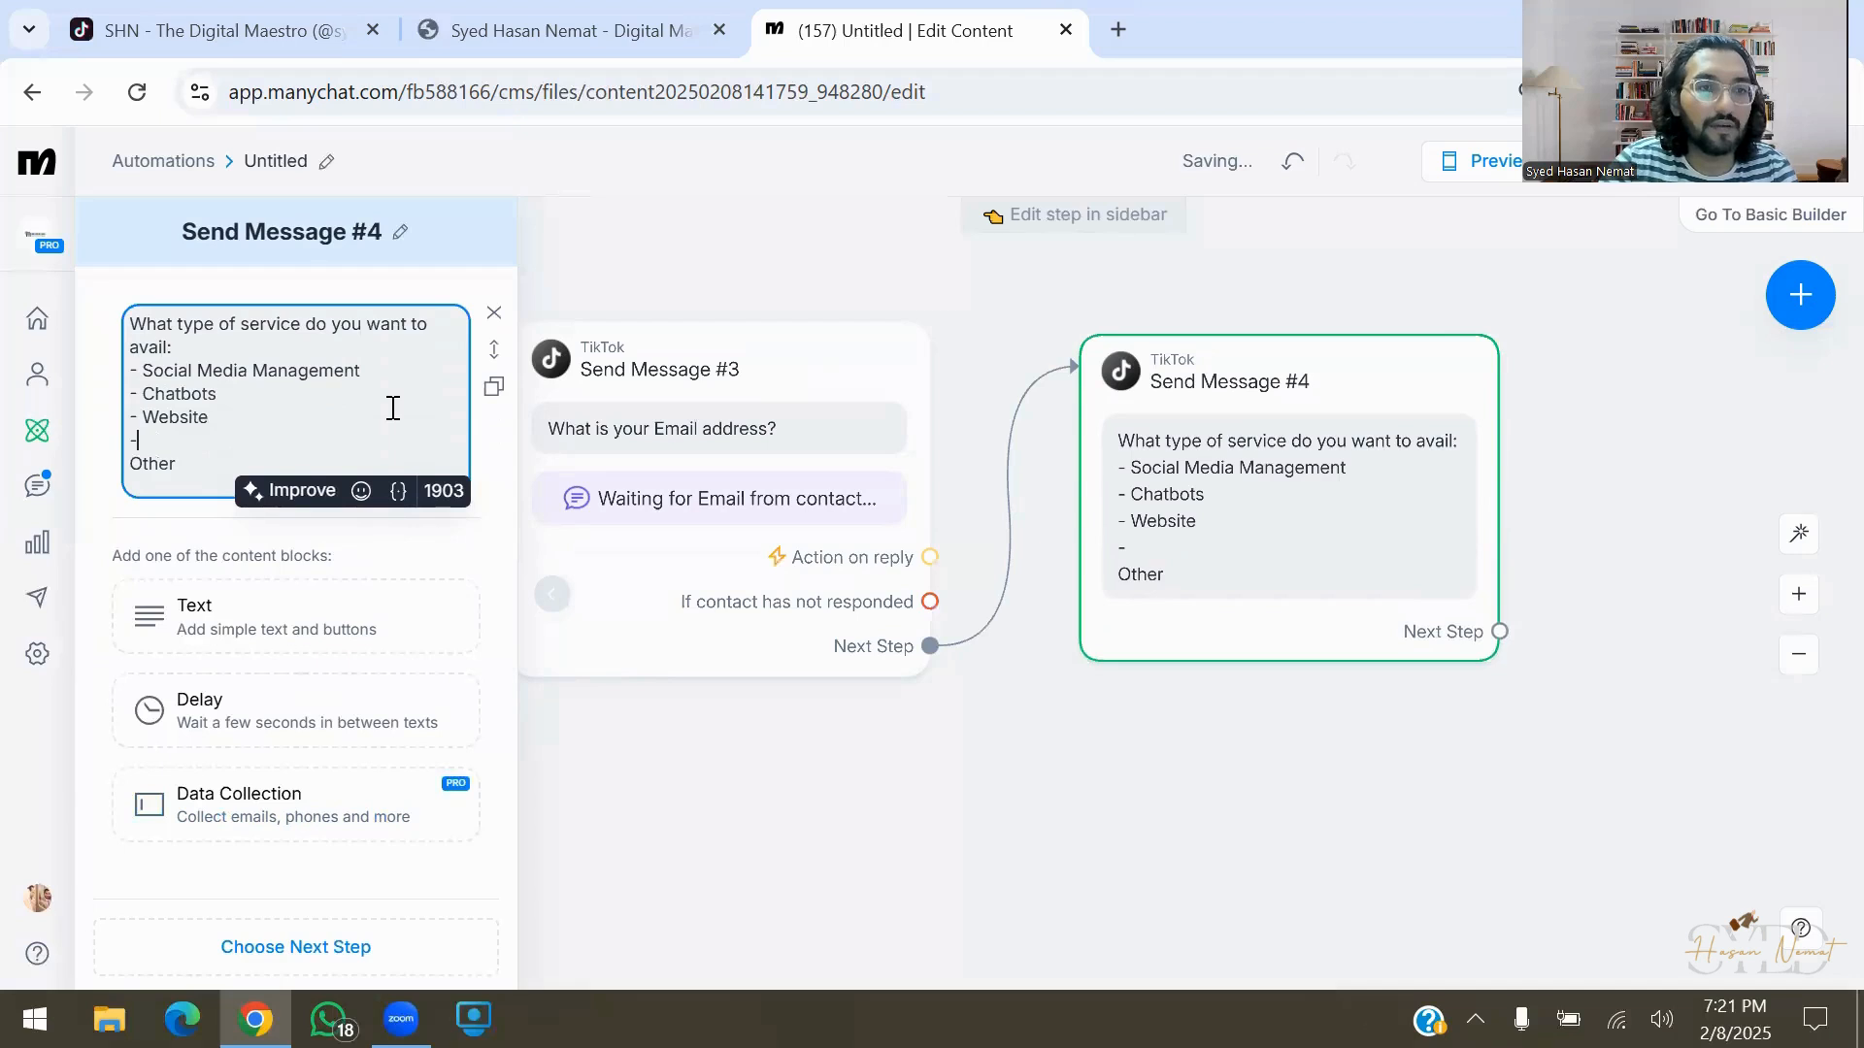
pyautogui.press('Delete')
pyautogui.press('End')
pyautogui.write('Servcies')
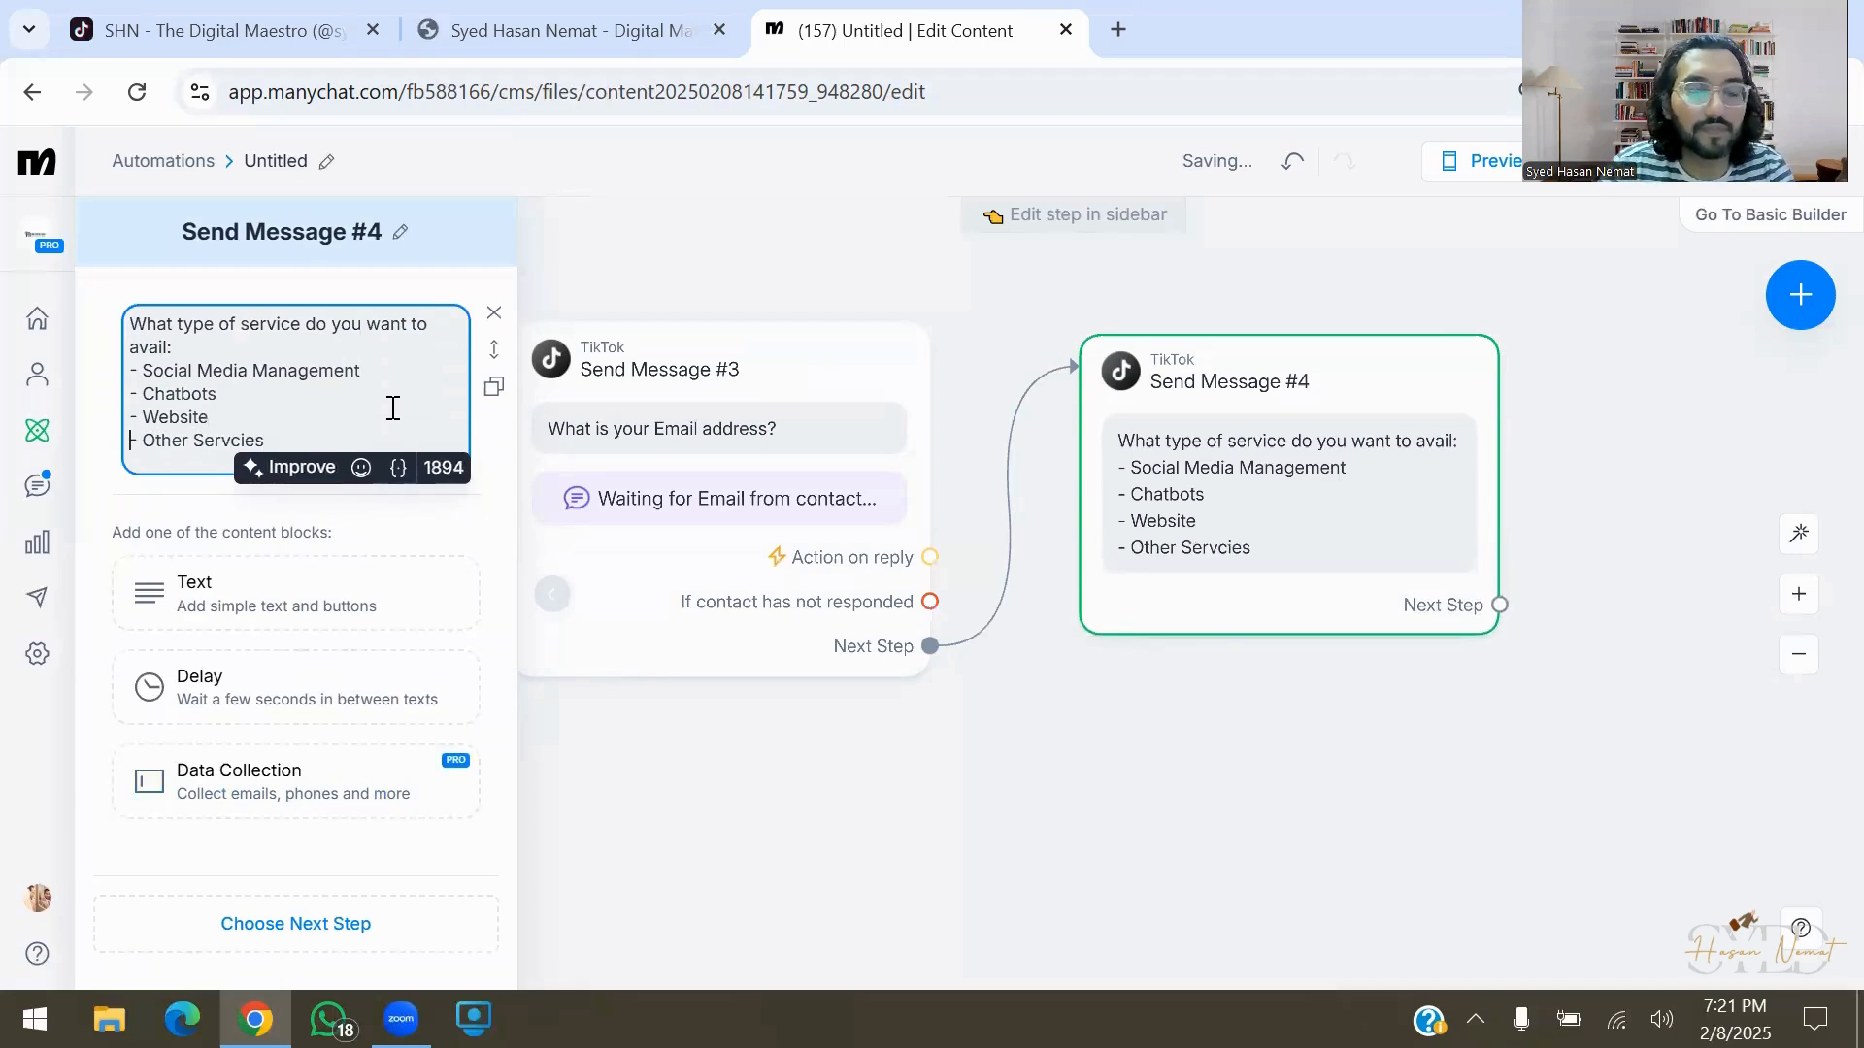
# Clear all text from Send Message #4 and delete its empty text block
pyautogui.click(1423, 721)
pyautogui.click(1295, 568)
pyautogui.hotkey('ctrl', 'a')
pyautogui.hotkey('ctrl', 'c')
pyautogui.press('BackSpace')
pyautogui.click(494, 312)
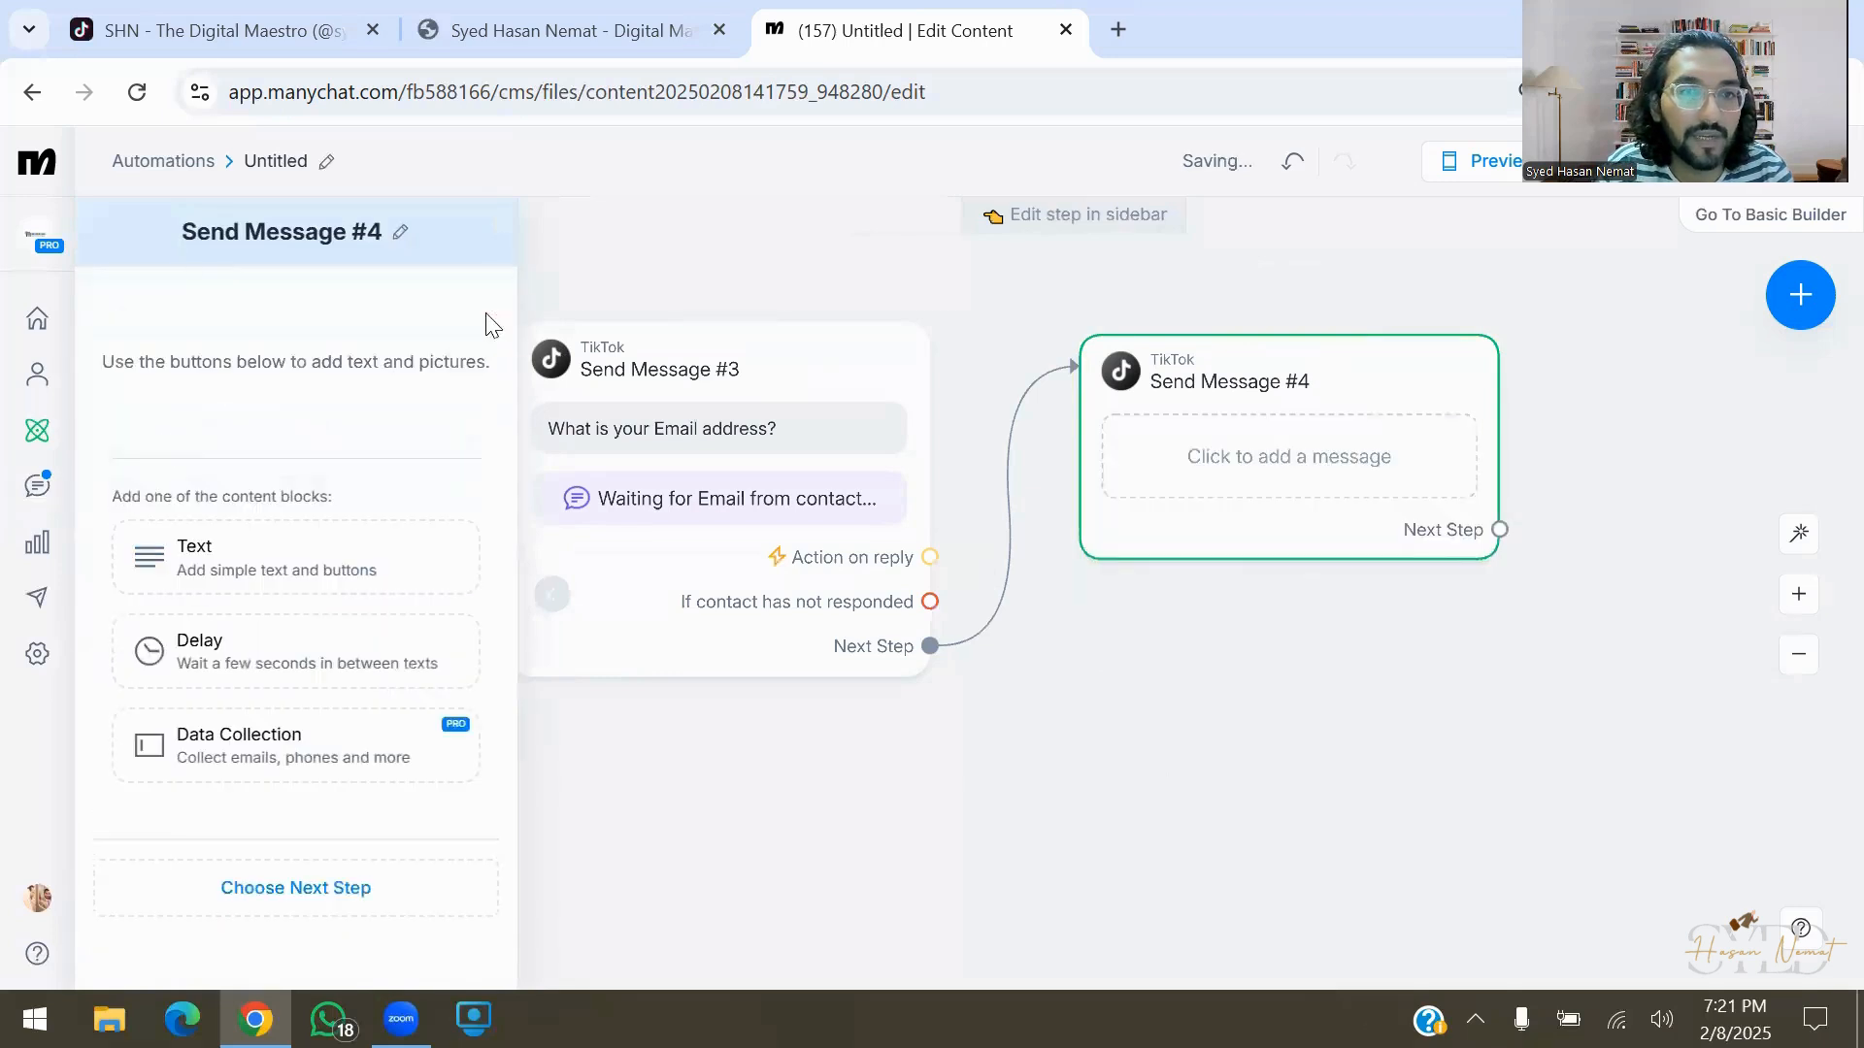
# Add a data-collection block with the pasted service question, saving replies to new user field req_service
pyautogui.click(350, 767)
pyautogui.hotkey('ctrl', 'v')
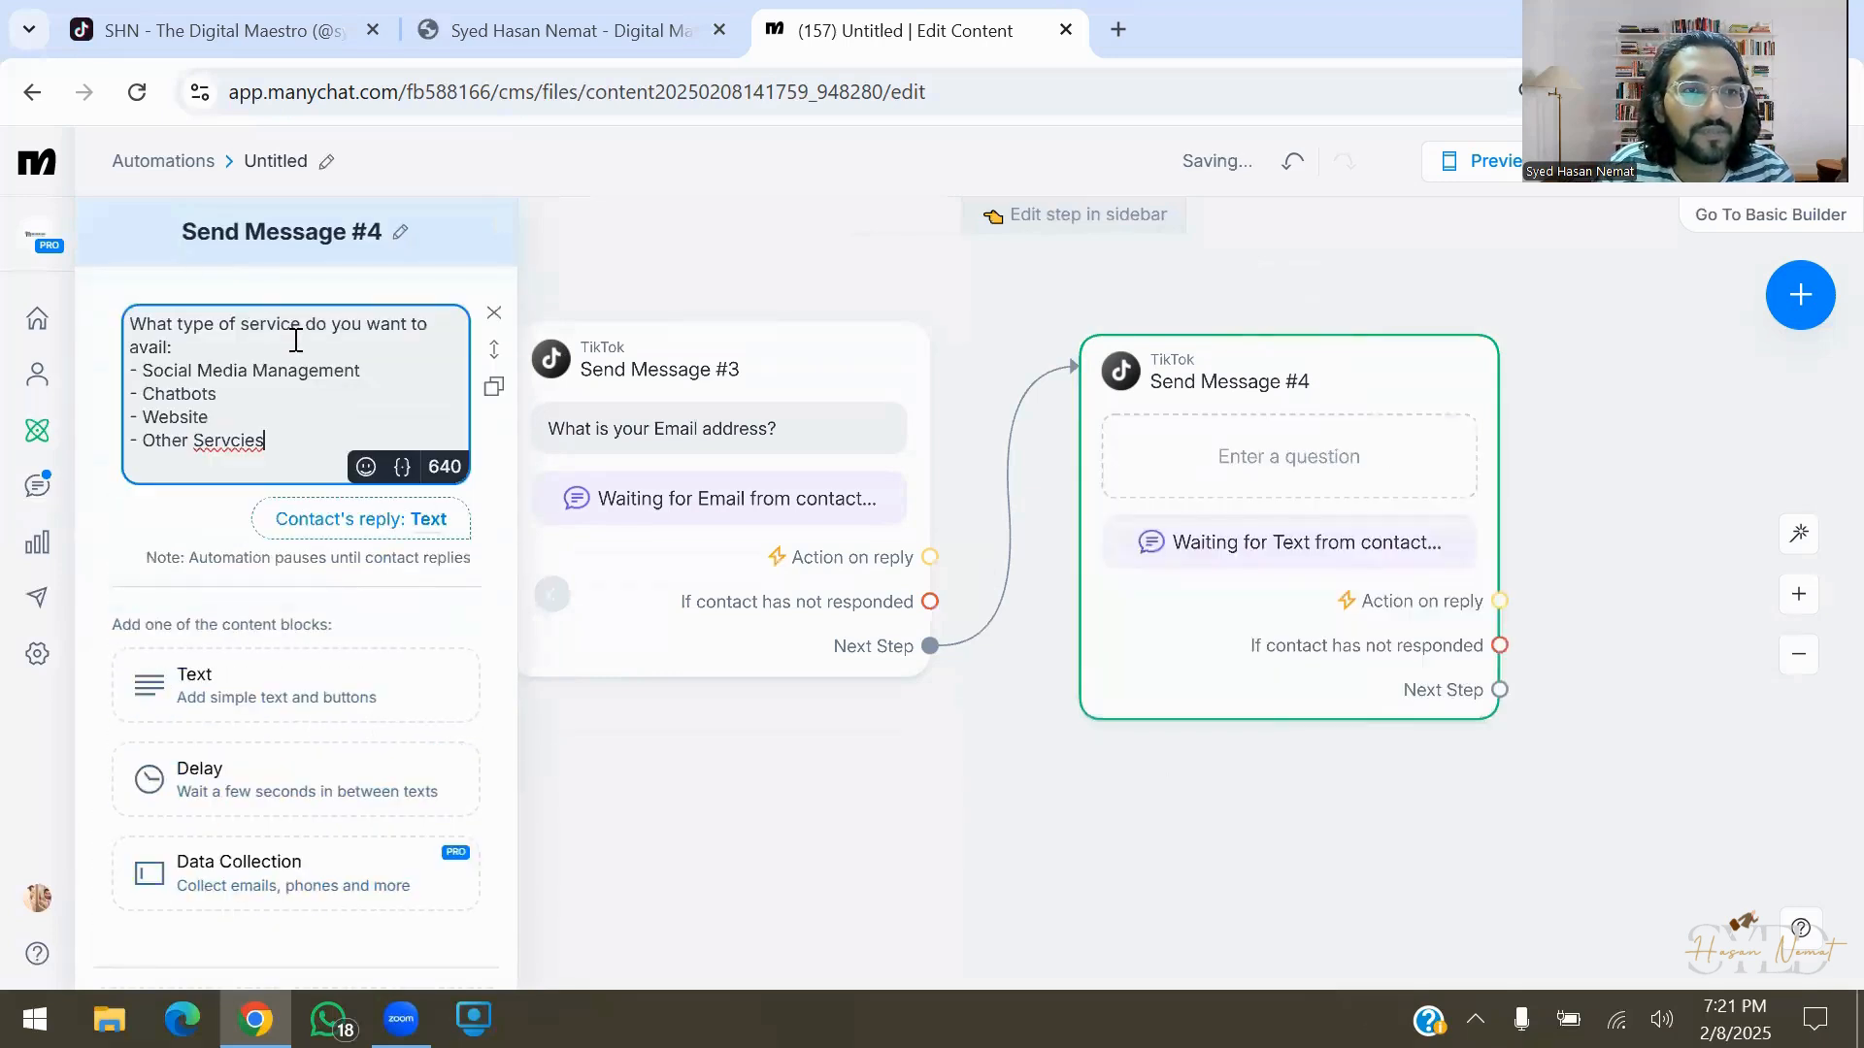
pyautogui.click(320, 534)
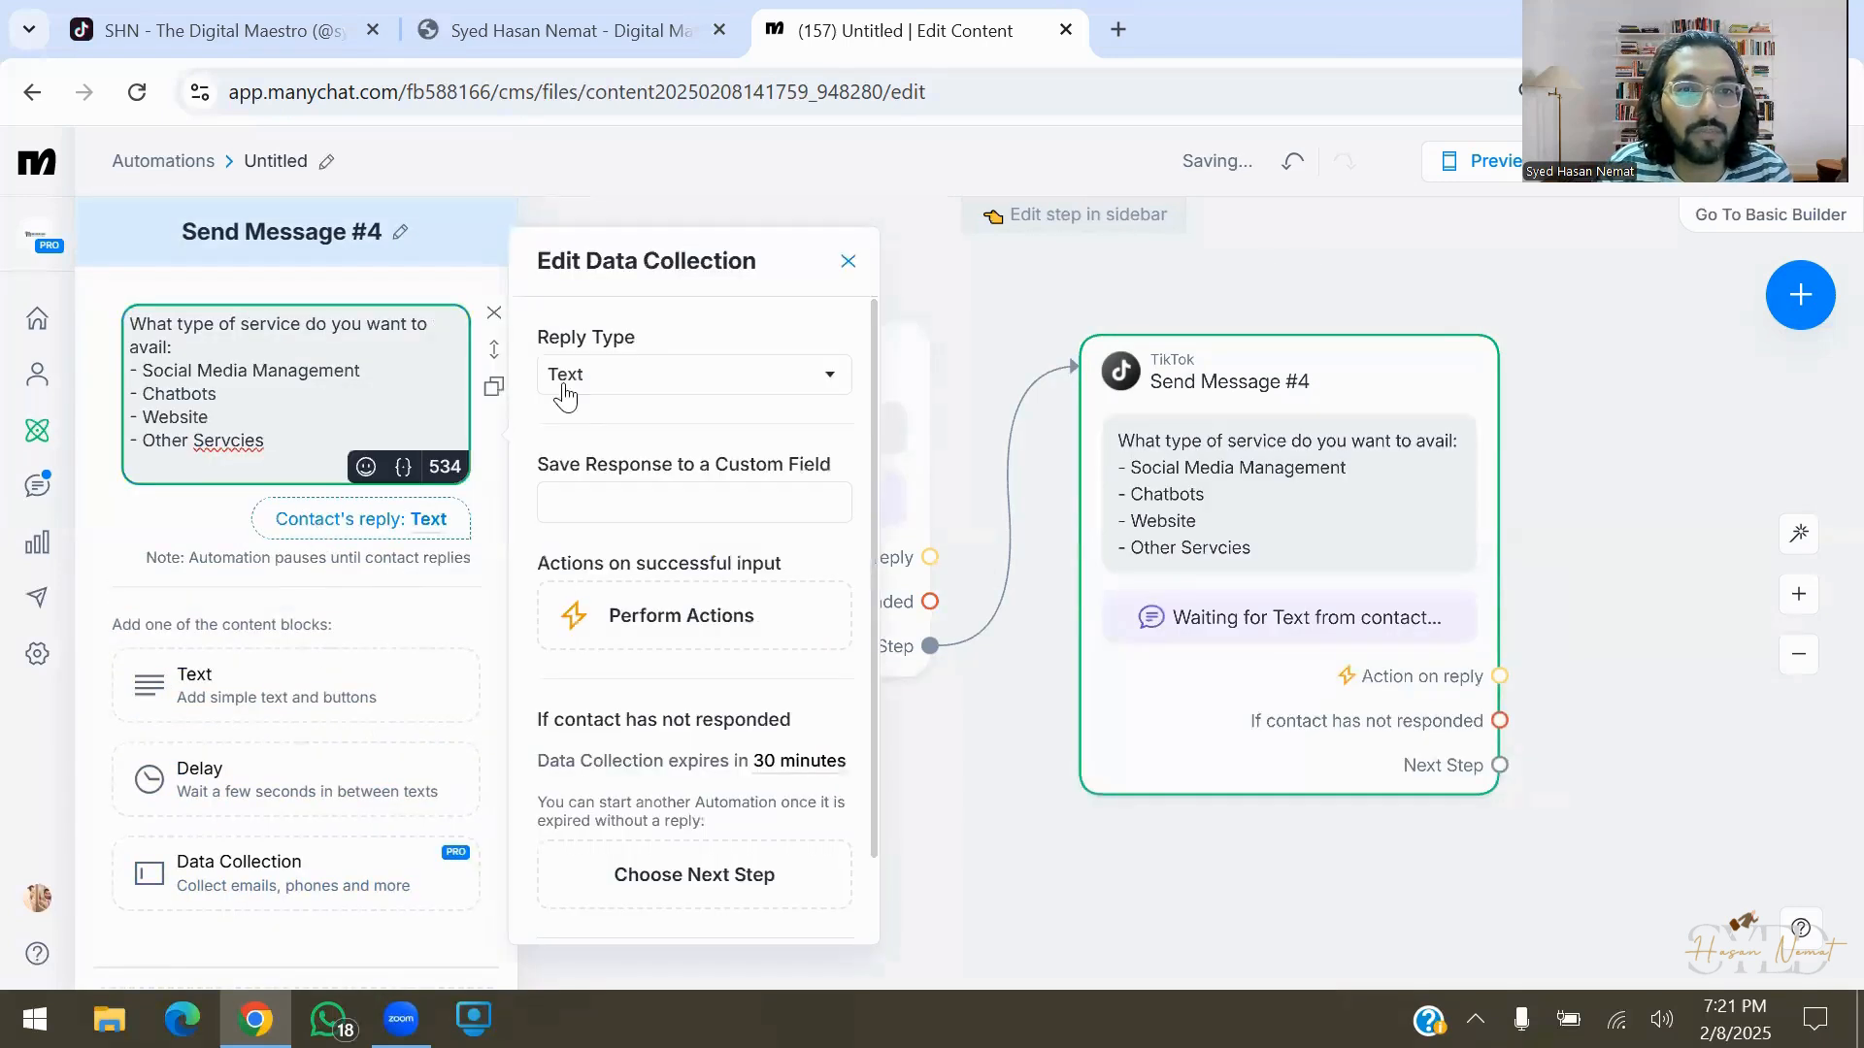
pyautogui.click(710, 502)
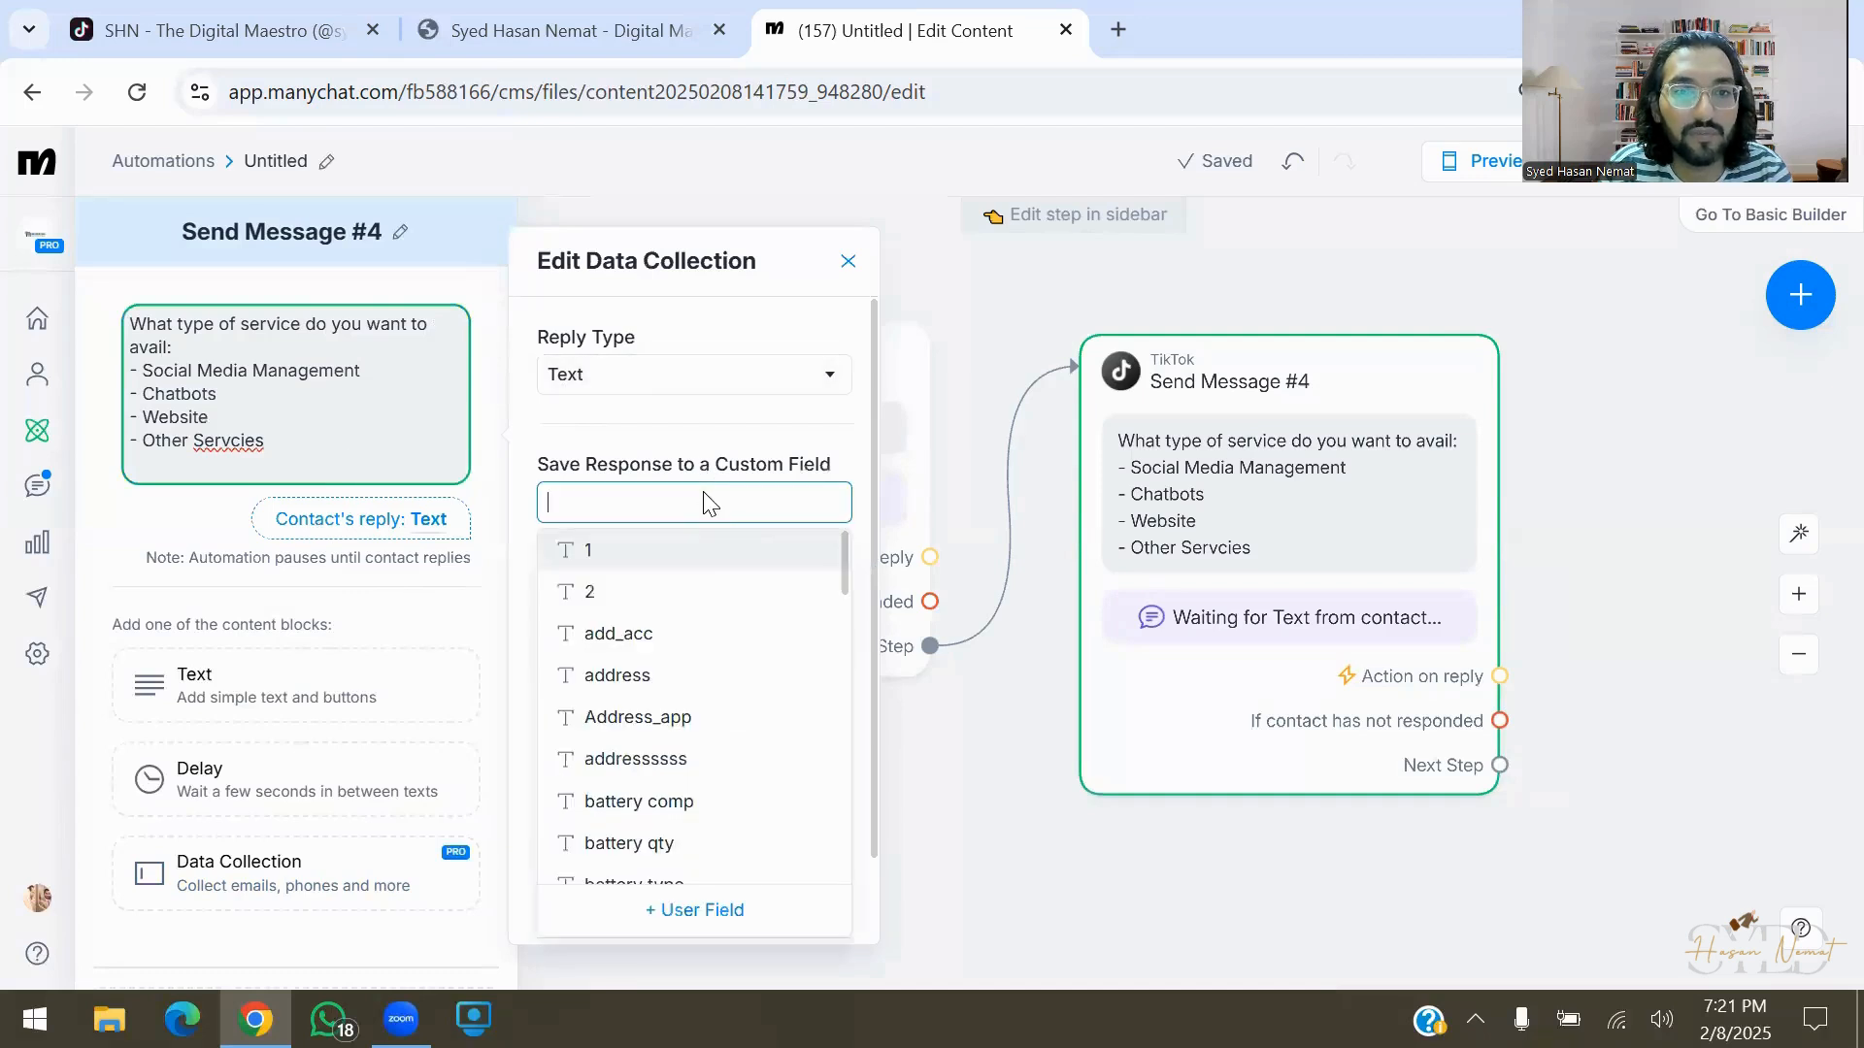
pyautogui.click(738, 909)
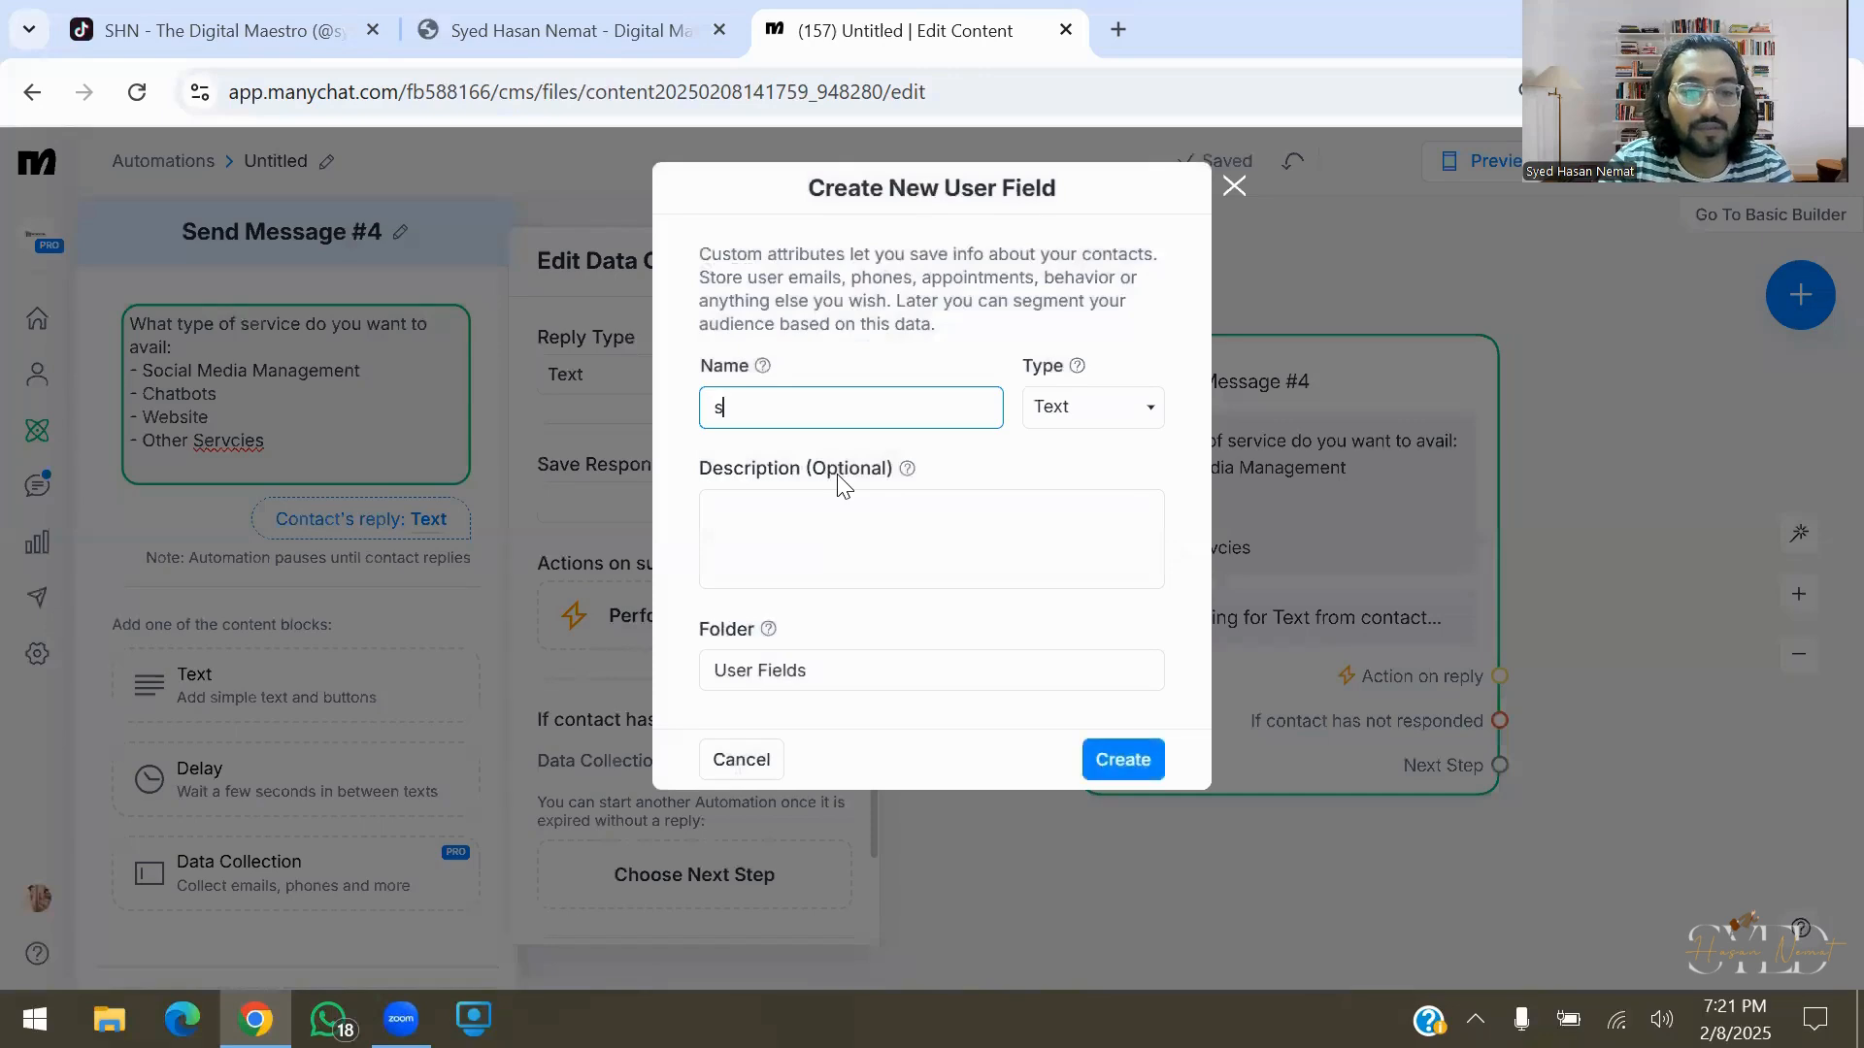
pyautogui.write('rq')
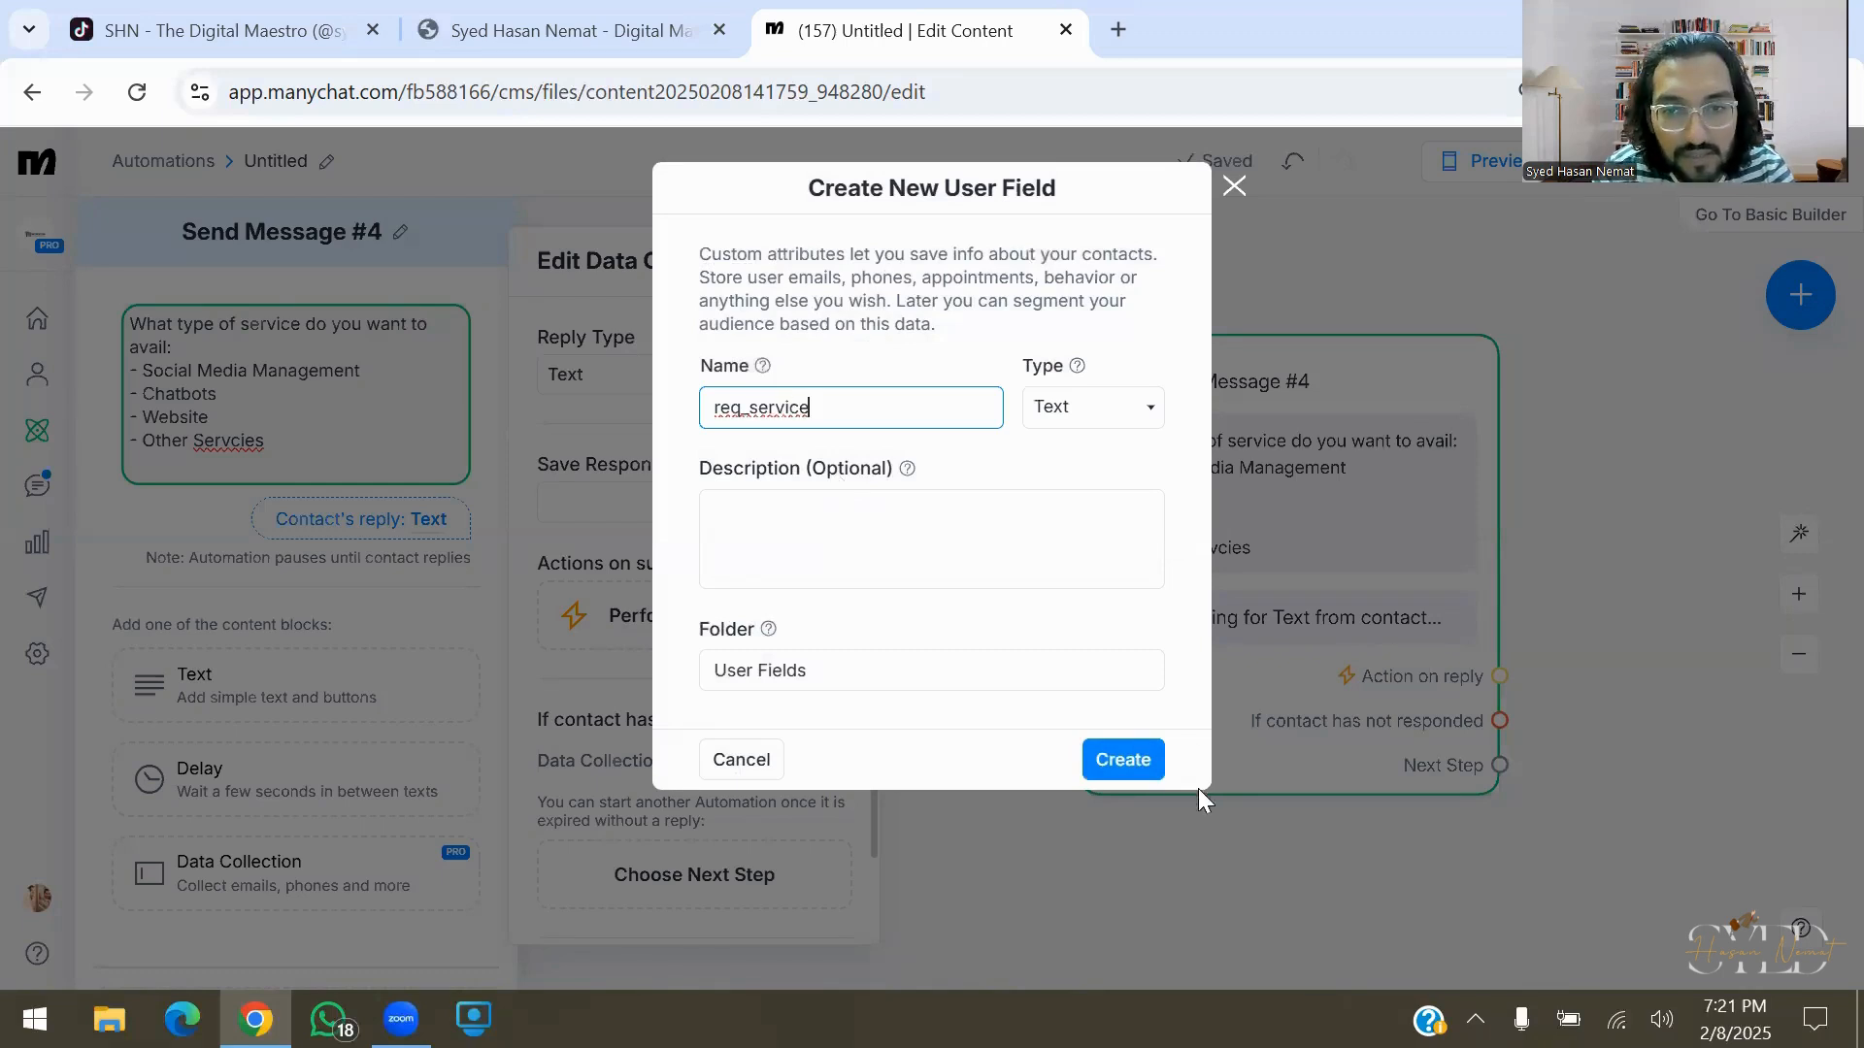
pyautogui.click(1131, 760)
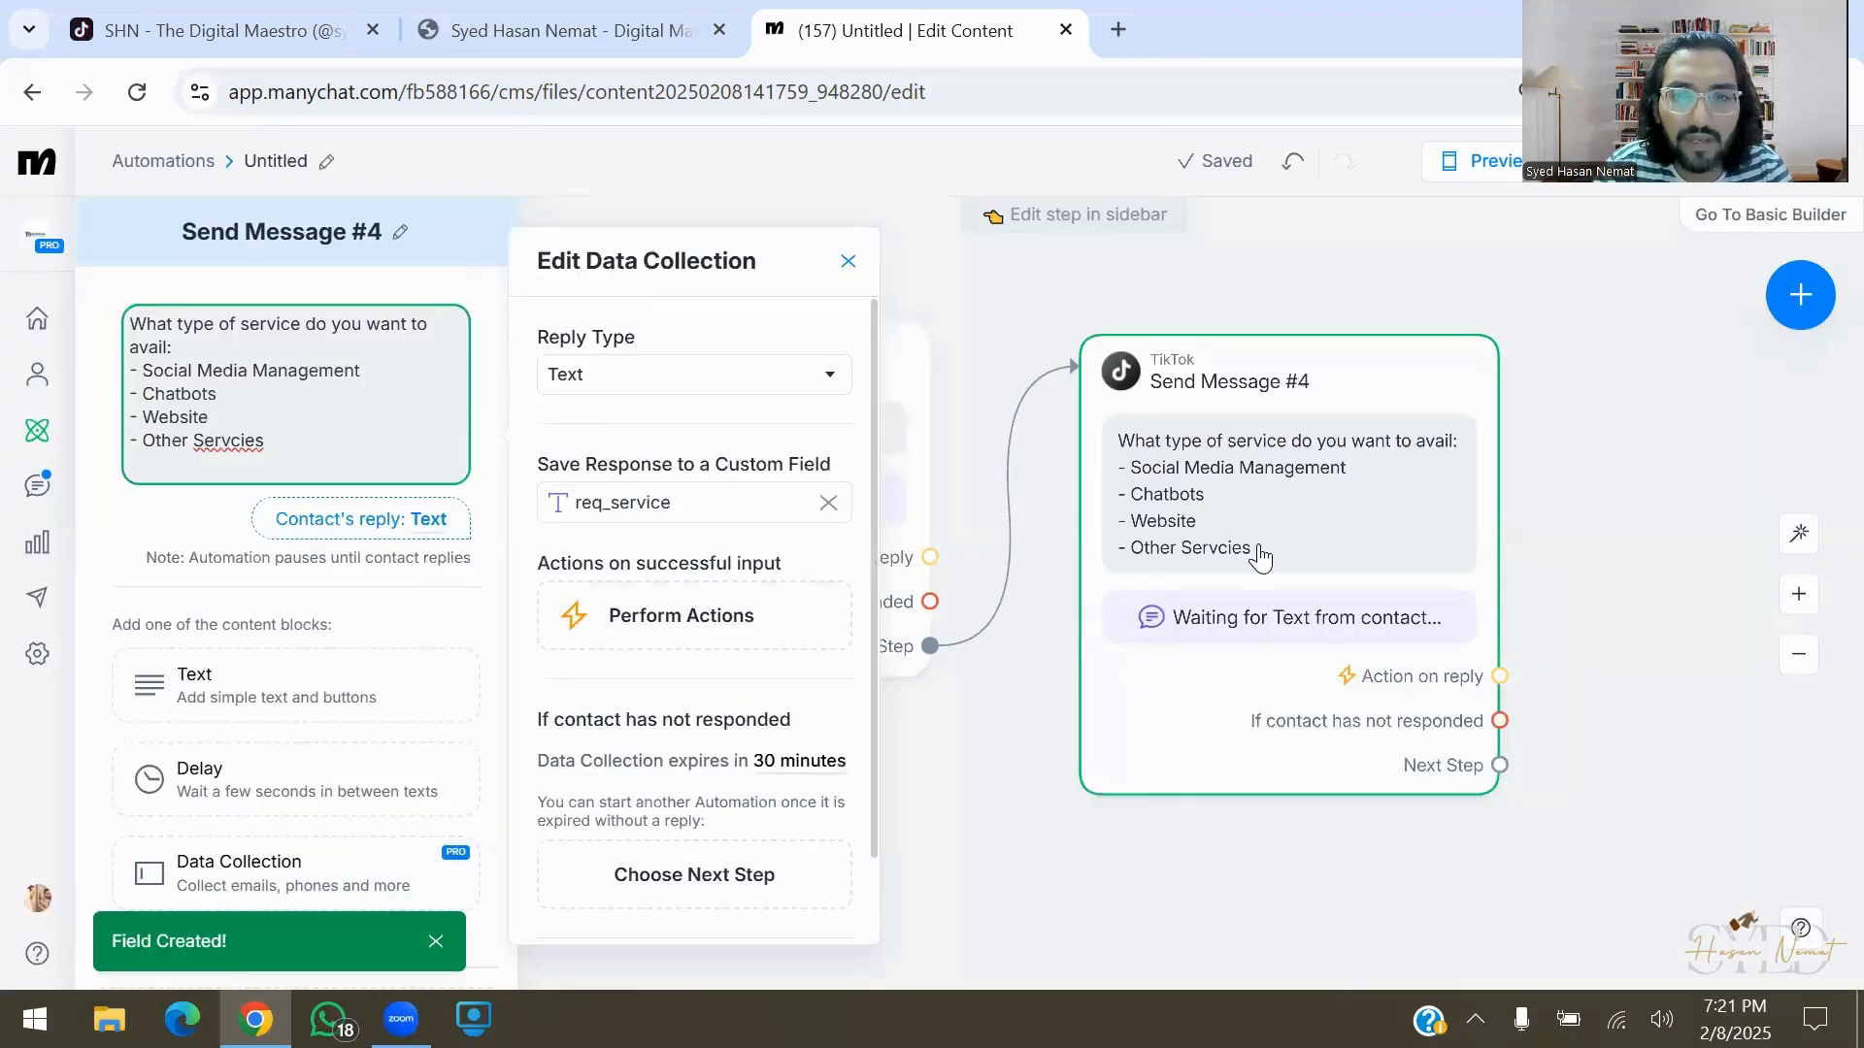
# Correct the typo 'Servcies' to 'Services' in the question text
pyautogui.click(255, 448)
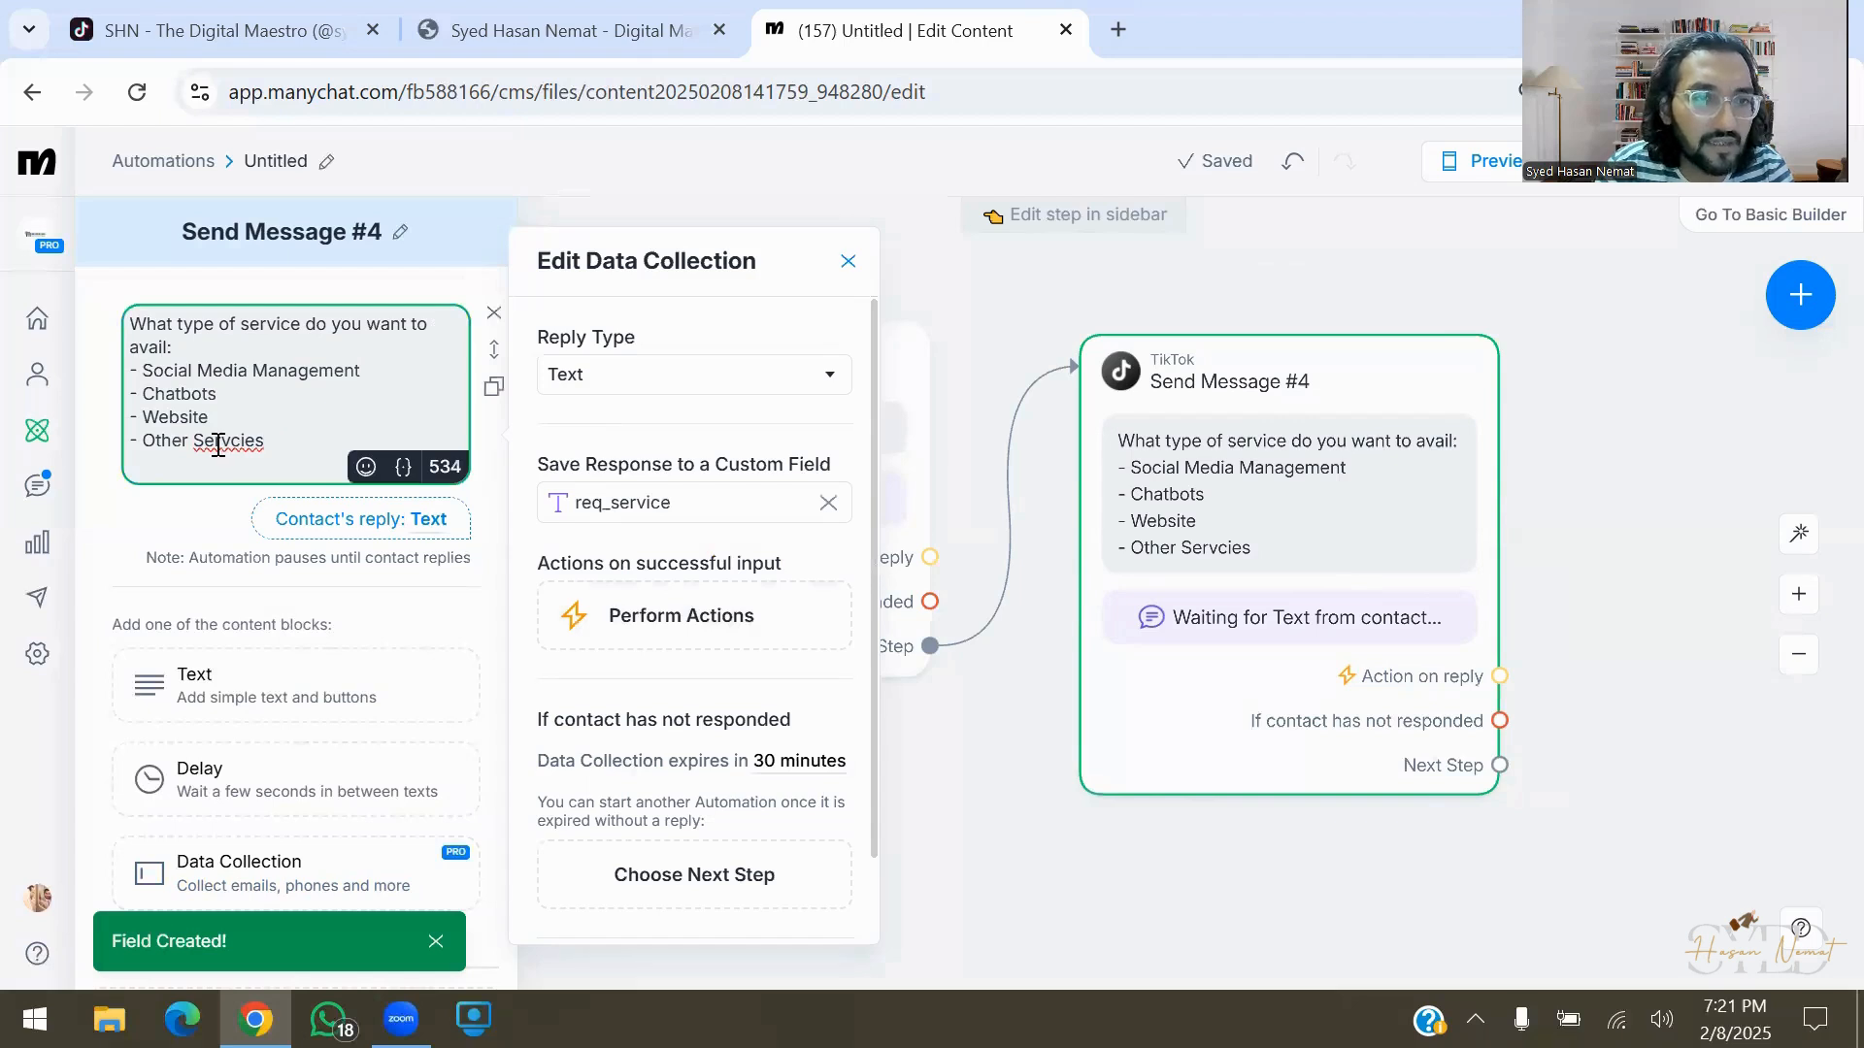
pyautogui.click(233, 446)
pyautogui.press('BackSpace')
pyautogui.write('c')
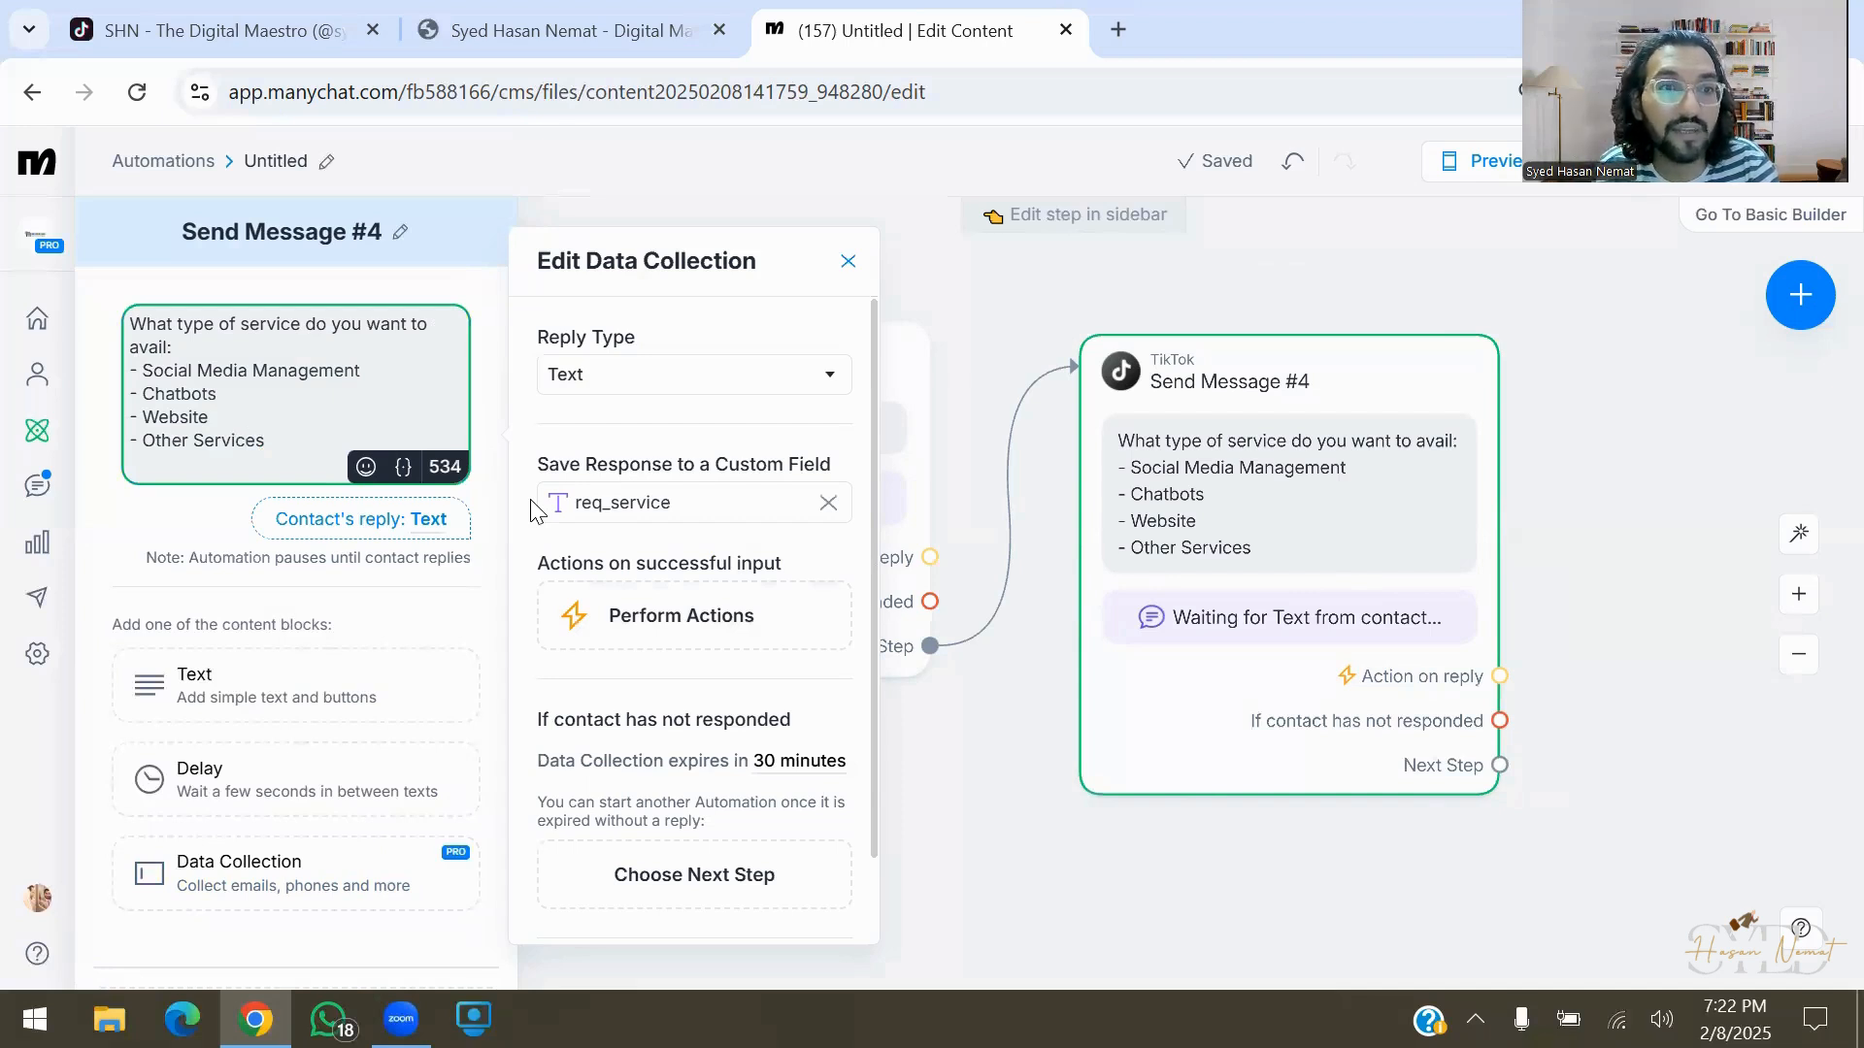
# Add a new TikTok message step, Send Message #5, after Send Message #4
pyautogui.click(932, 851)
pyautogui.moveTo(1048, 911); pyautogui.dragTo(862, 856)
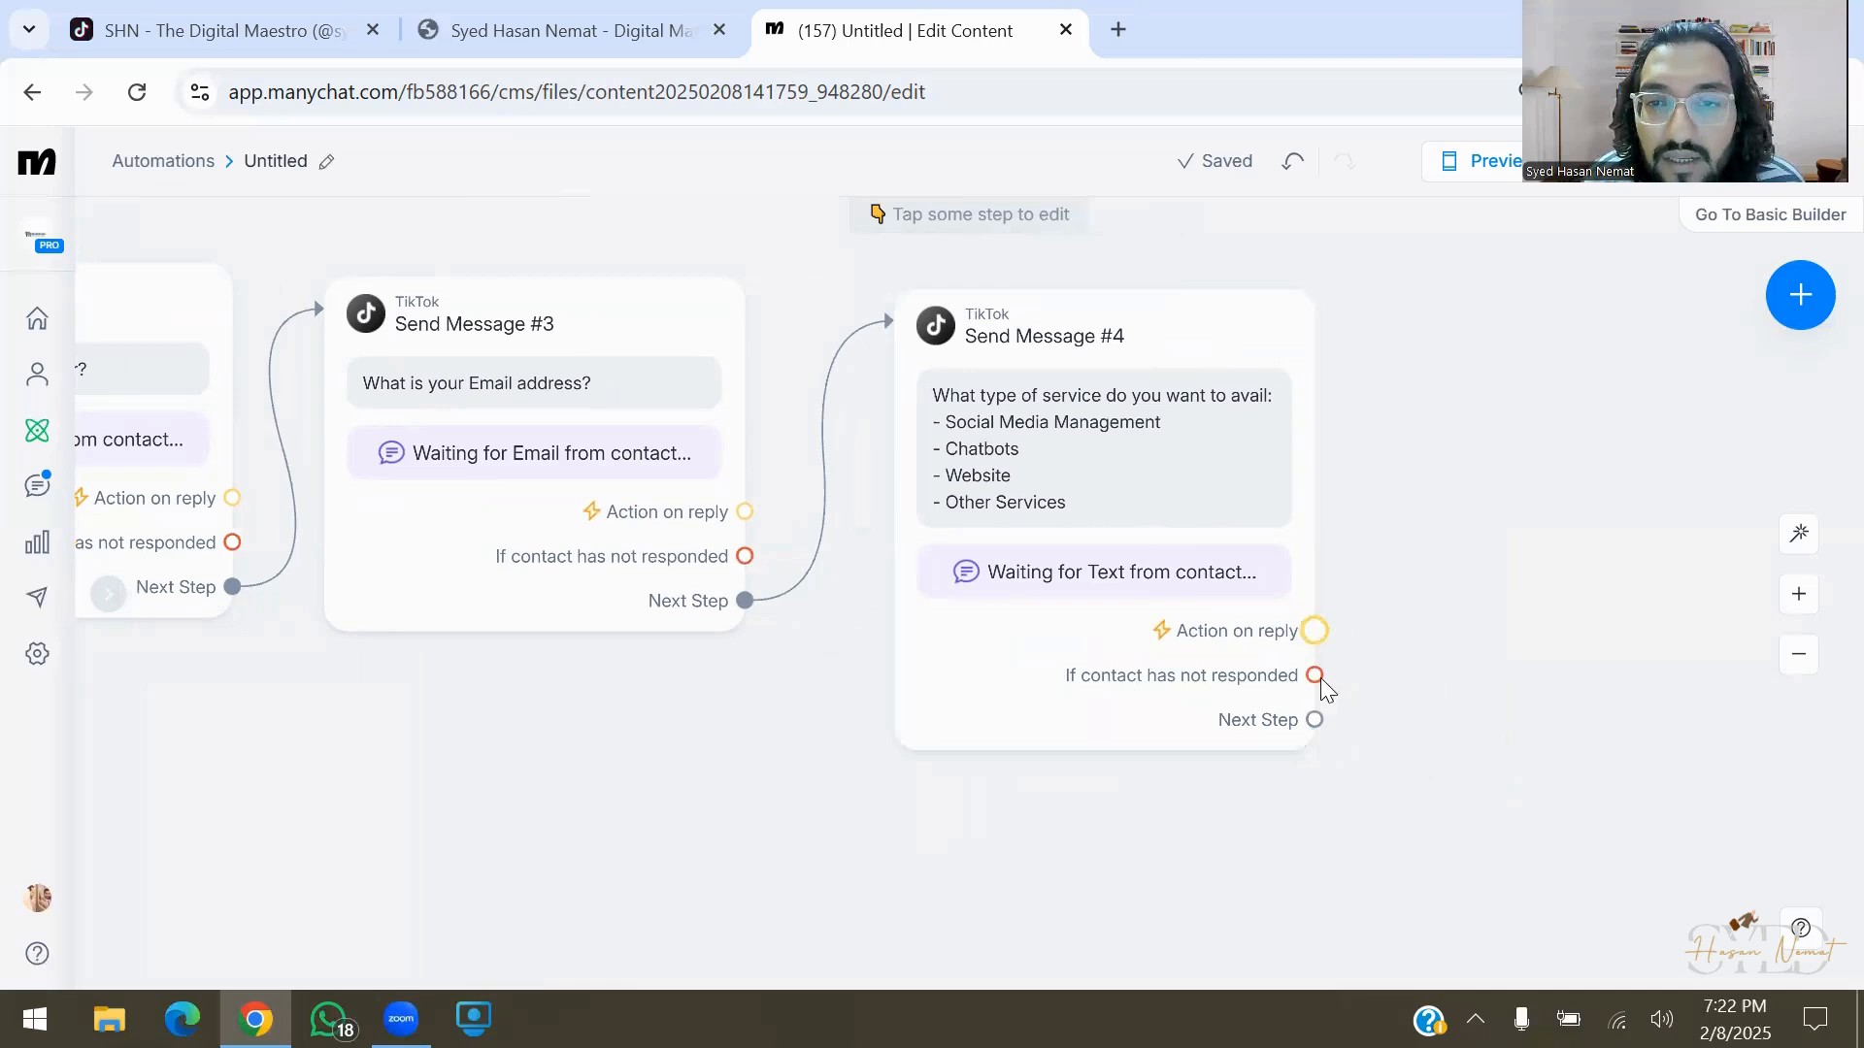
pyautogui.moveTo(1316, 719); pyautogui.dragTo(1357, 765)
pyautogui.click(1357, 765)
pyautogui.hscroll(7, 1357, 765)
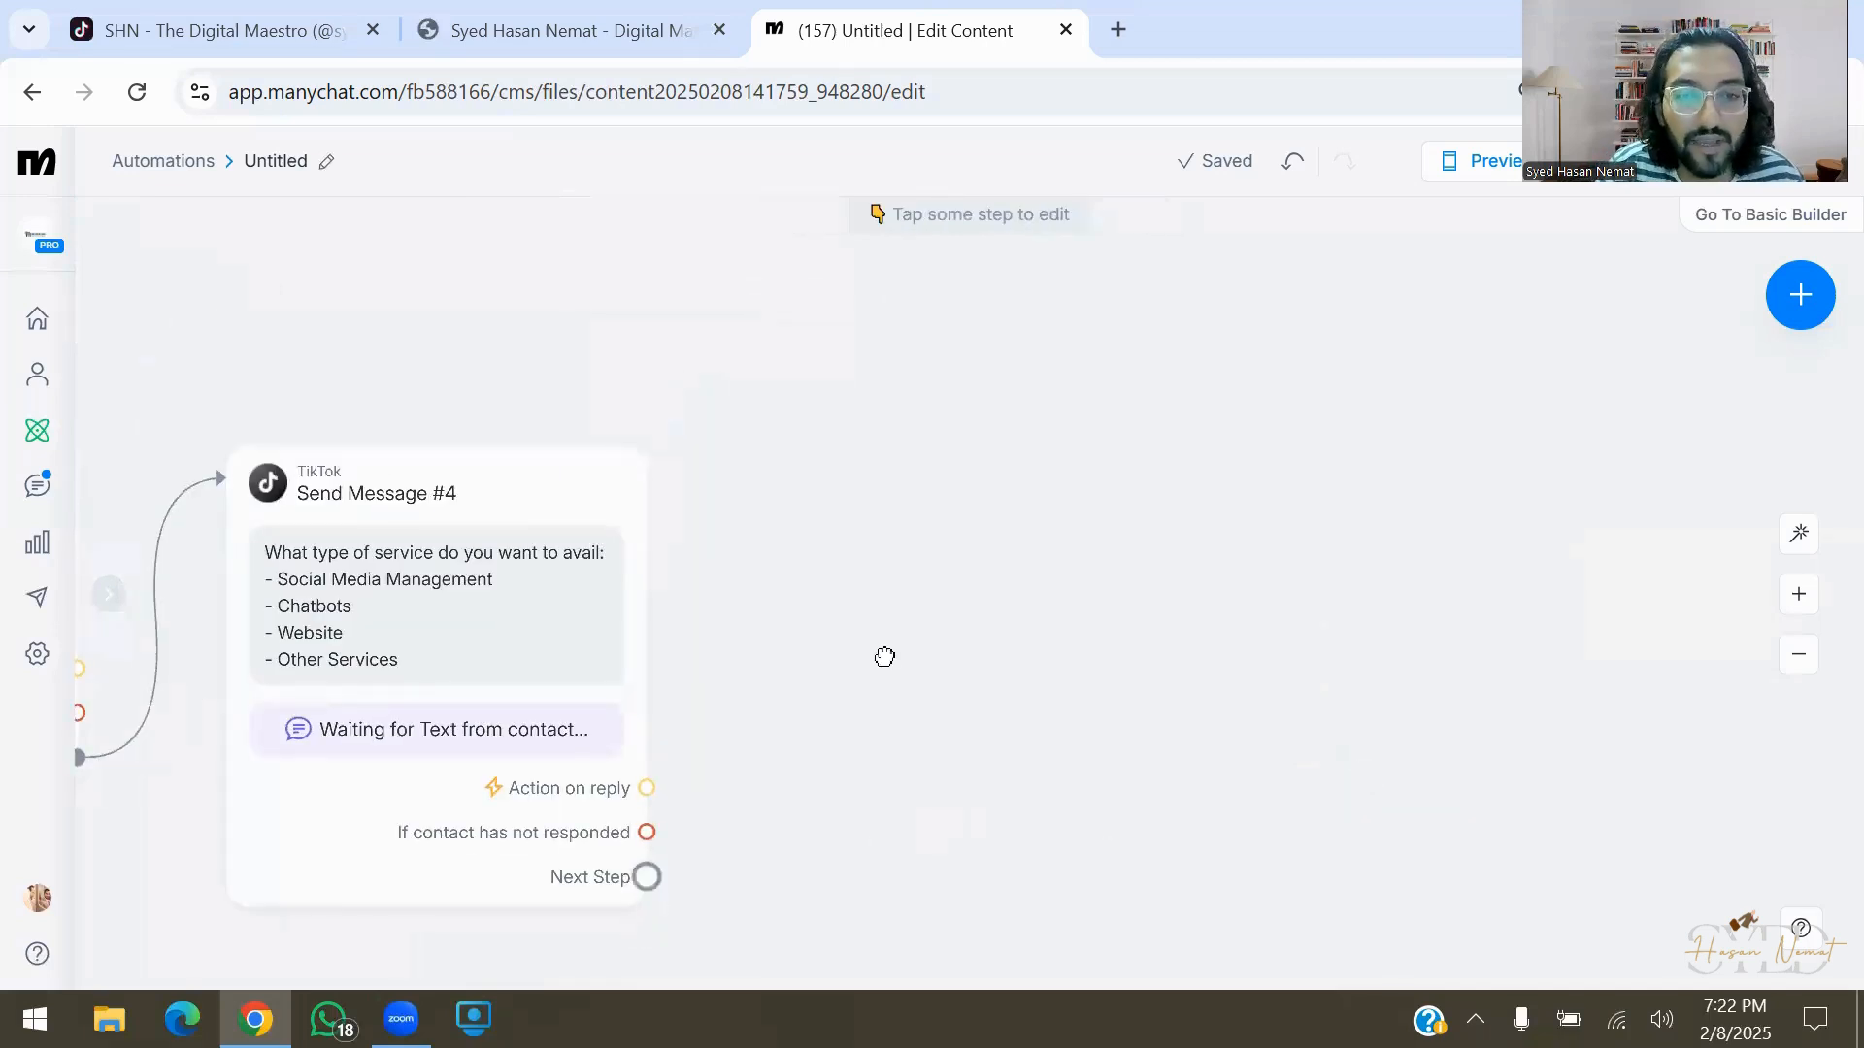
pyautogui.moveTo(646, 877); pyautogui.dragTo(908, 611)
pyautogui.click(1019, 324)
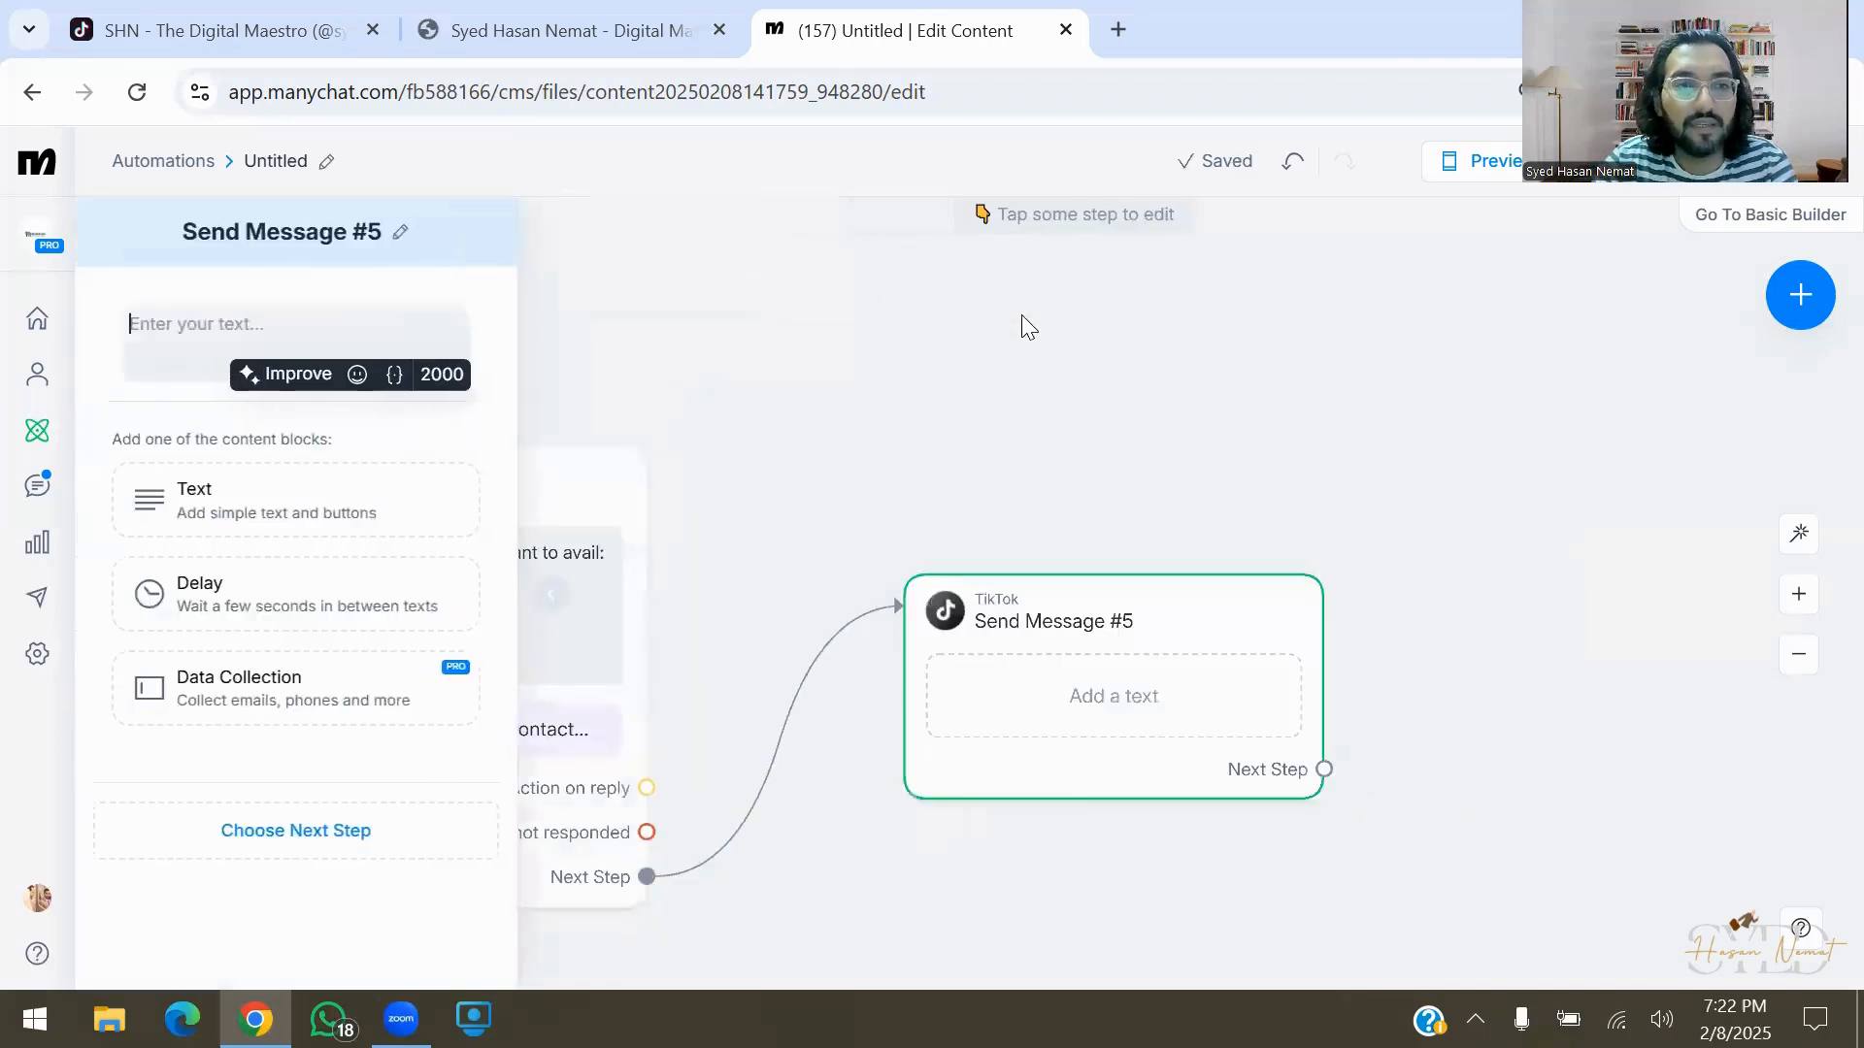
# Write 'Thank you! I will contact you shortly.' as Send Message #5's text
pyautogui.write('Thank you')
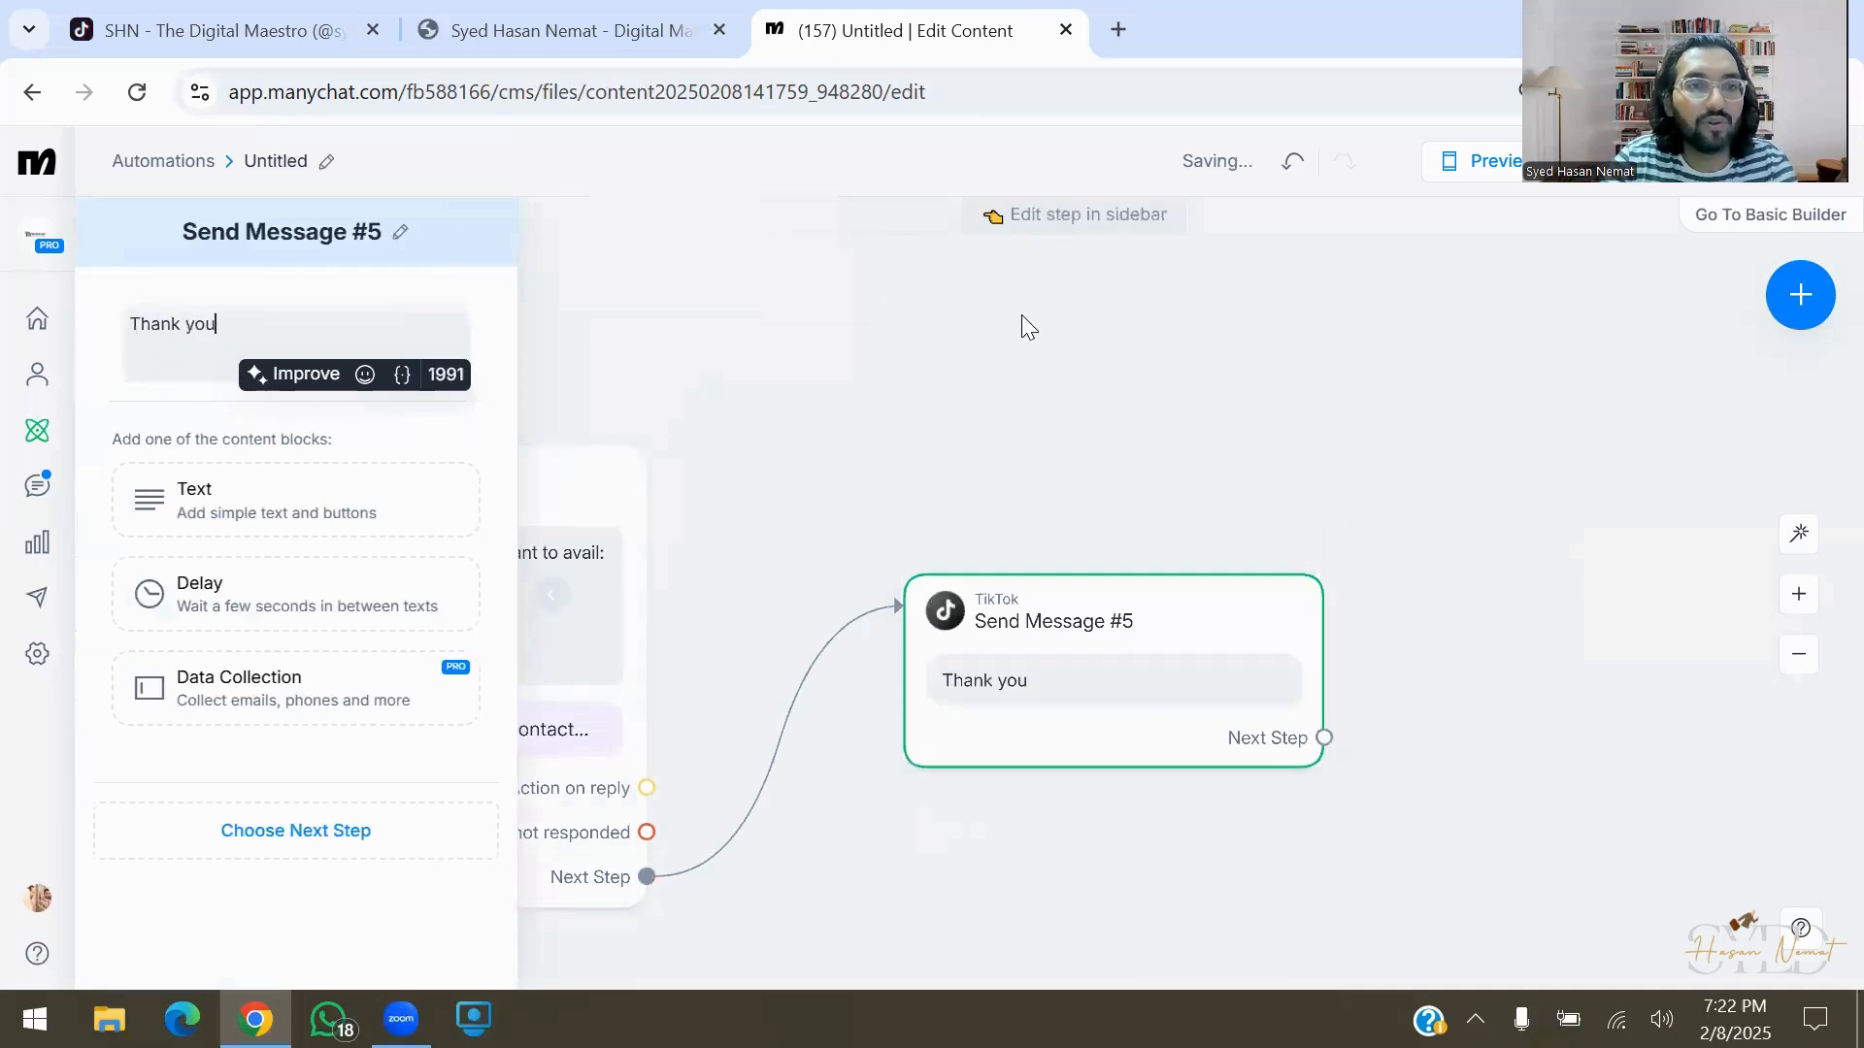
pyautogui.write('! You')
pyautogui.press('BackSpace')
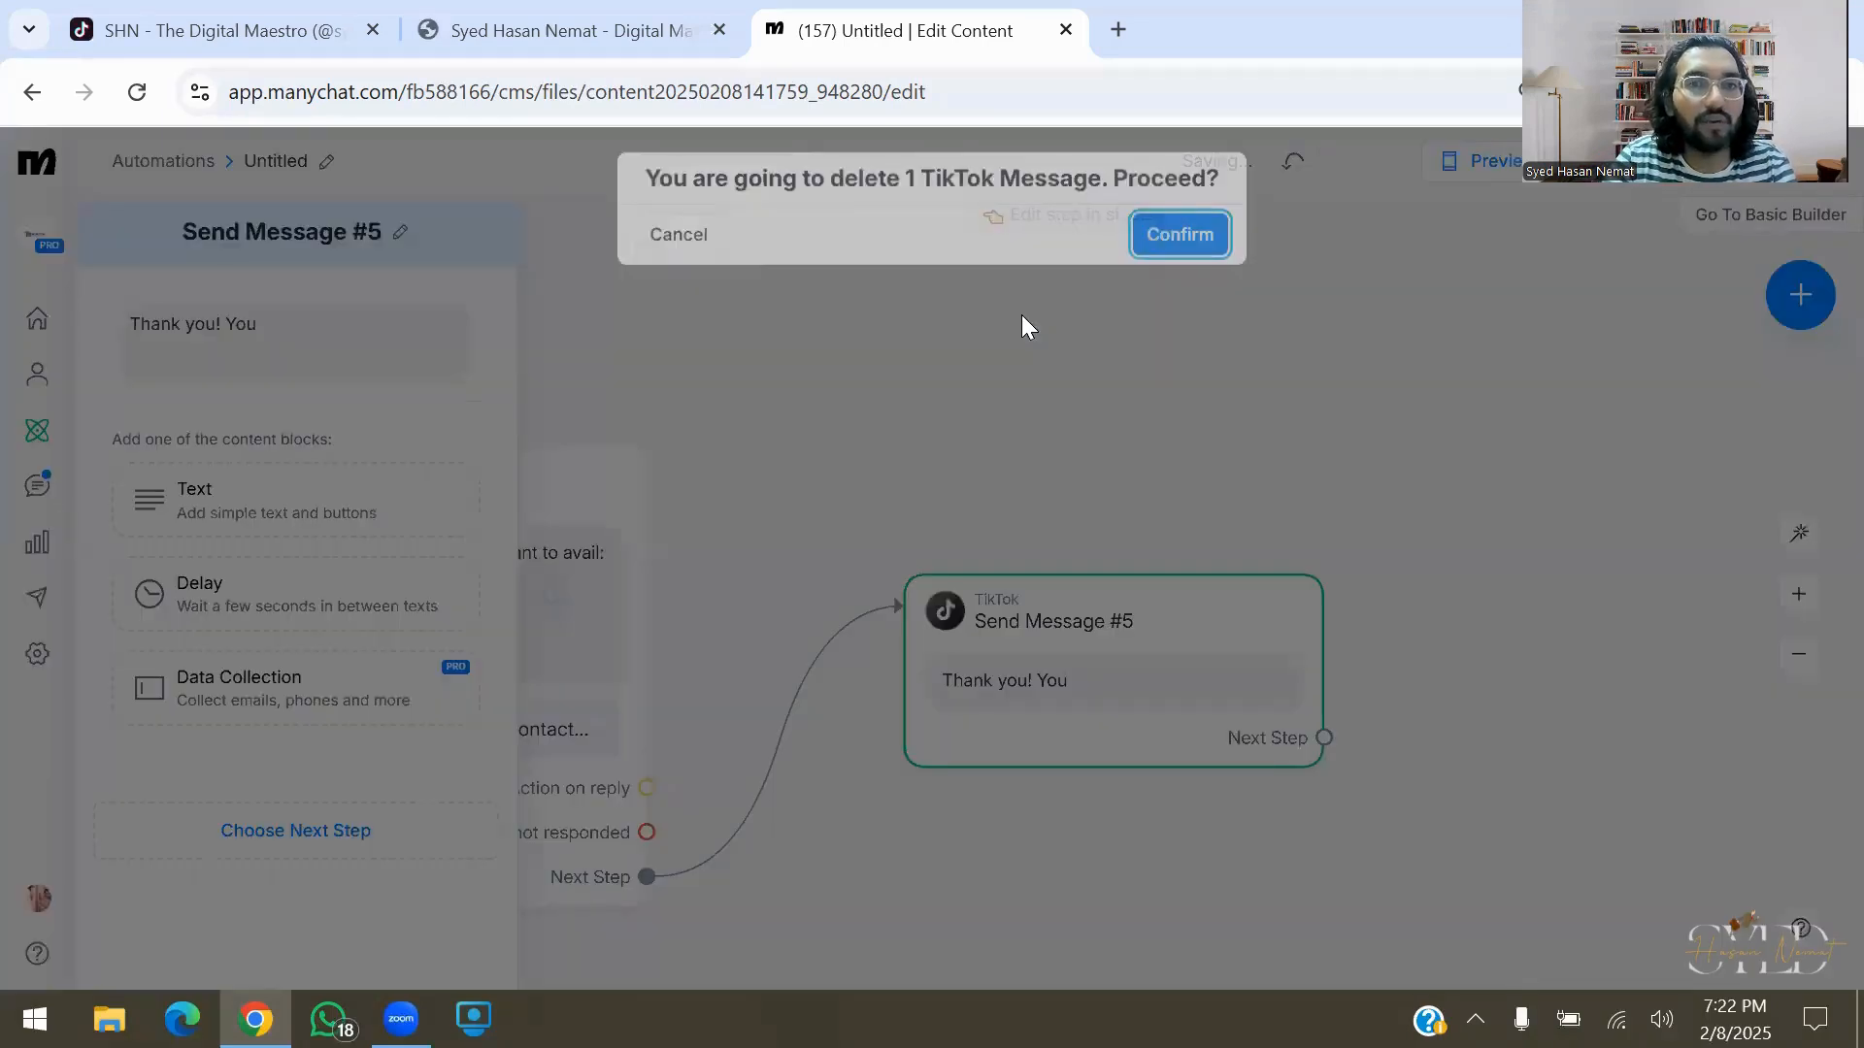
pyautogui.click(680, 243)
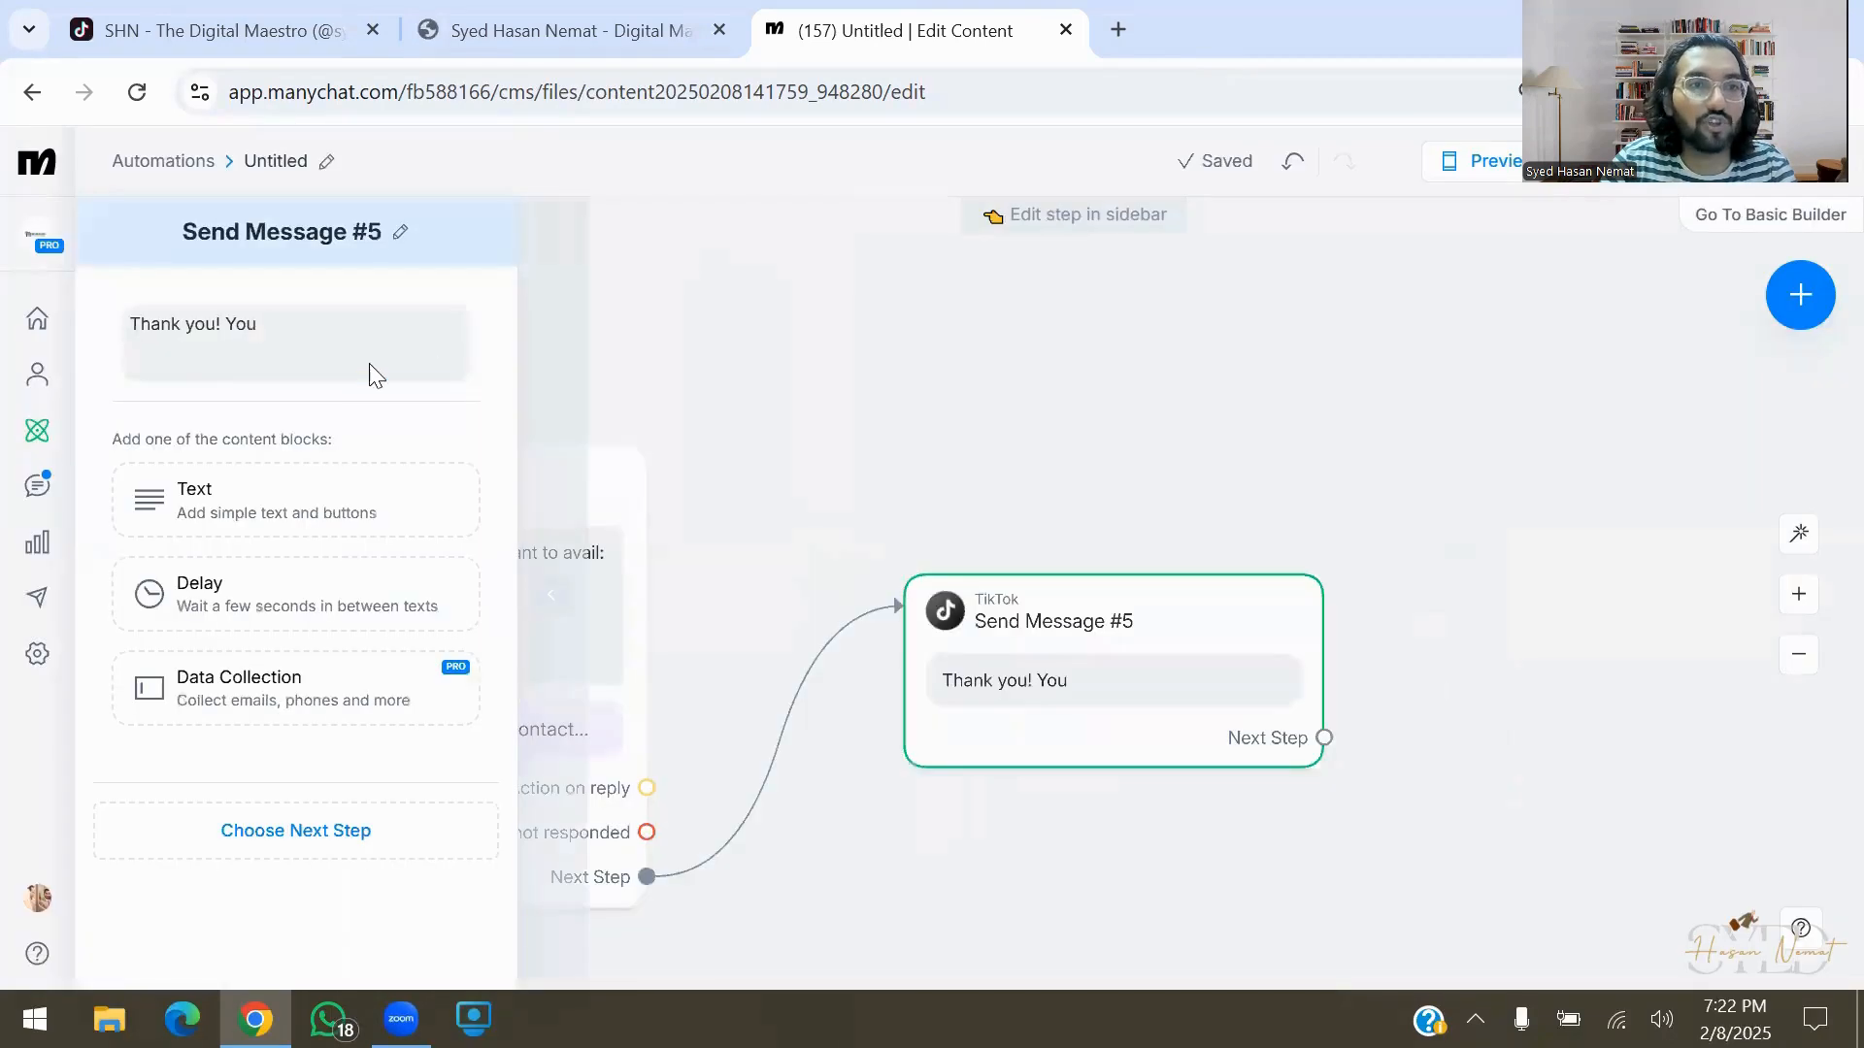
pyautogui.click(321, 336)
pyautogui.press('BackSpace')
pyautogui.press('BackSpace')
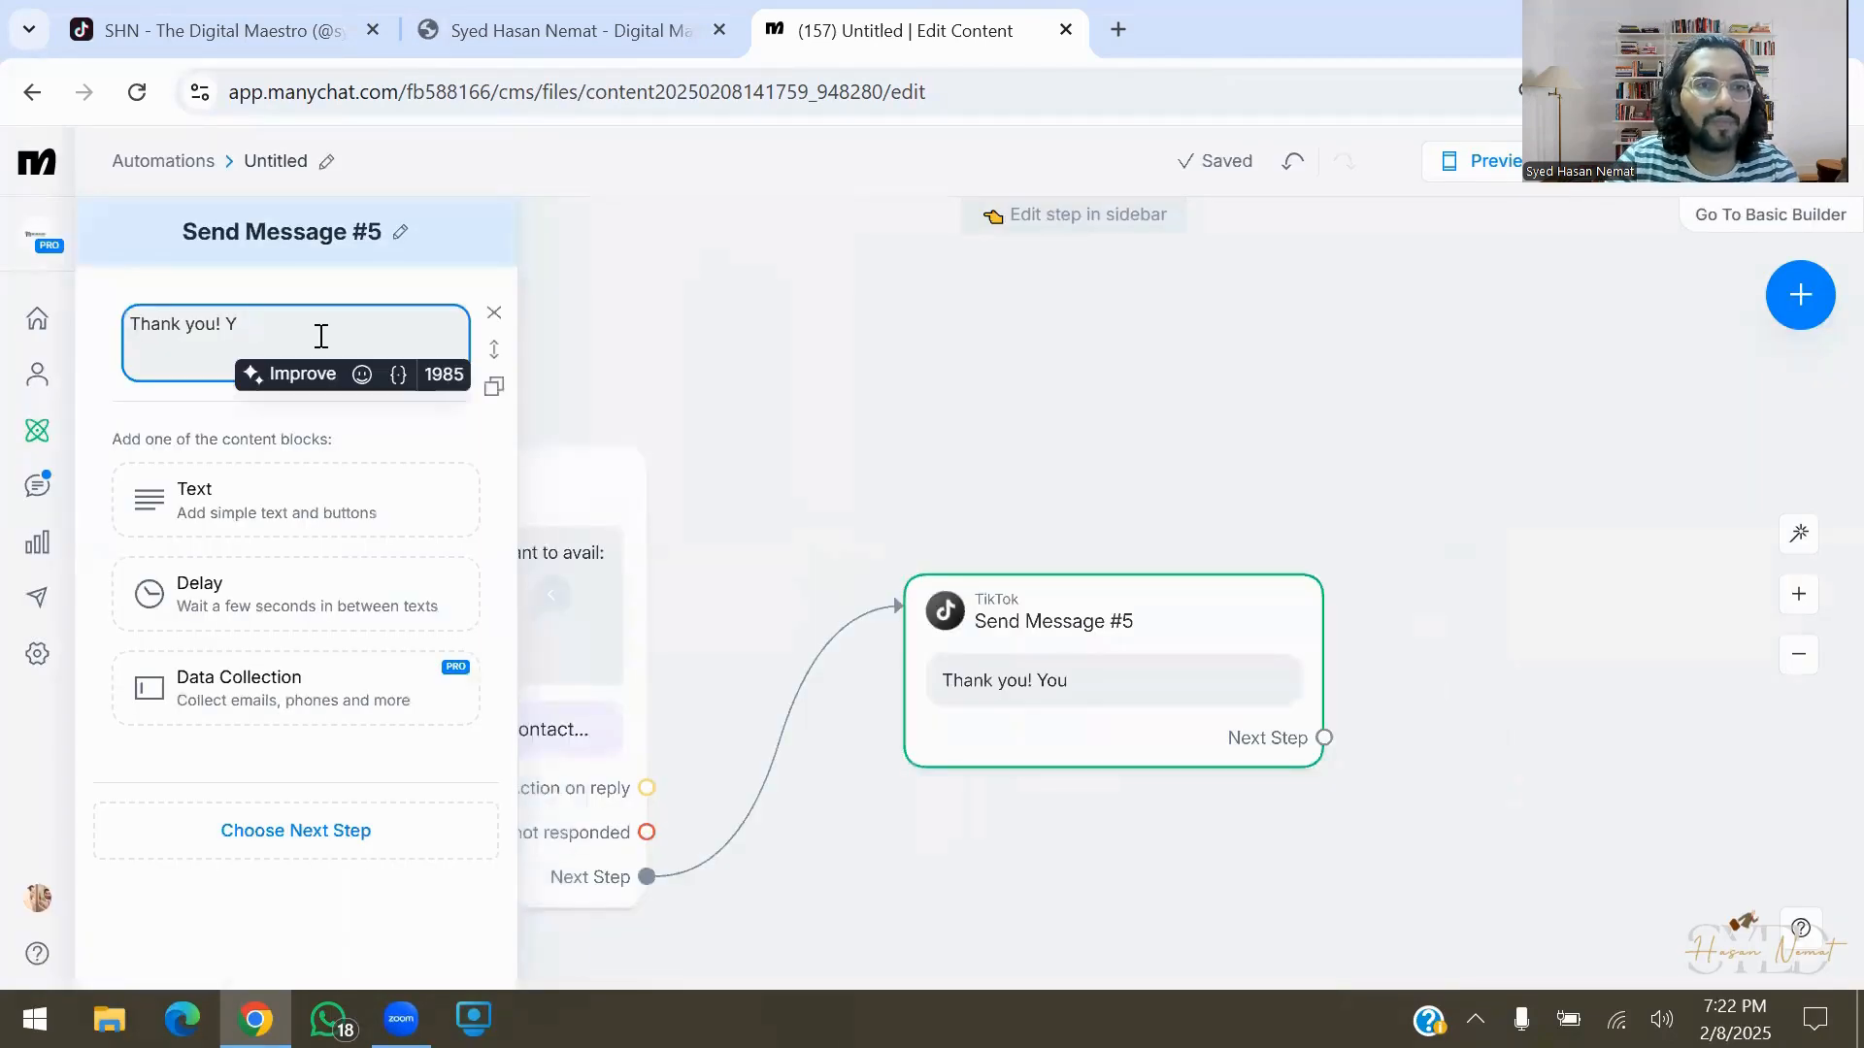
pyautogui.write('I will cont')
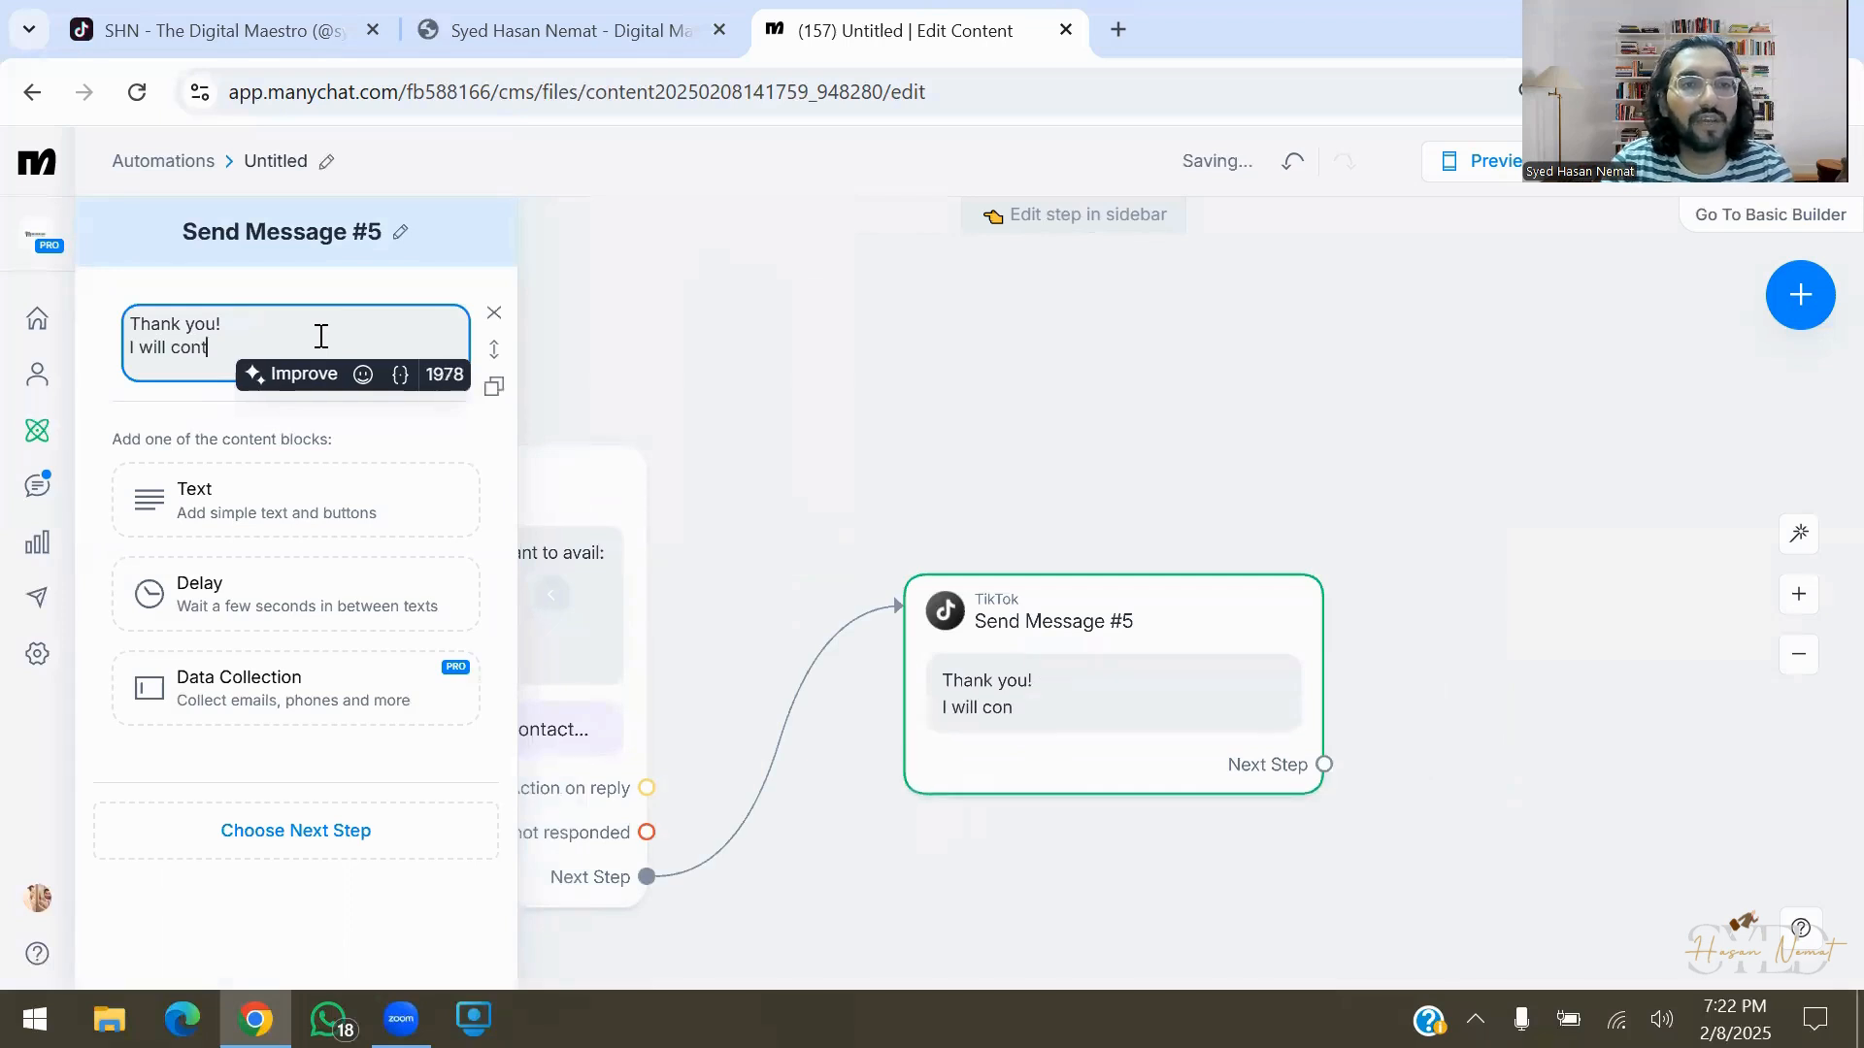
pyautogui.write('act you short')
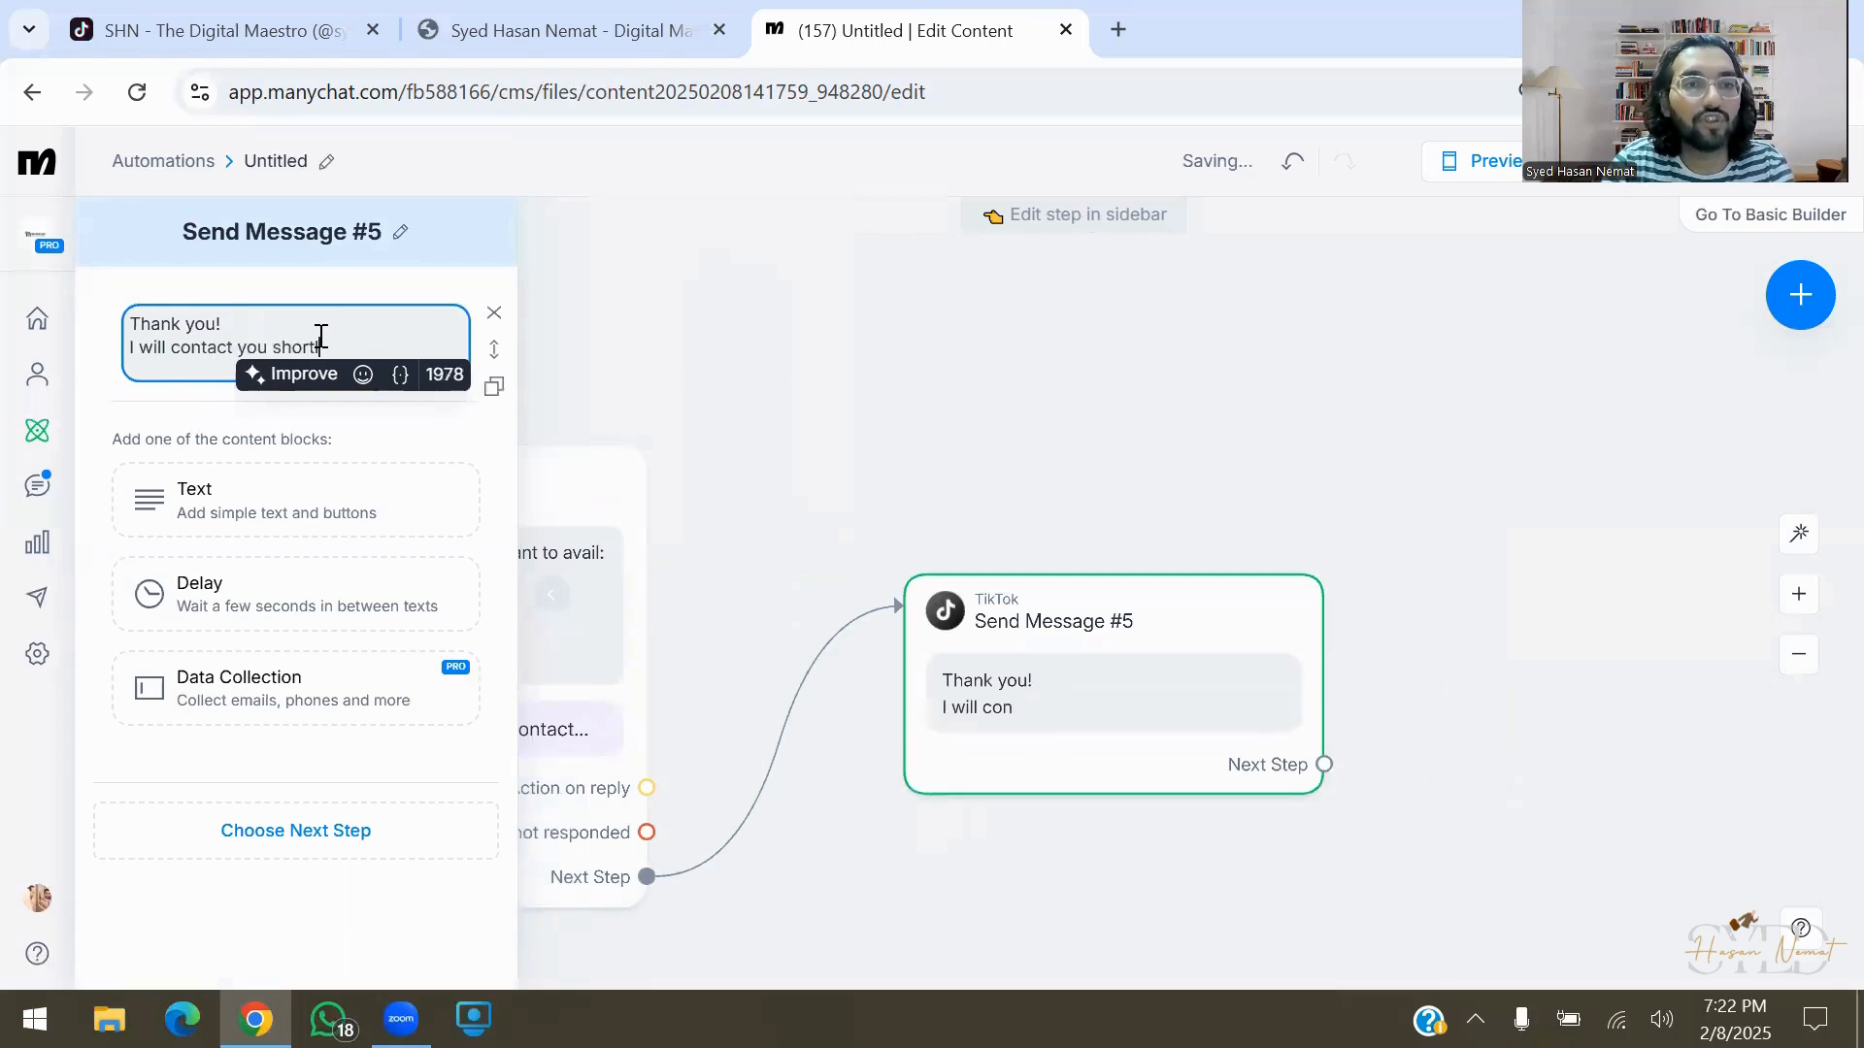
pyautogui.write('ly.')
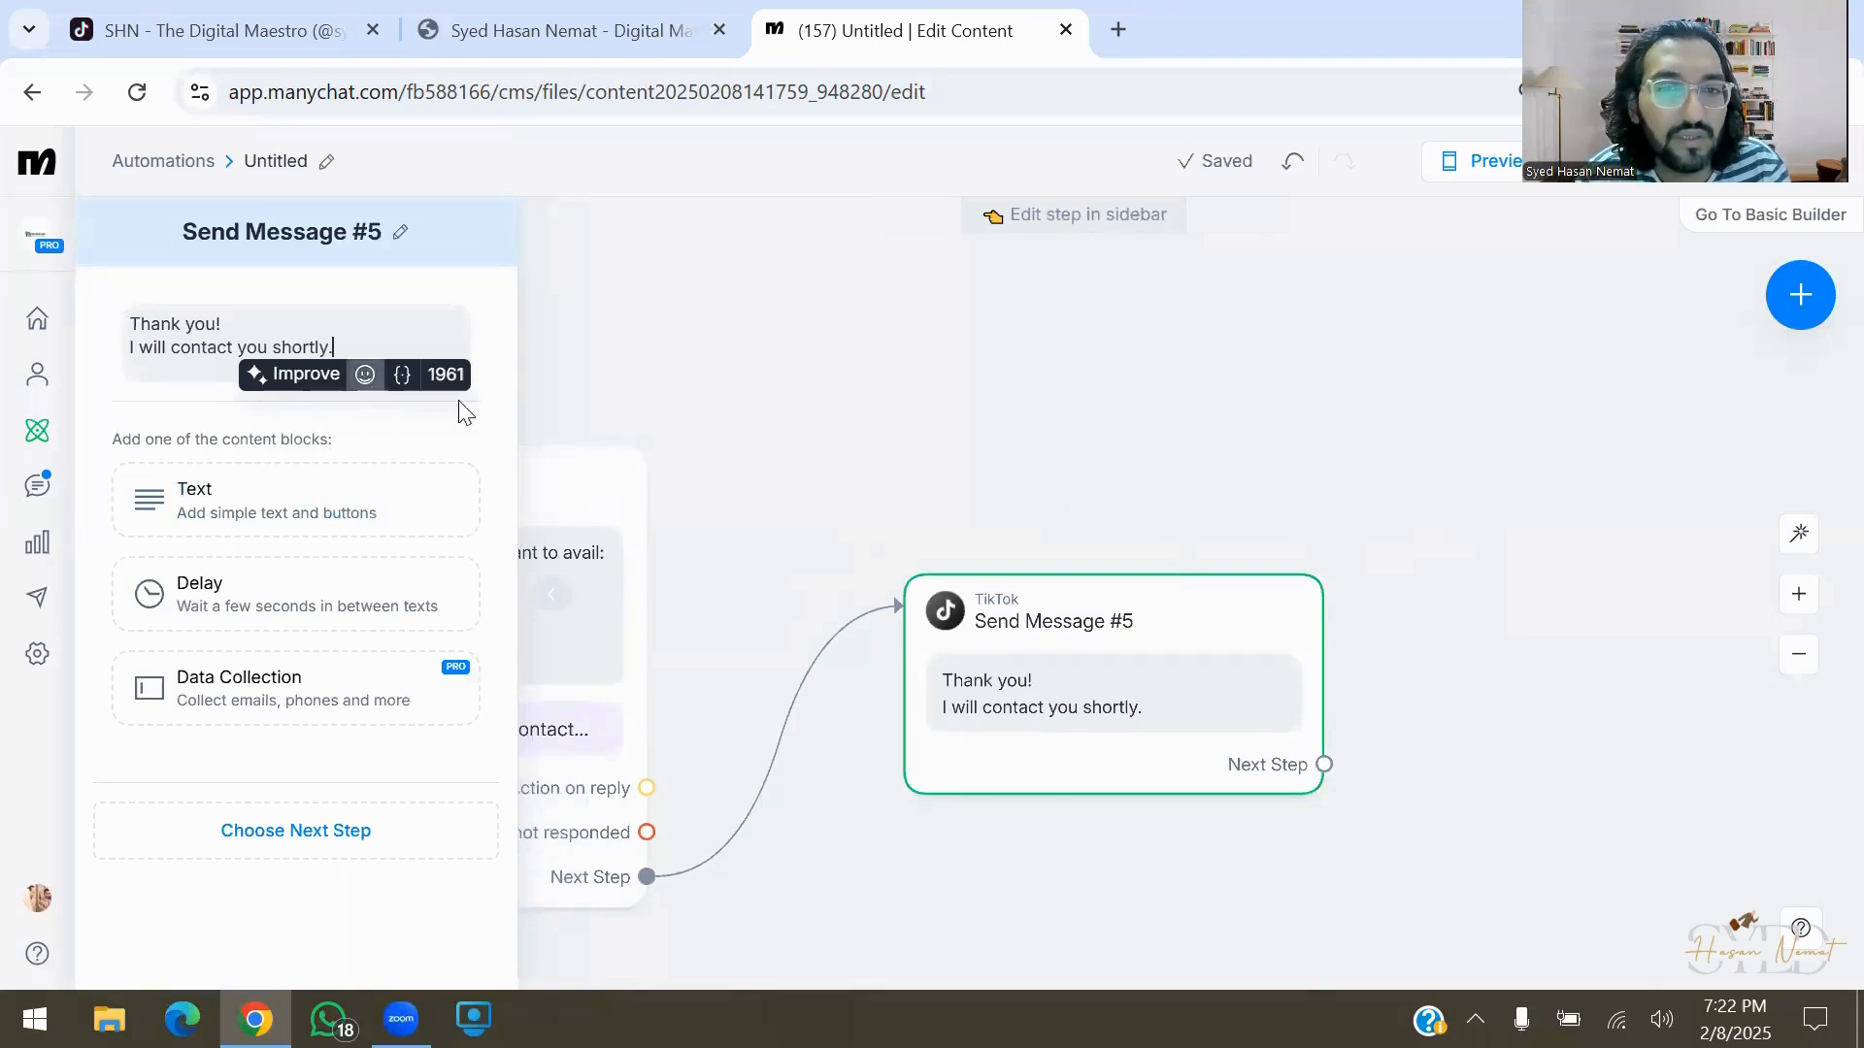
pyautogui.click(810, 394)
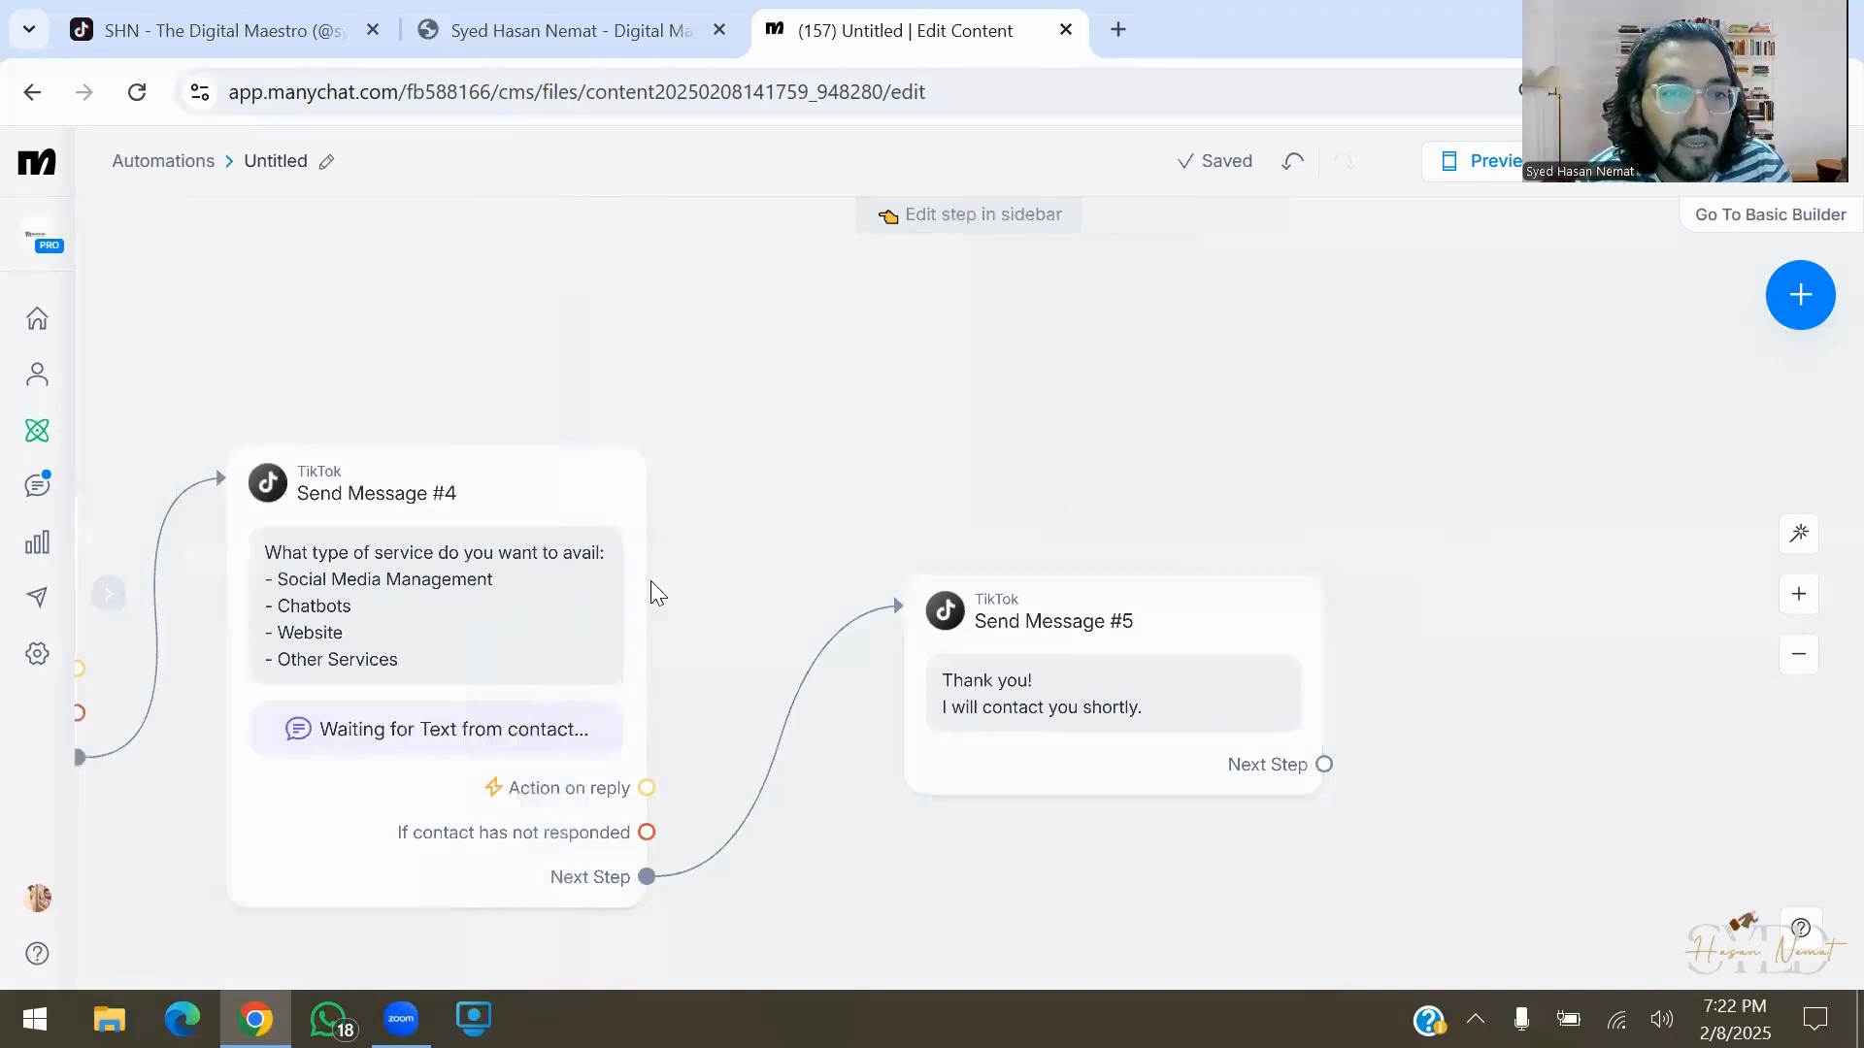
# Line up Send Messages #3, #4 and #5 and zoom in on the flow
pyautogui.moveTo(1020, 536); pyautogui.dragTo(946, 489)
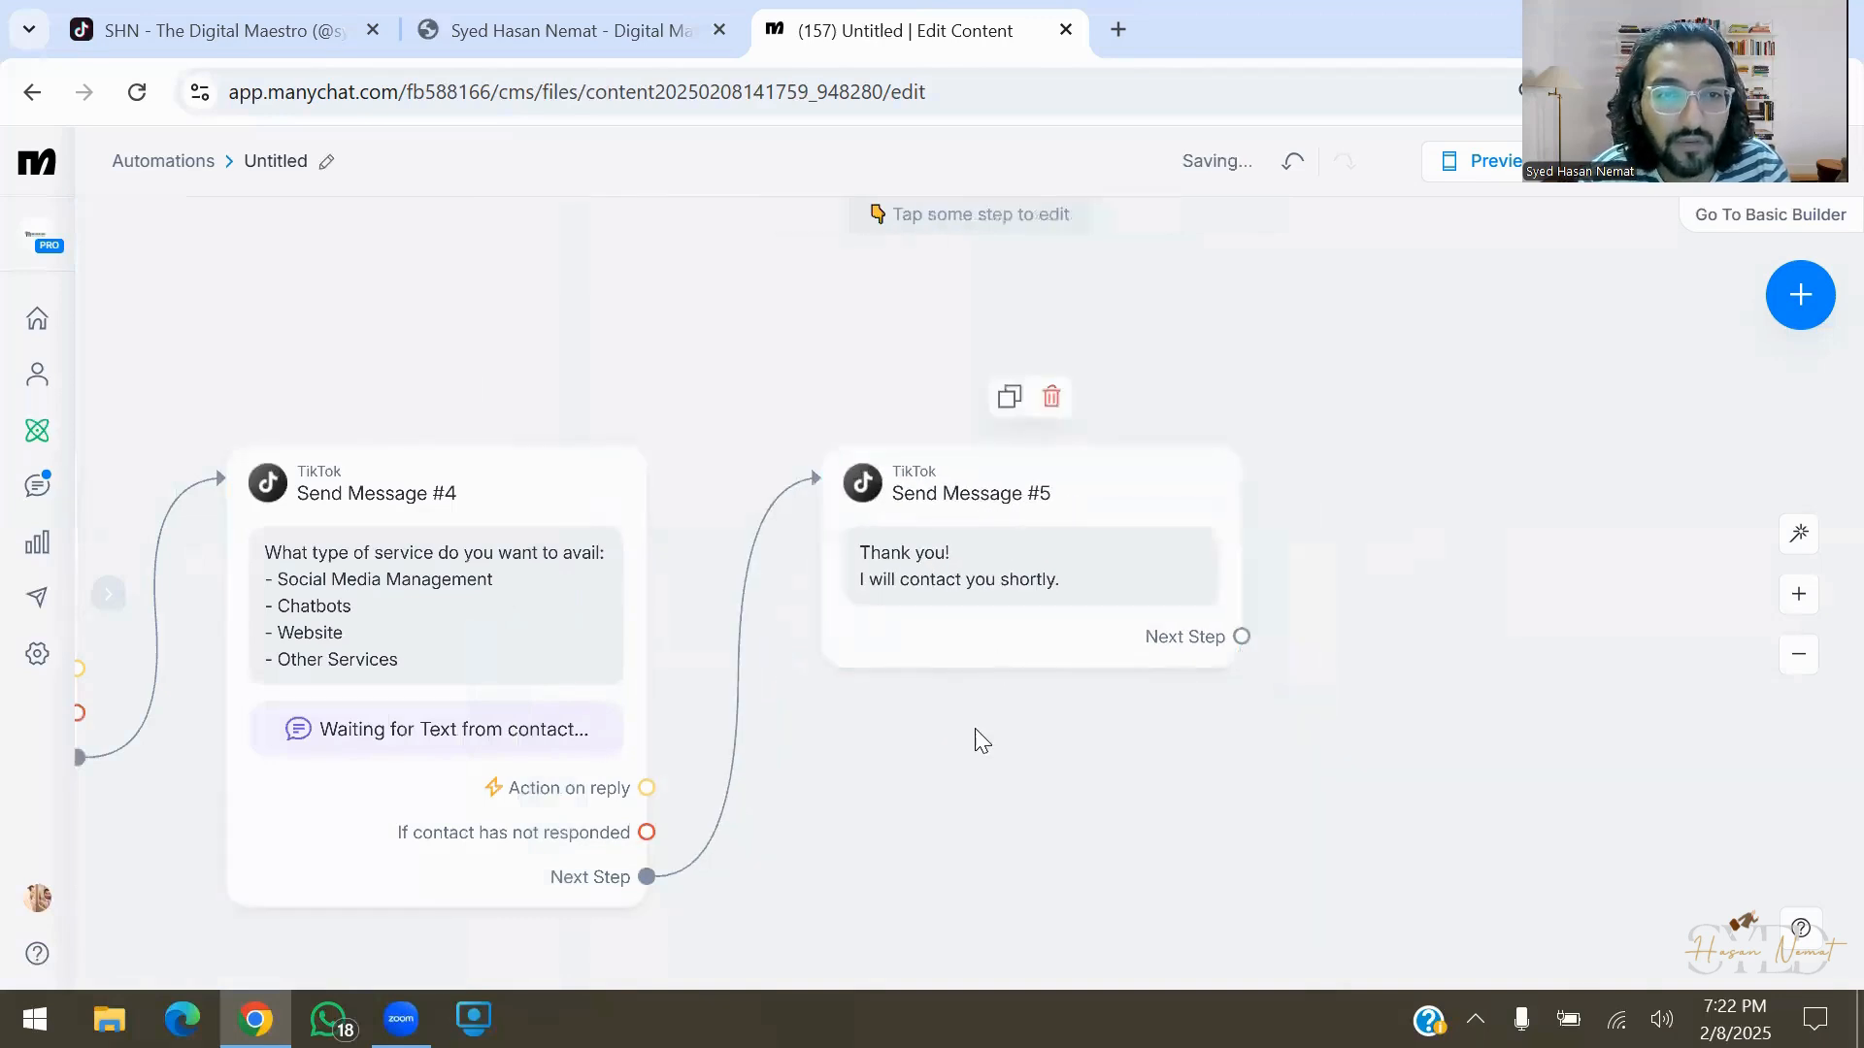
pyautogui.moveTo(979, 739); pyautogui.dragTo(1523, 659)
pyautogui.moveTo(485, 710); pyautogui.dragTo(361, 687)
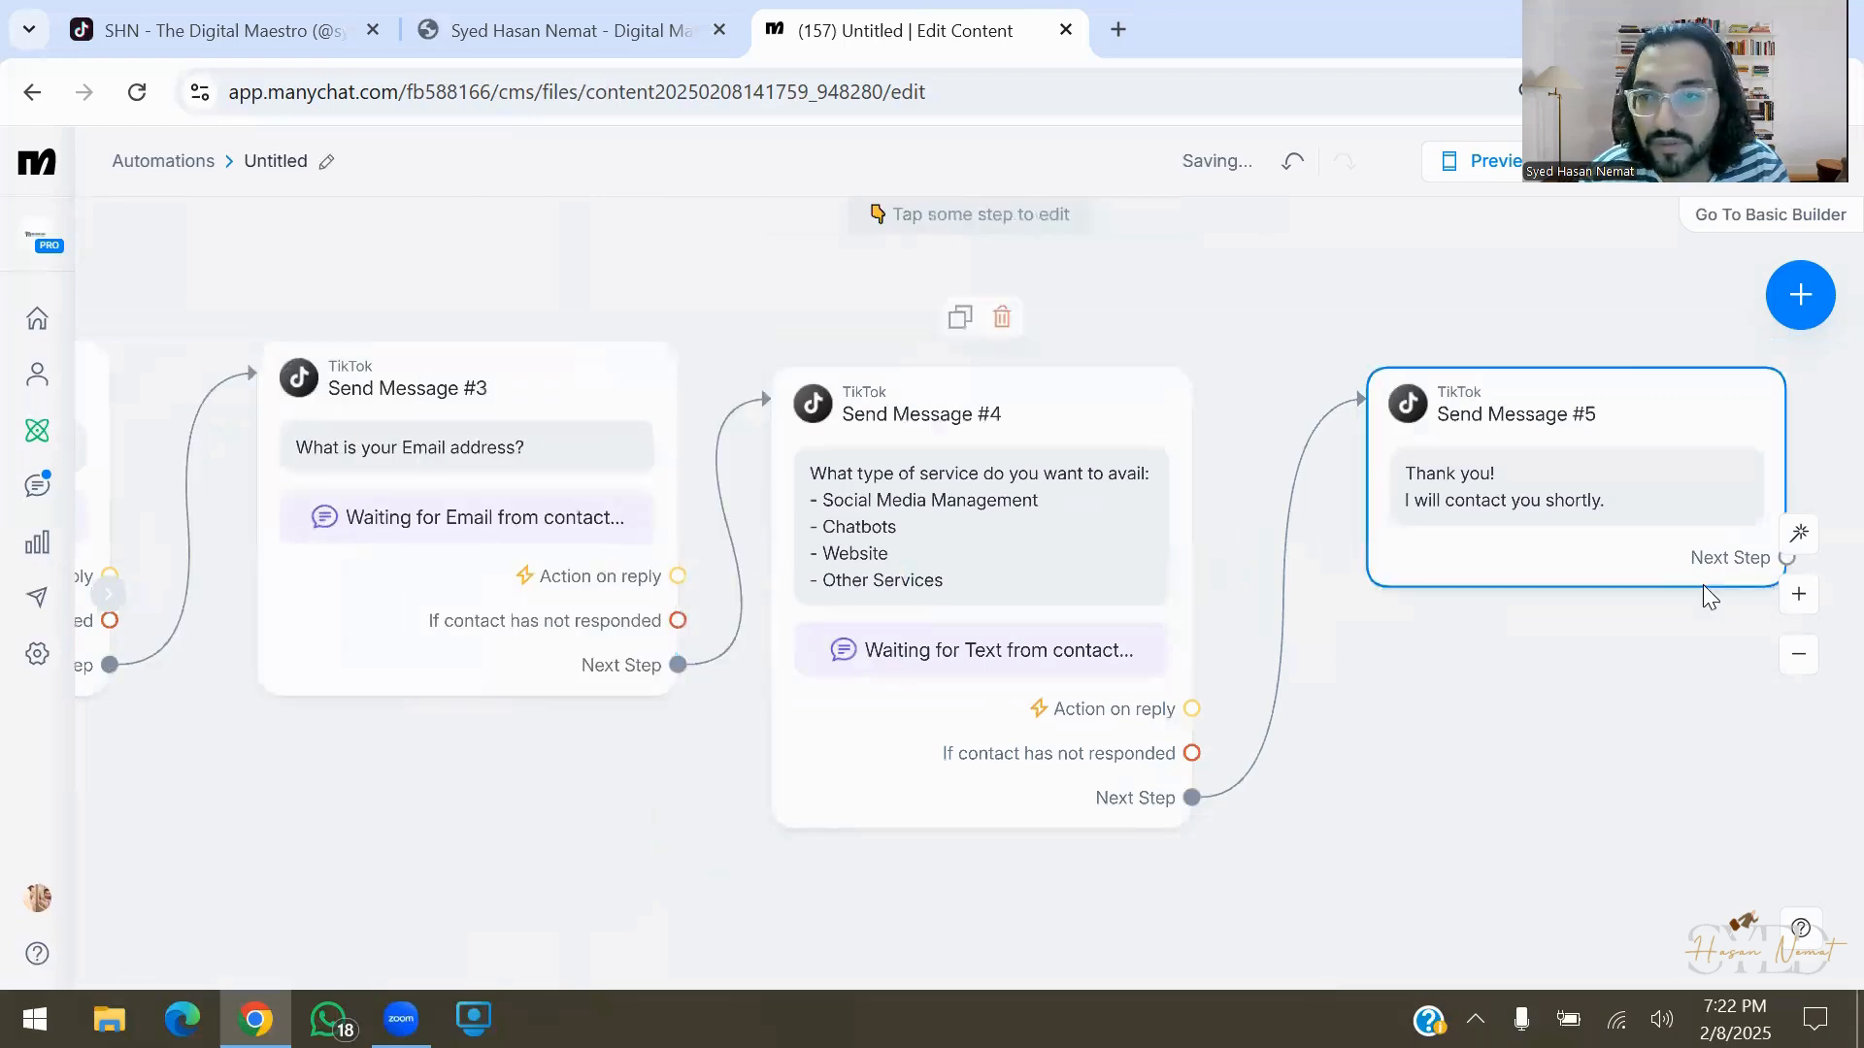
pyautogui.click(1798, 594)
pyautogui.click(1798, 594)
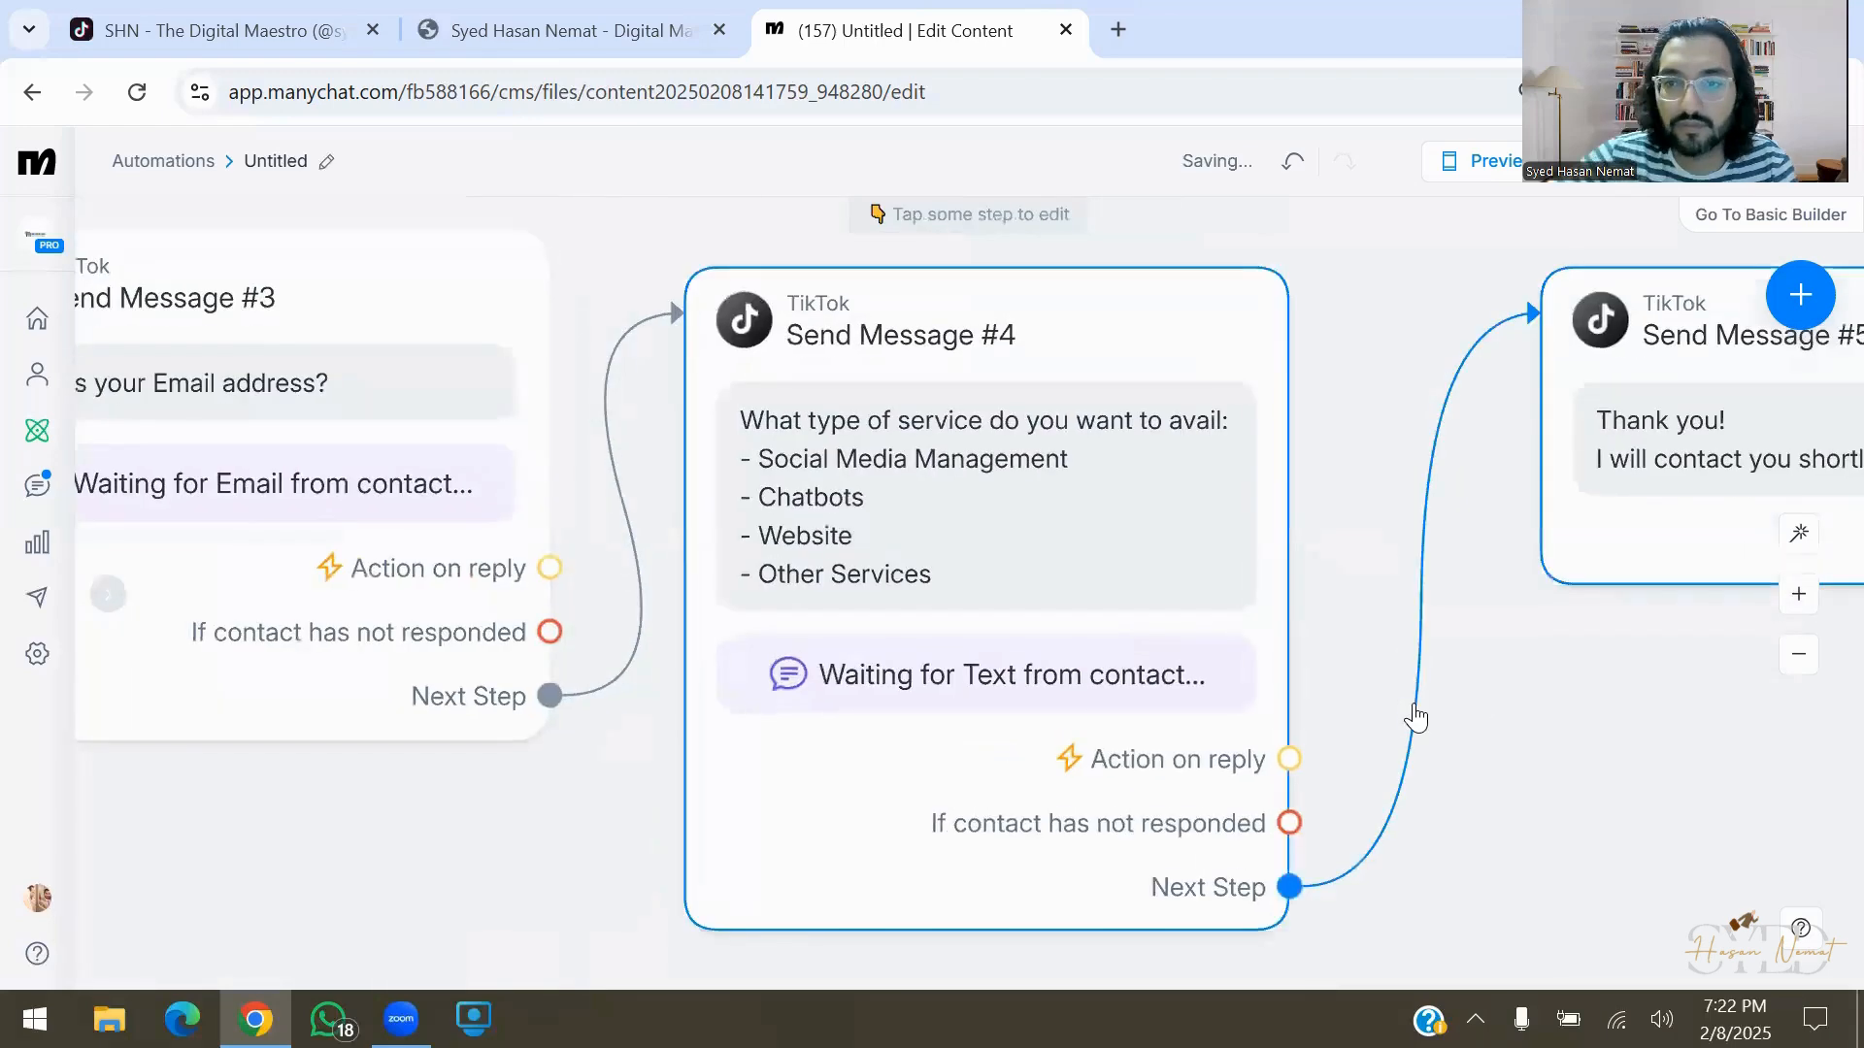
pyautogui.scroll(-4, 1415, 716)
pyautogui.scroll(-5, 1415, 717)
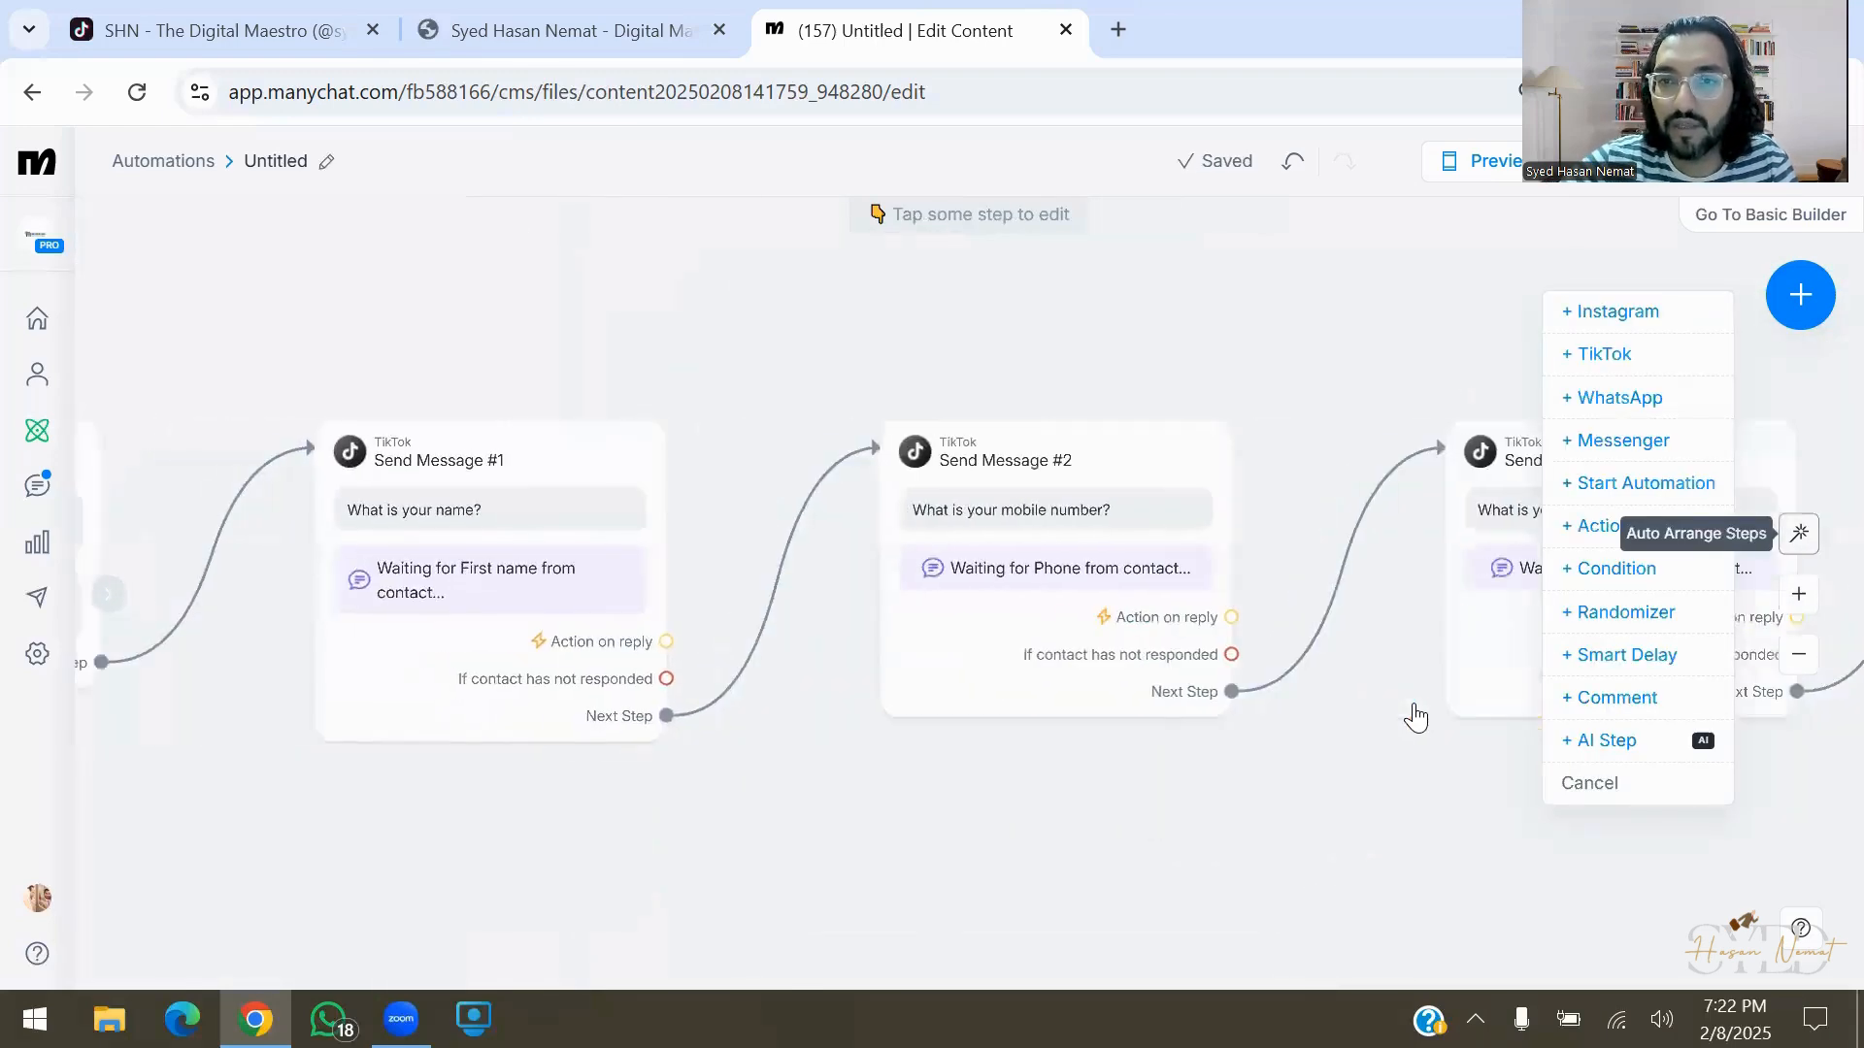
pyautogui.hscroll(4, 1415, 716)
pyautogui.scroll(4, 1415, 716)
pyautogui.rightClick(1415, 717)
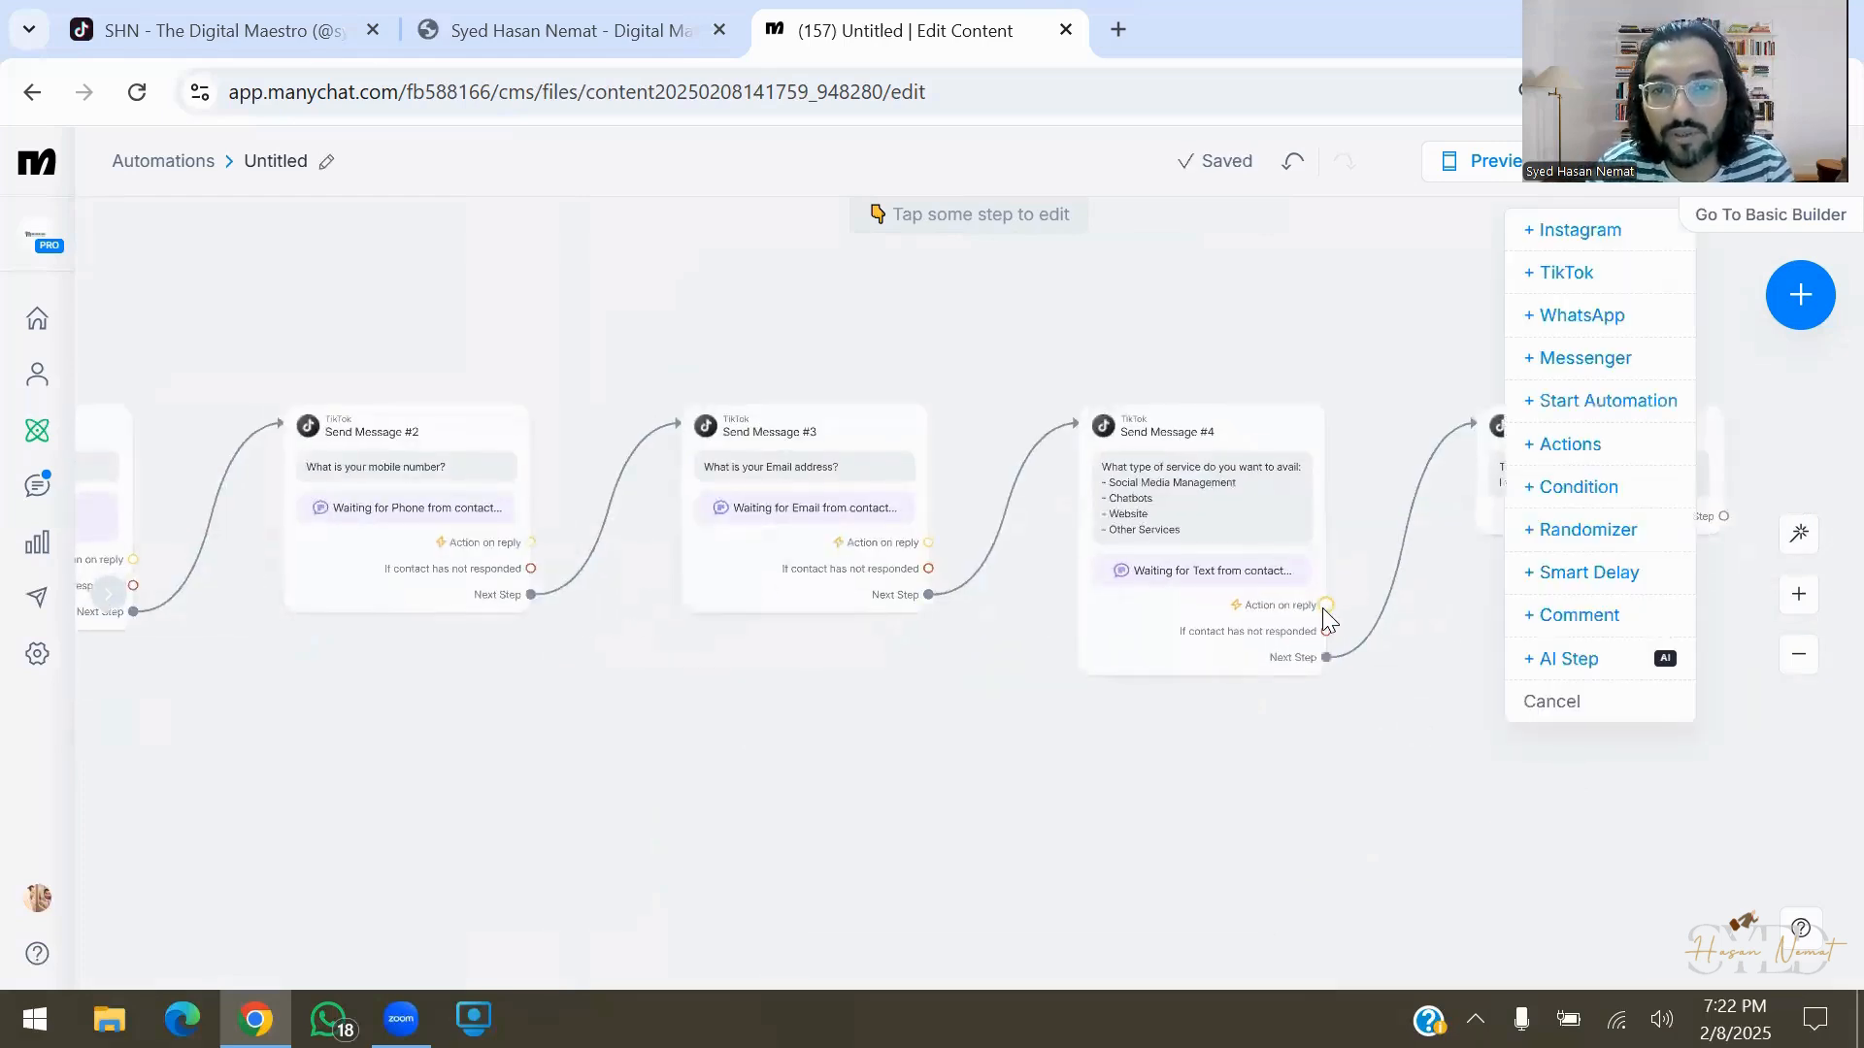
pyautogui.click(1322, 608)
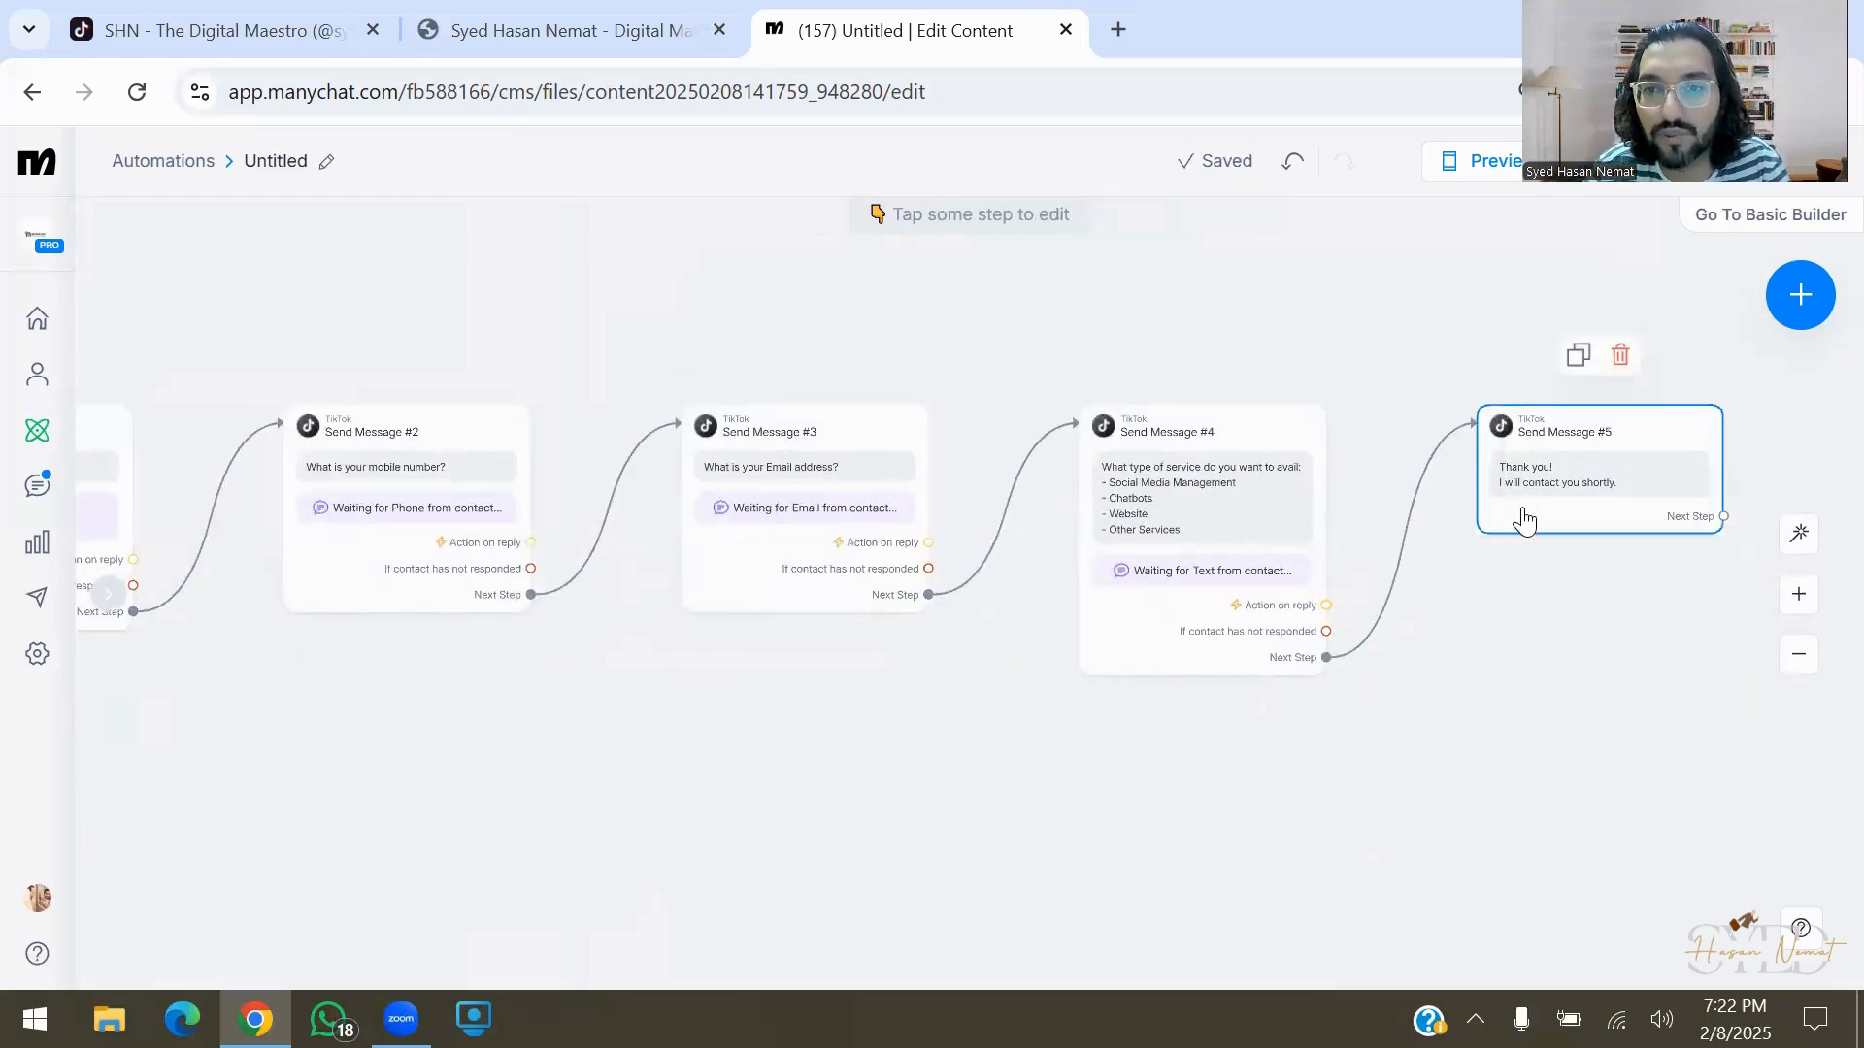
pyautogui.moveTo(1524, 504); pyautogui.dragTo(1516, 536)
pyautogui.hscroll(-5, 1210, 742)
pyautogui.moveTo(1208, 740); pyautogui.dragTo(1170, 734)
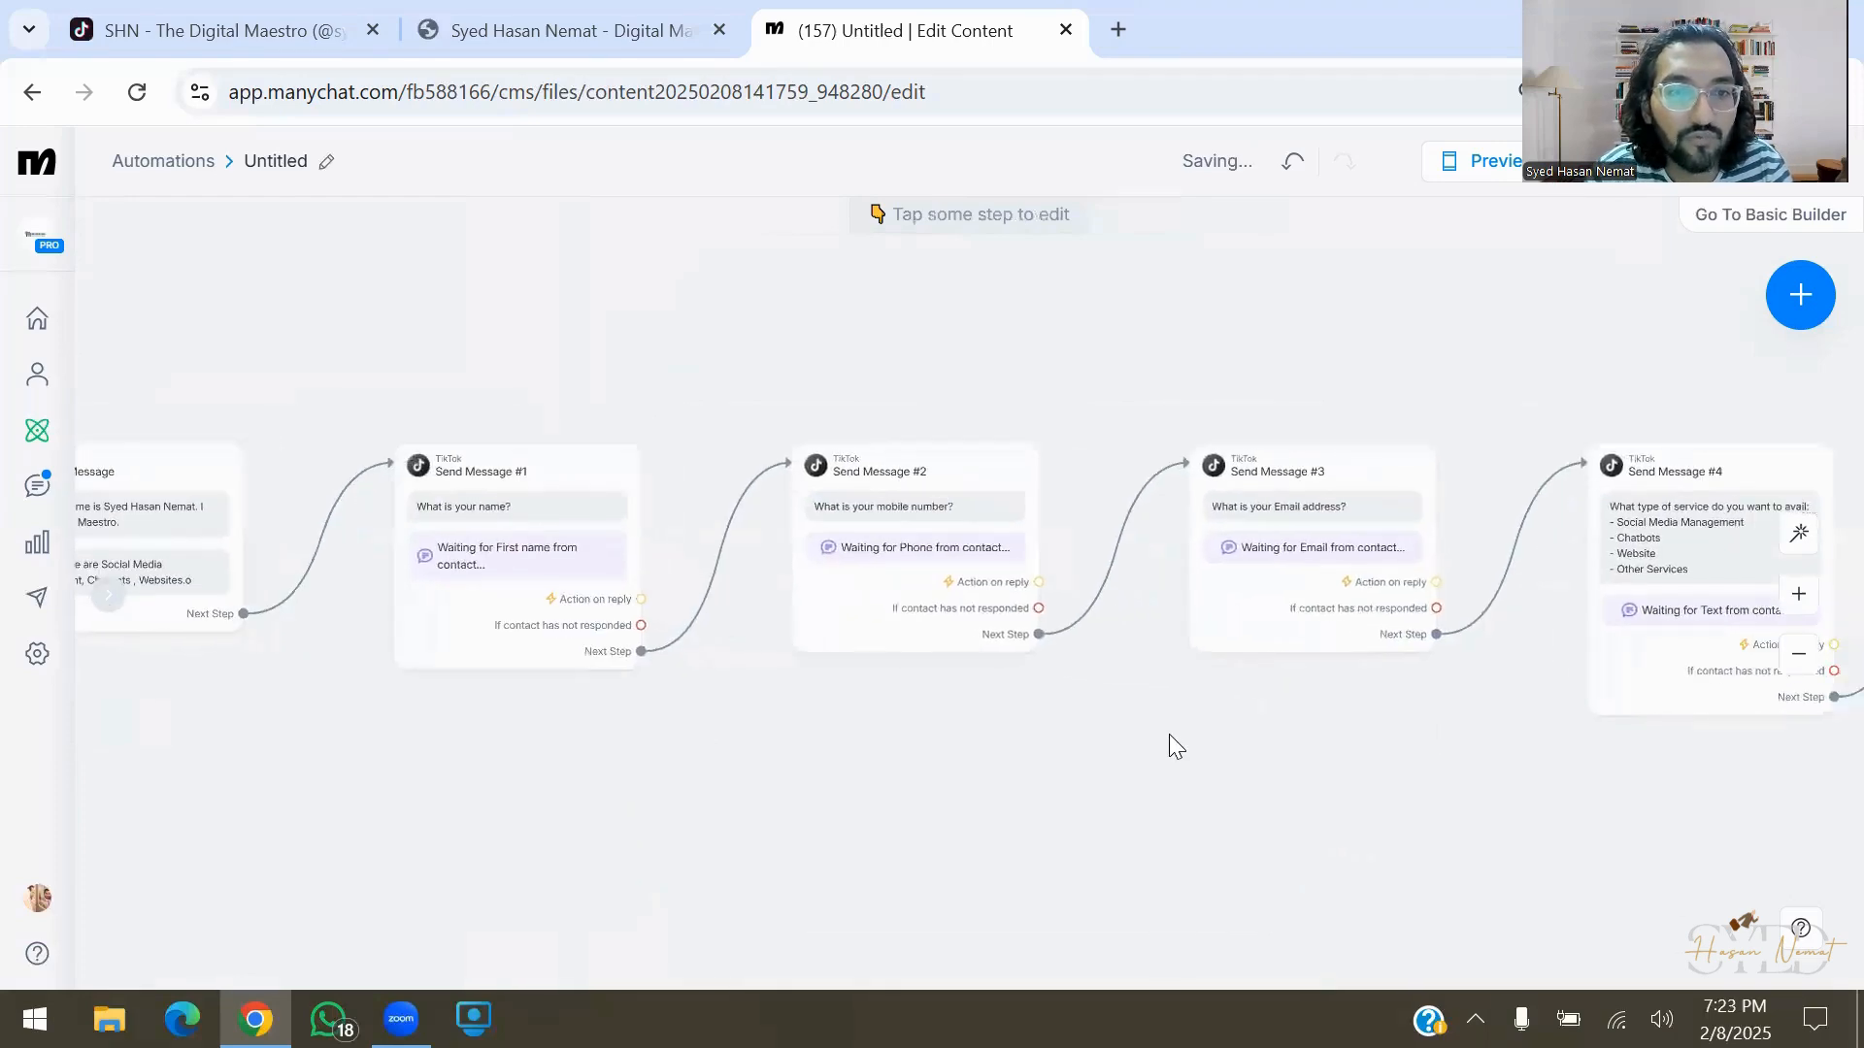
pyautogui.hscroll(5, 1149, 738)
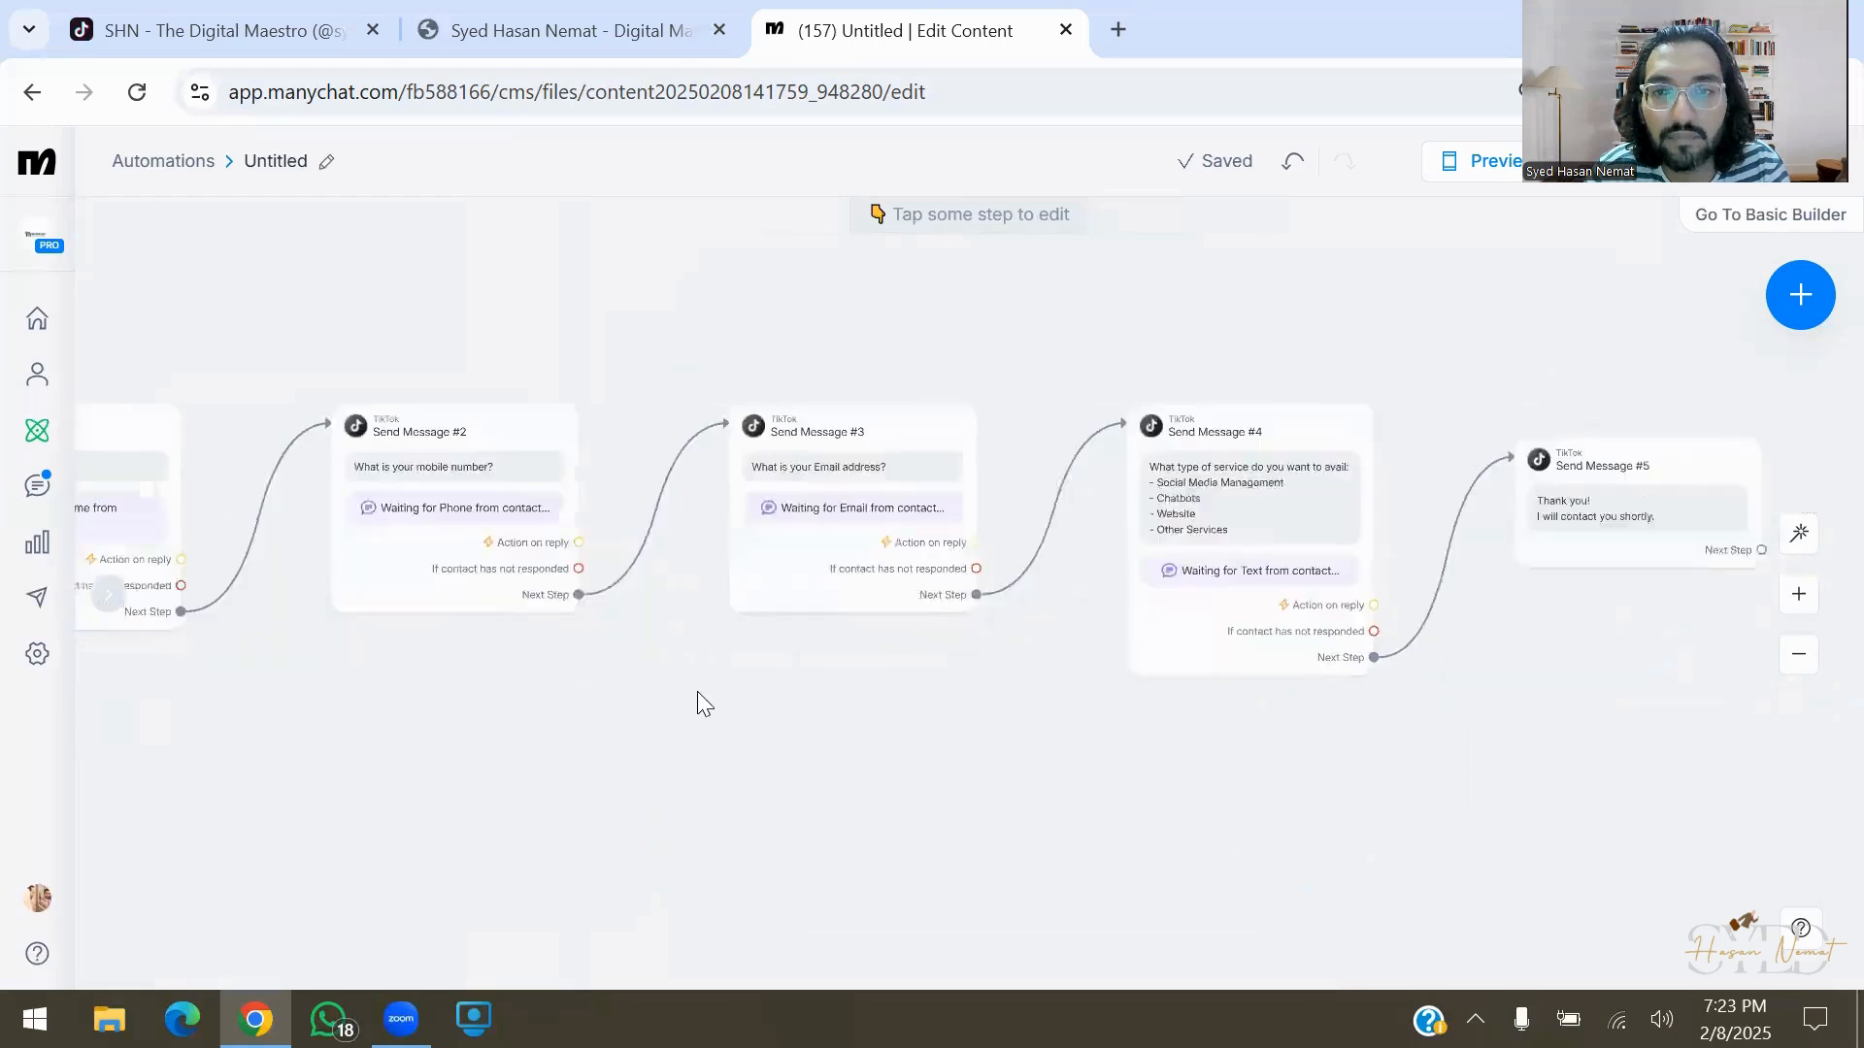
# Add an Actions step after the service reply using Google Sheets > Insert row
pyautogui.moveTo(1363, 602); pyautogui.dragTo(1252, 312)
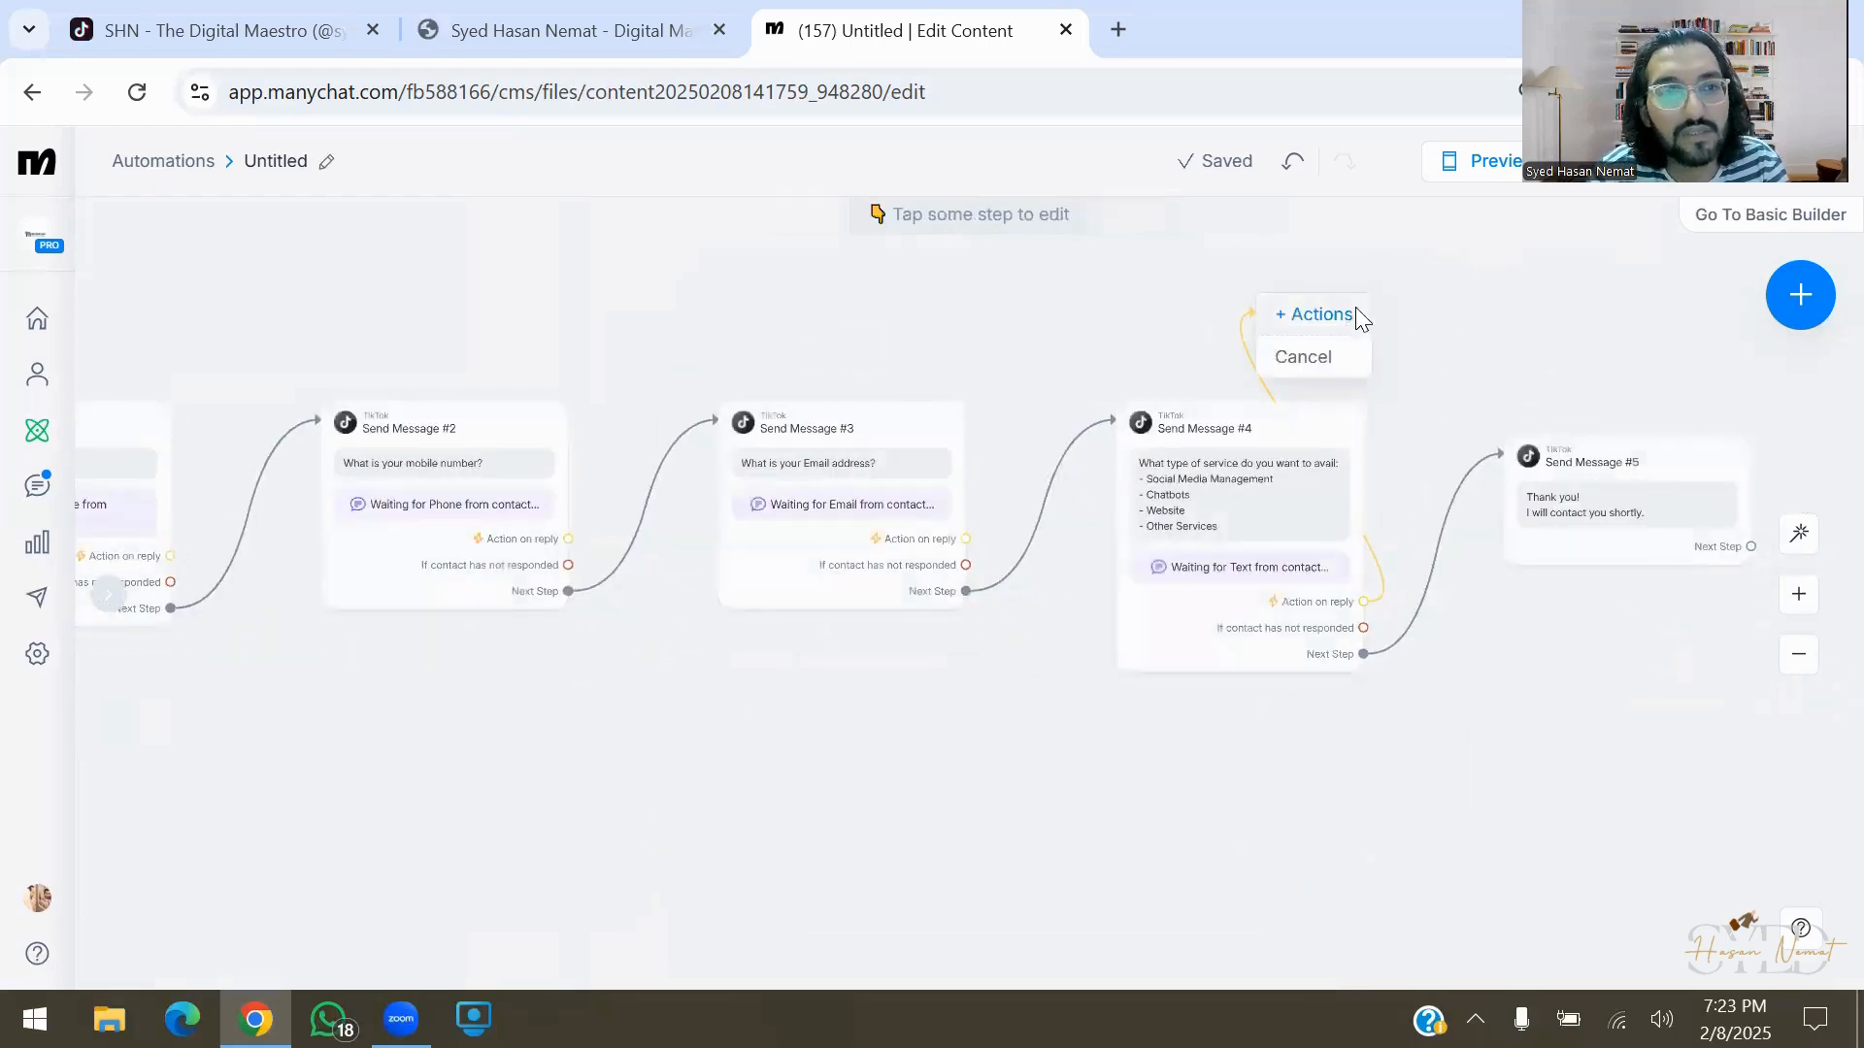
pyautogui.click(1352, 311)
pyautogui.click(461, 361)
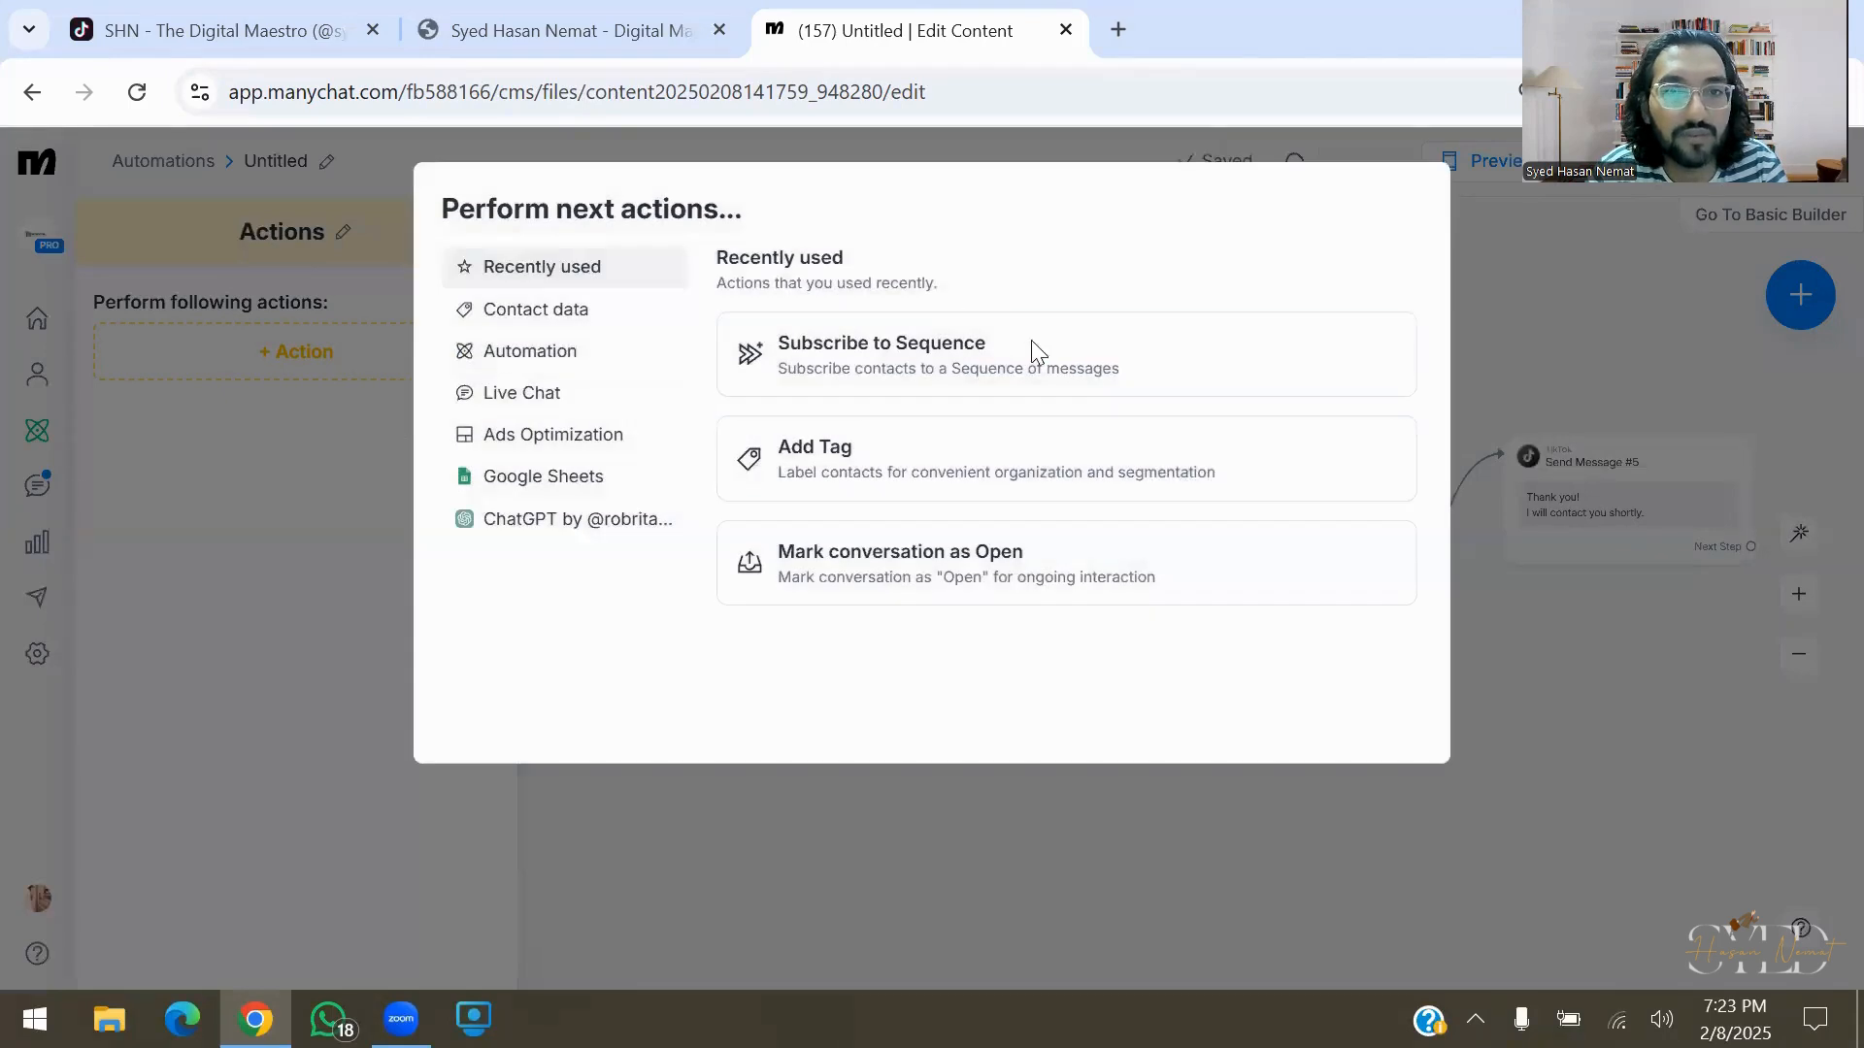
pyautogui.click(652, 479)
pyautogui.click(983, 356)
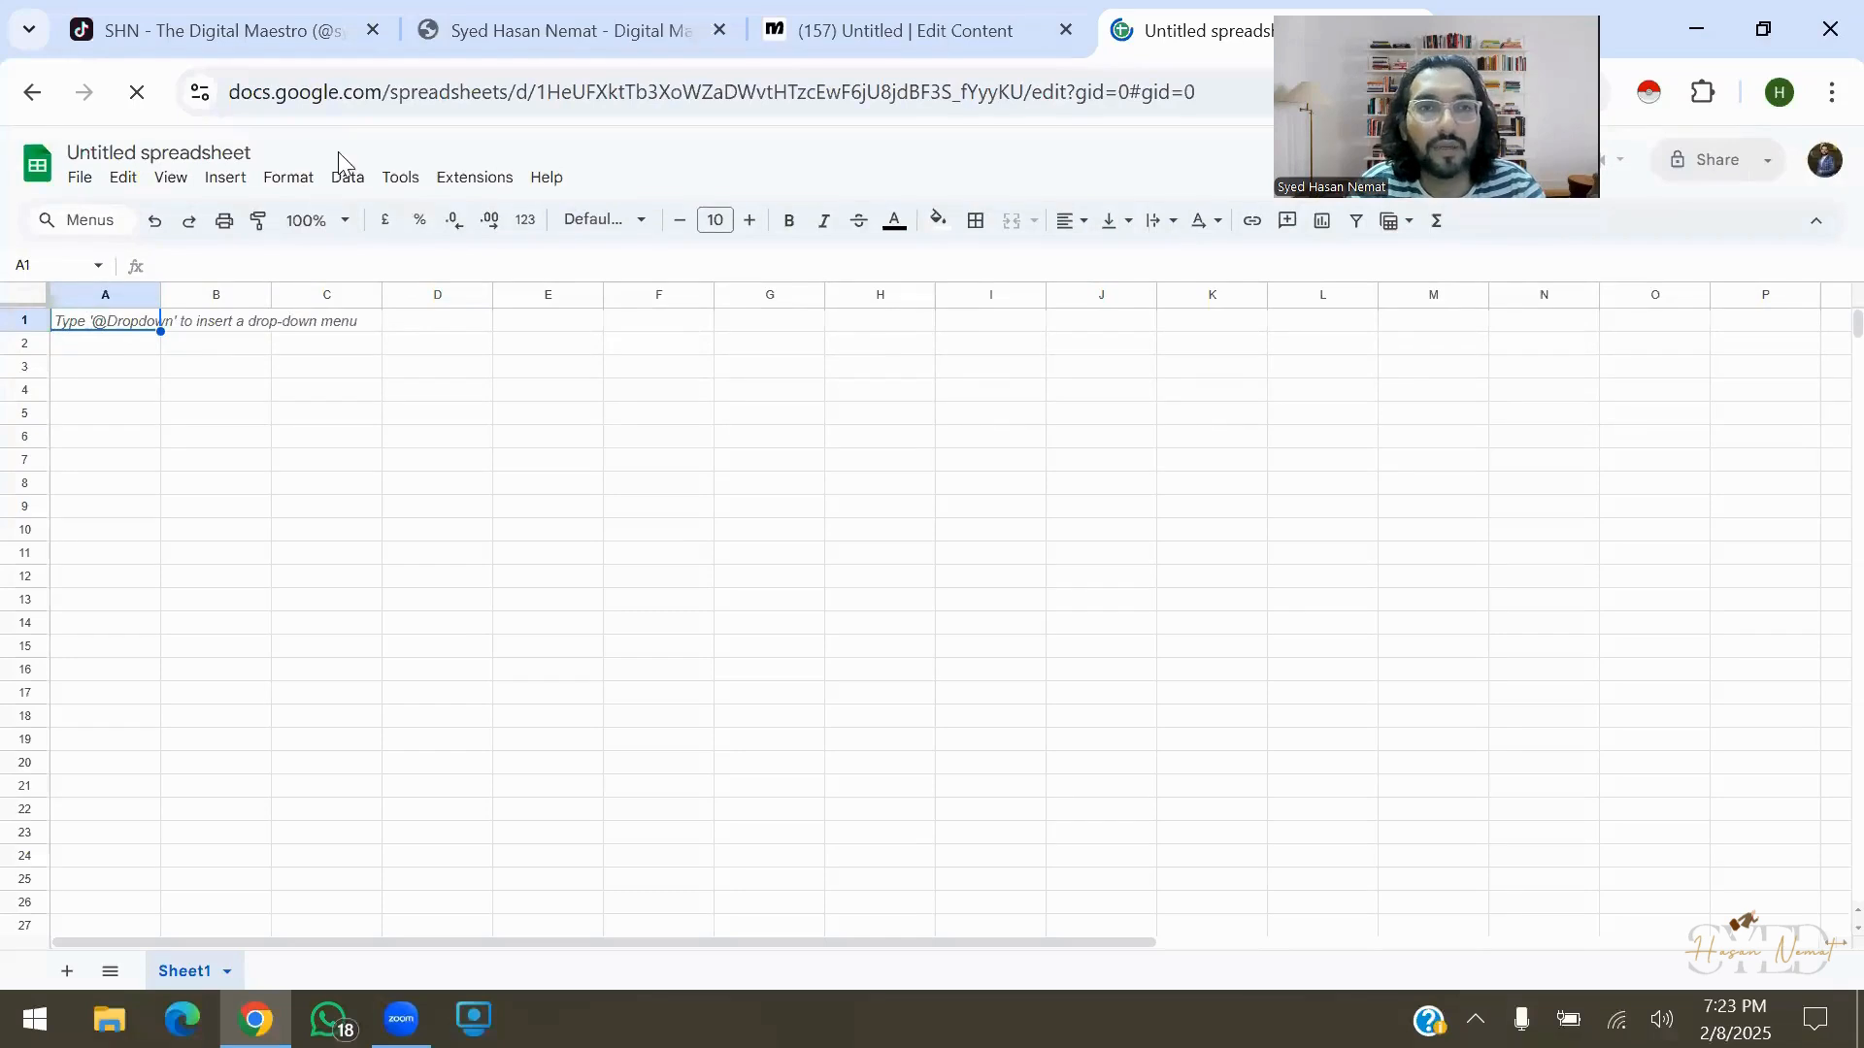
# Title the spreadsheet with the account owner's name followed by 'Tiktok'
pyautogui.click(177, 152)
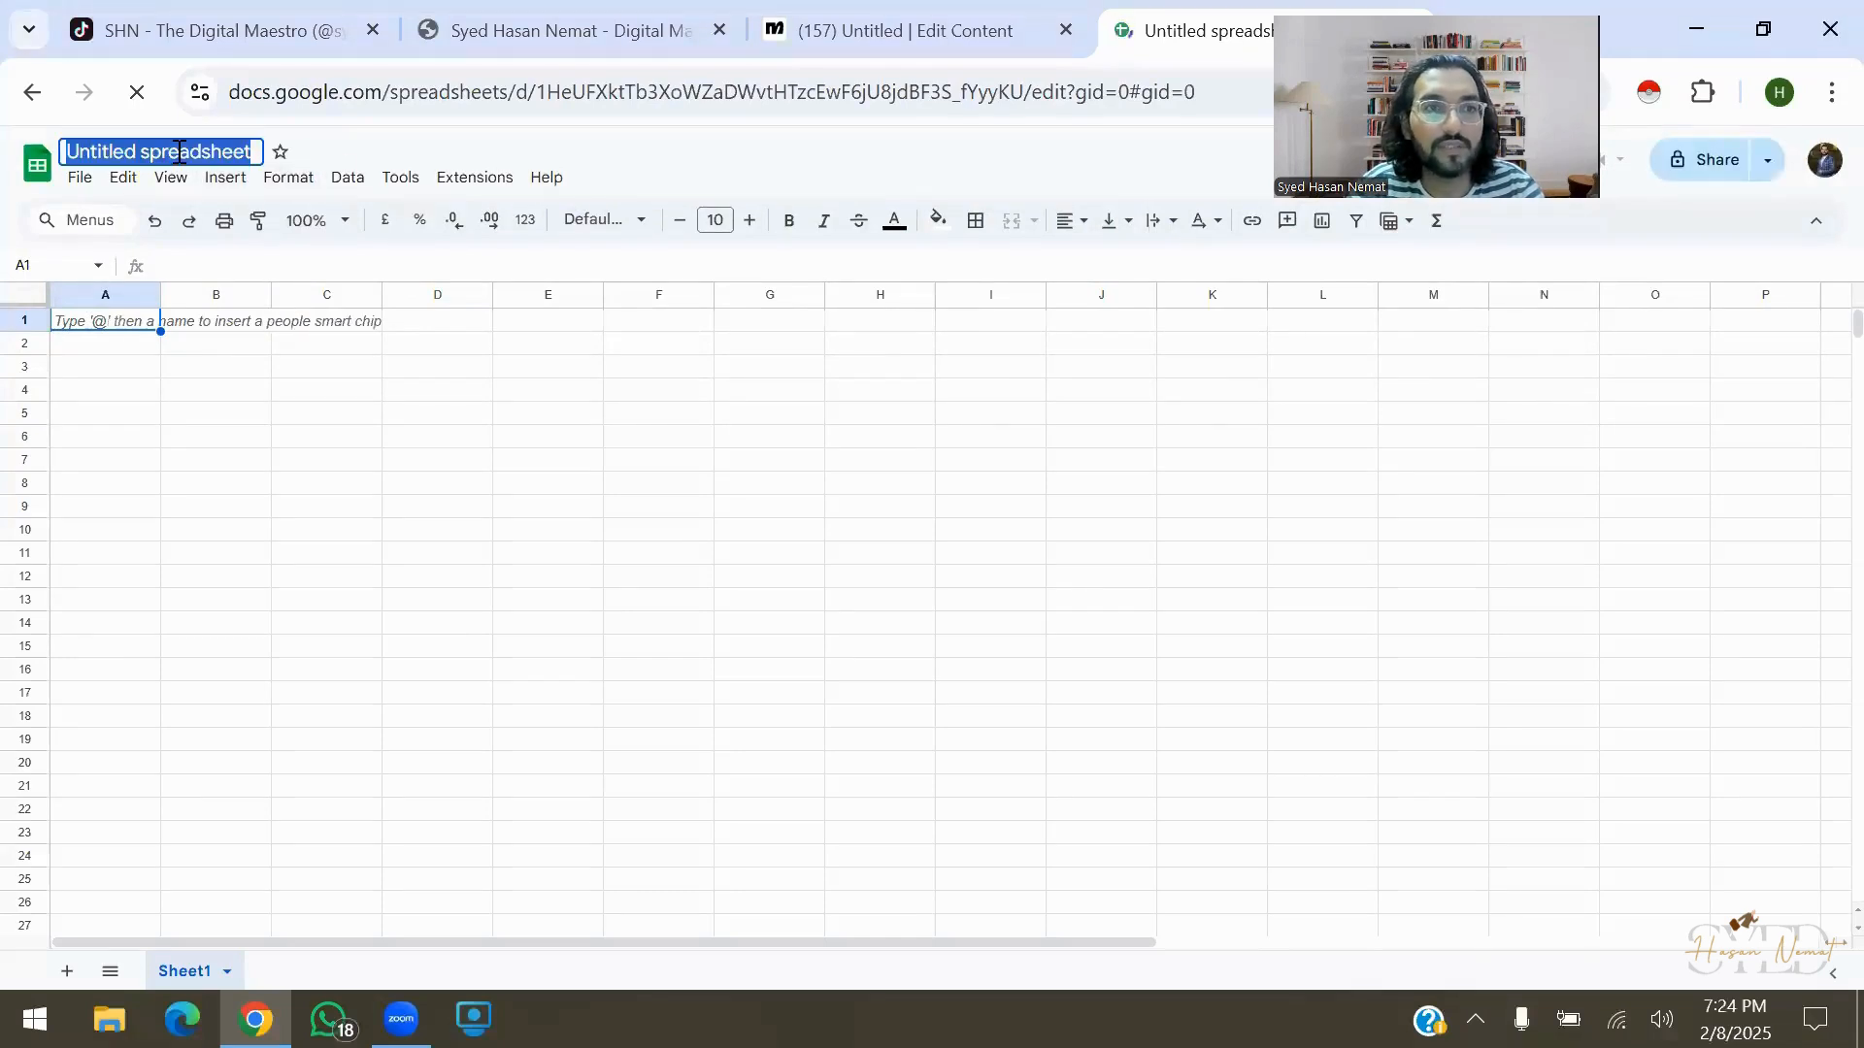
pyautogui.write('S')
pyautogui.click(177, 151)
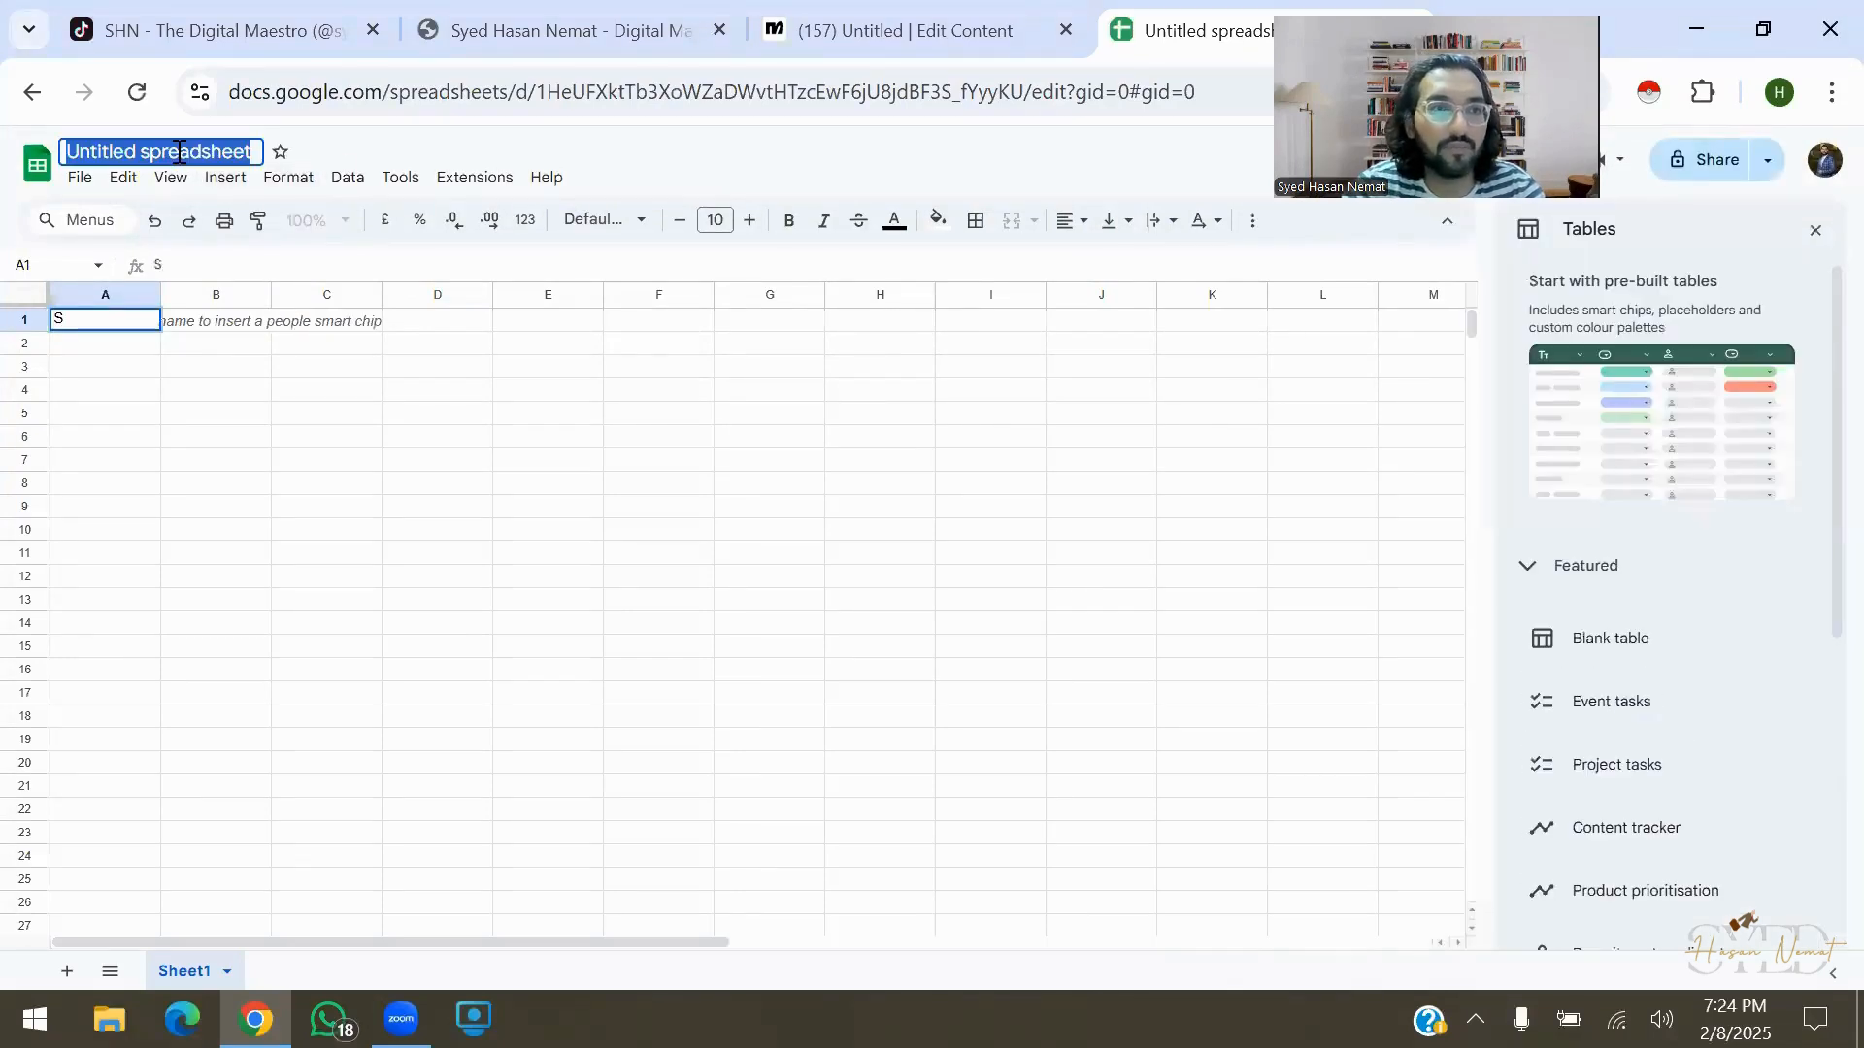
pyautogui.write('Syed Hasan')
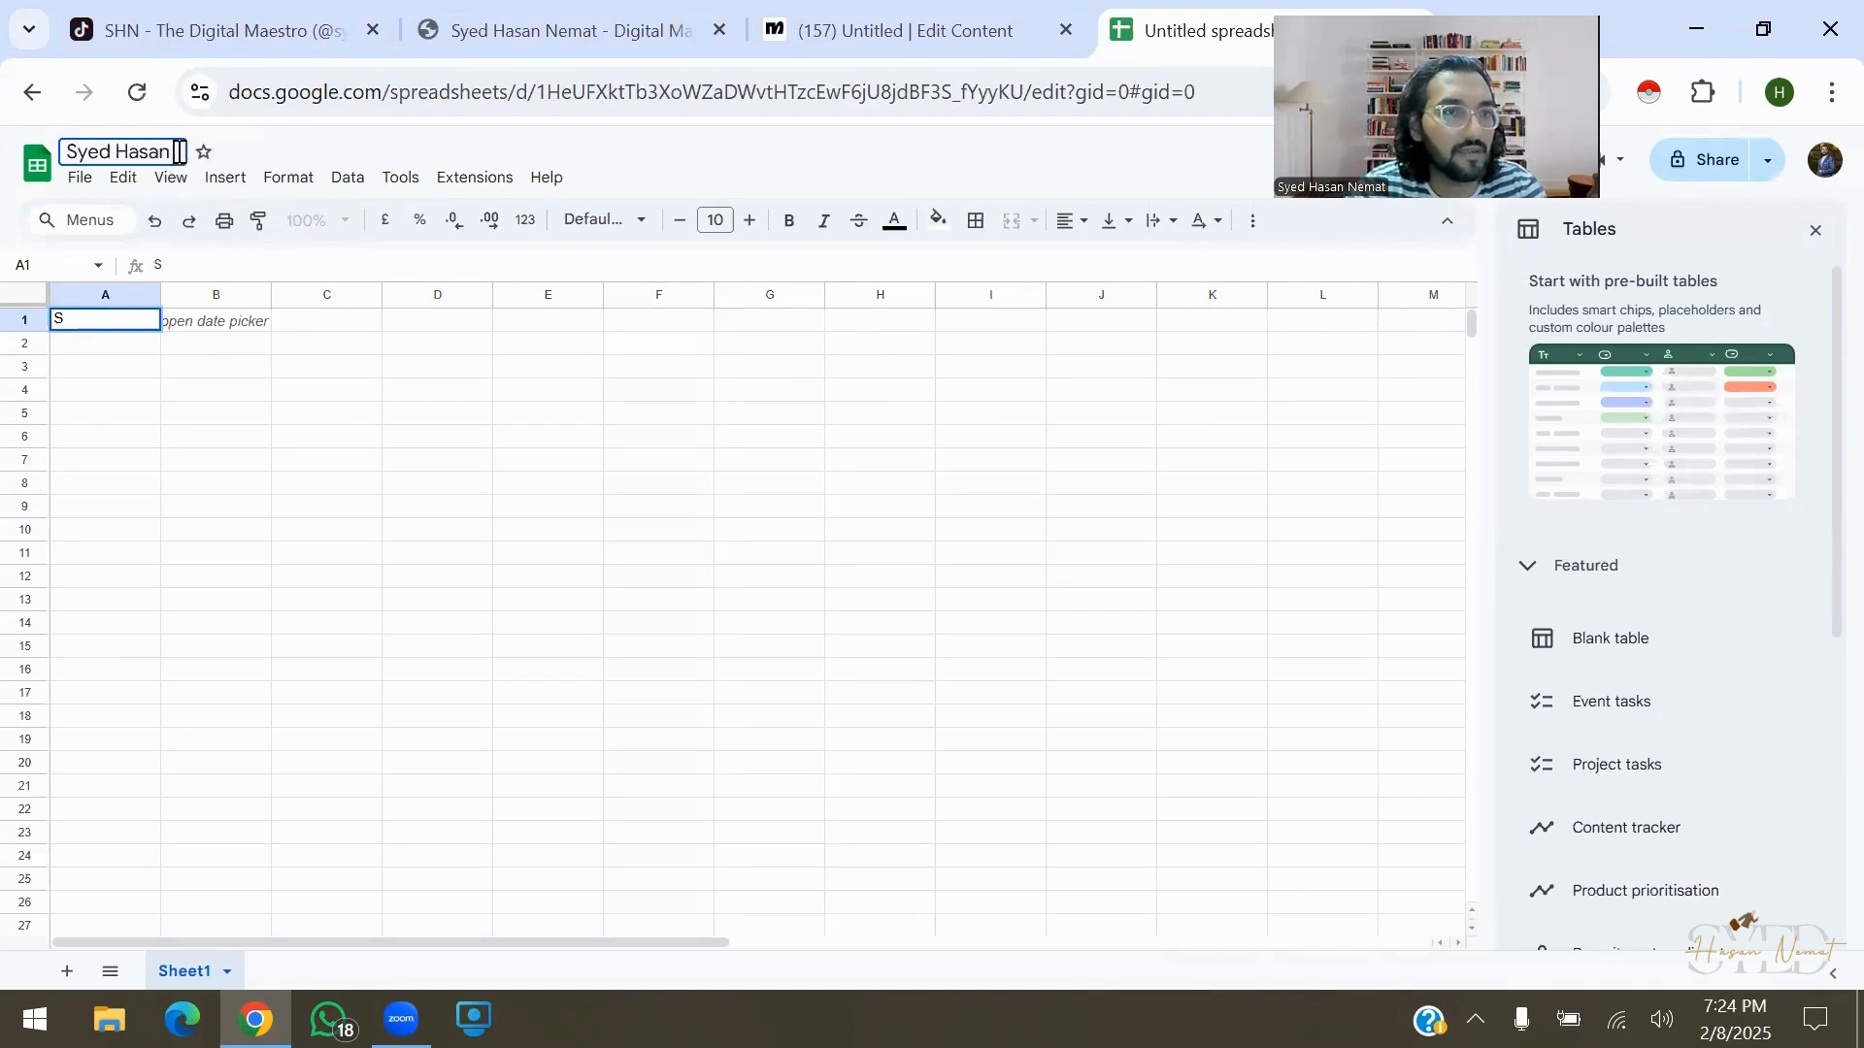
pyautogui.write(' Nemat Tiktok')
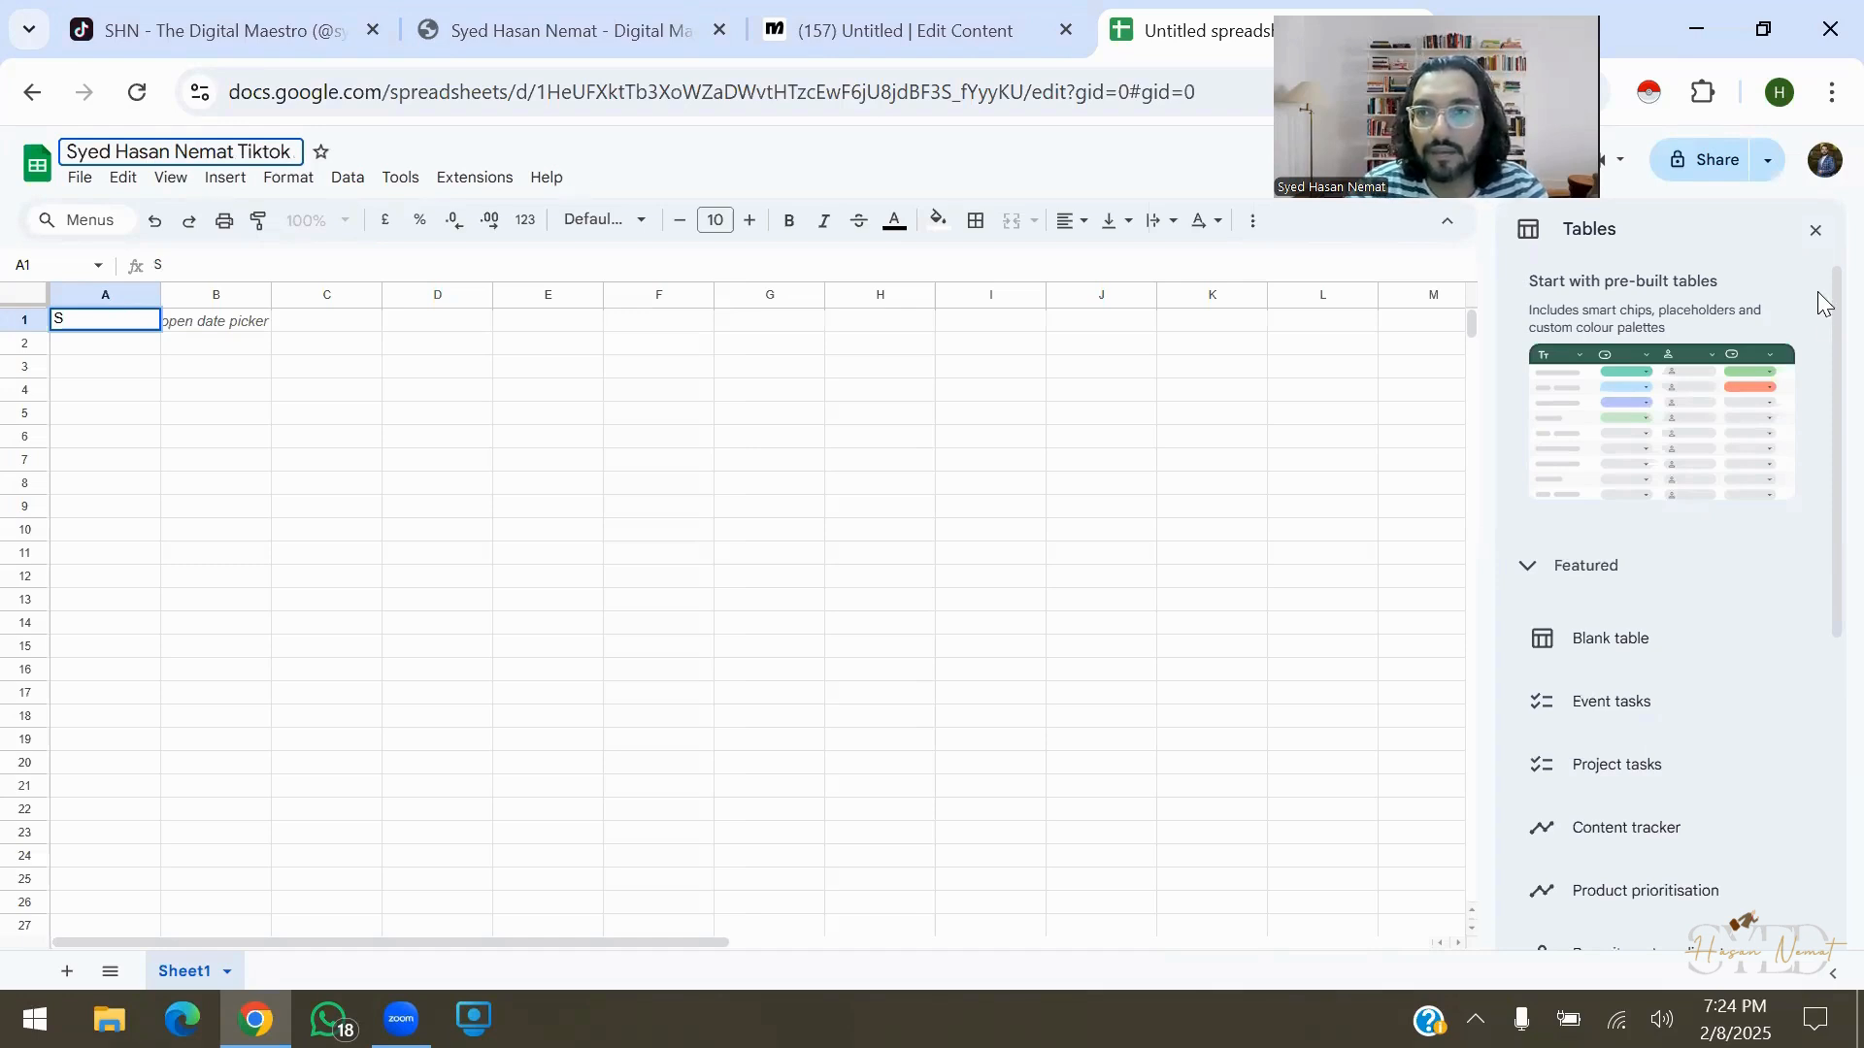
pyautogui.press('Return')
pyautogui.click(1815, 233)
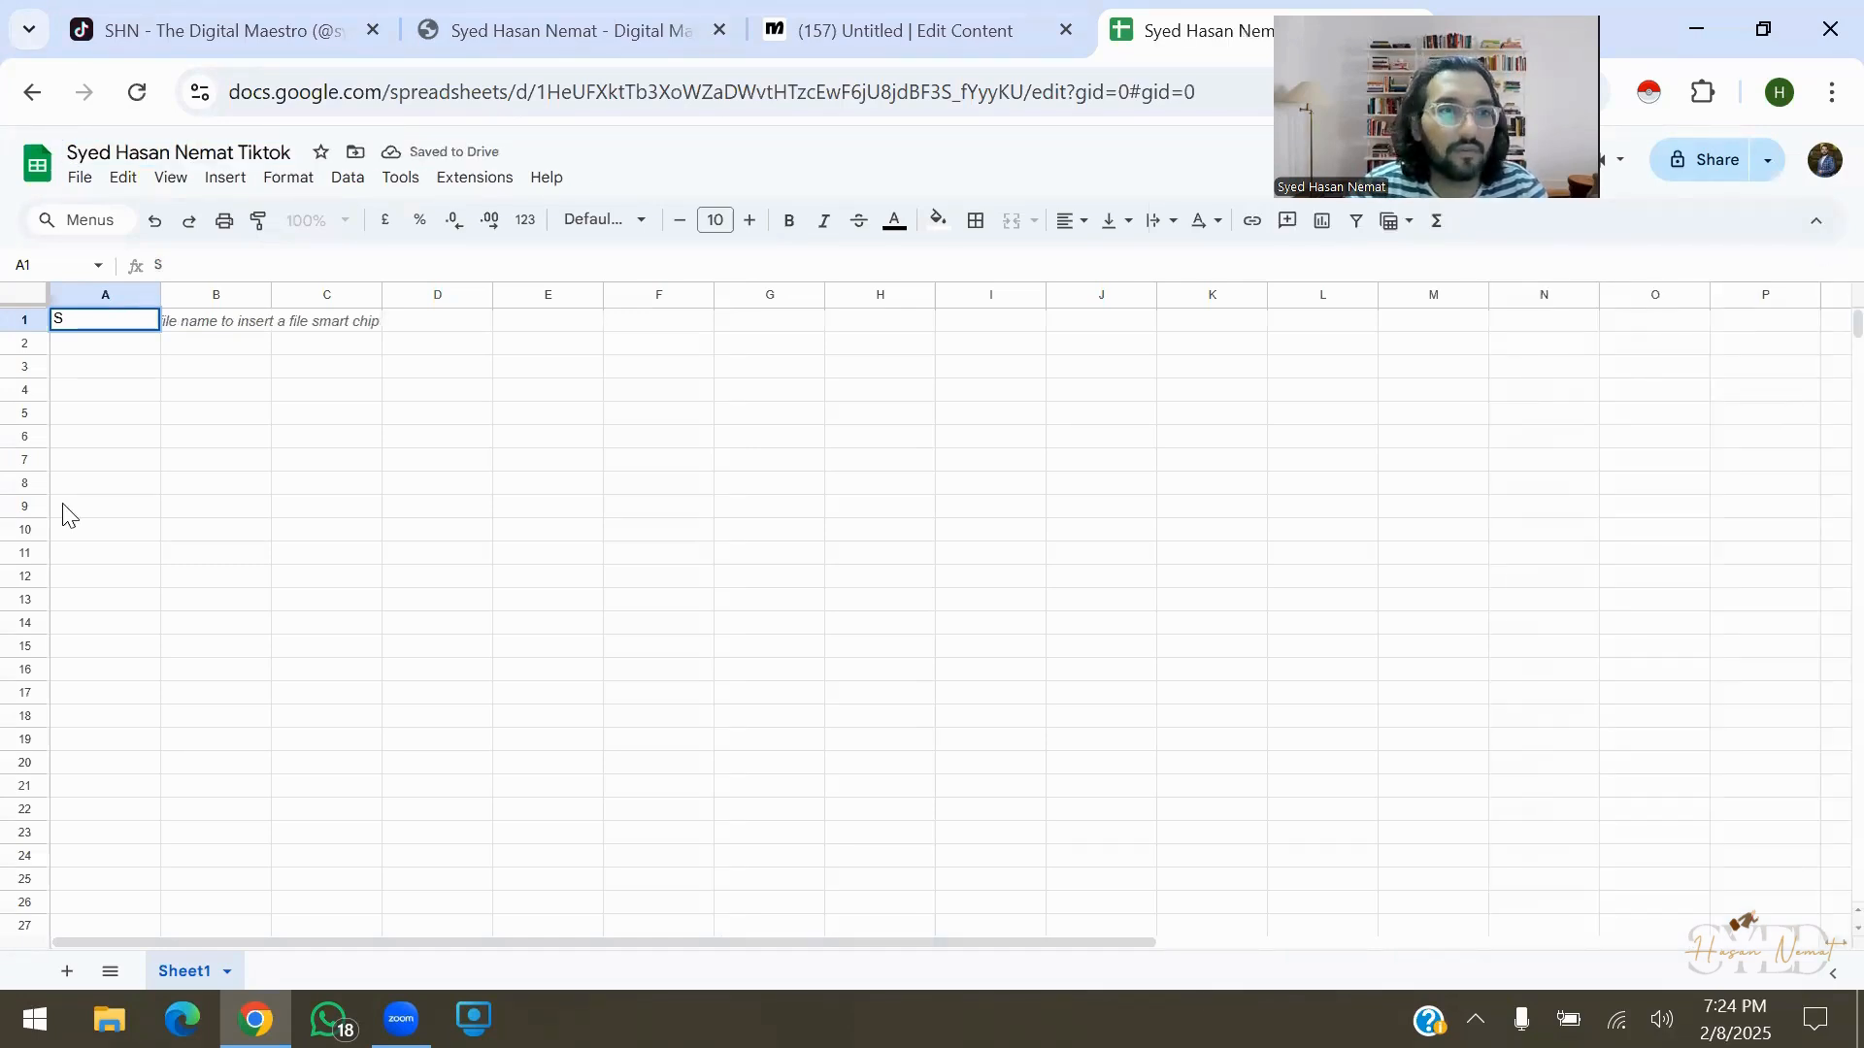
# Enter headers Name, Mobile, Email and Services in cells A1 to D1
pyautogui.click(104, 330)
pyautogui.write('S')
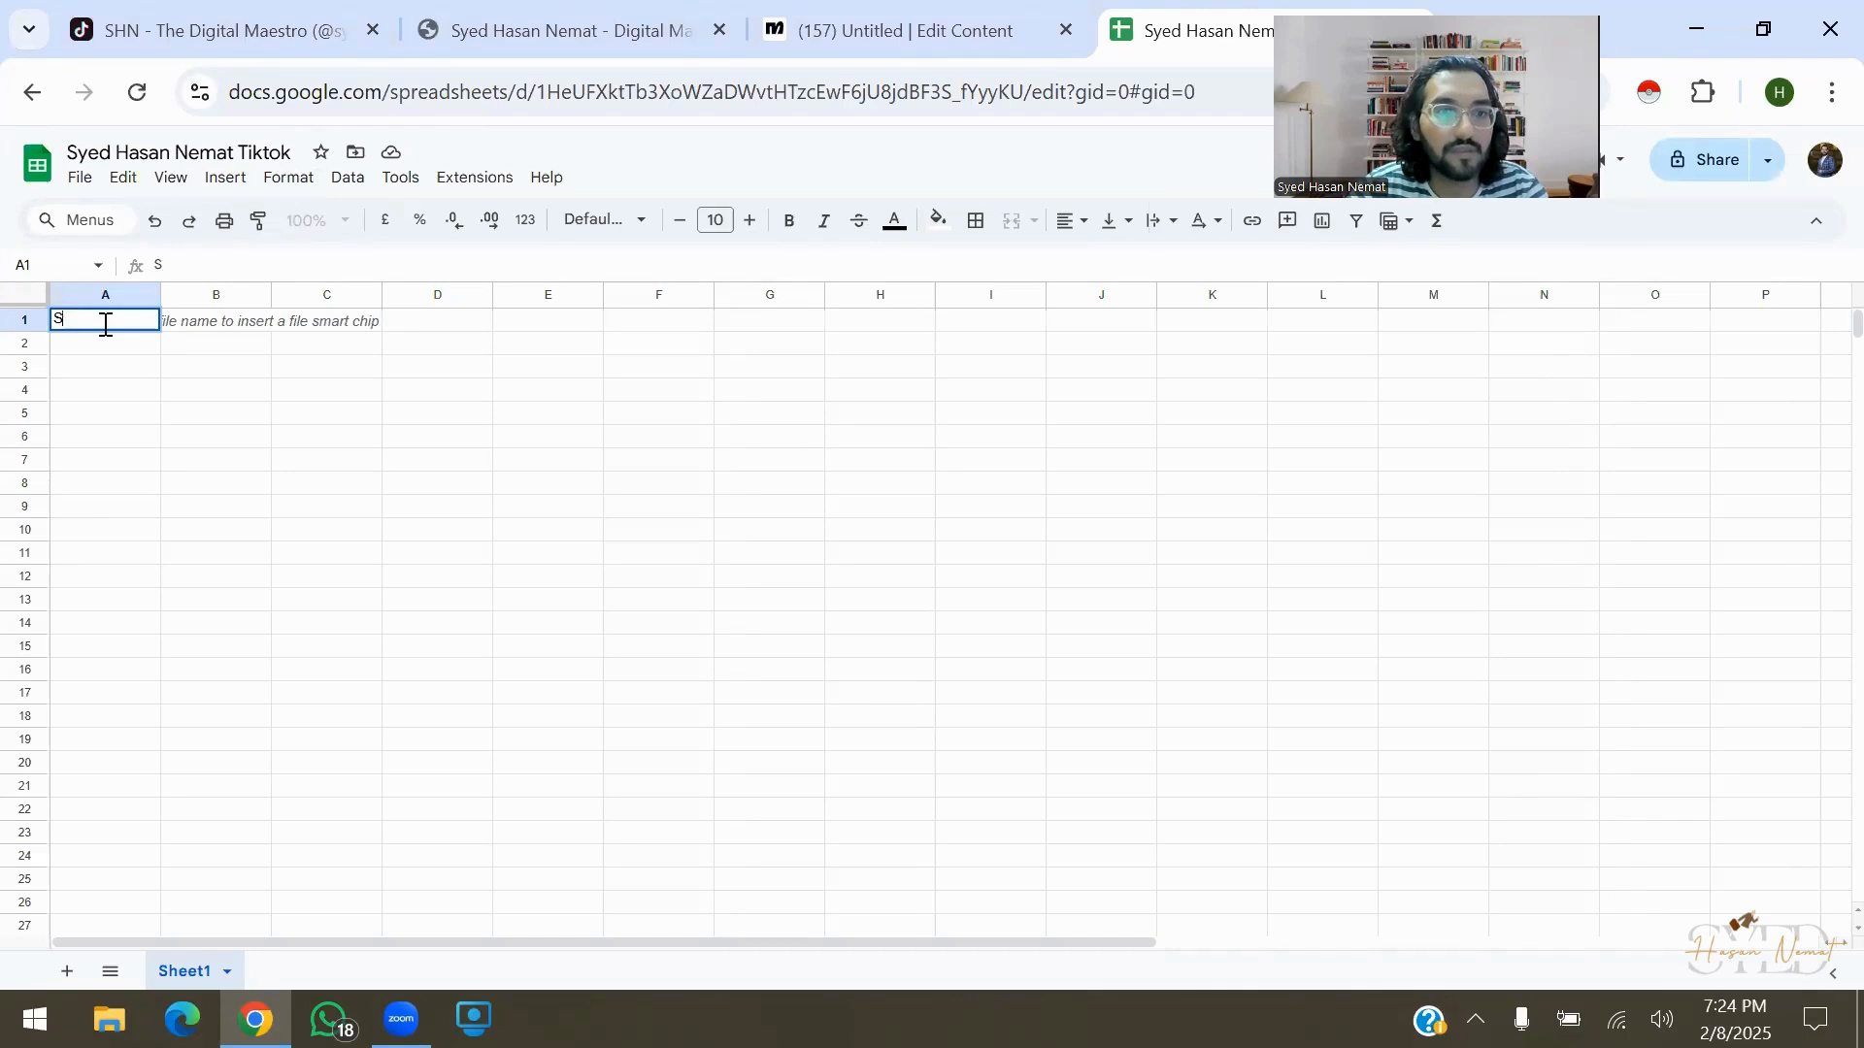
pyautogui.doubleClick(106, 324)
pyautogui.write('Name')
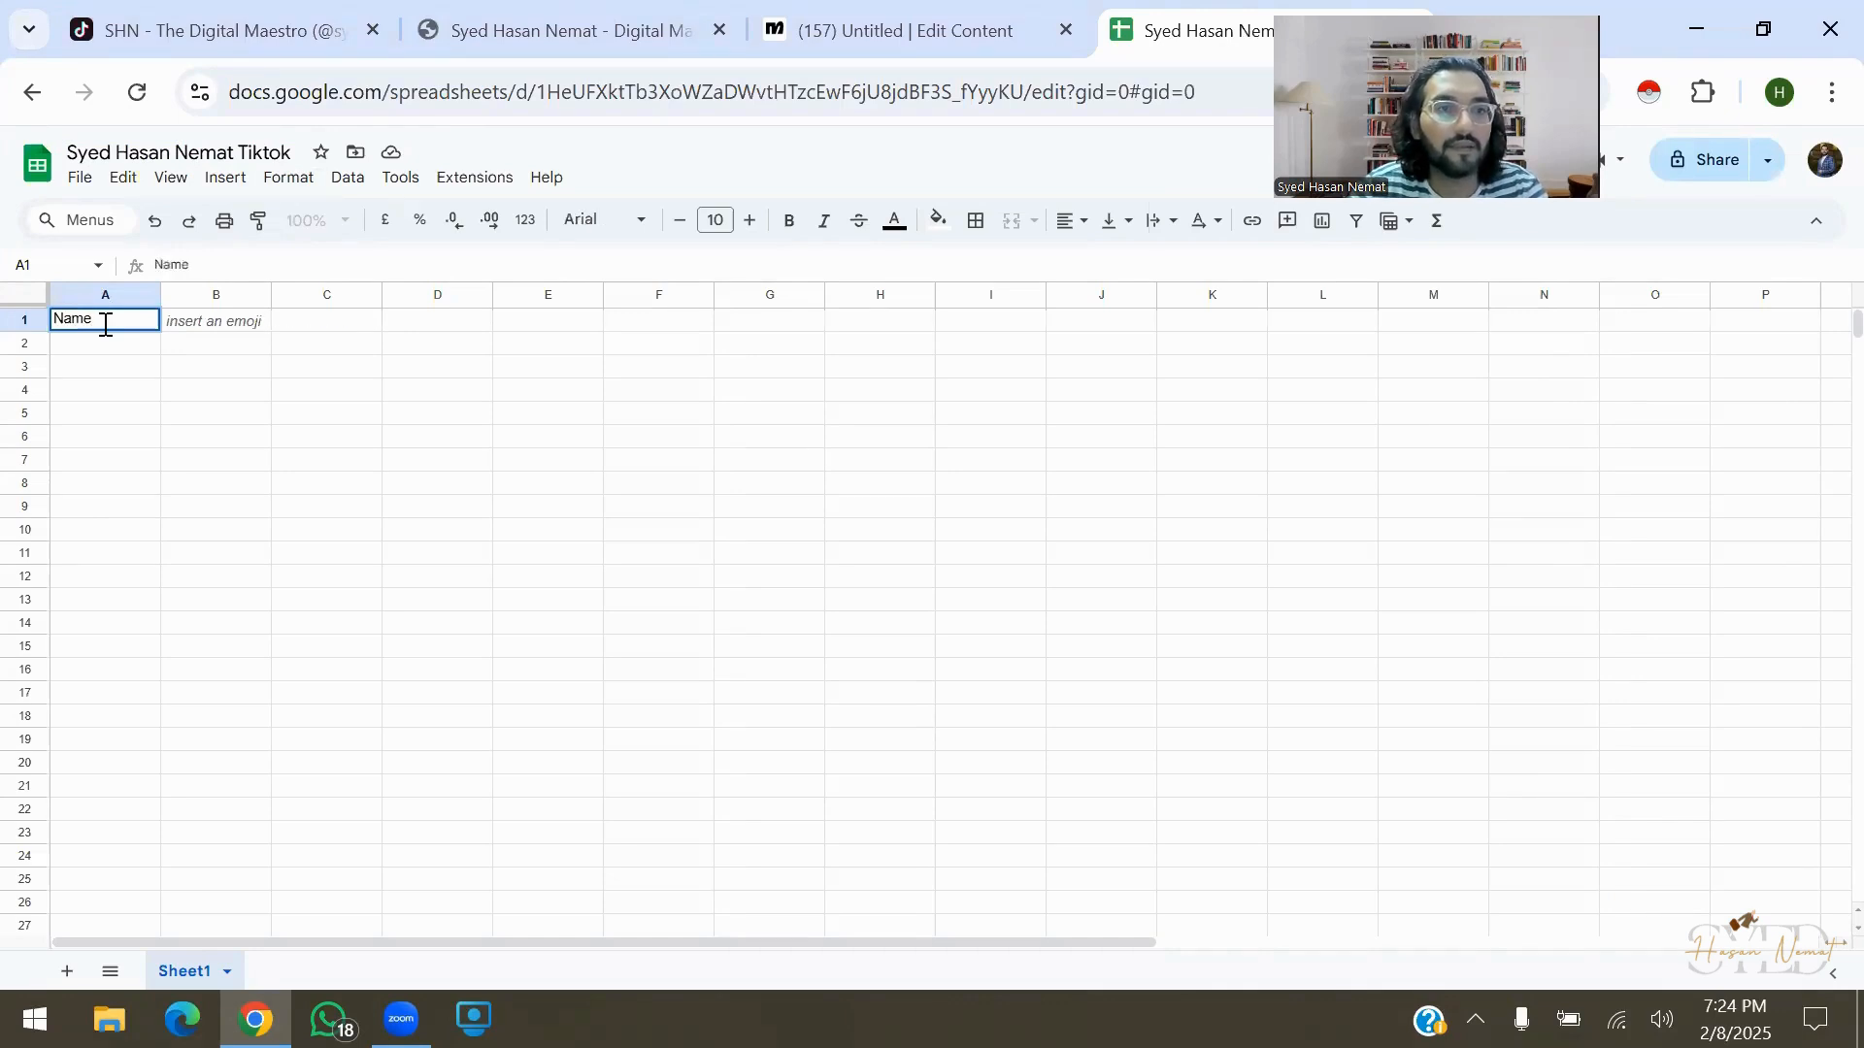
pyautogui.press('Return')
pyautogui.press('Up')
pyautogui.press('Right')
pyautogui.write('Mobile')
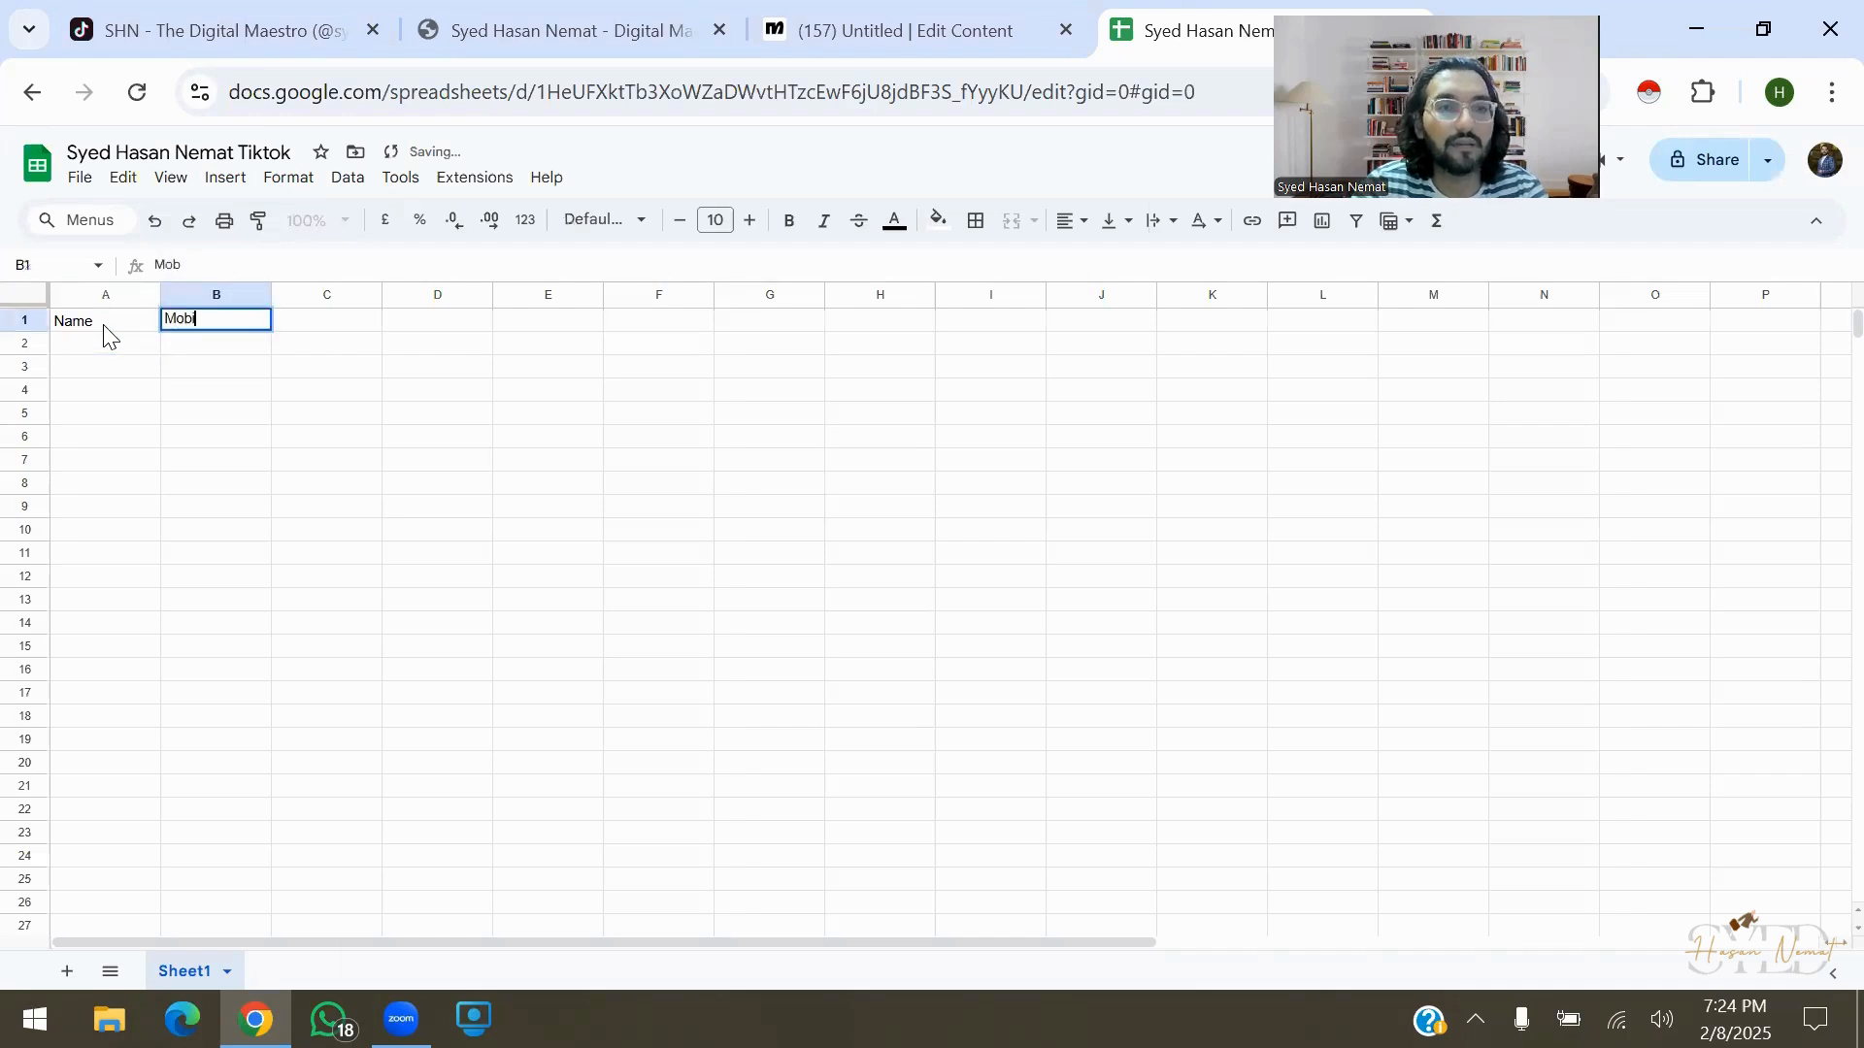
pyautogui.press('Tab')
pyautogui.write('Email')
pyautogui.press('Tab')
pyautogui.write('Services')
pyautogui.press('Return')
# Make the A1:D1 header row bold
pyautogui.press('Up')
pyautogui.hotkey('shift', 'Left')
pyautogui.hotkey('shift', 'Left')
pyautogui.hotkey('shift', 'Left')
pyautogui.hotkey('ctrl', 'b')
pyautogui.press('Down')
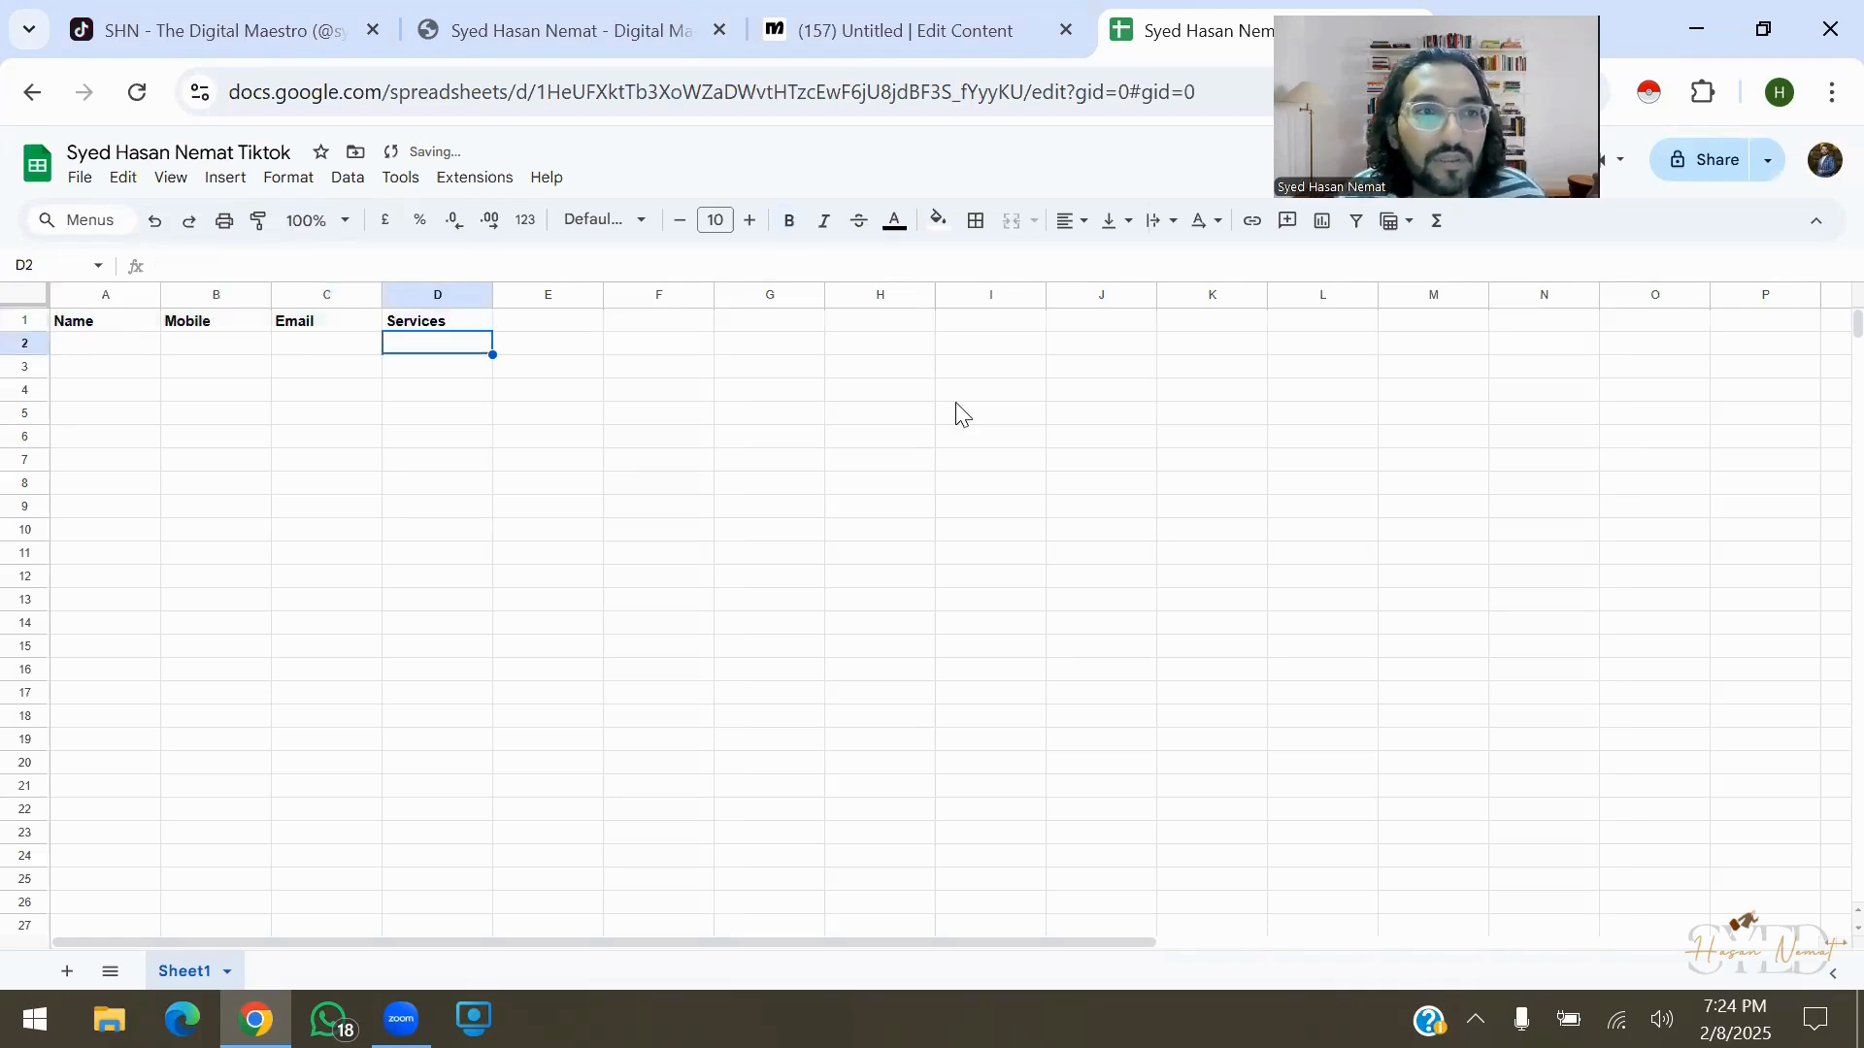
pyautogui.hotkey('ctrl', 'shift', 'Tab')
# Link the Insert Row action to the new TikTok spreadsheet and its Sheet1 worksheet
pyautogui.click(991, 603)
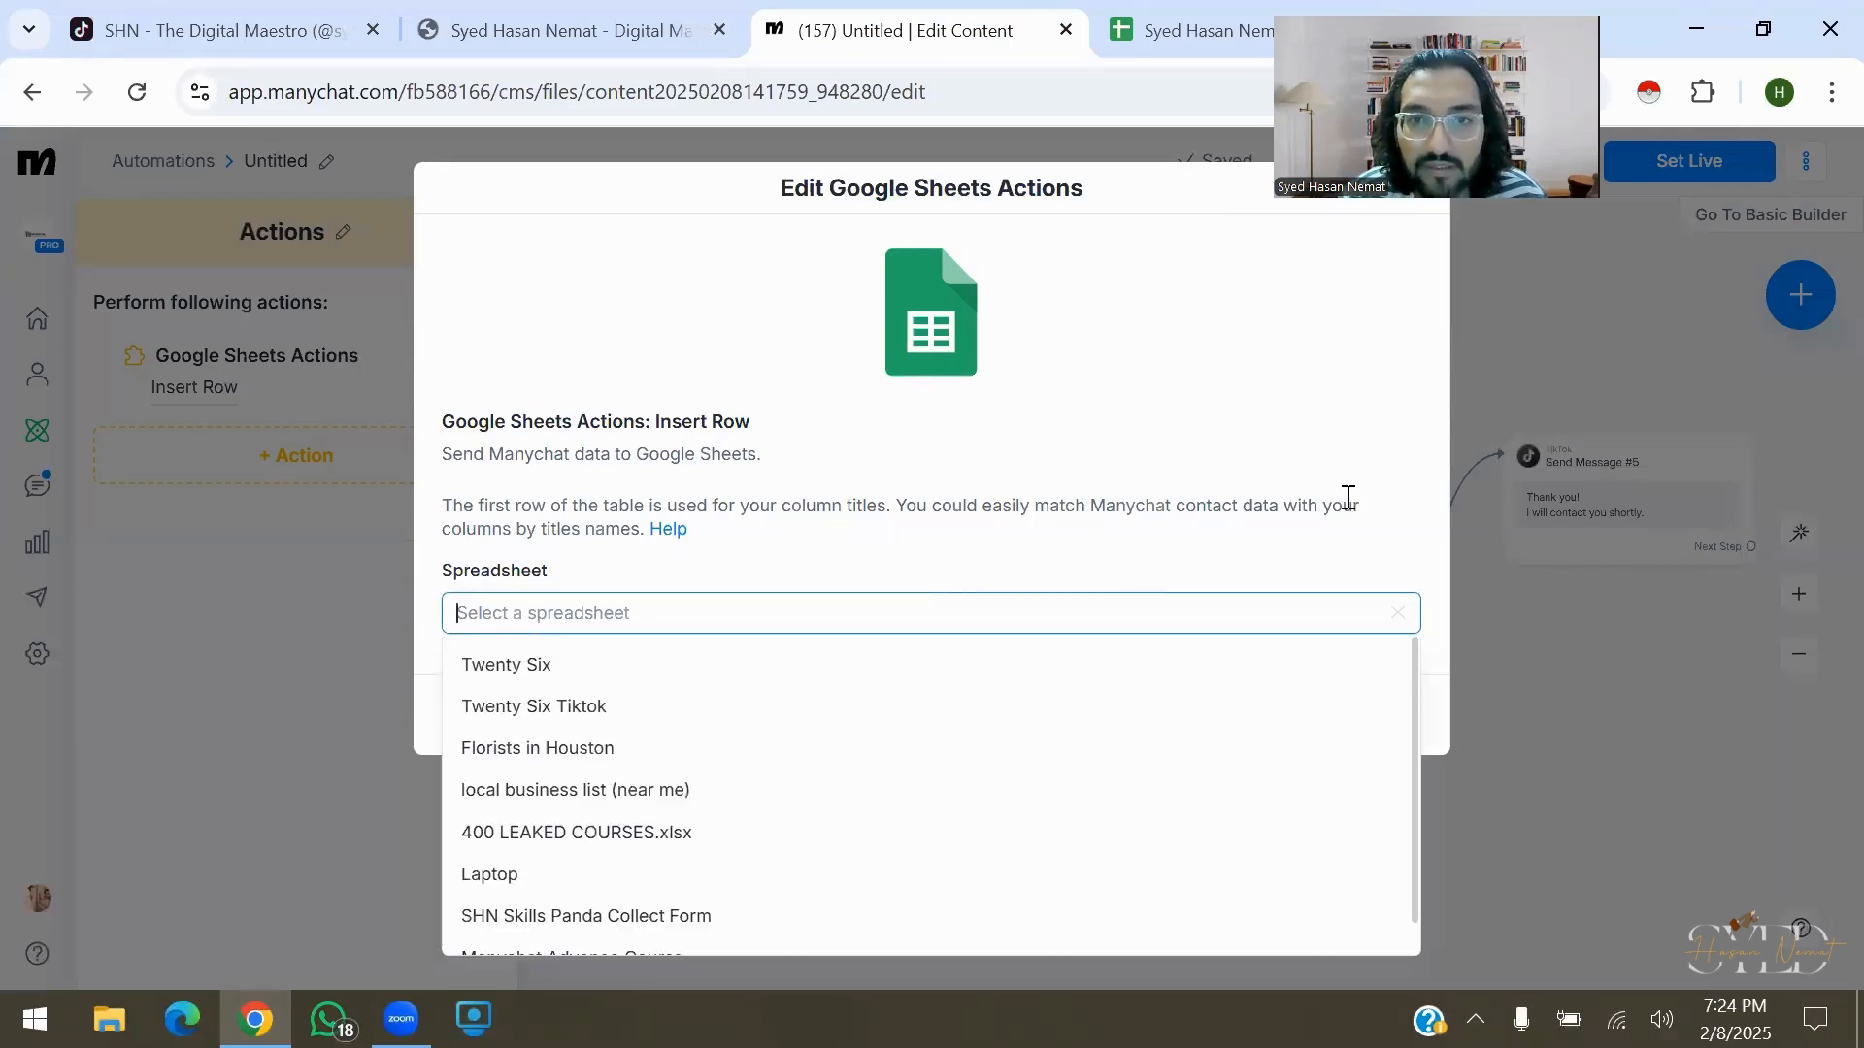
pyautogui.moveTo(1343, 505); pyautogui.dragTo(1447, 655)
pyautogui.click(1447, 652)
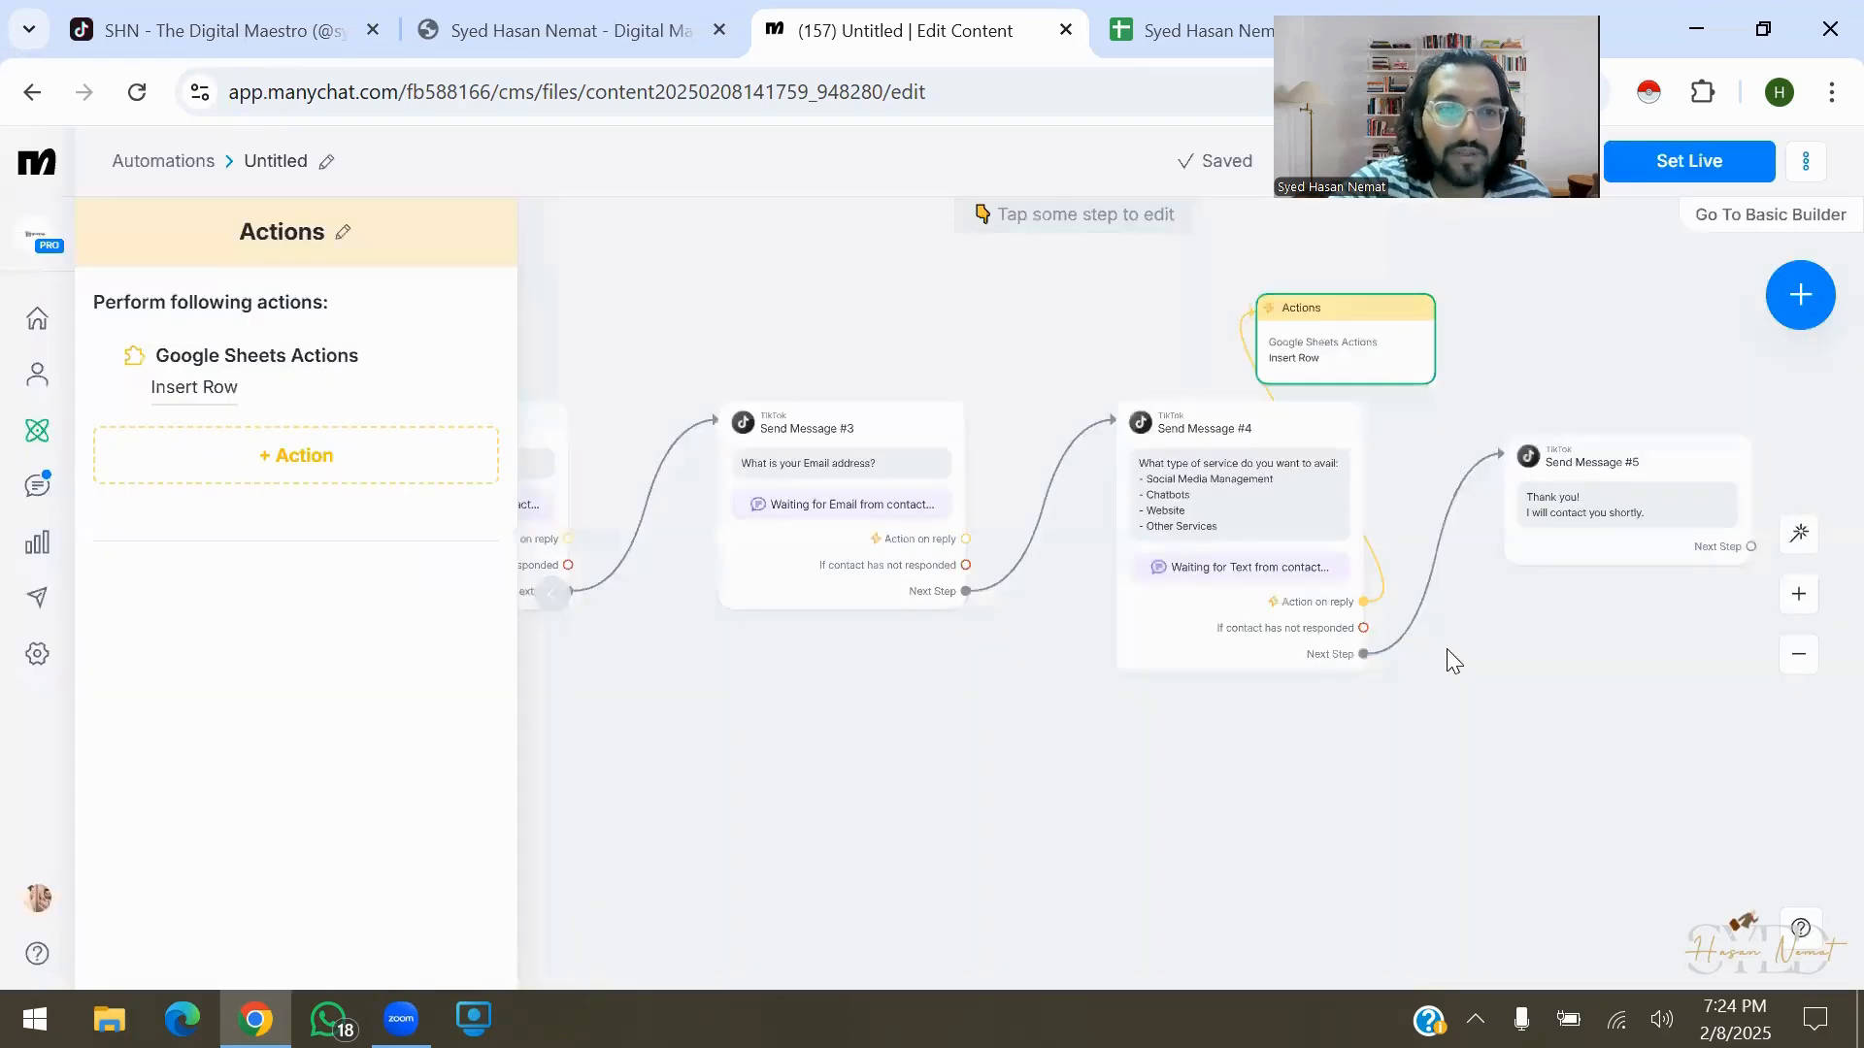
pyautogui.click(194, 388)
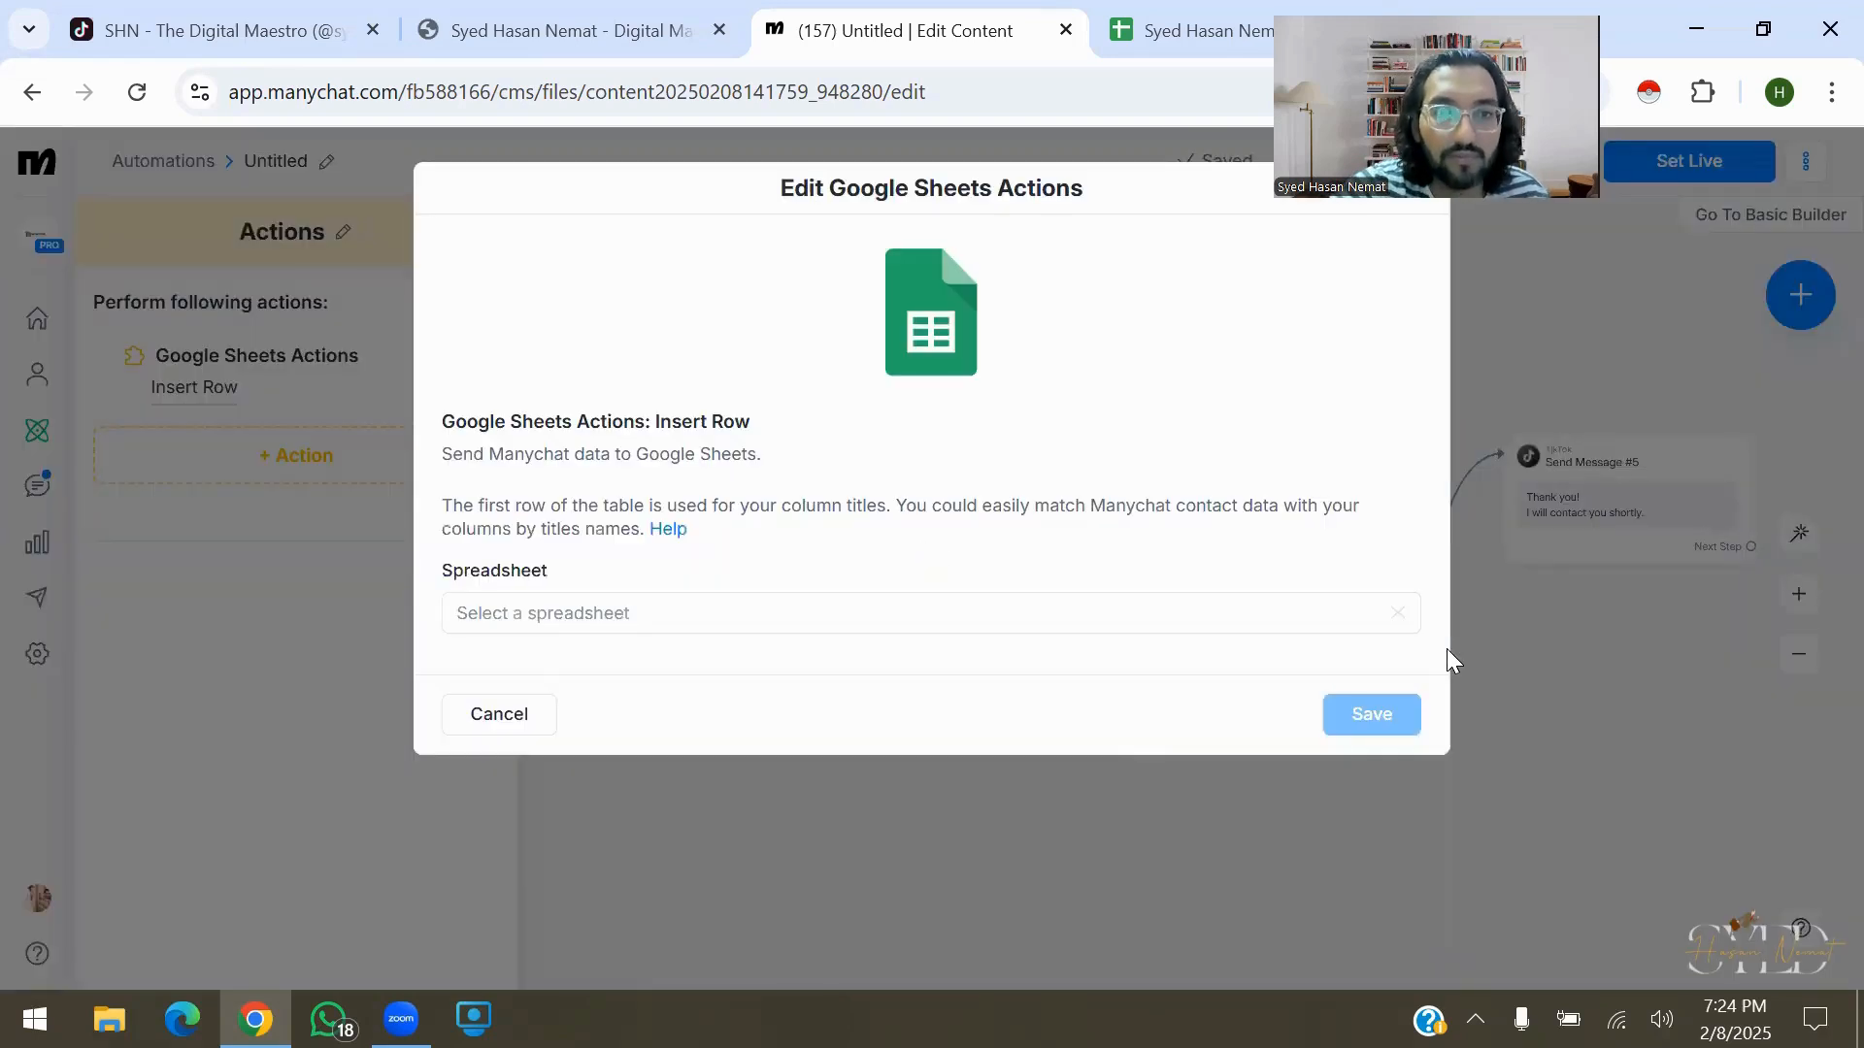
pyautogui.click(930, 613)
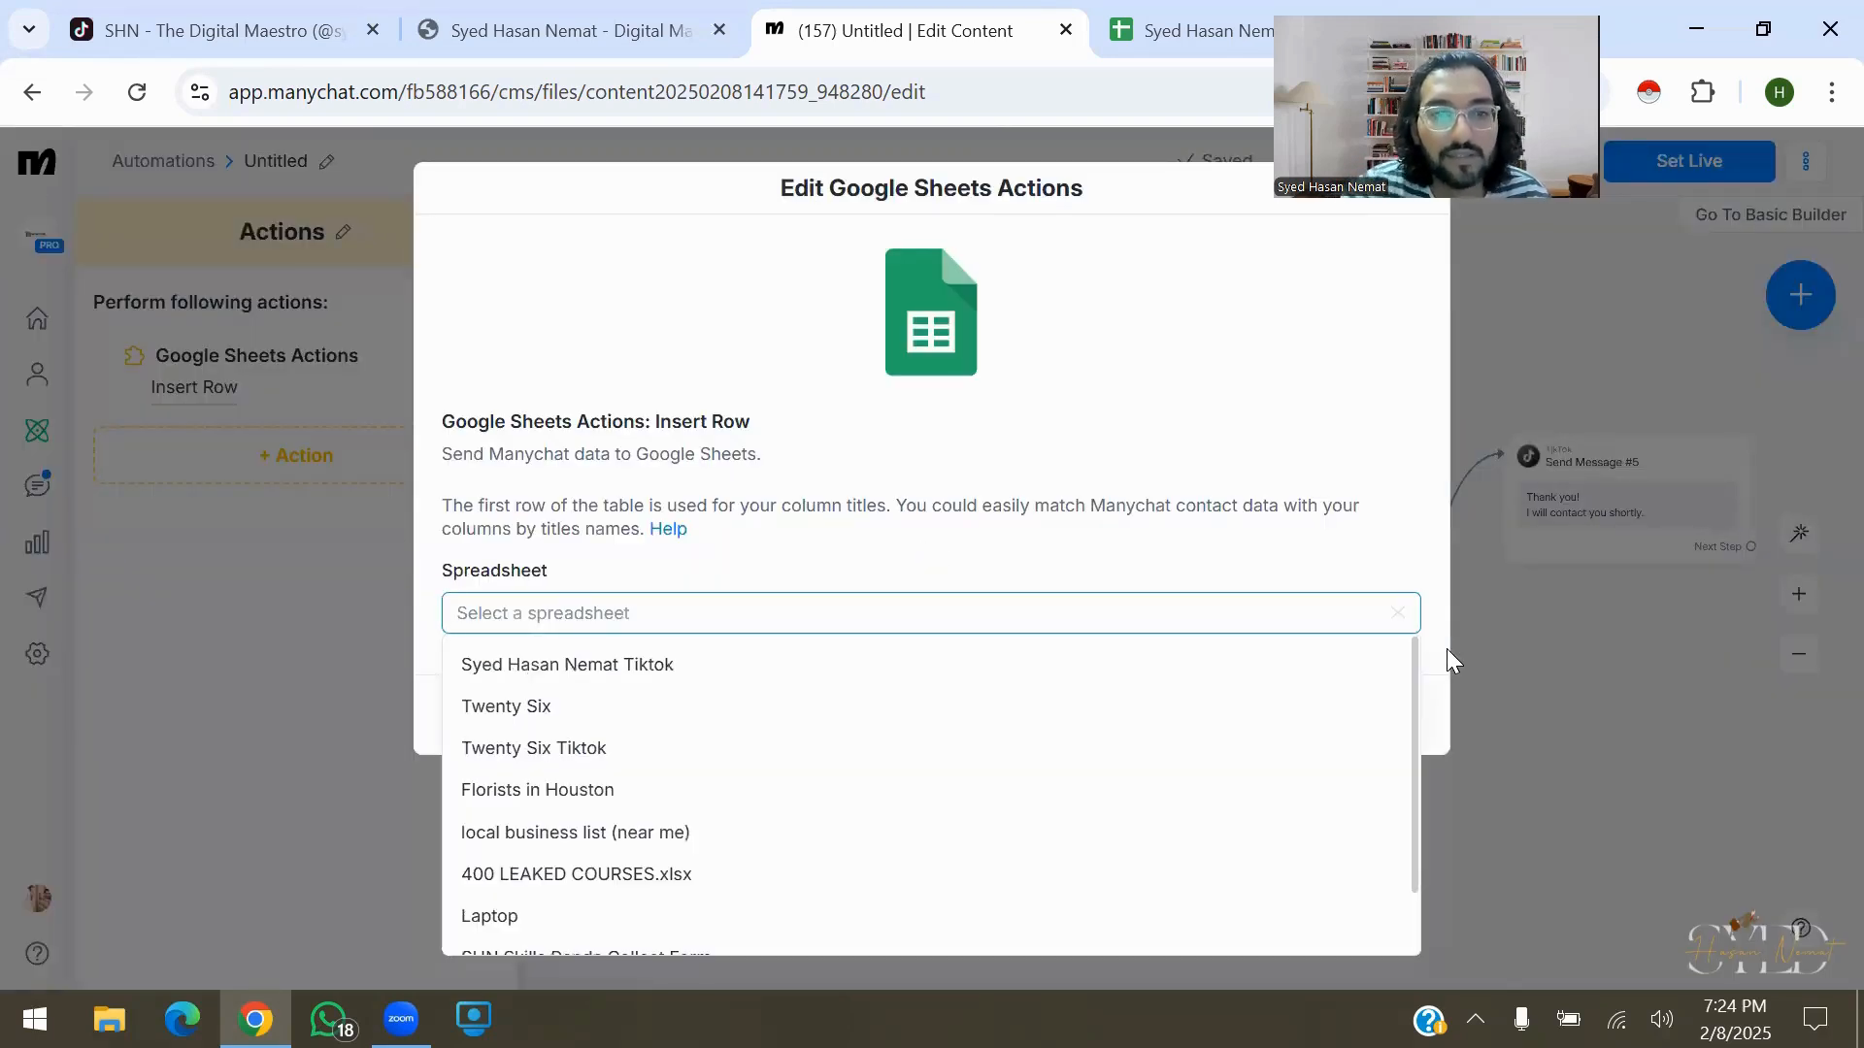
pyautogui.click(567, 665)
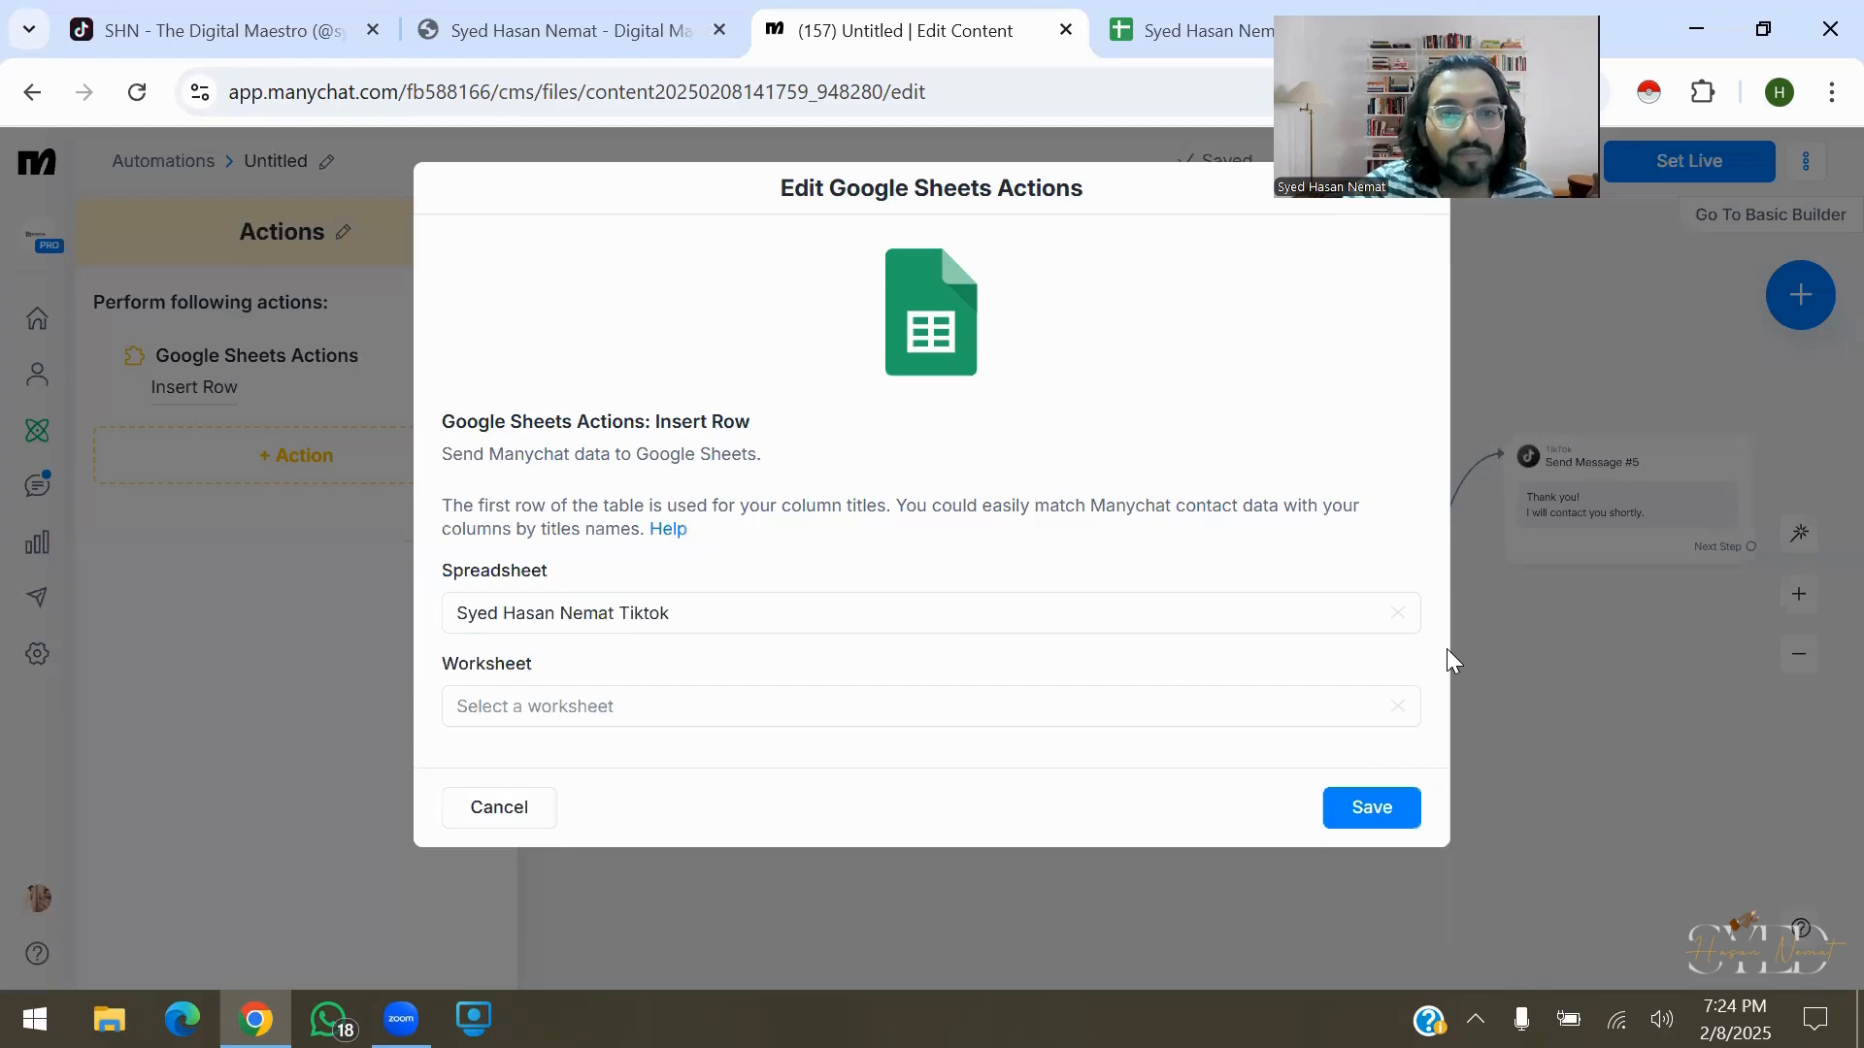
pyautogui.click(930, 706)
pyautogui.click(486, 753)
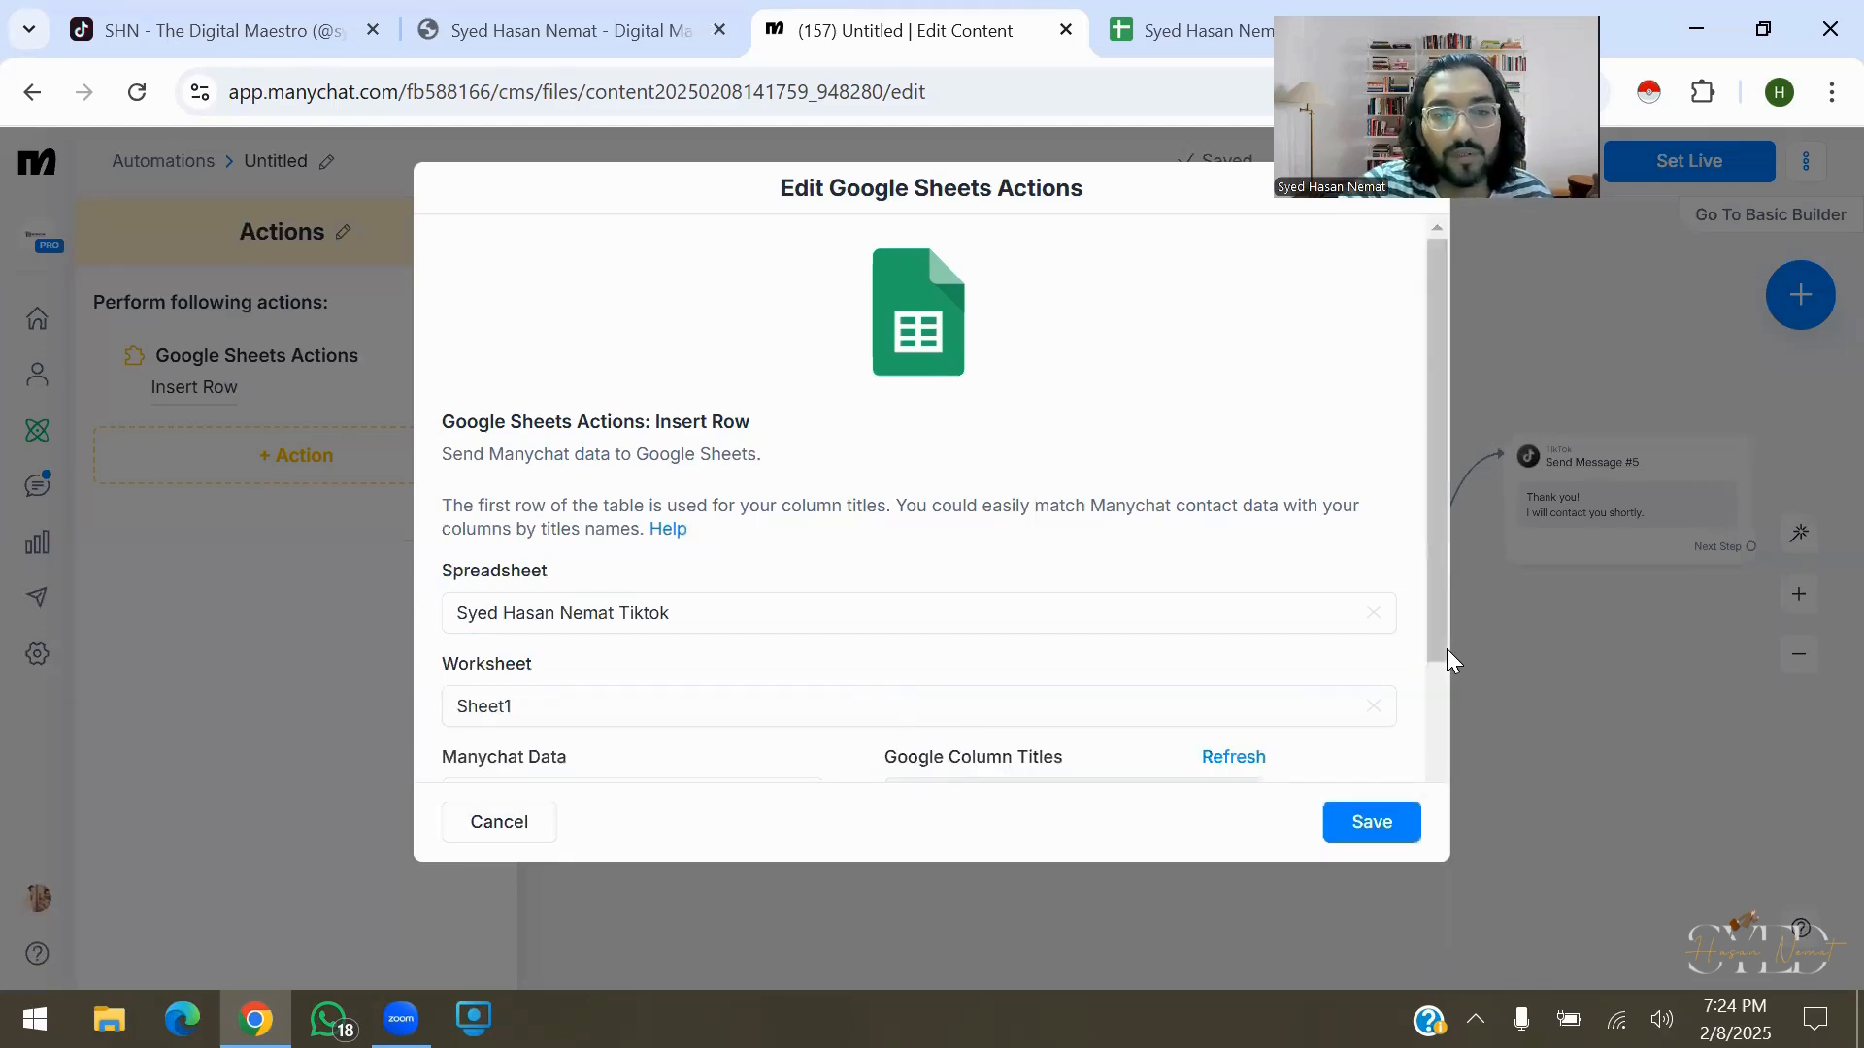
pyautogui.scroll(-3, 930, 504)
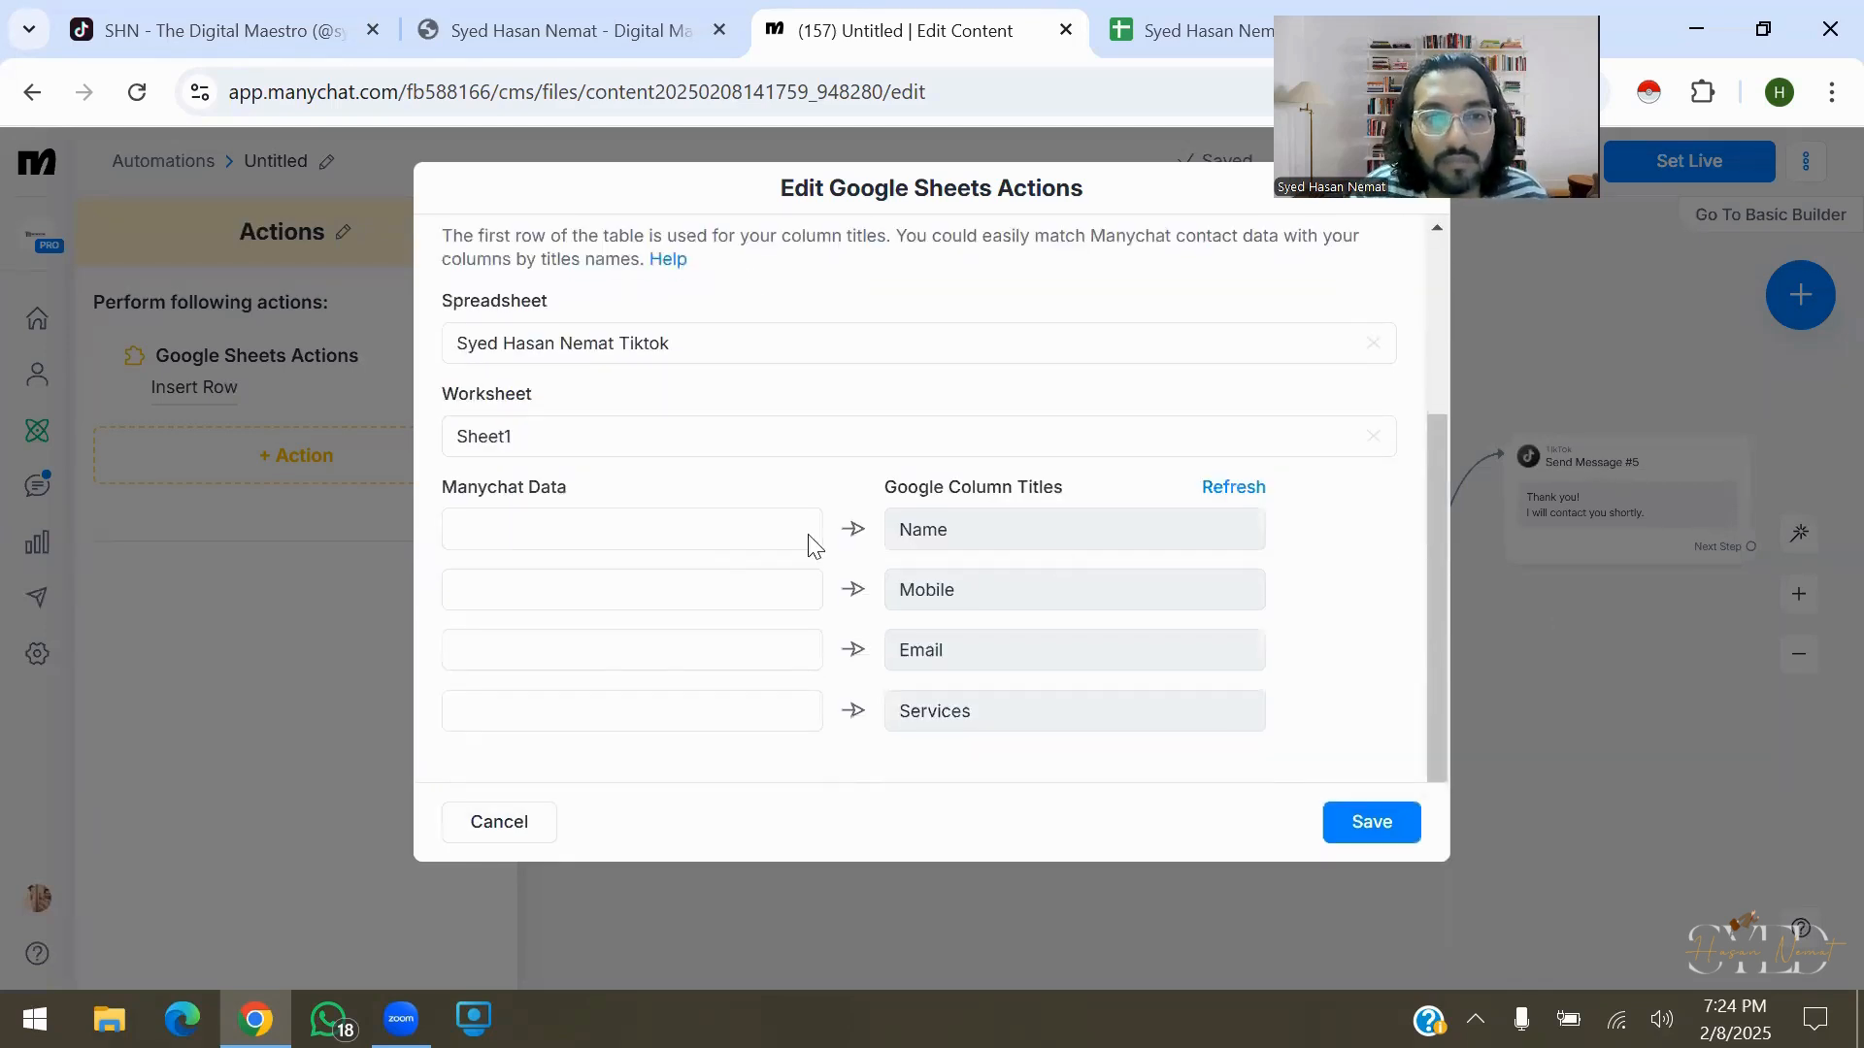
# Map First Name, Phone, Email and req_service to the Name, Mobile, Email and Services columns
pyautogui.click(658, 549)
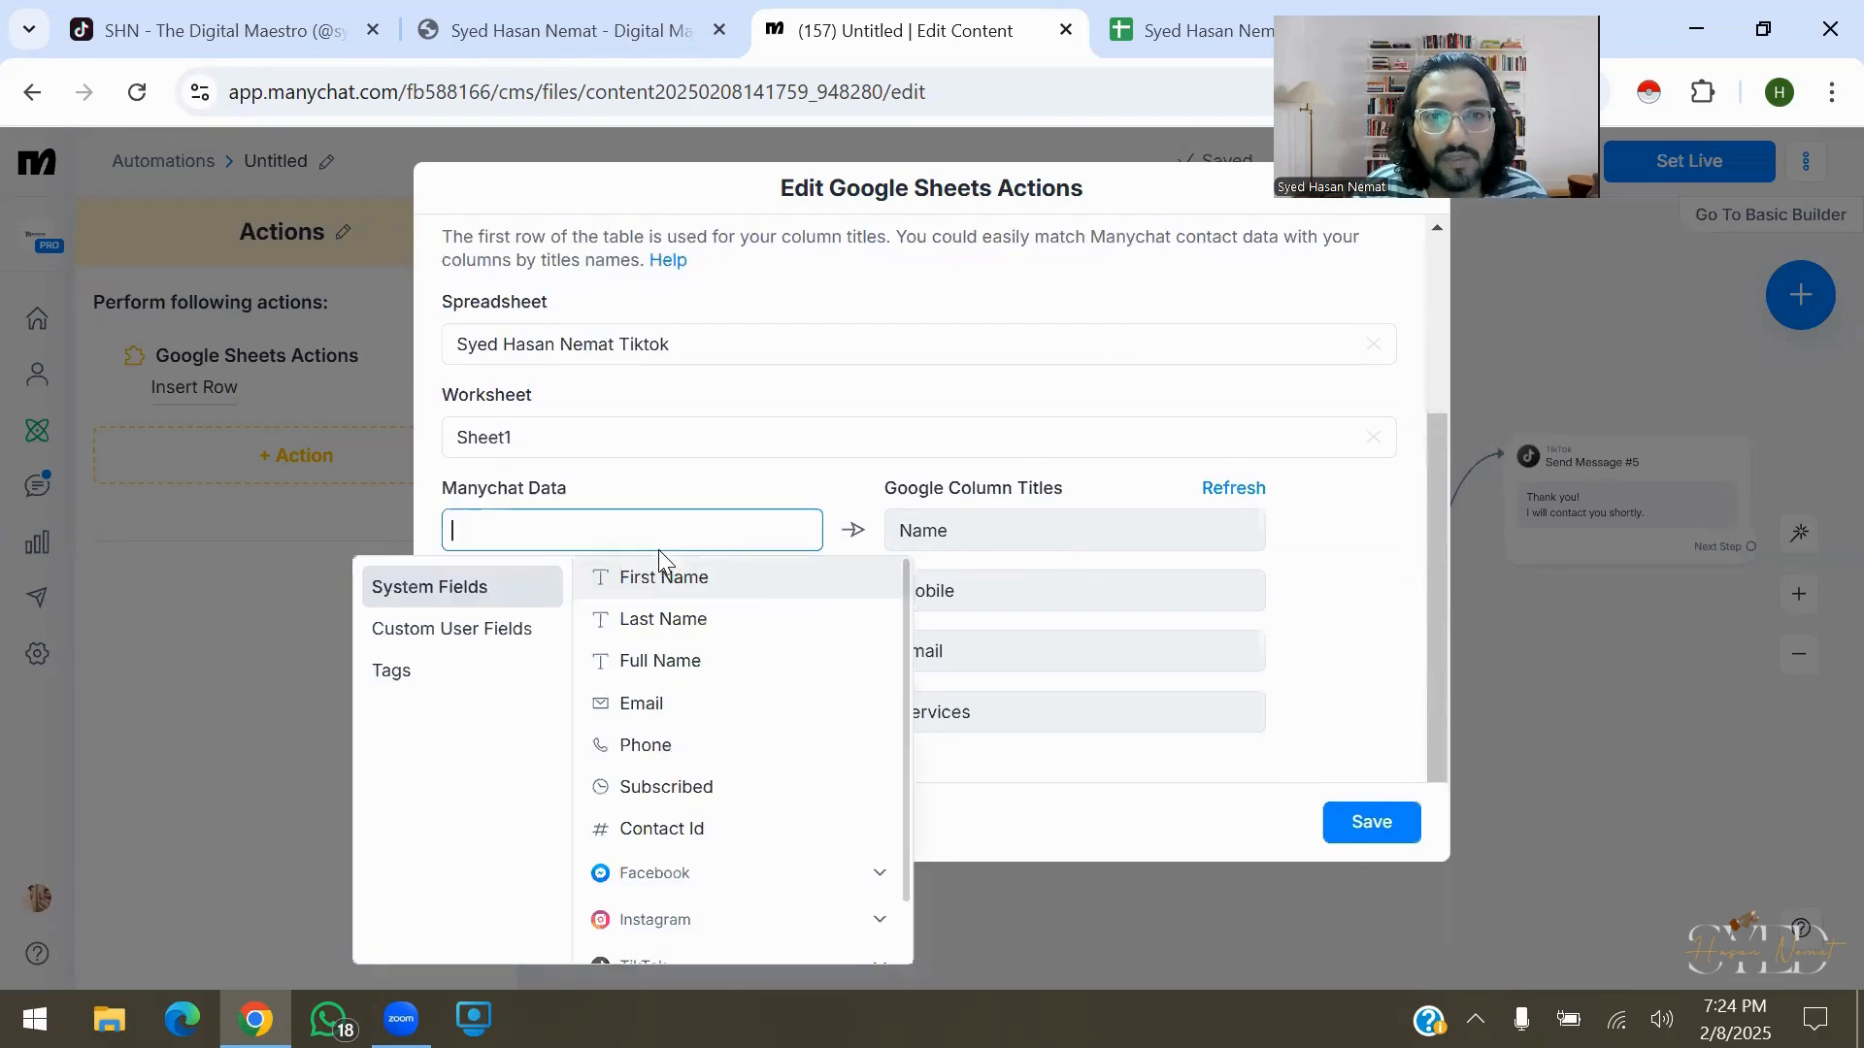
pyautogui.click(734, 583)
pyautogui.click(733, 594)
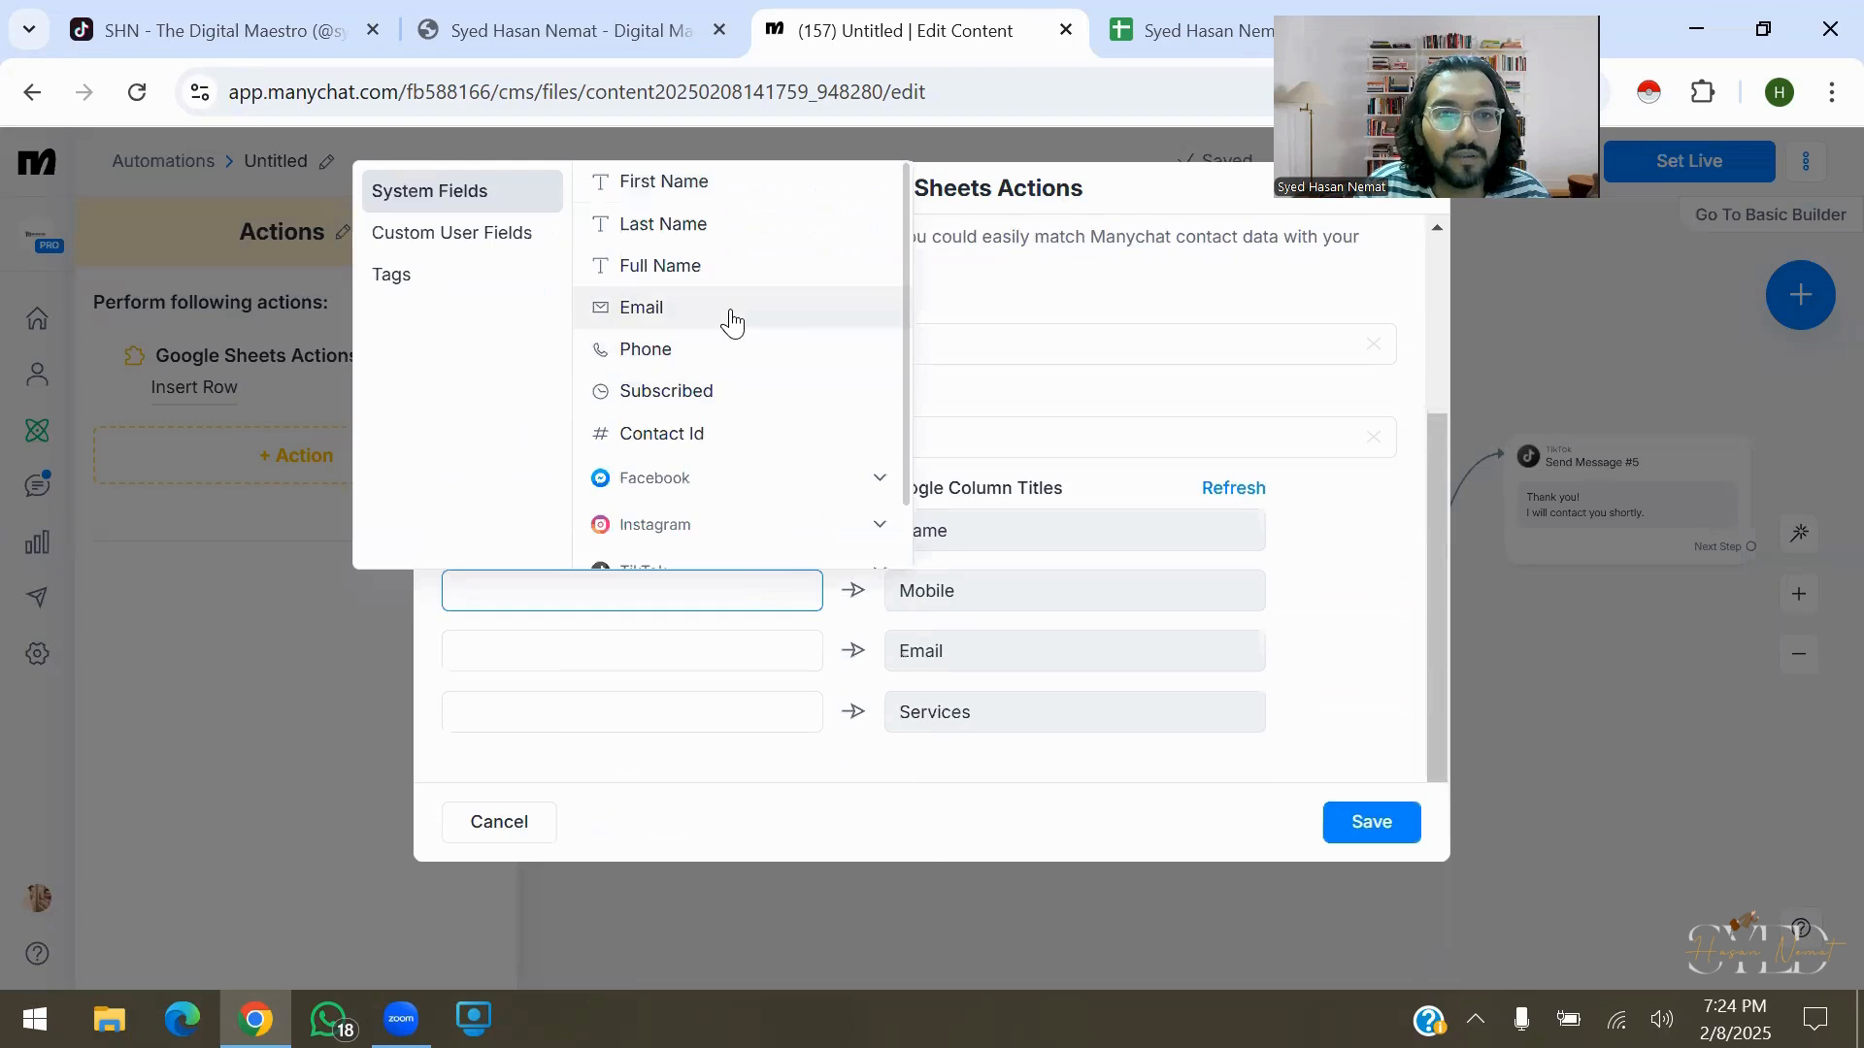
pyautogui.click(745, 355)
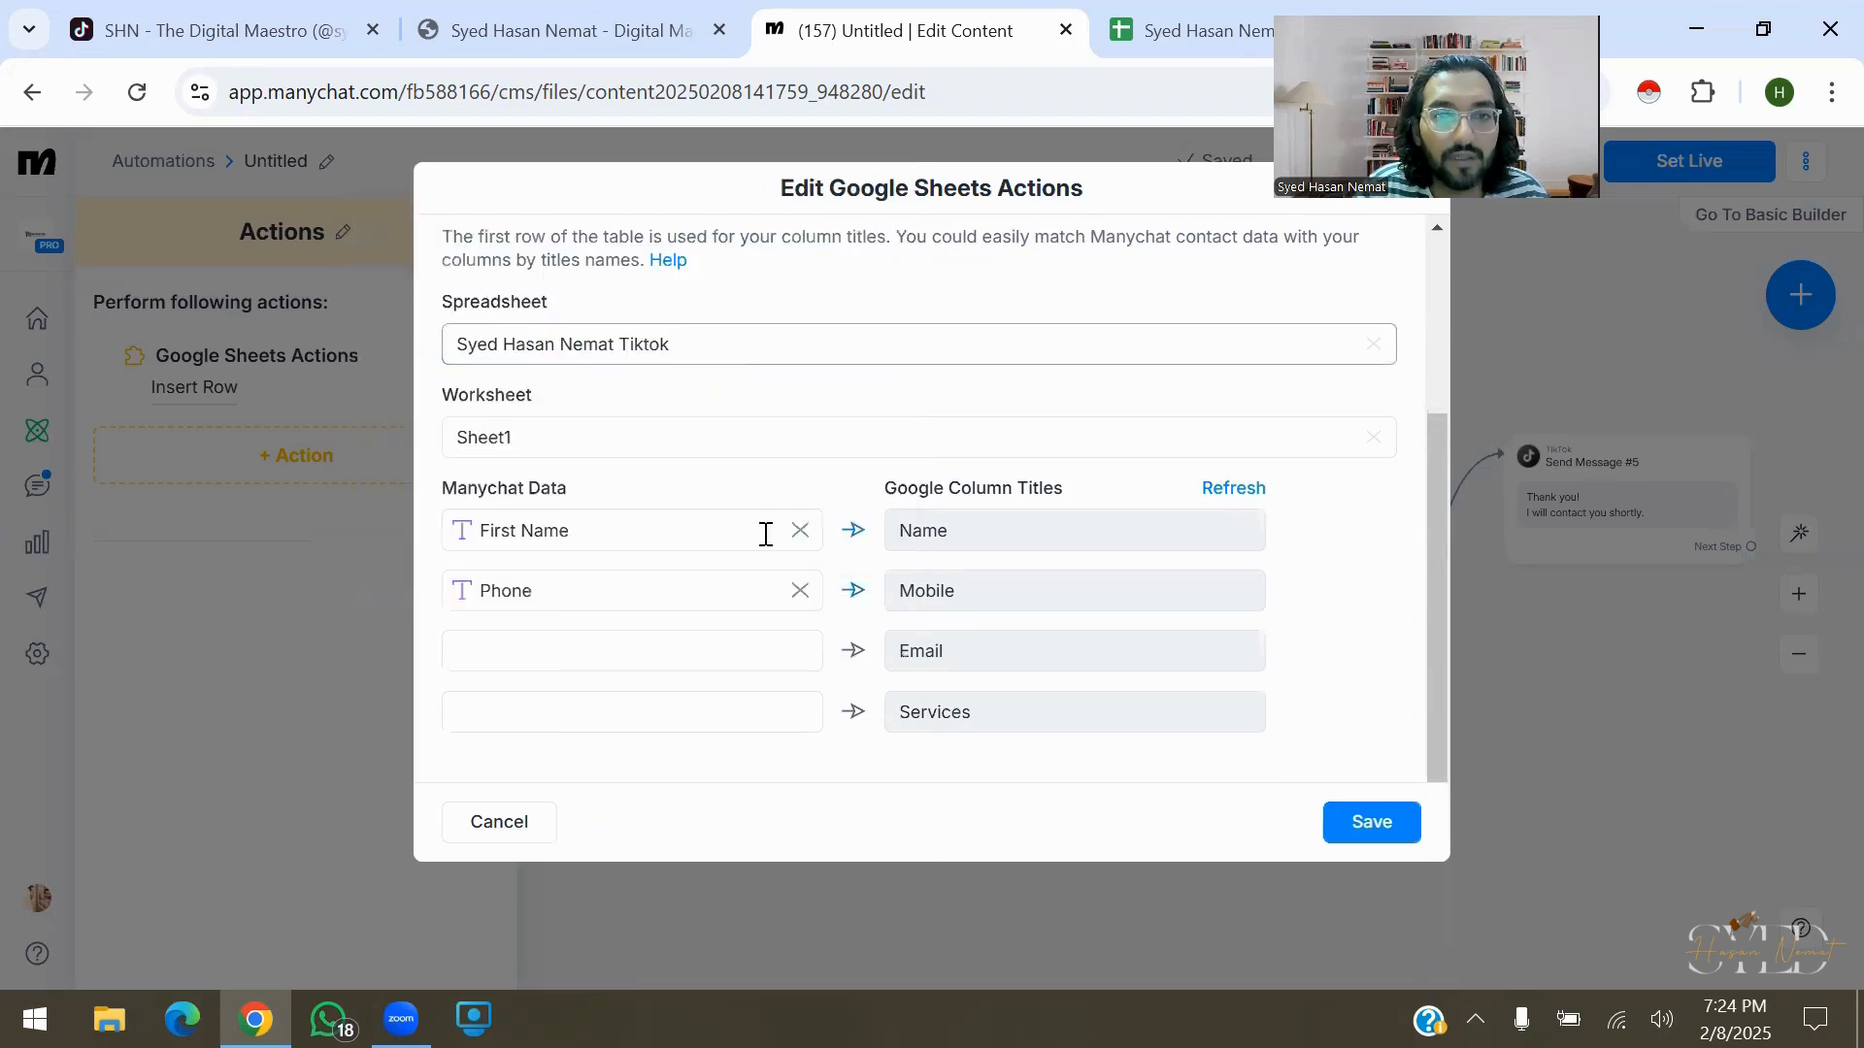
pyautogui.click(708, 652)
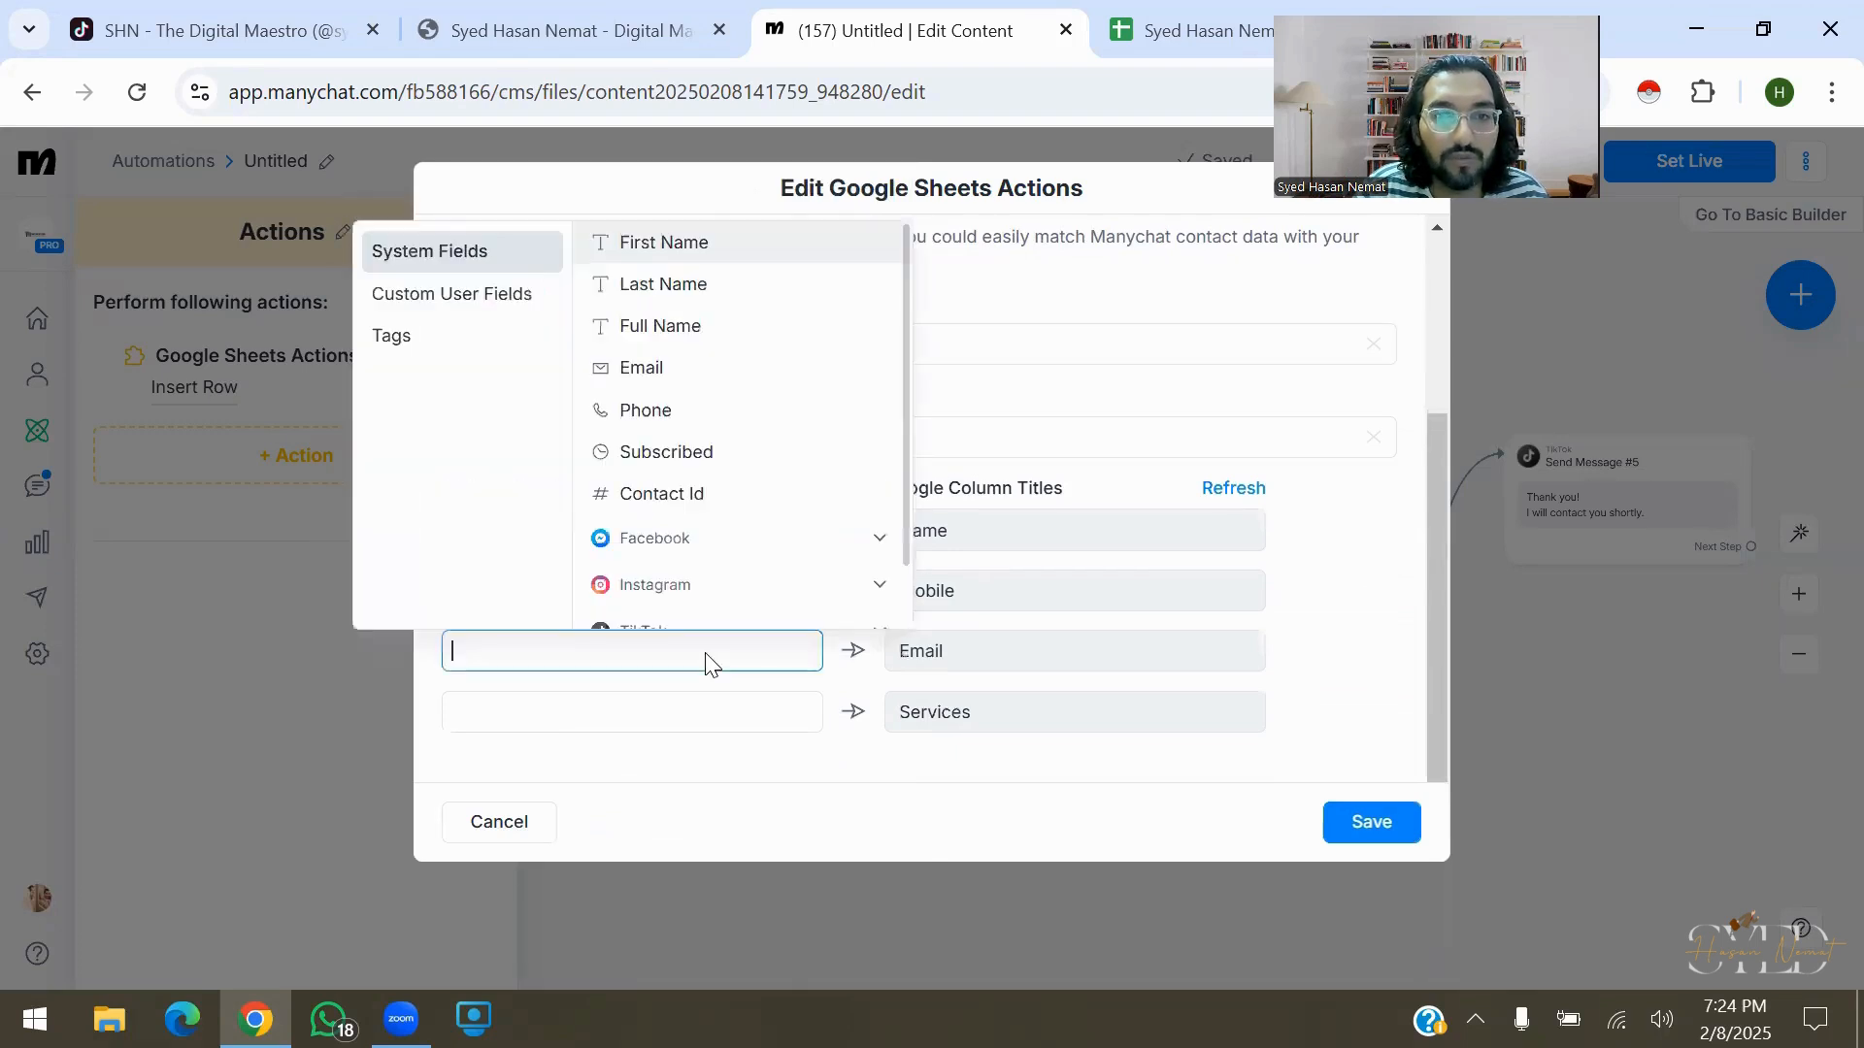
pyautogui.click(740, 368)
pyautogui.click(740, 709)
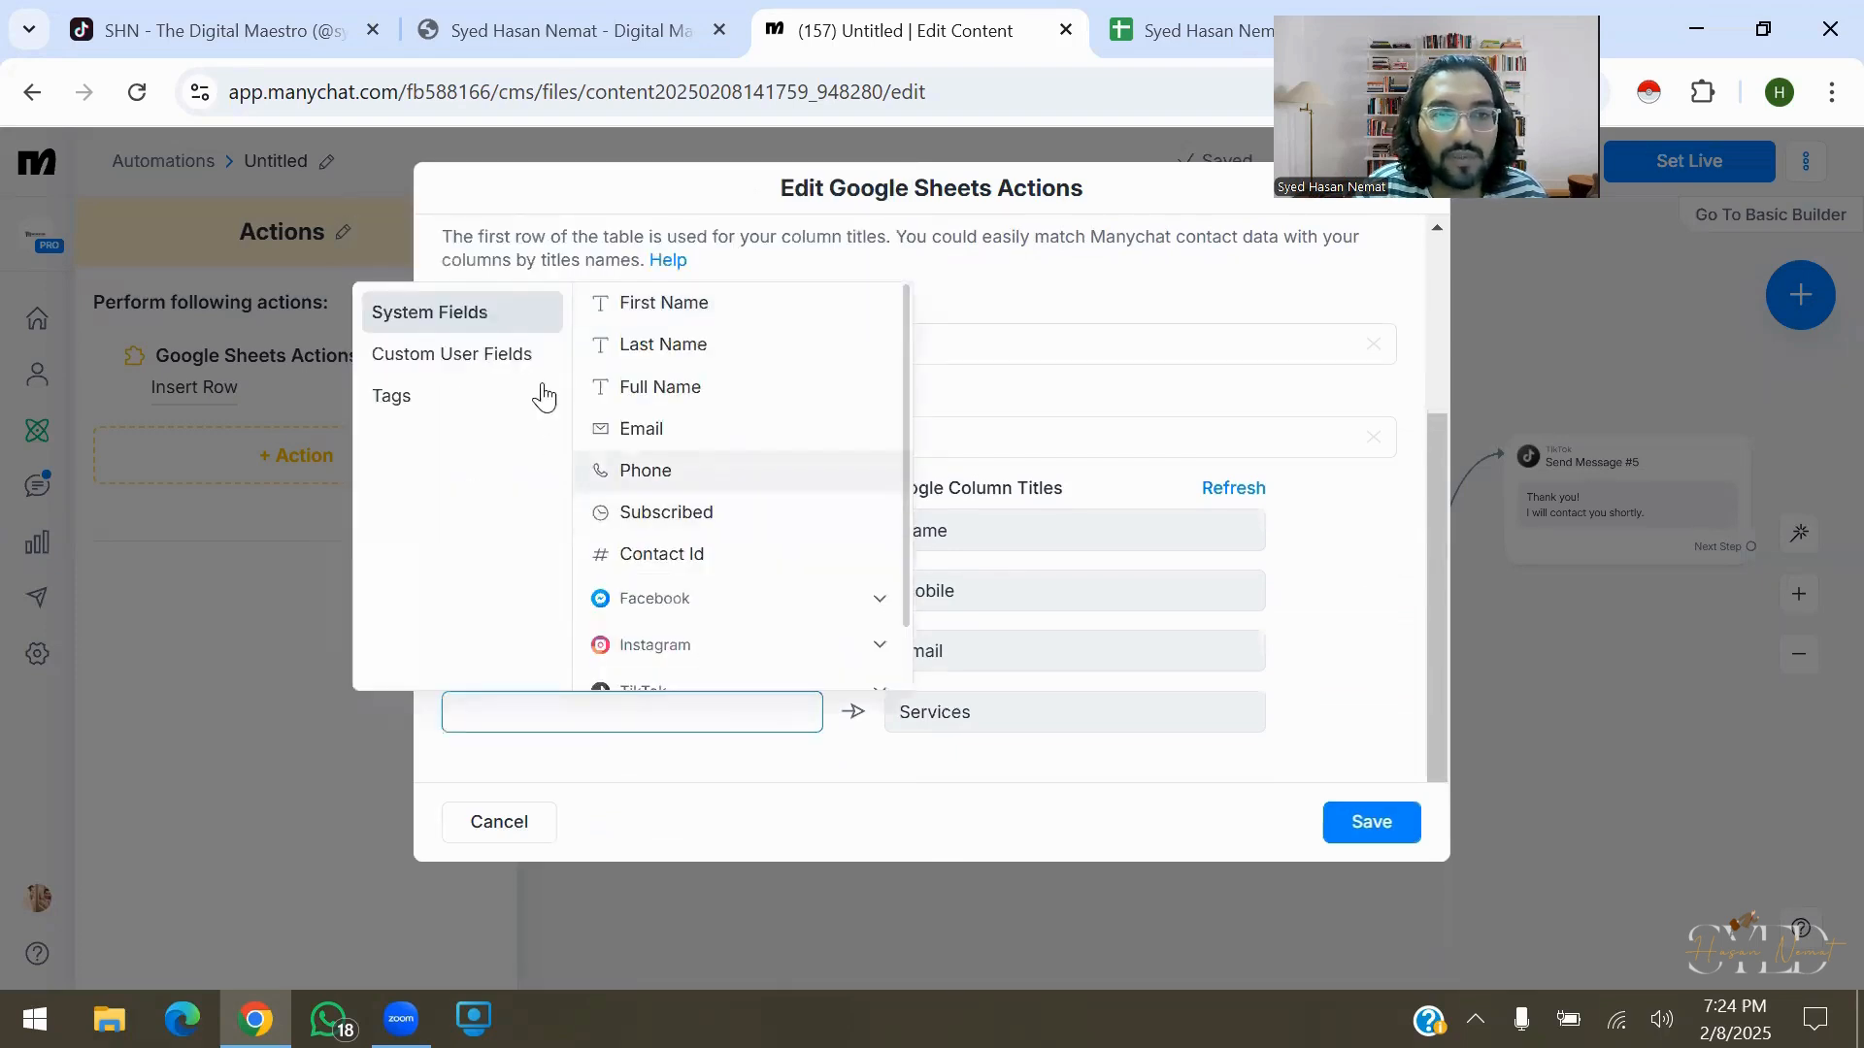
pyautogui.click(549, 352)
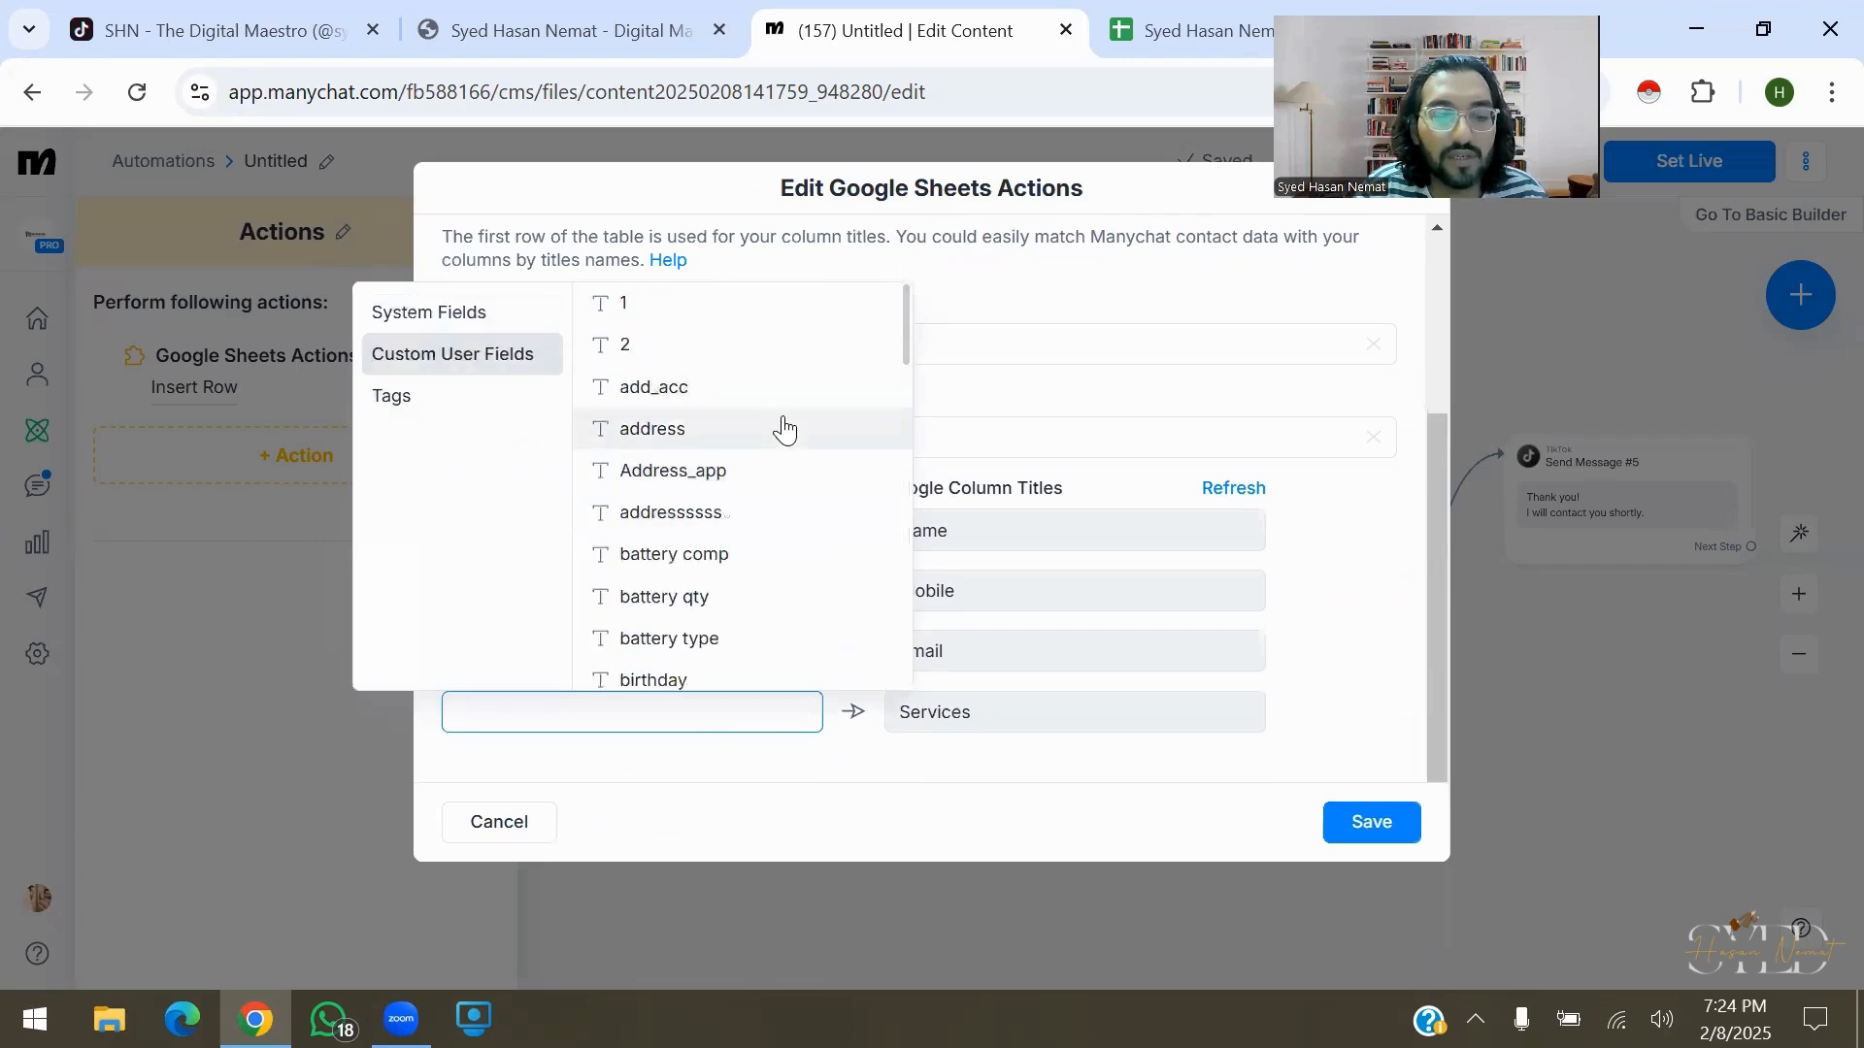
pyautogui.write('ser')
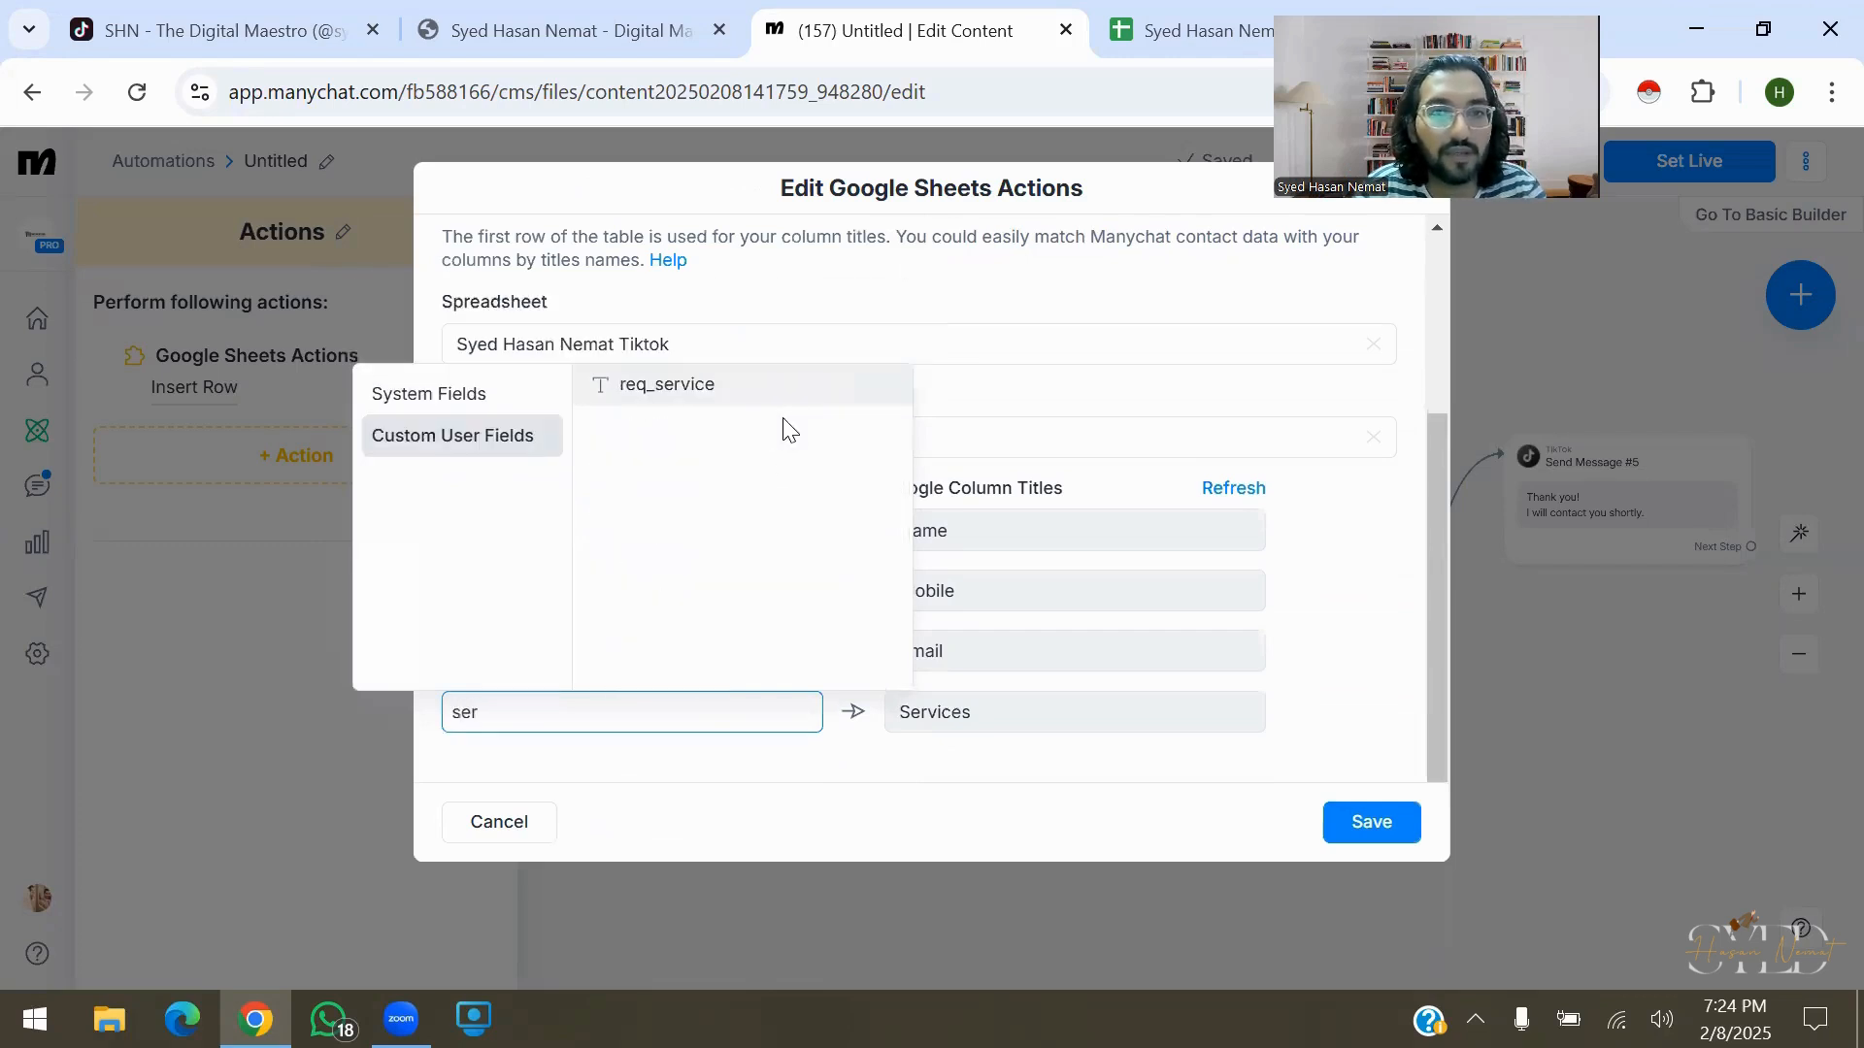
pyautogui.write('vice')
pyautogui.click(777, 400)
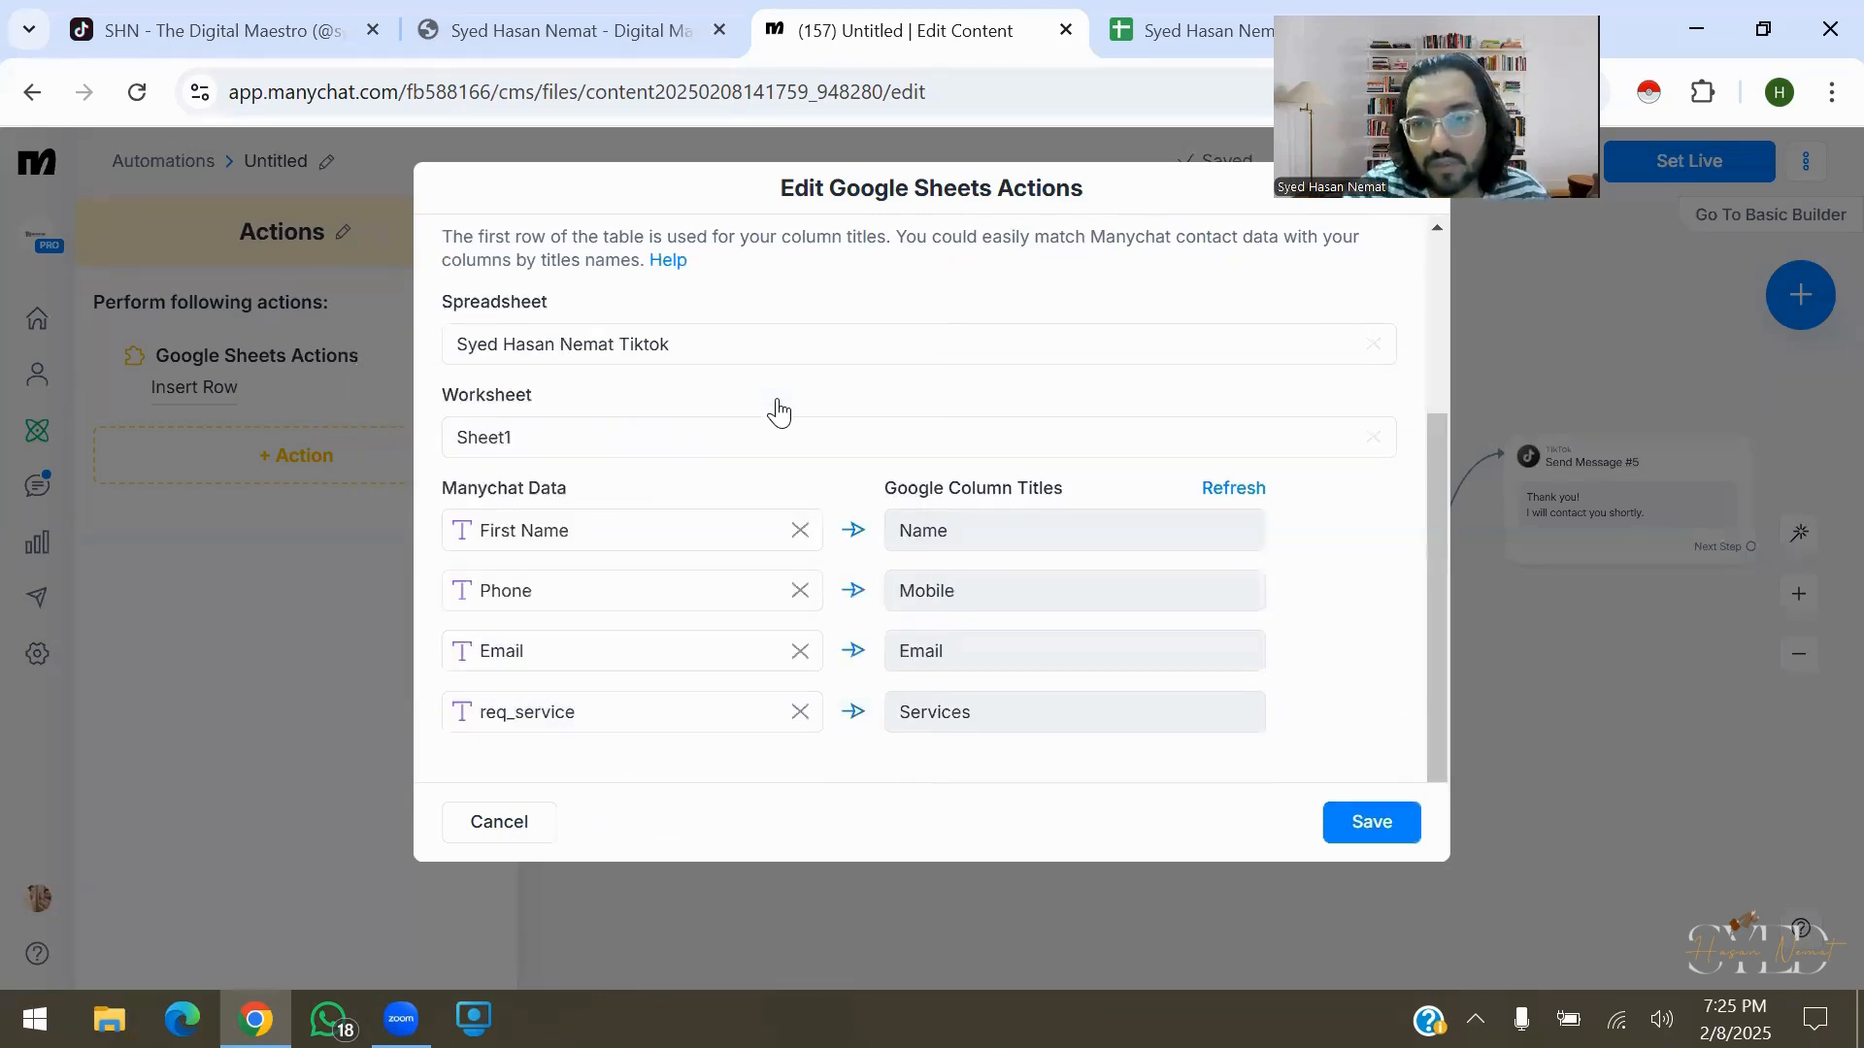
# Save the Google Sheets row mapping and pan back to the flow's first steps
pyautogui.click(1371, 822)
pyautogui.moveTo(1262, 776); pyautogui.dragTo(1361, 763)
pyautogui.moveTo(778, 412); pyautogui.dragTo(1751, 364)
pyautogui.hscroll(4, 778, 413)
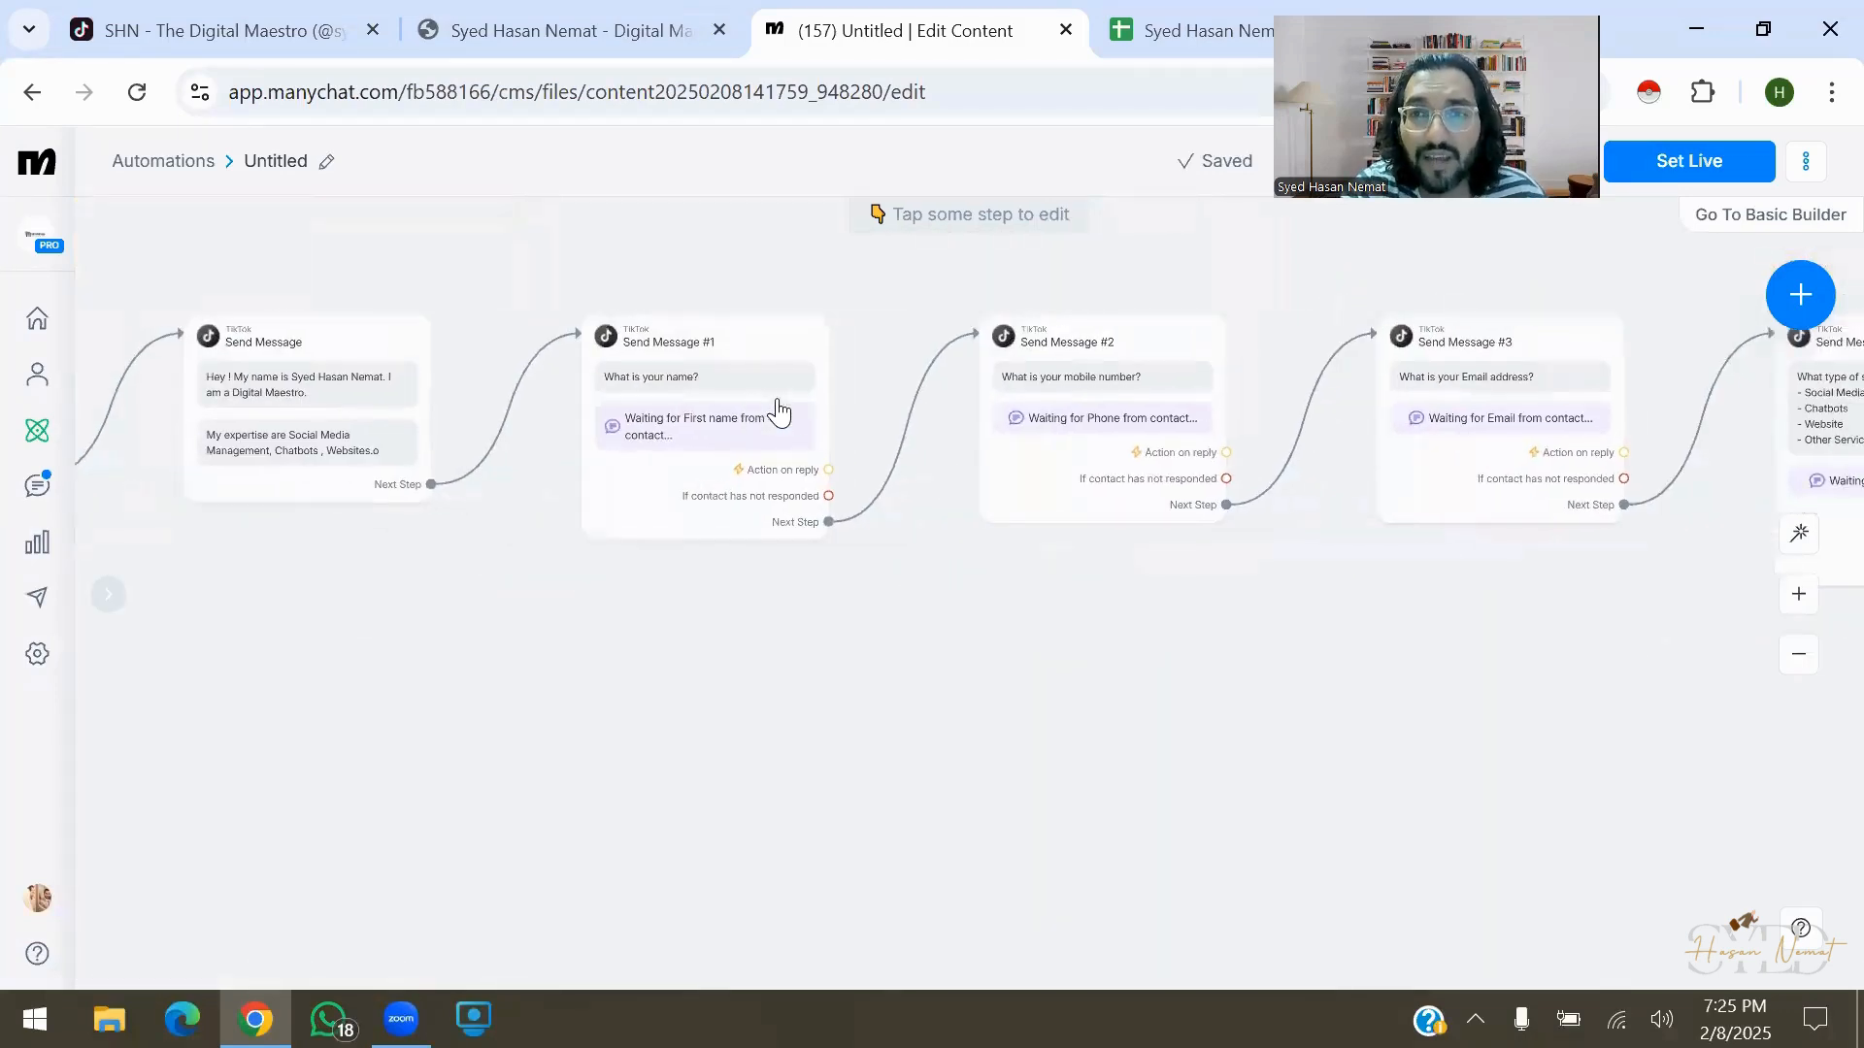
# Set the TikTok keyword automation live and dismiss the 'Automation is Live' notice
pyautogui.click(1689, 161)
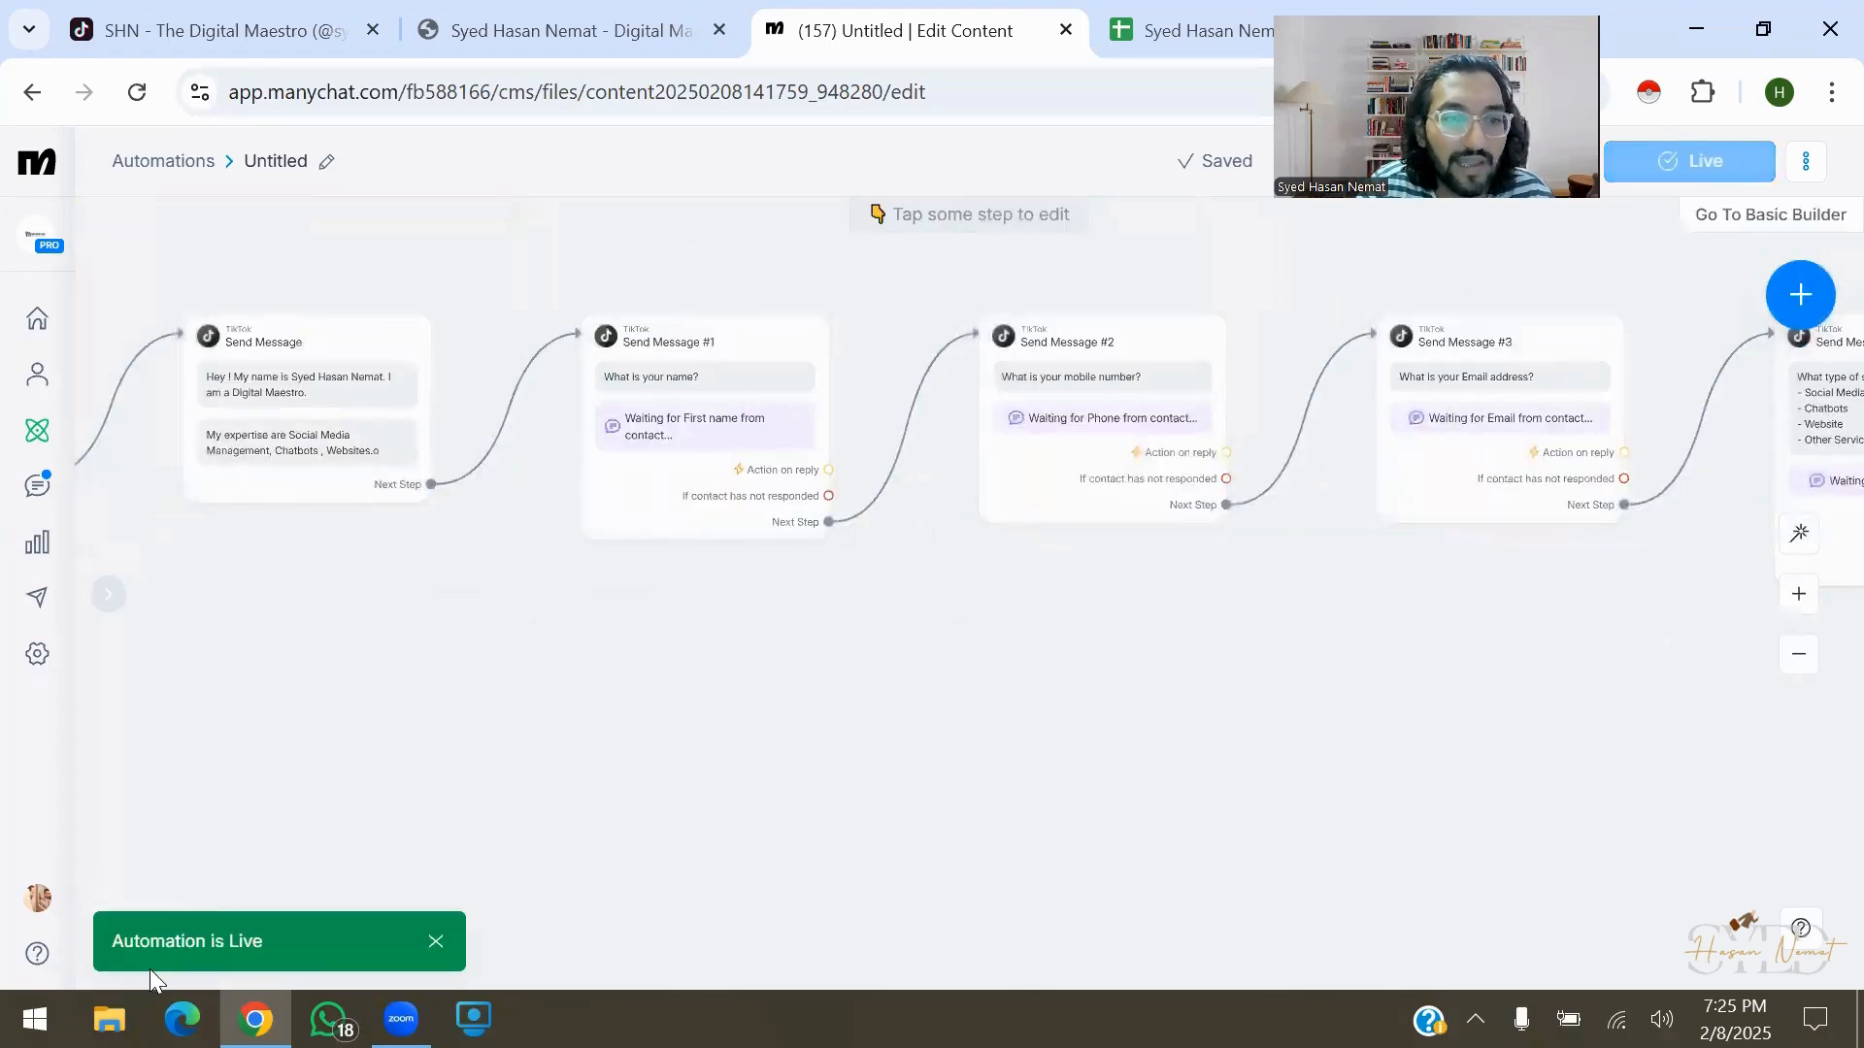
pyautogui.moveTo(119, 955); pyautogui.dragTo(427, 914)
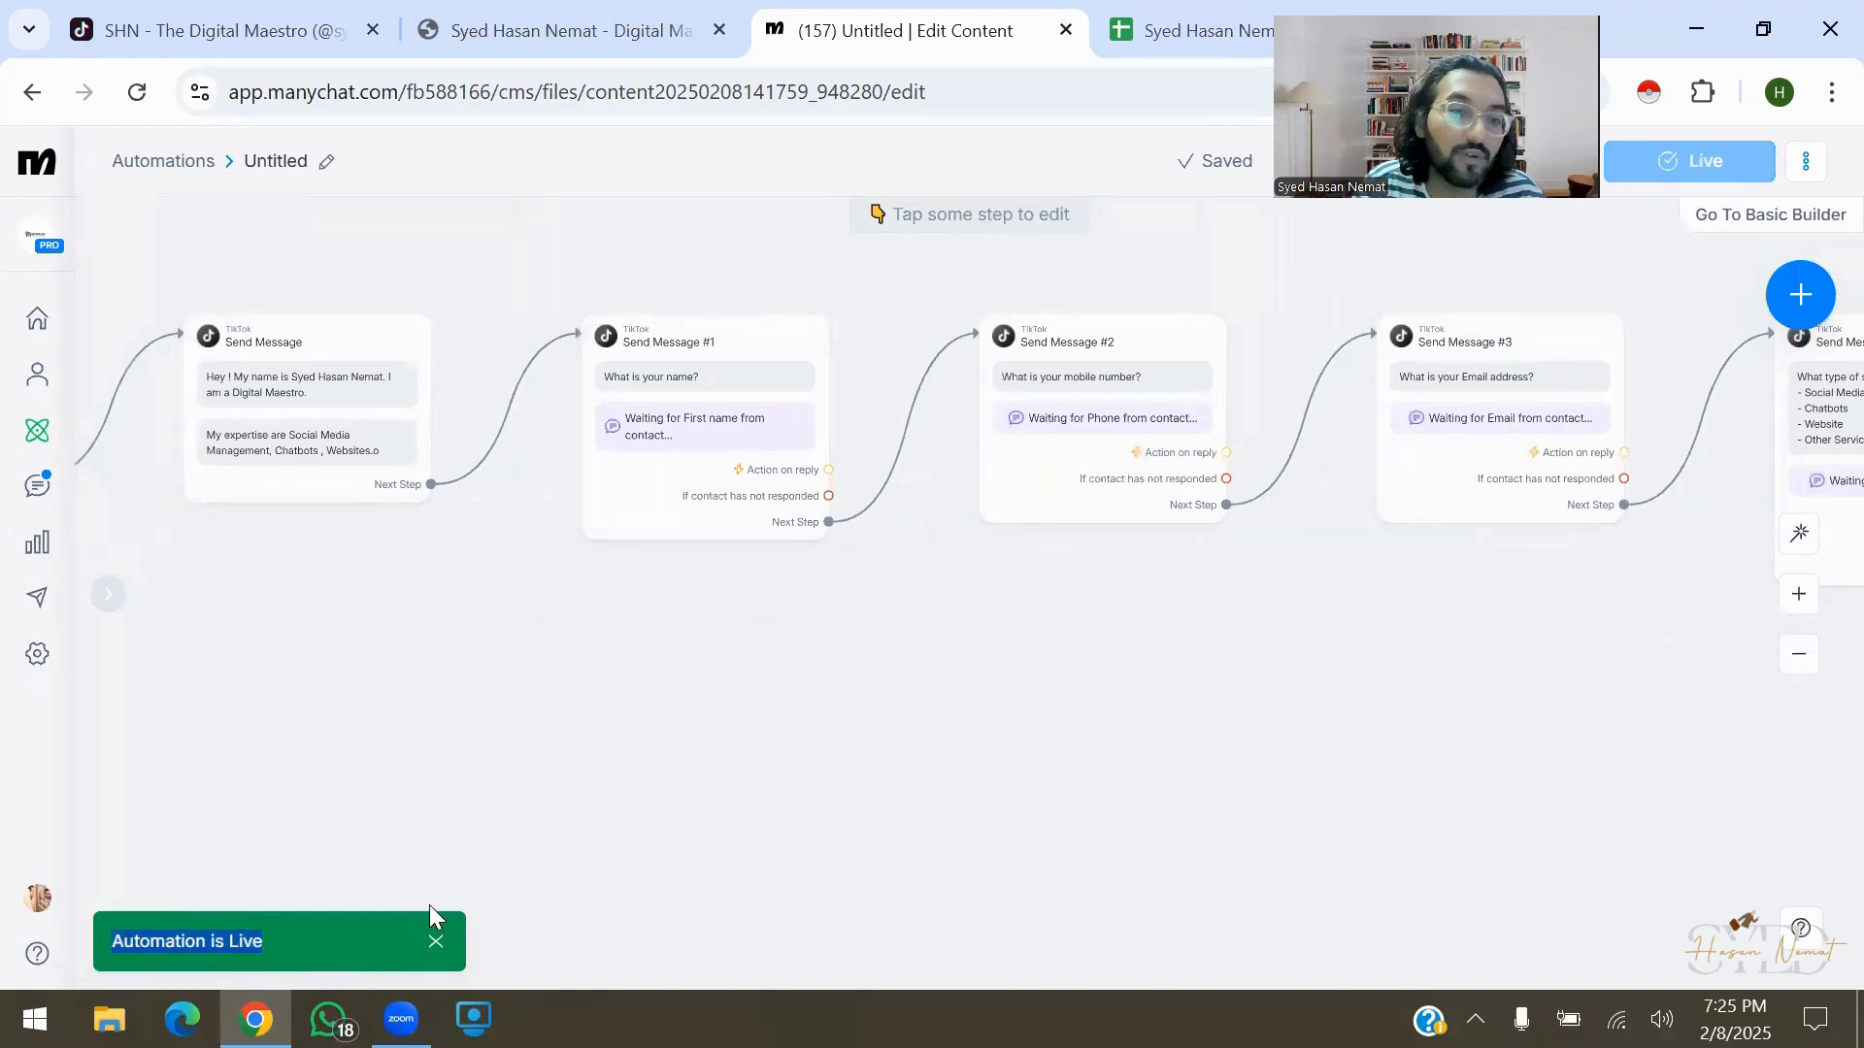
pyautogui.click(436, 941)
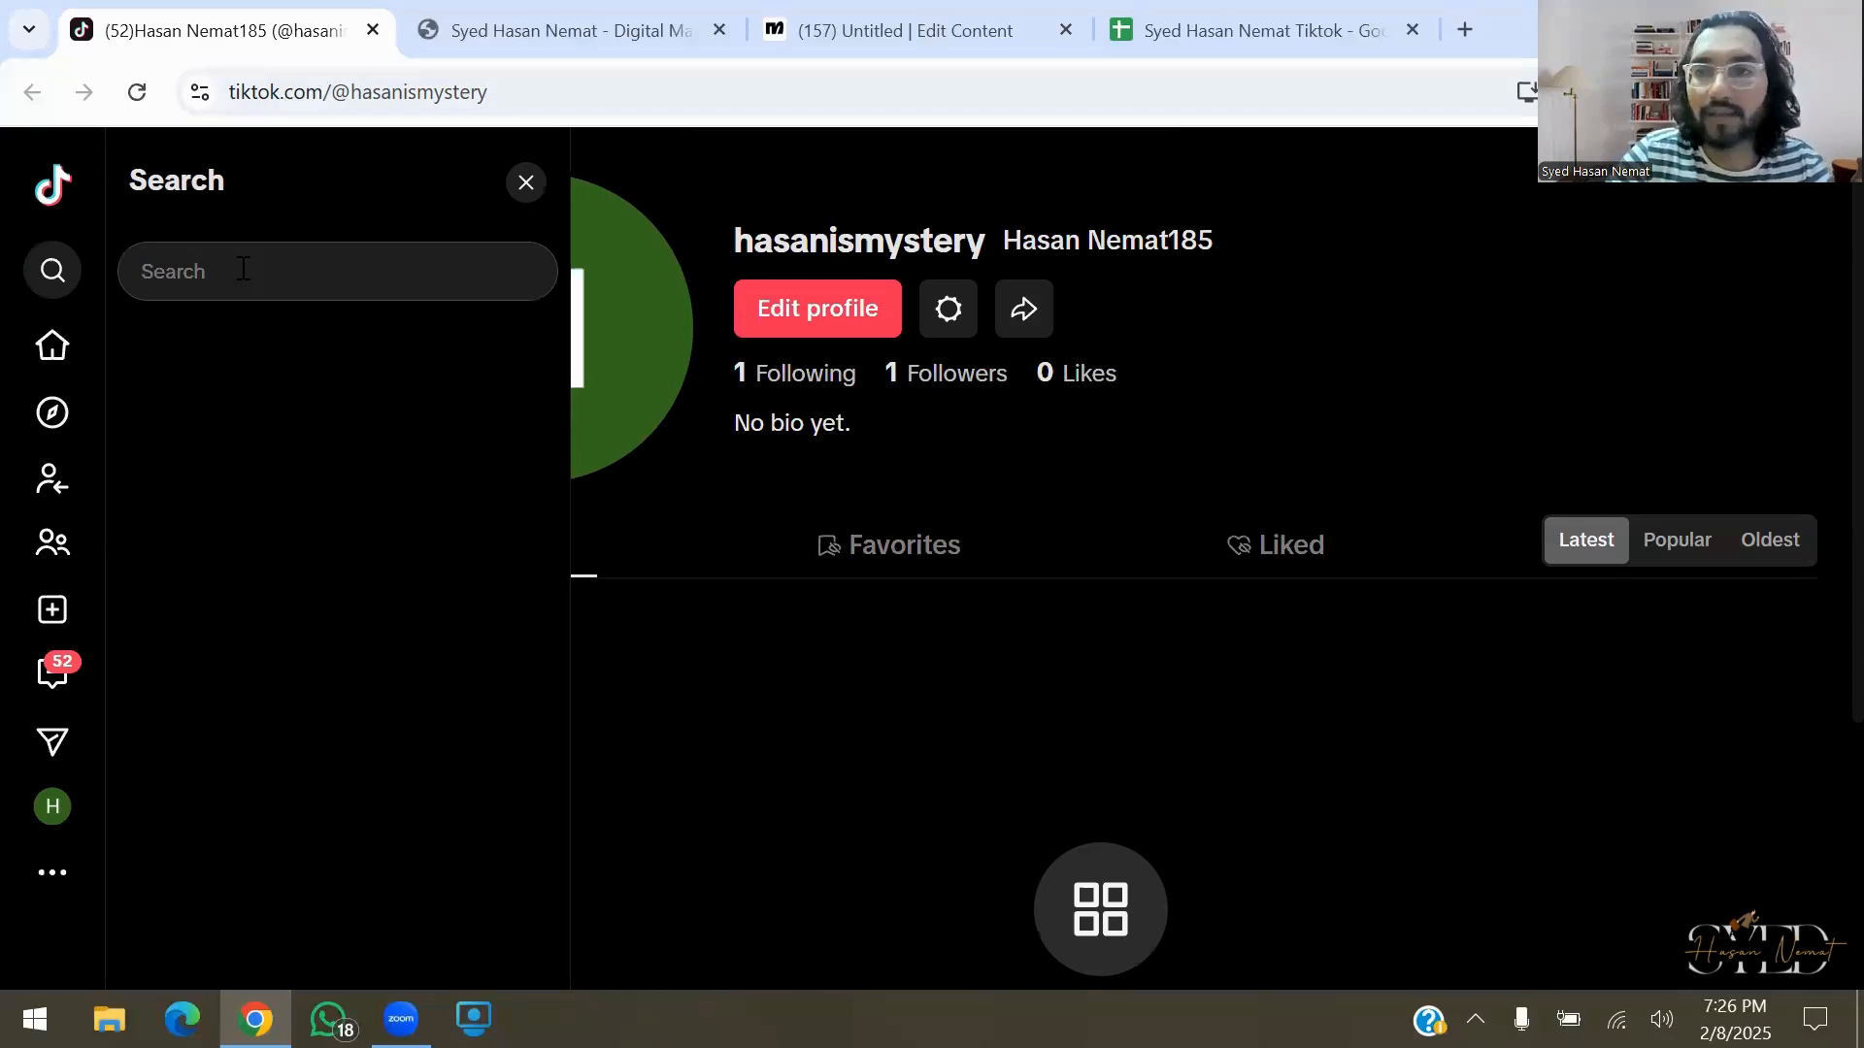
# Search TikTok for the business account by its owner's name and start a direct message from its profile
pyautogui.write('Syed Hasa')
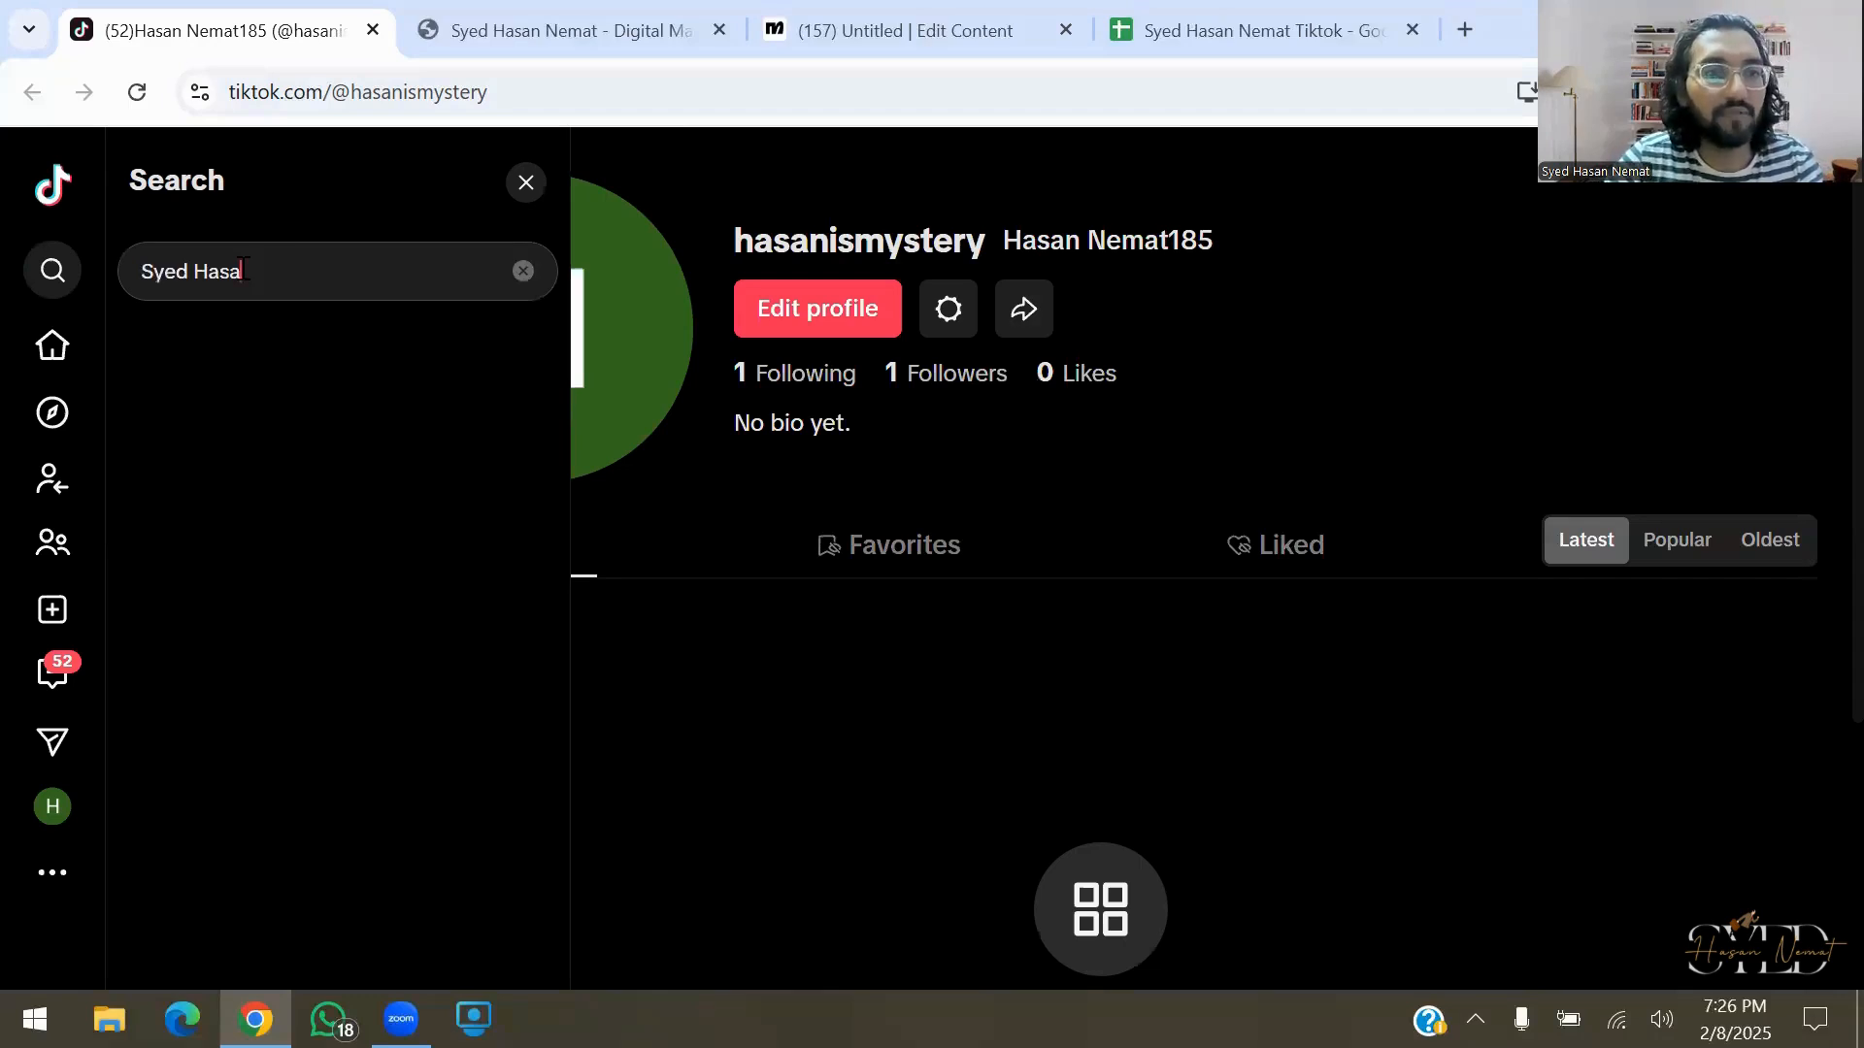
pyautogui.write('n Nemat')
pyautogui.press('Return')
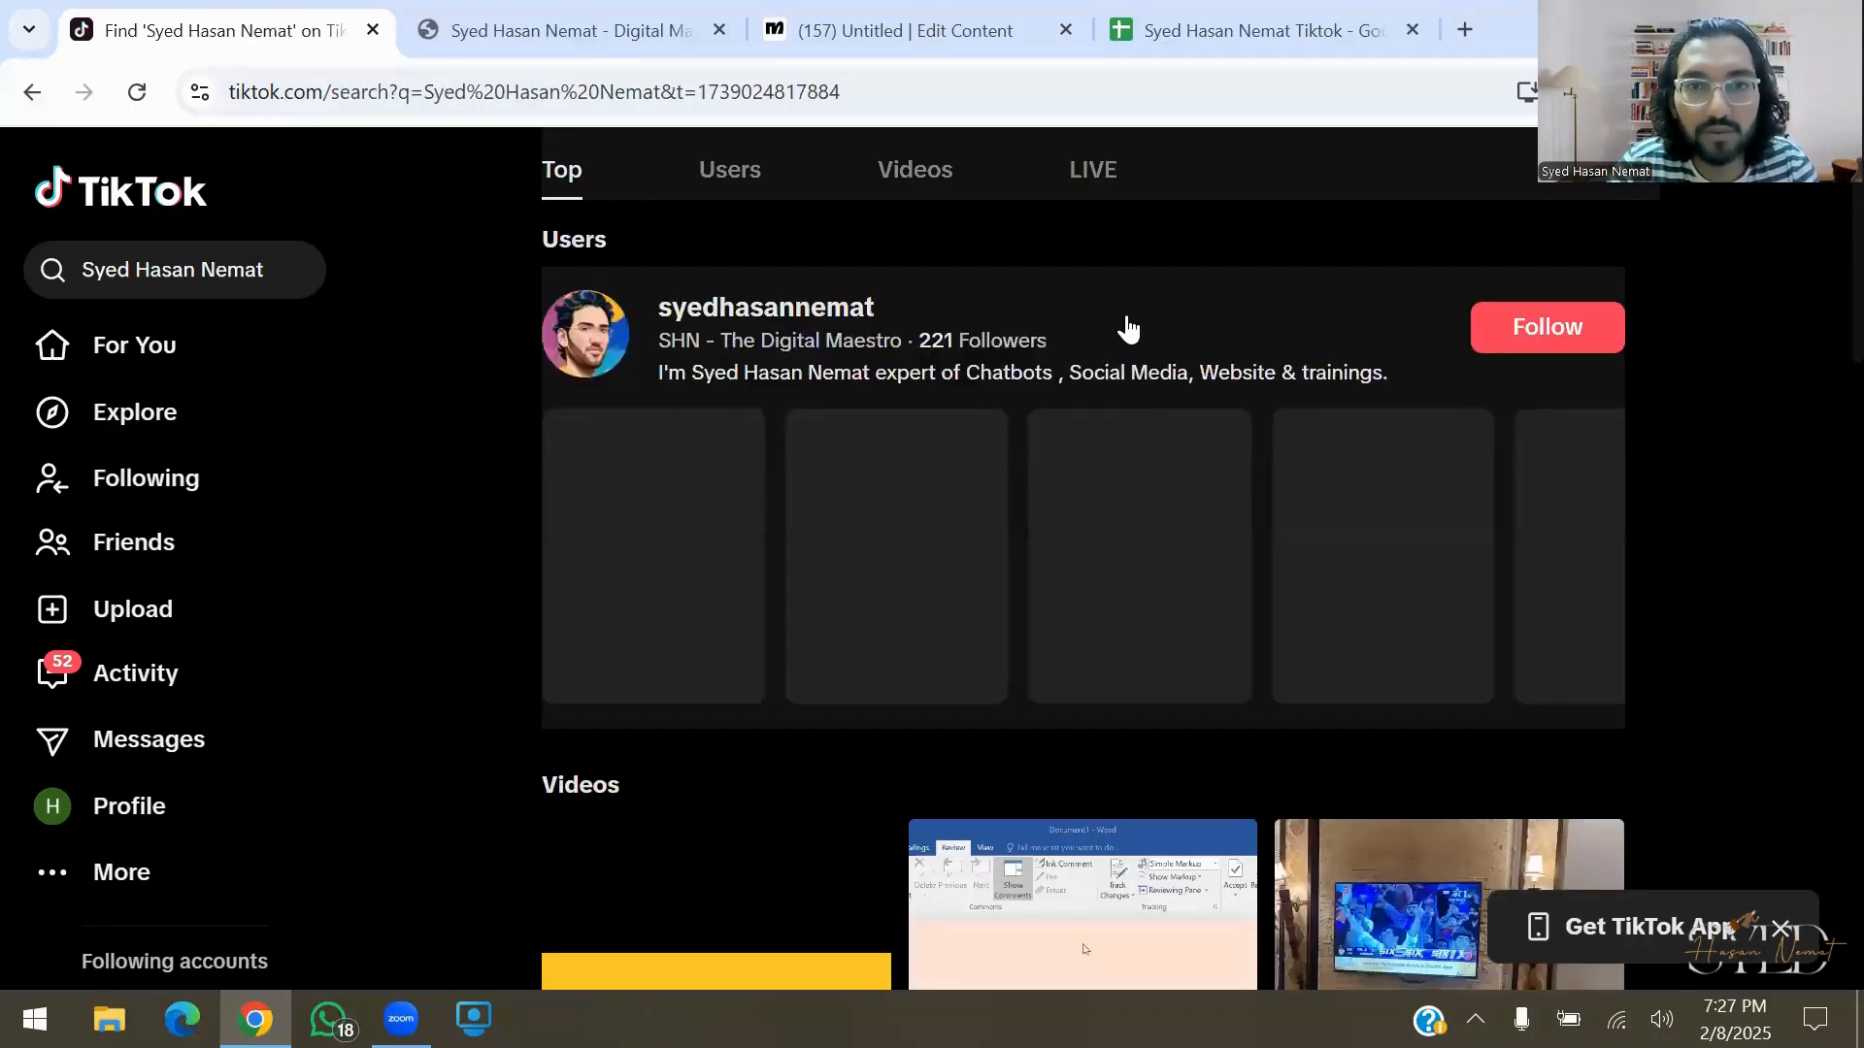
pyautogui.click(1126, 325)
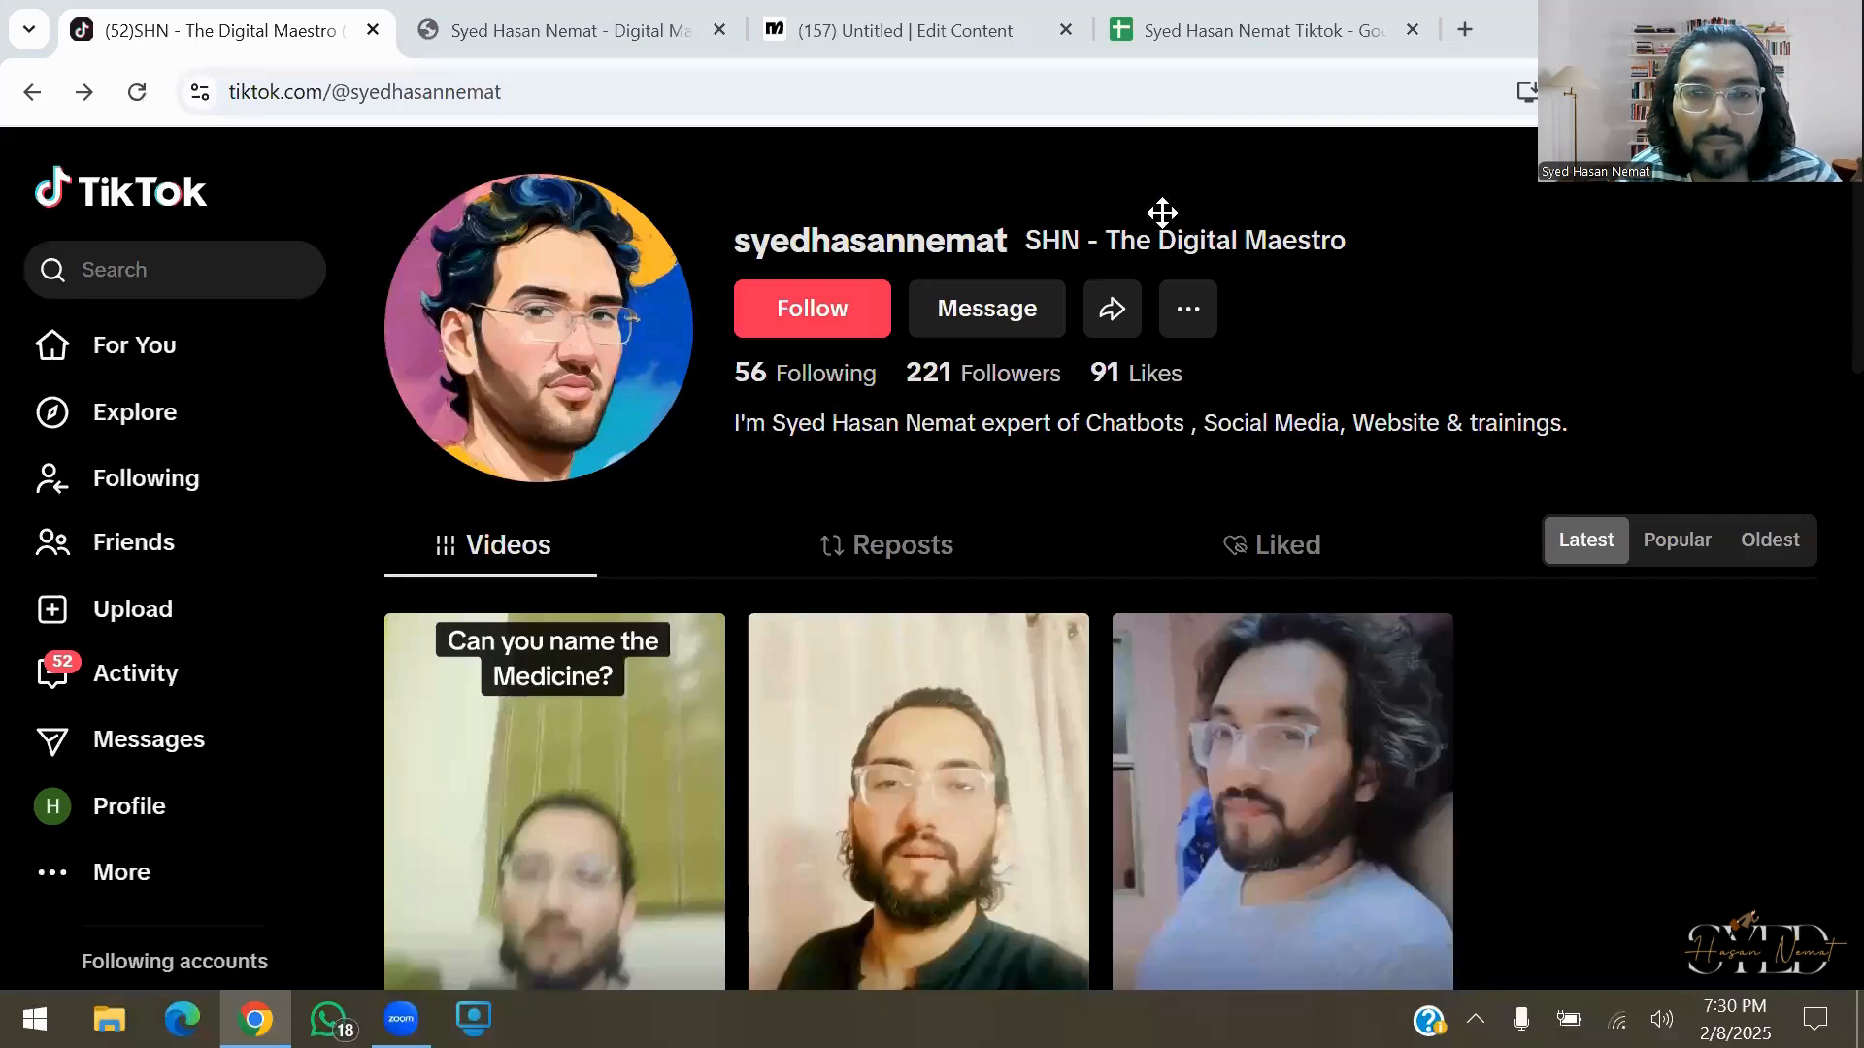
pyautogui.click(1028, 306)
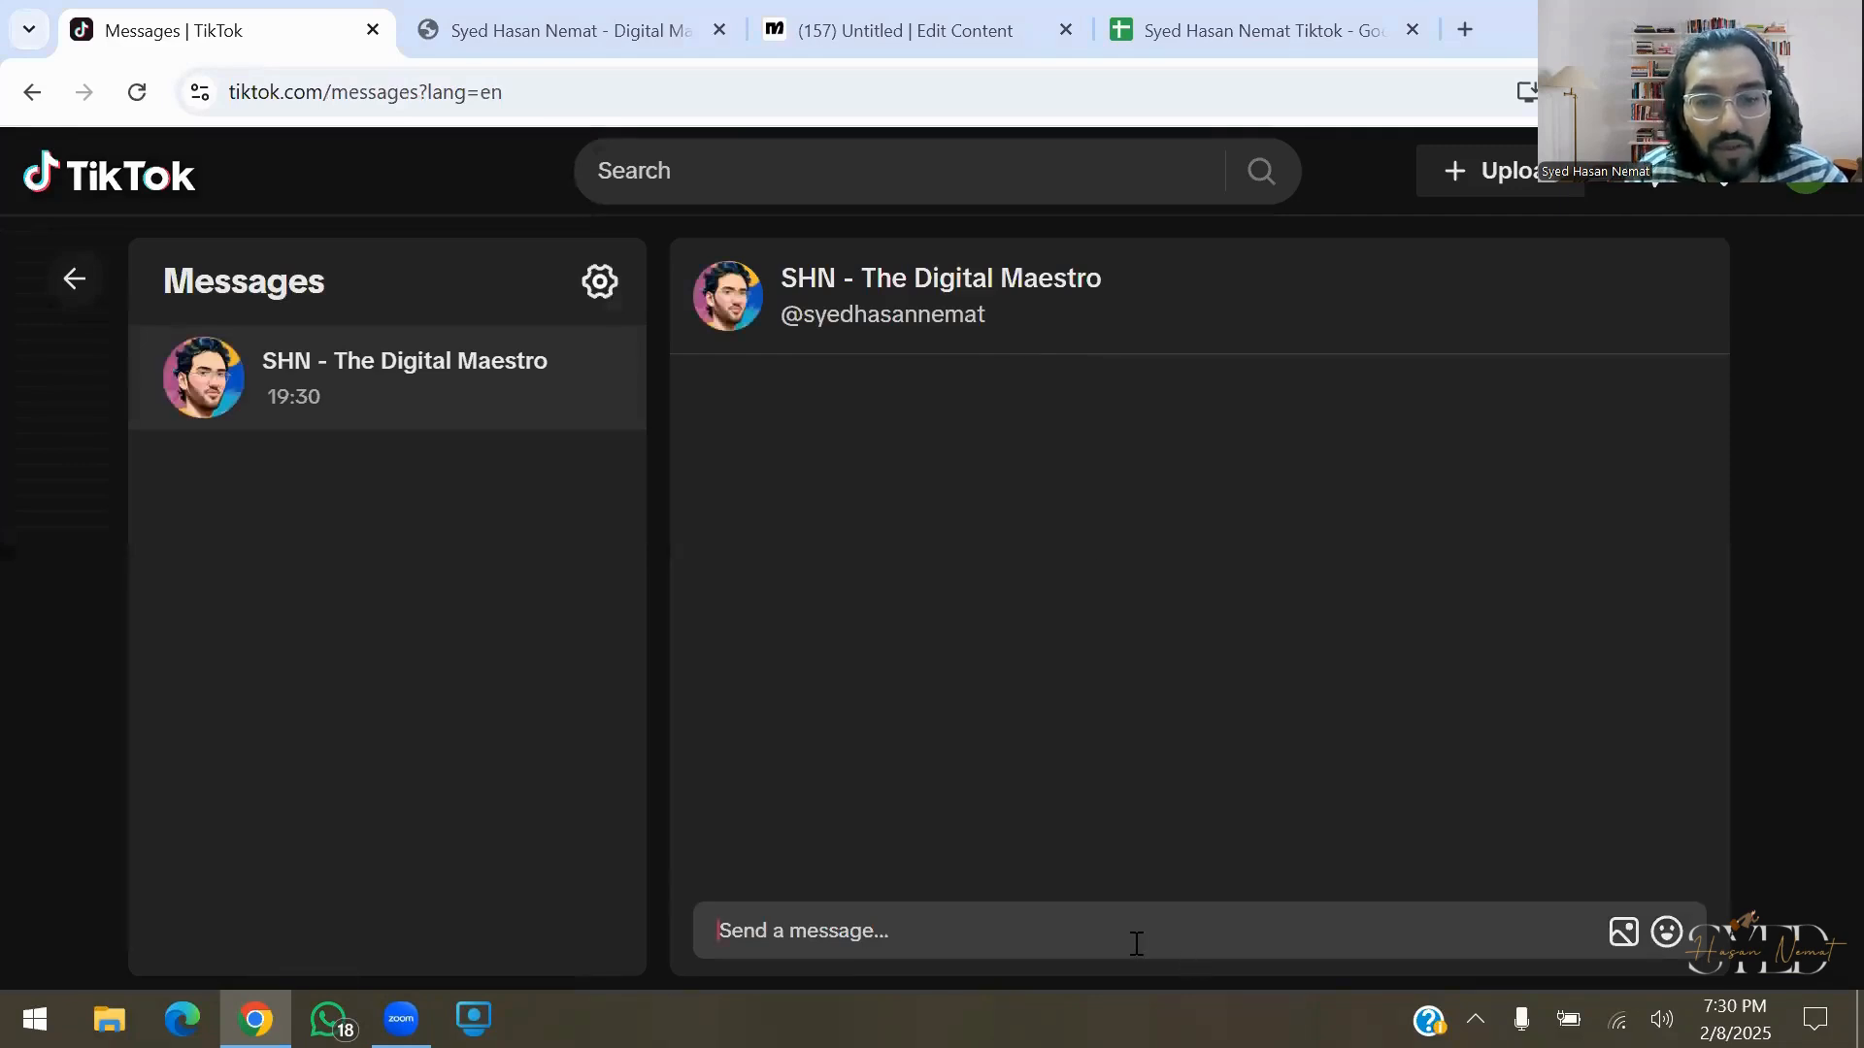
# Send the trigger keyword in the TikTok chat, then reply with a test name and mobile number
pyautogui.write('hasan')
pyautogui.press('Return')
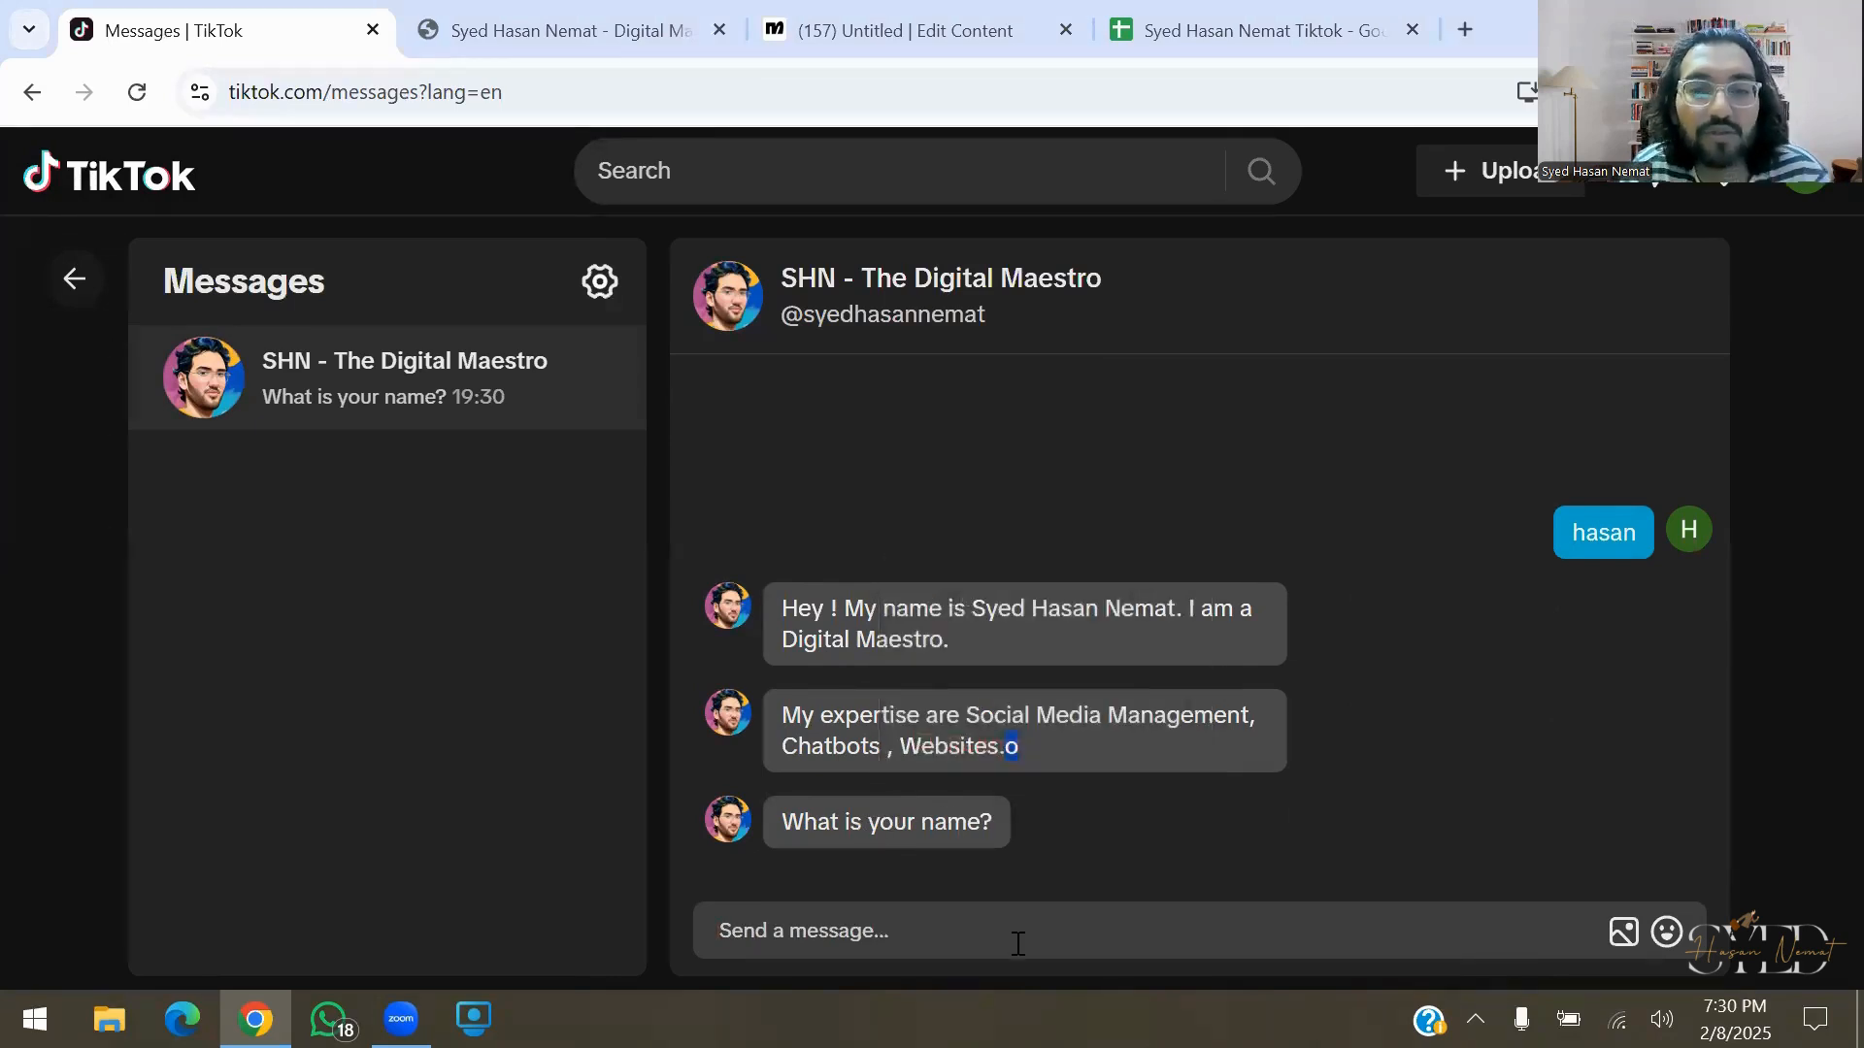
pyautogui.write('Hasan')
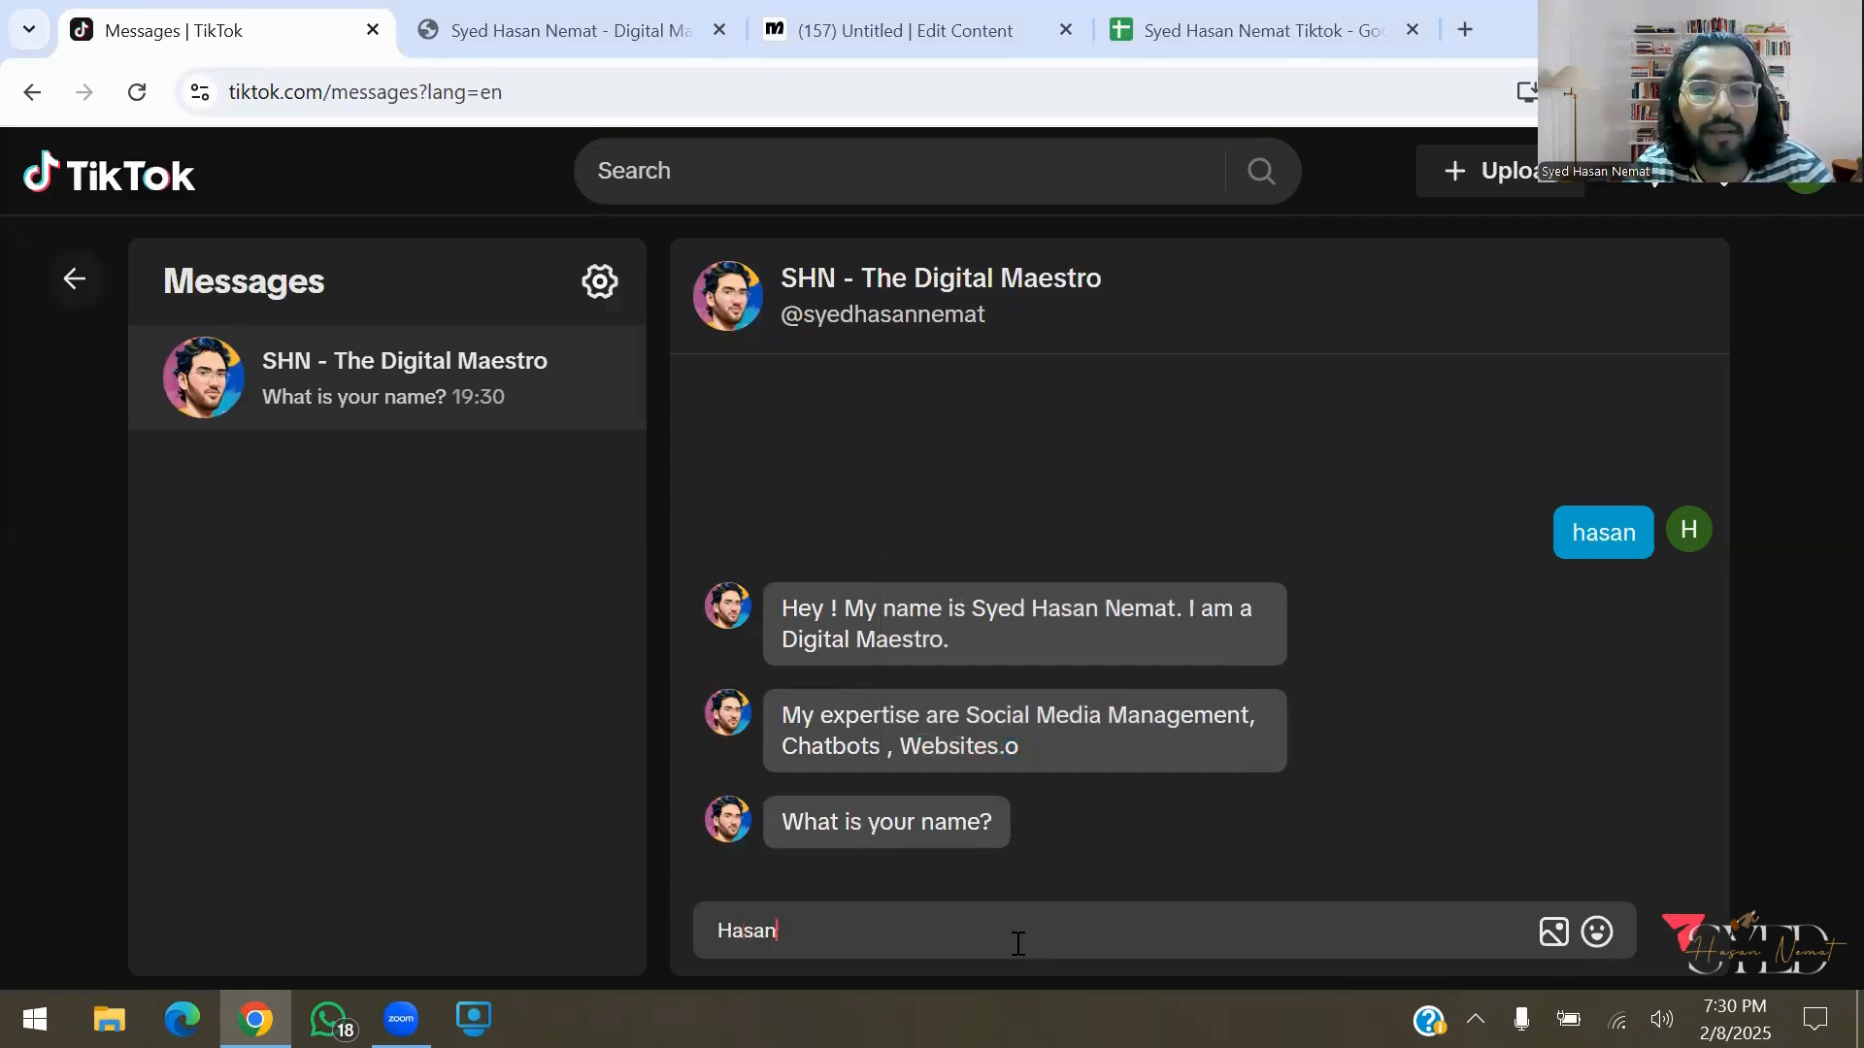
pyautogui.press('Return')
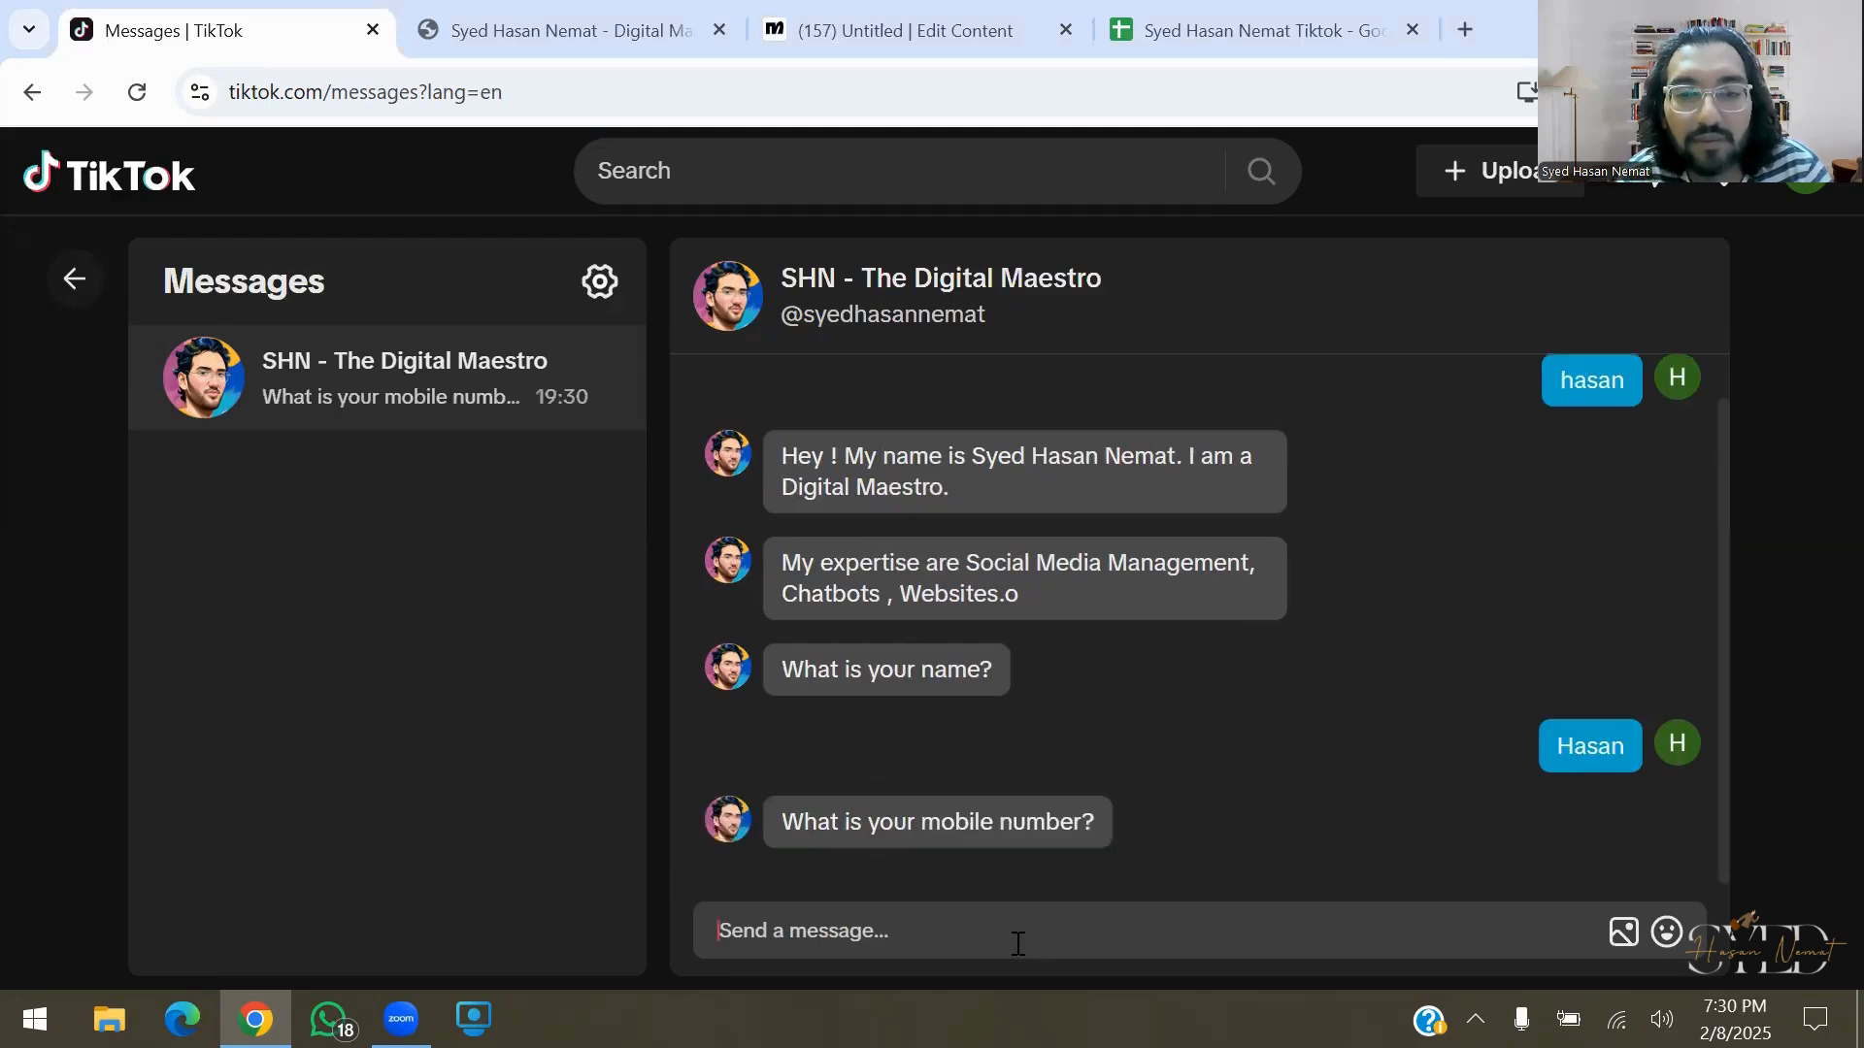
pyautogui.write('+')
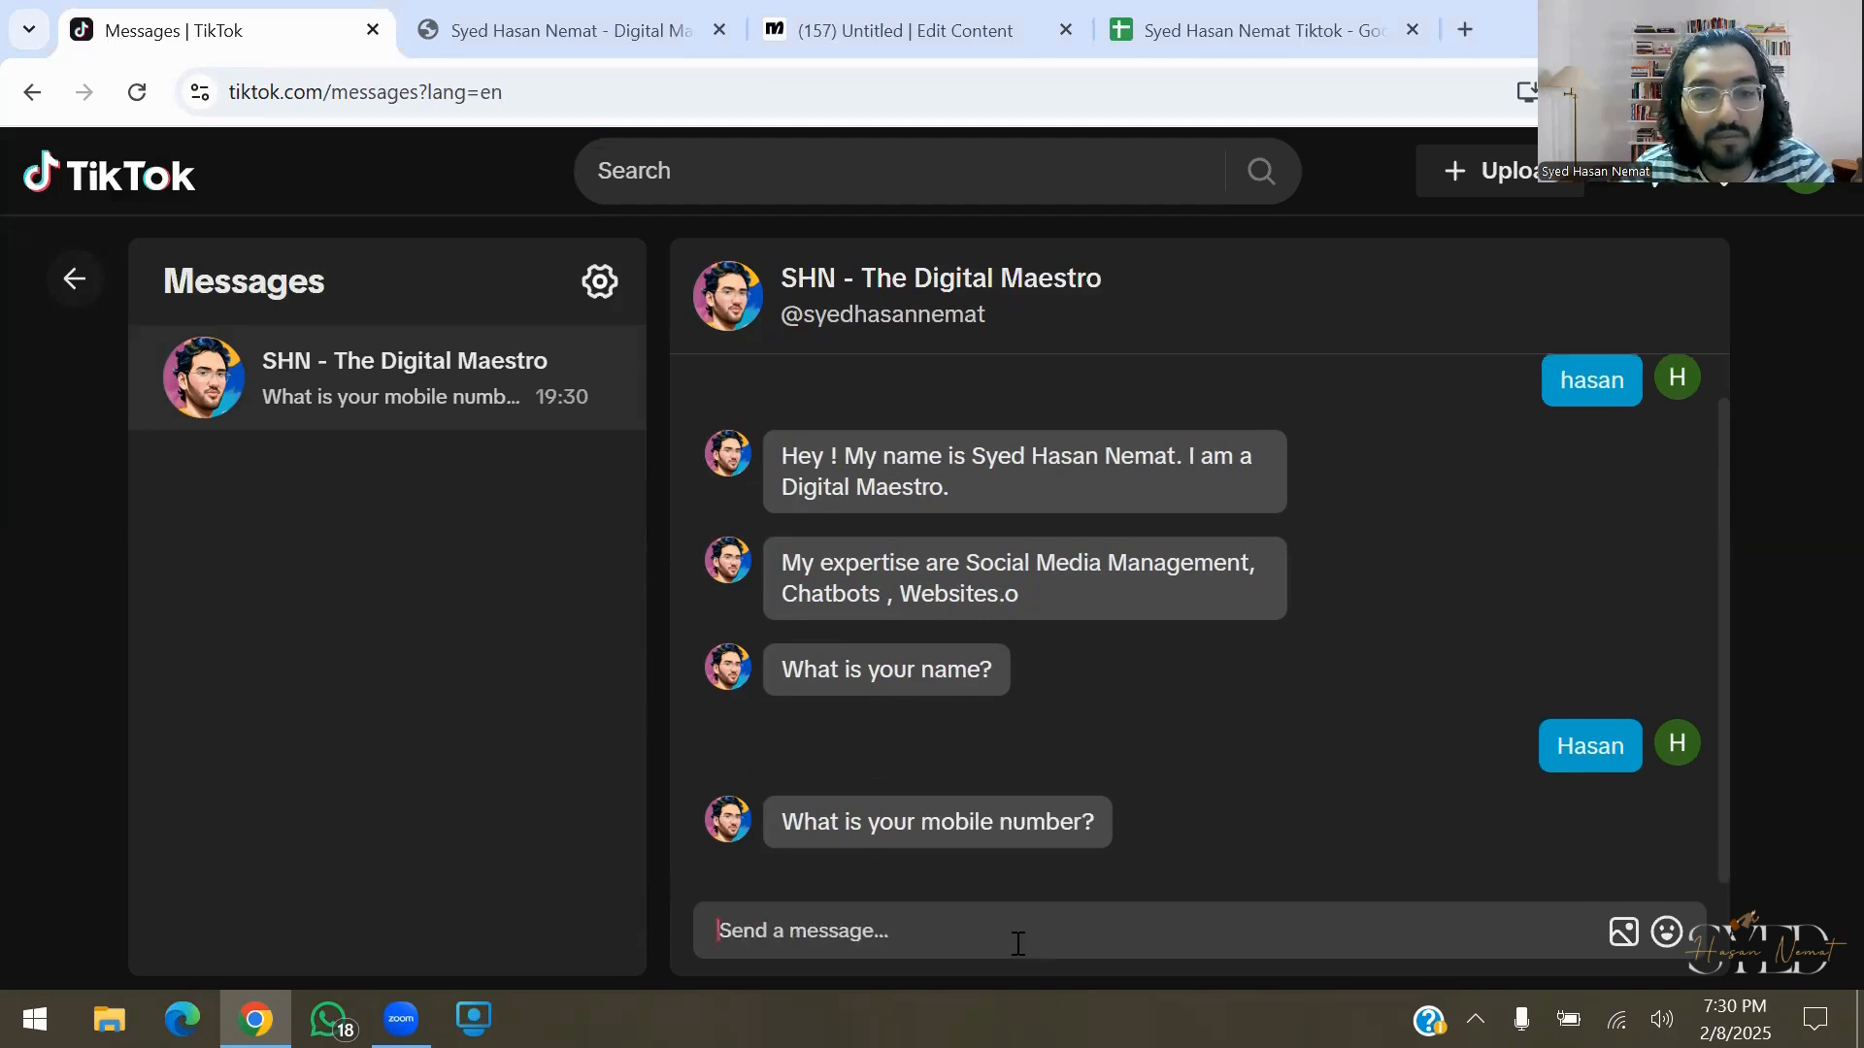
pyautogui.press('Return')
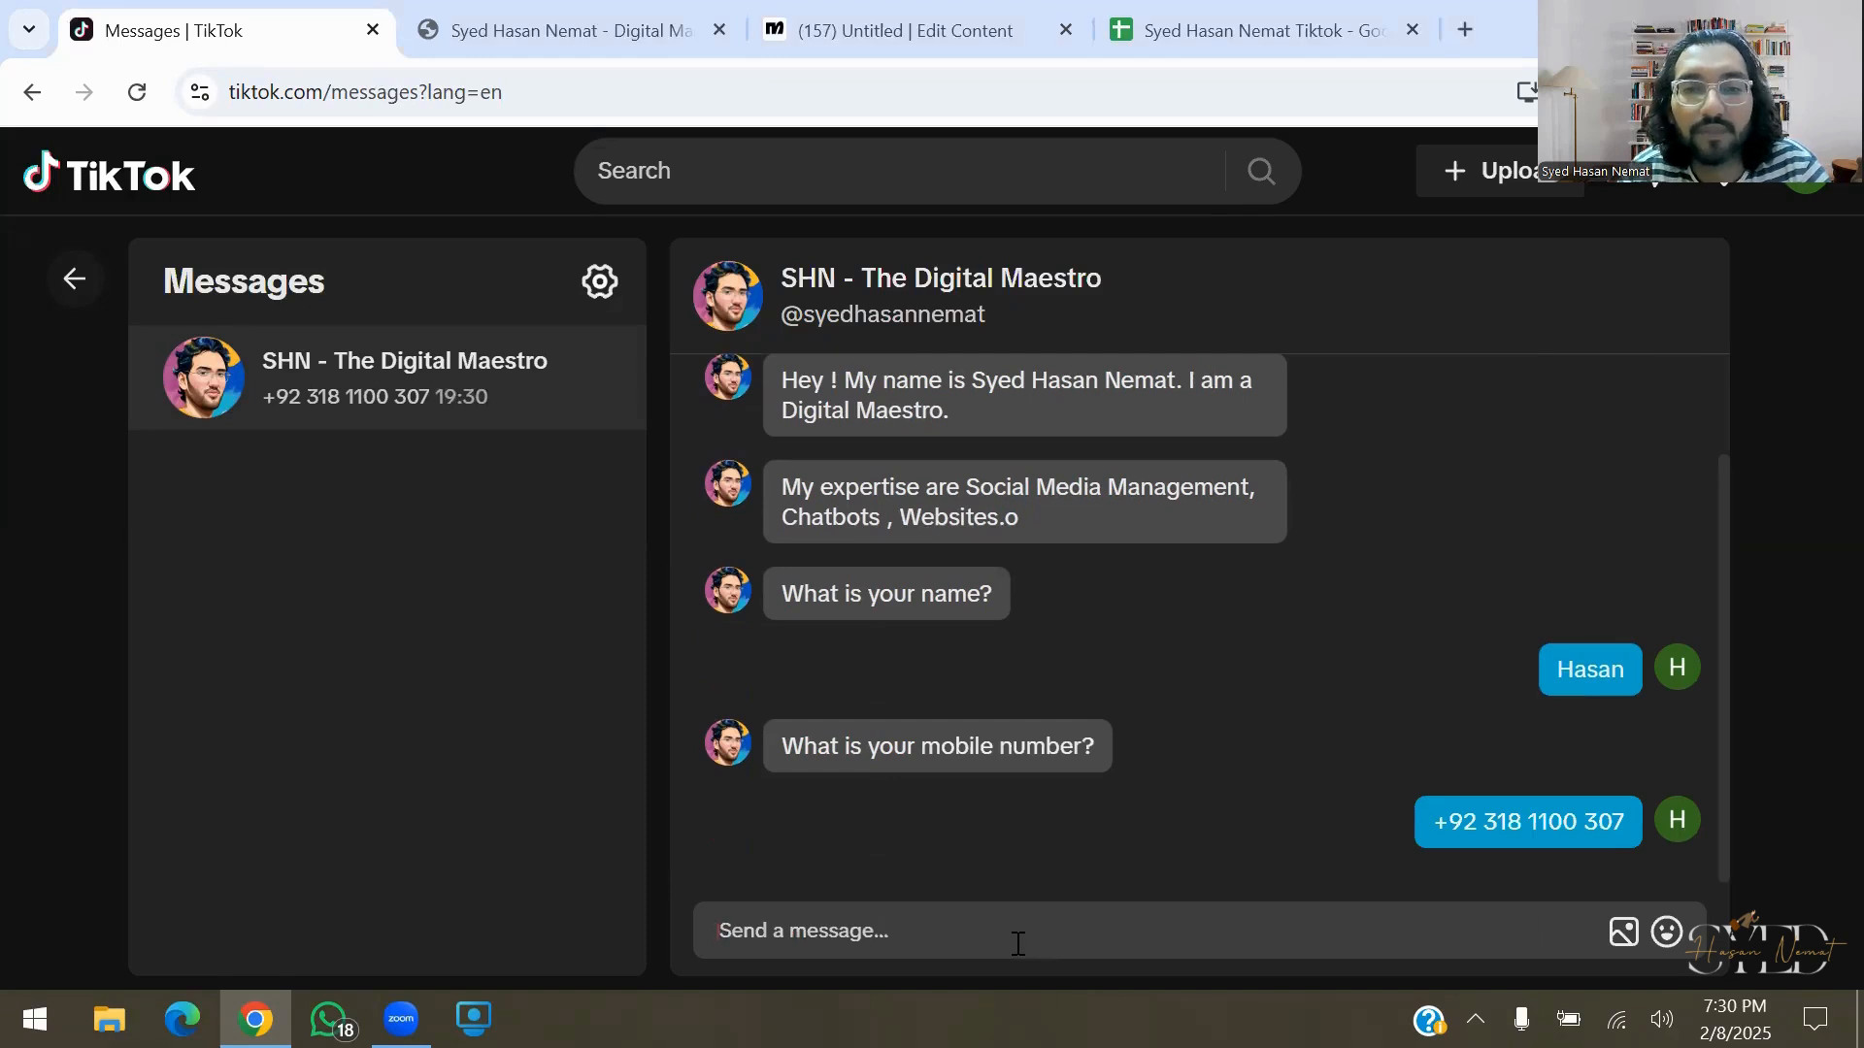
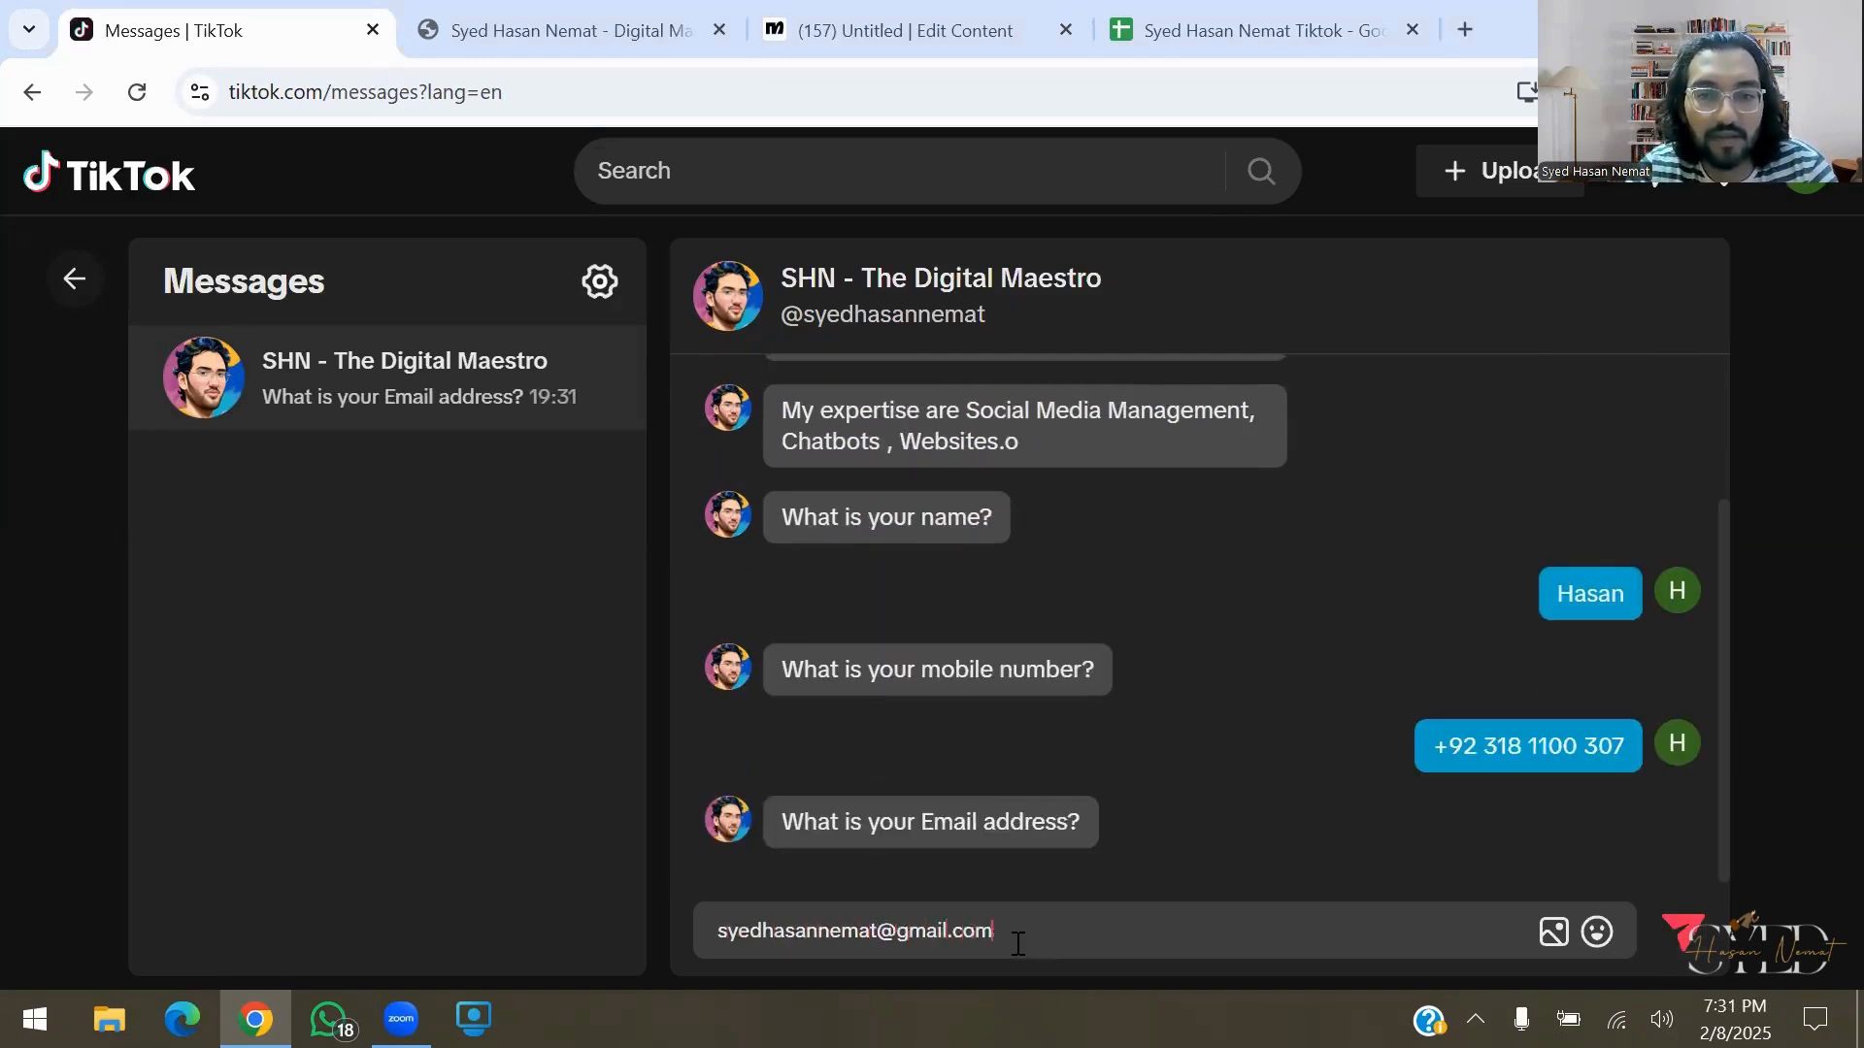
# Reply with an email address and the service 'Social Media Management', then move to the spreadsheet tab
pyautogui.press('Return')
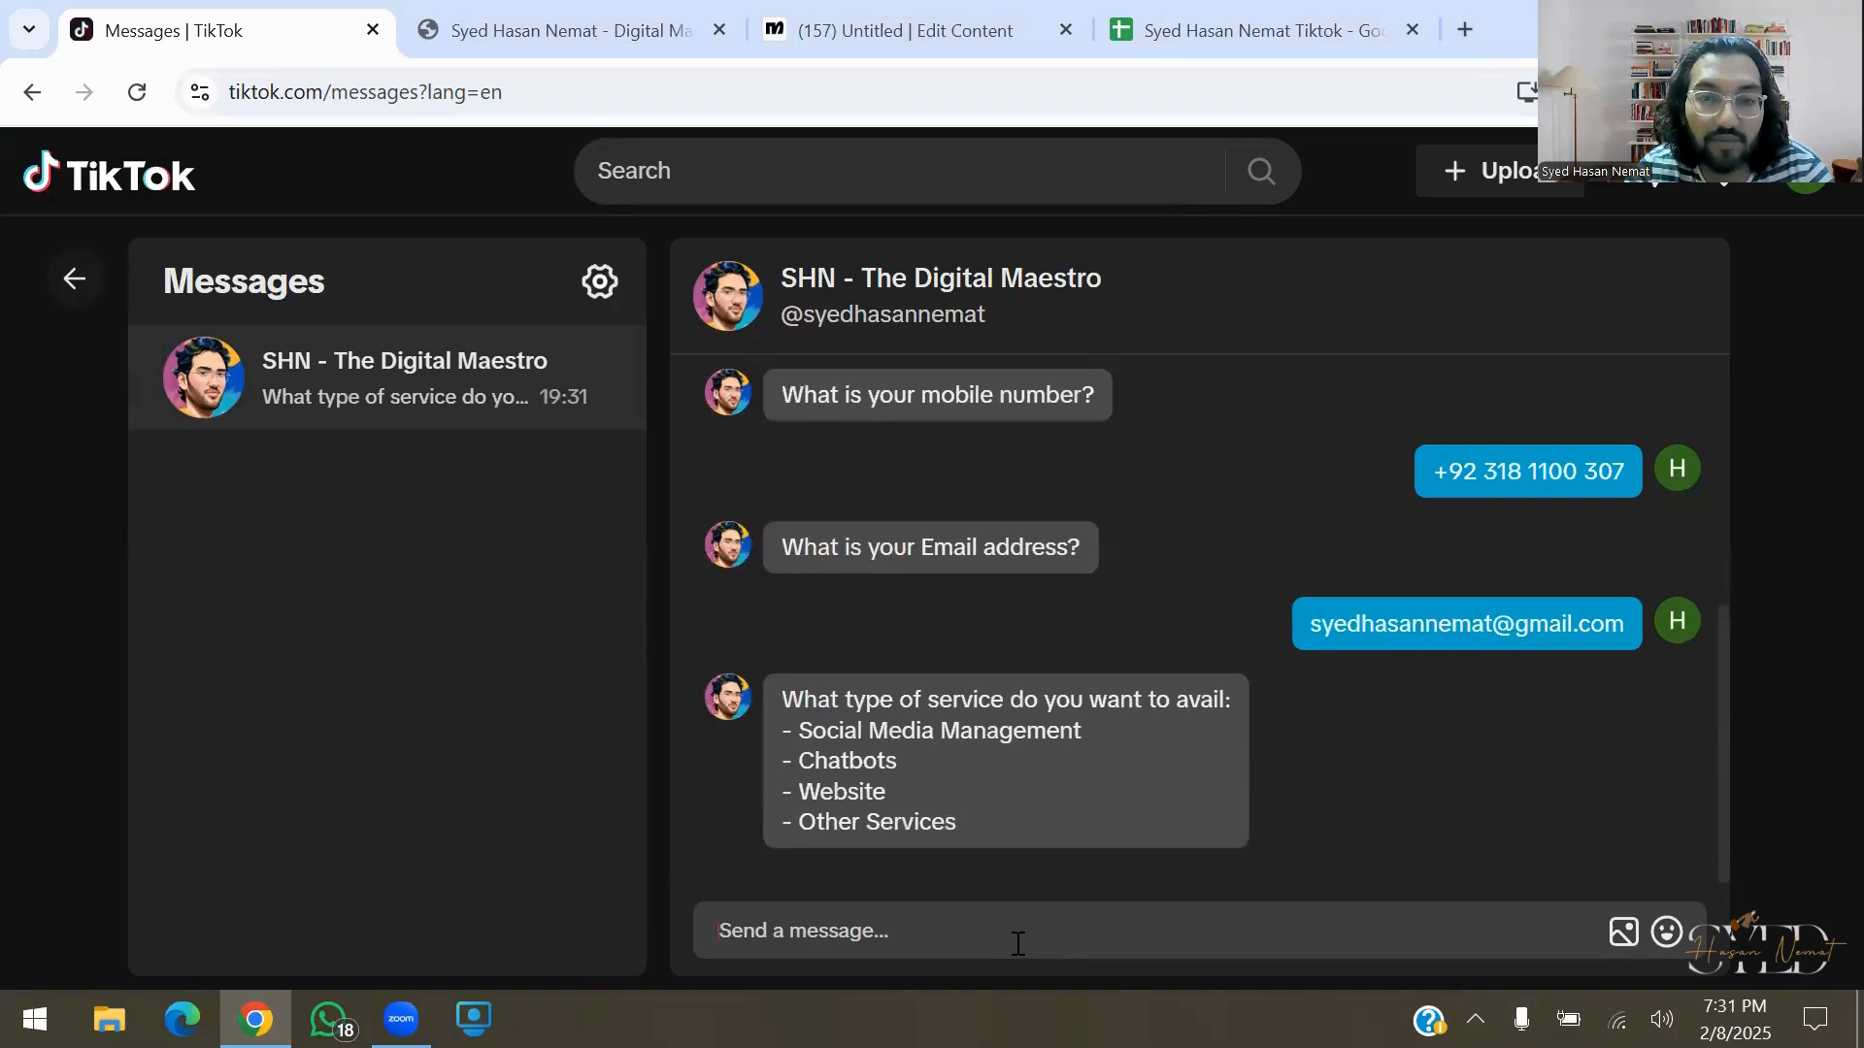
pyautogui.write('Soci')
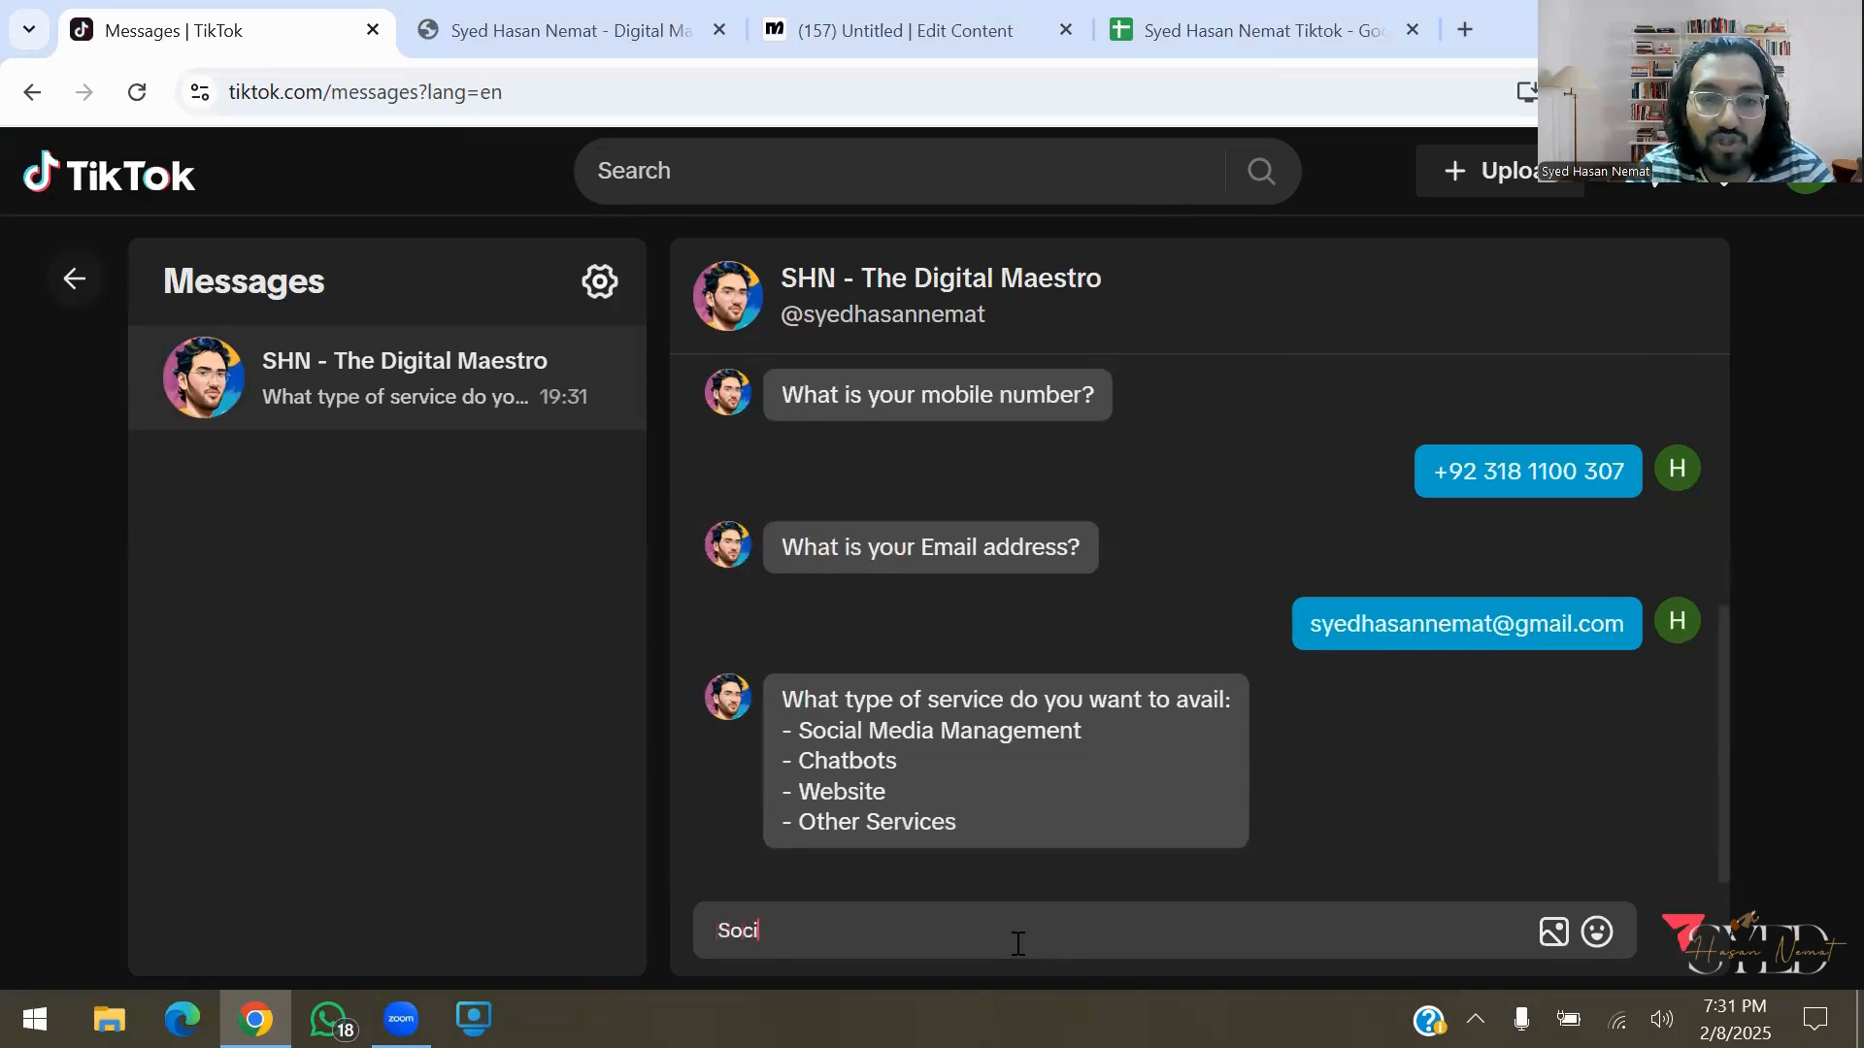
pyautogui.write('al Media Managemen')
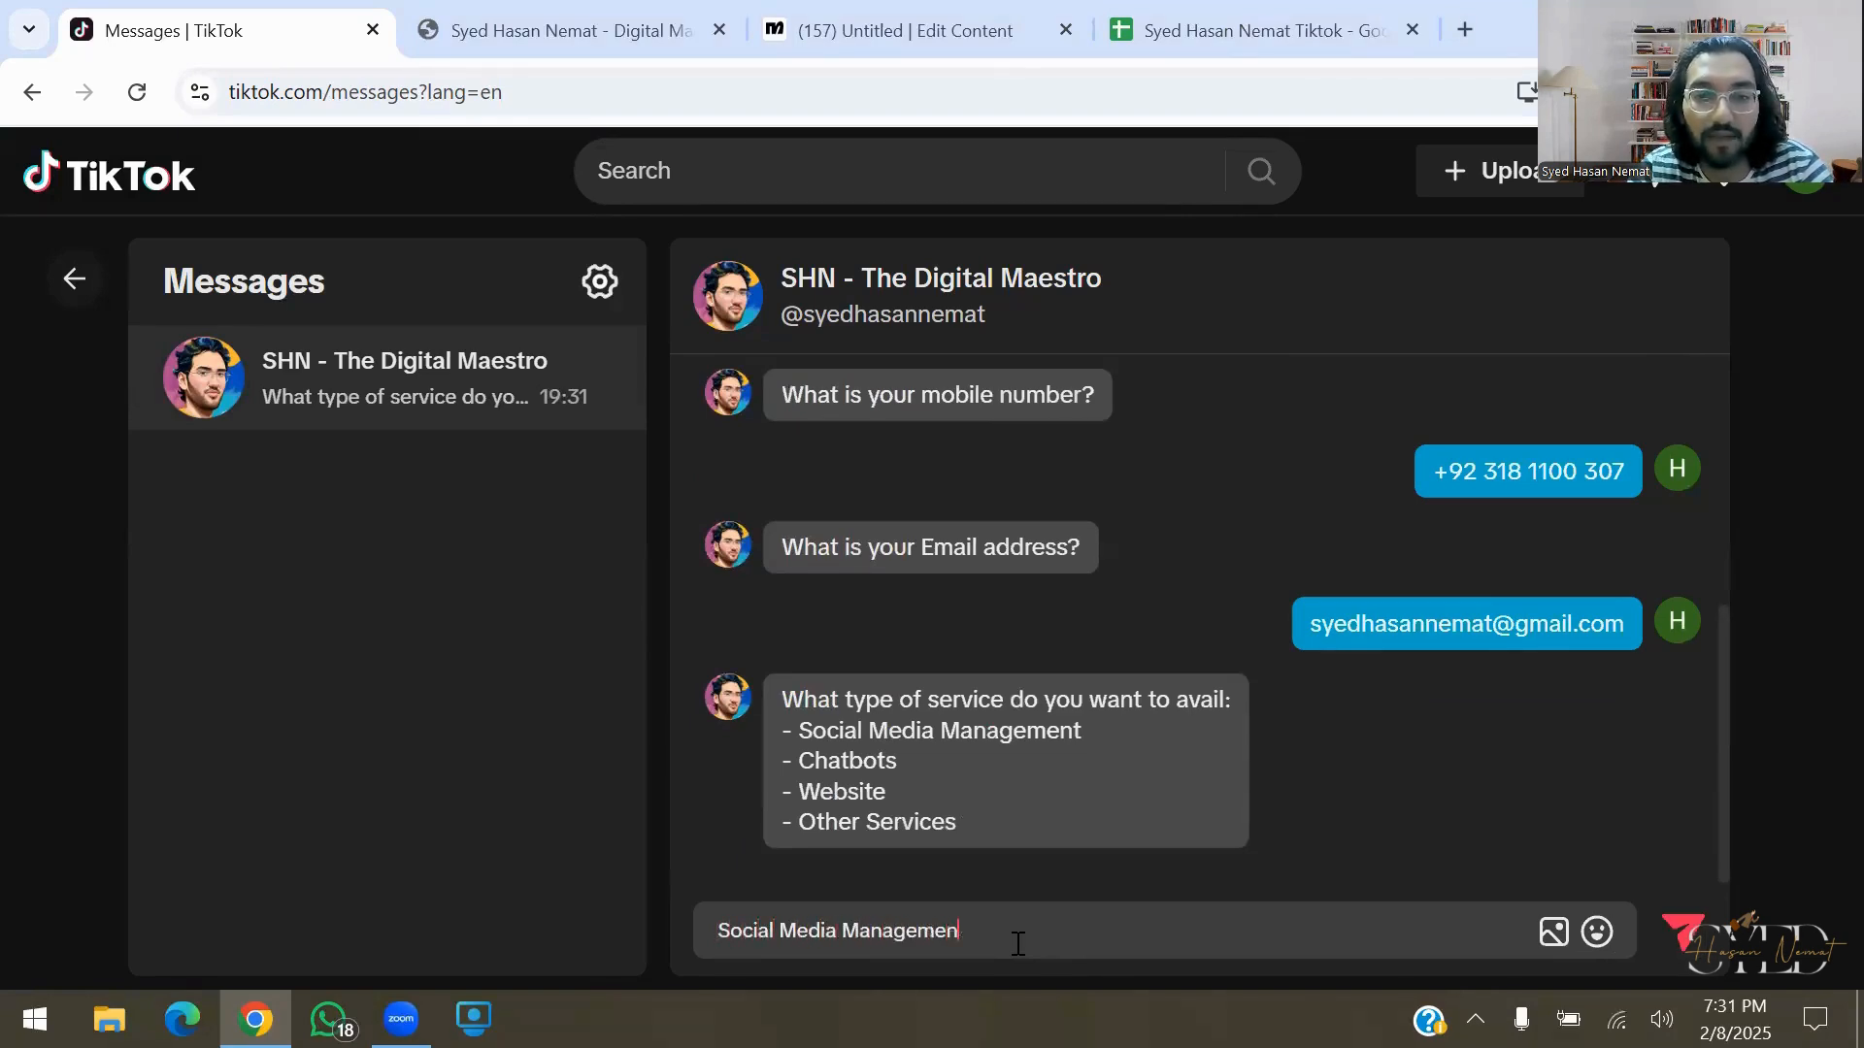
pyautogui.write('t')
pyautogui.press('Return')
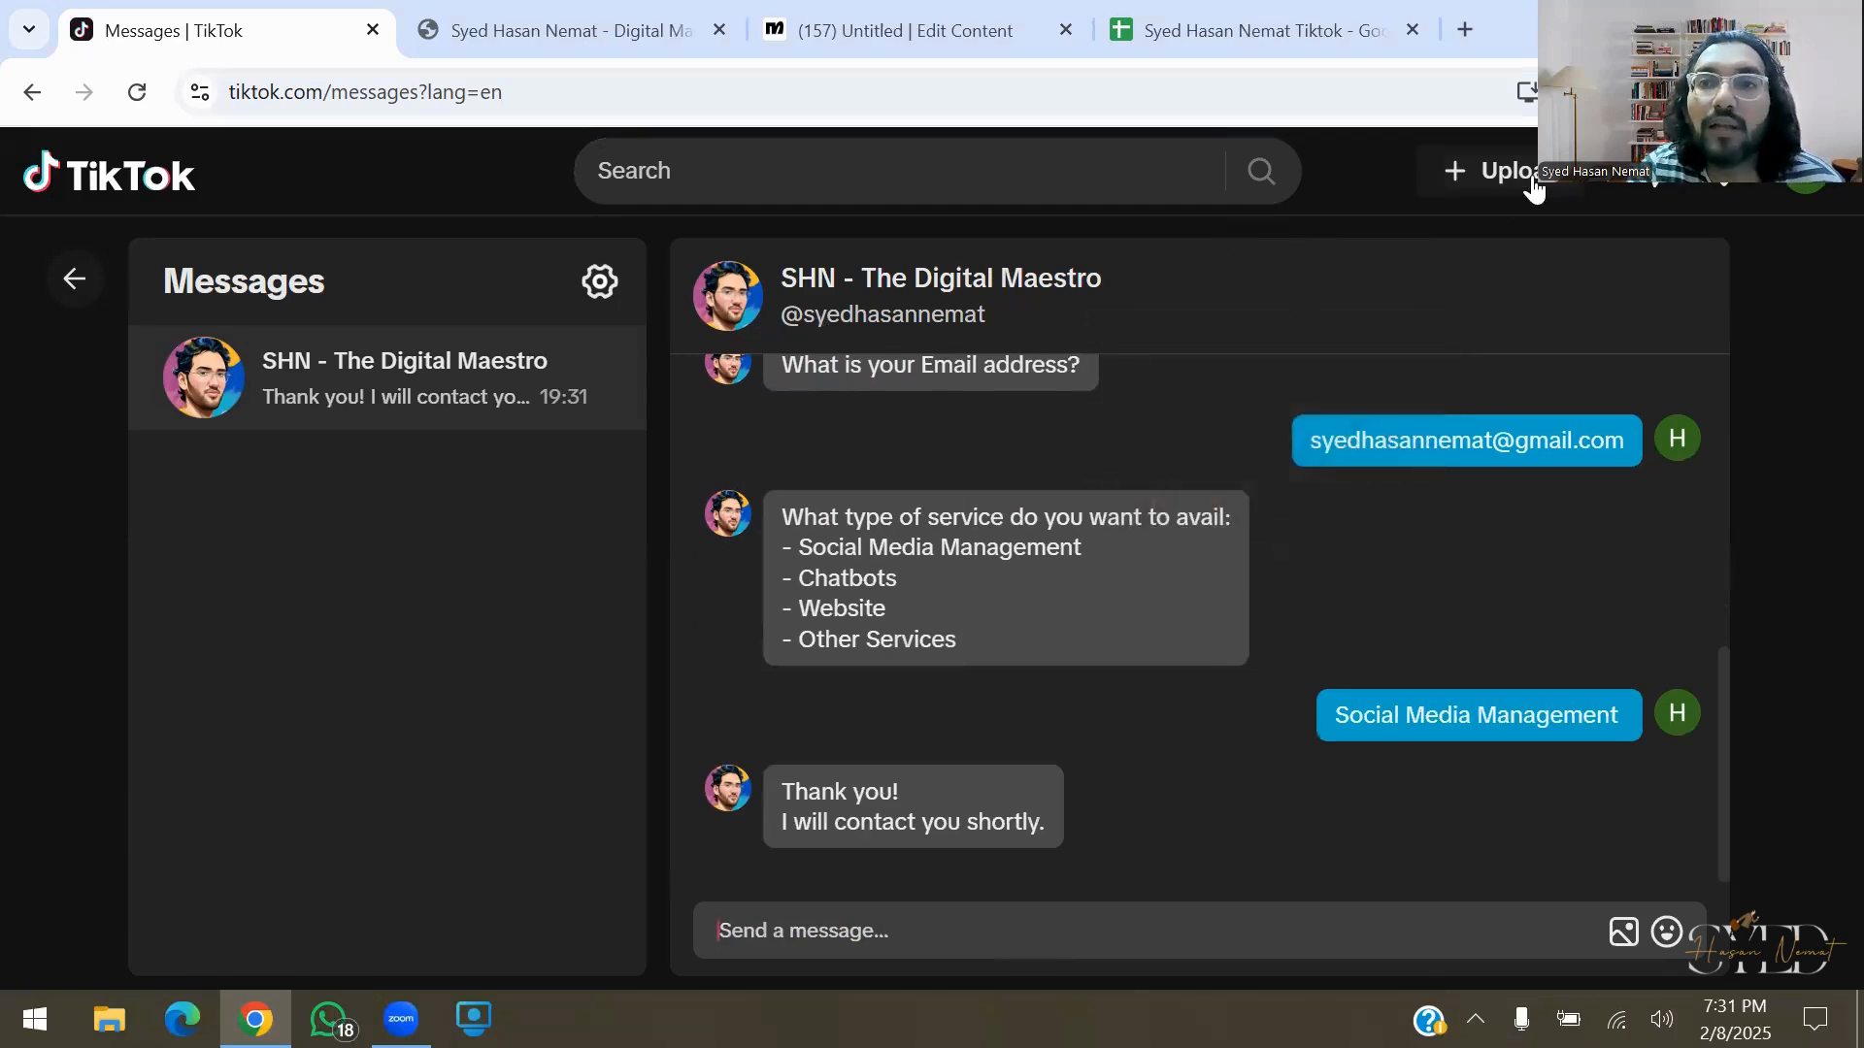
pyautogui.hotkey('ctrl', 'shift', 'Tab')
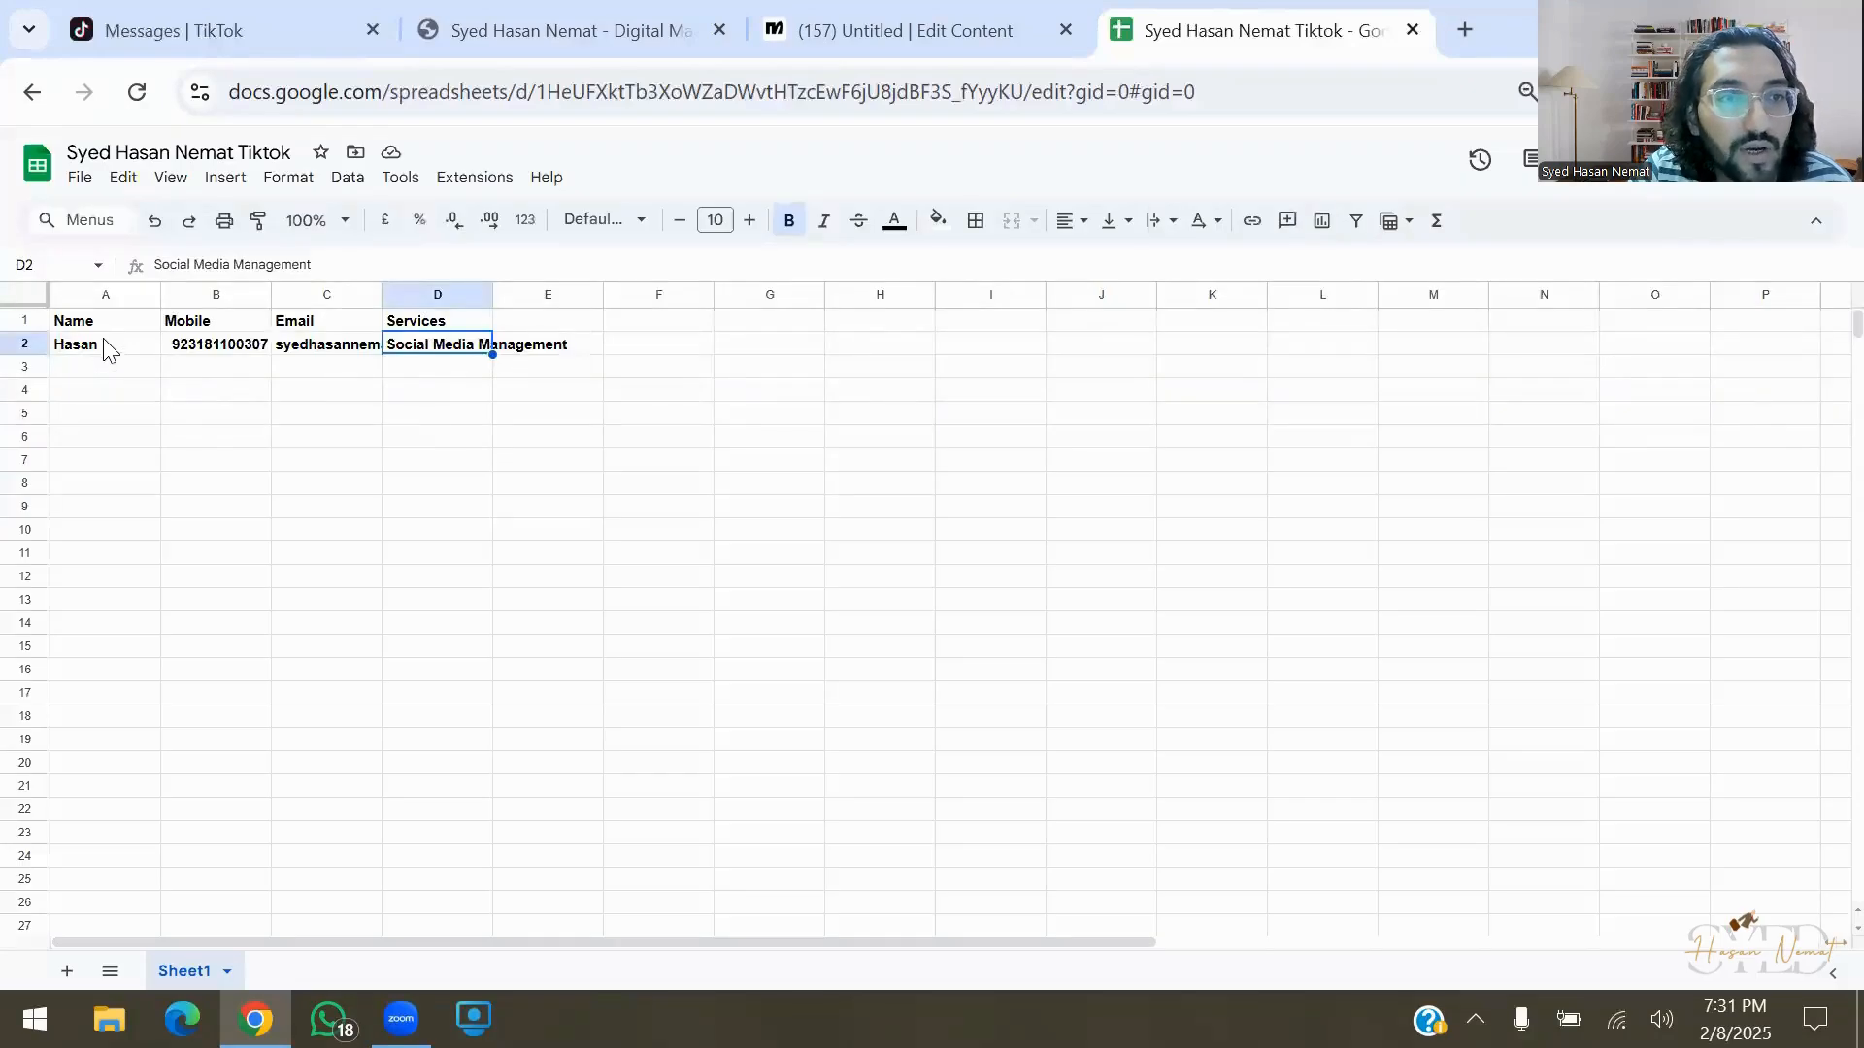
# Select row 2 across columns A to D to review the new lead's details
pyautogui.moveTo(107, 349); pyautogui.dragTo(472, 363)
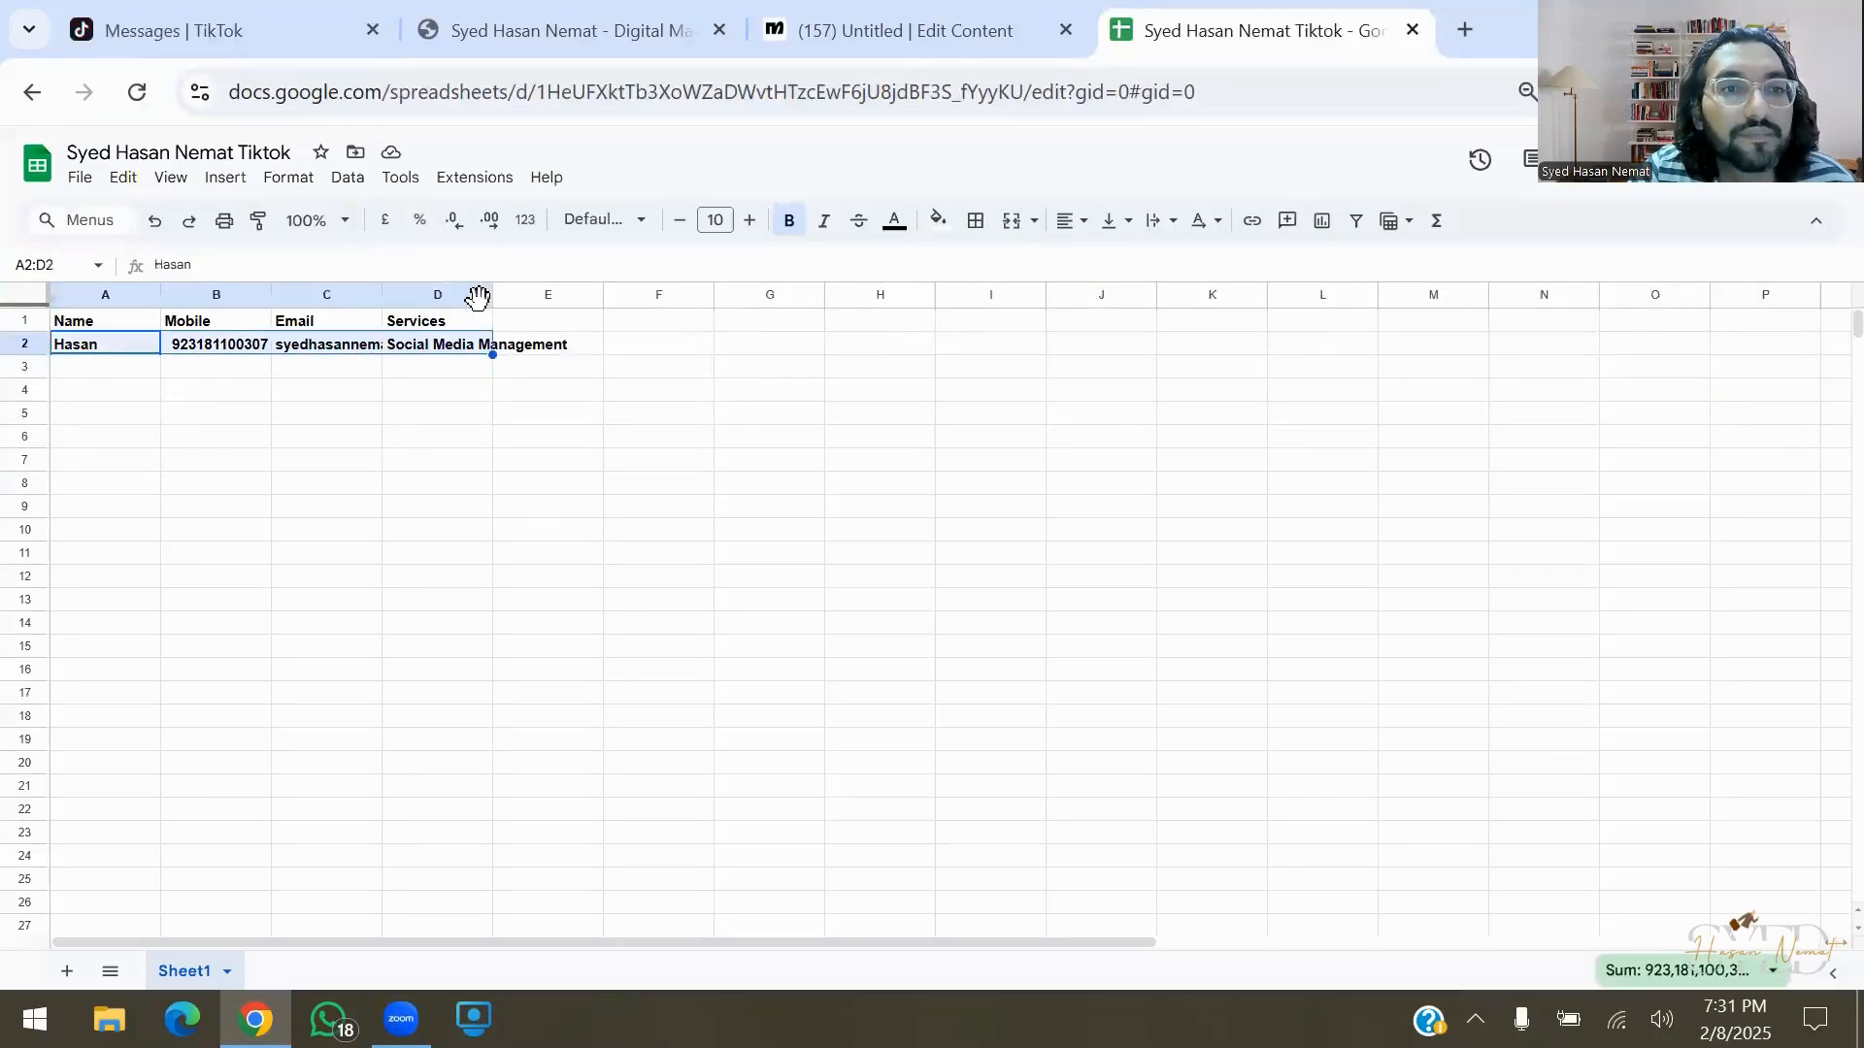
# Go back to Manychat and open My Automations, where the keyword automation shows 1 run
pyautogui.click(235, 18)
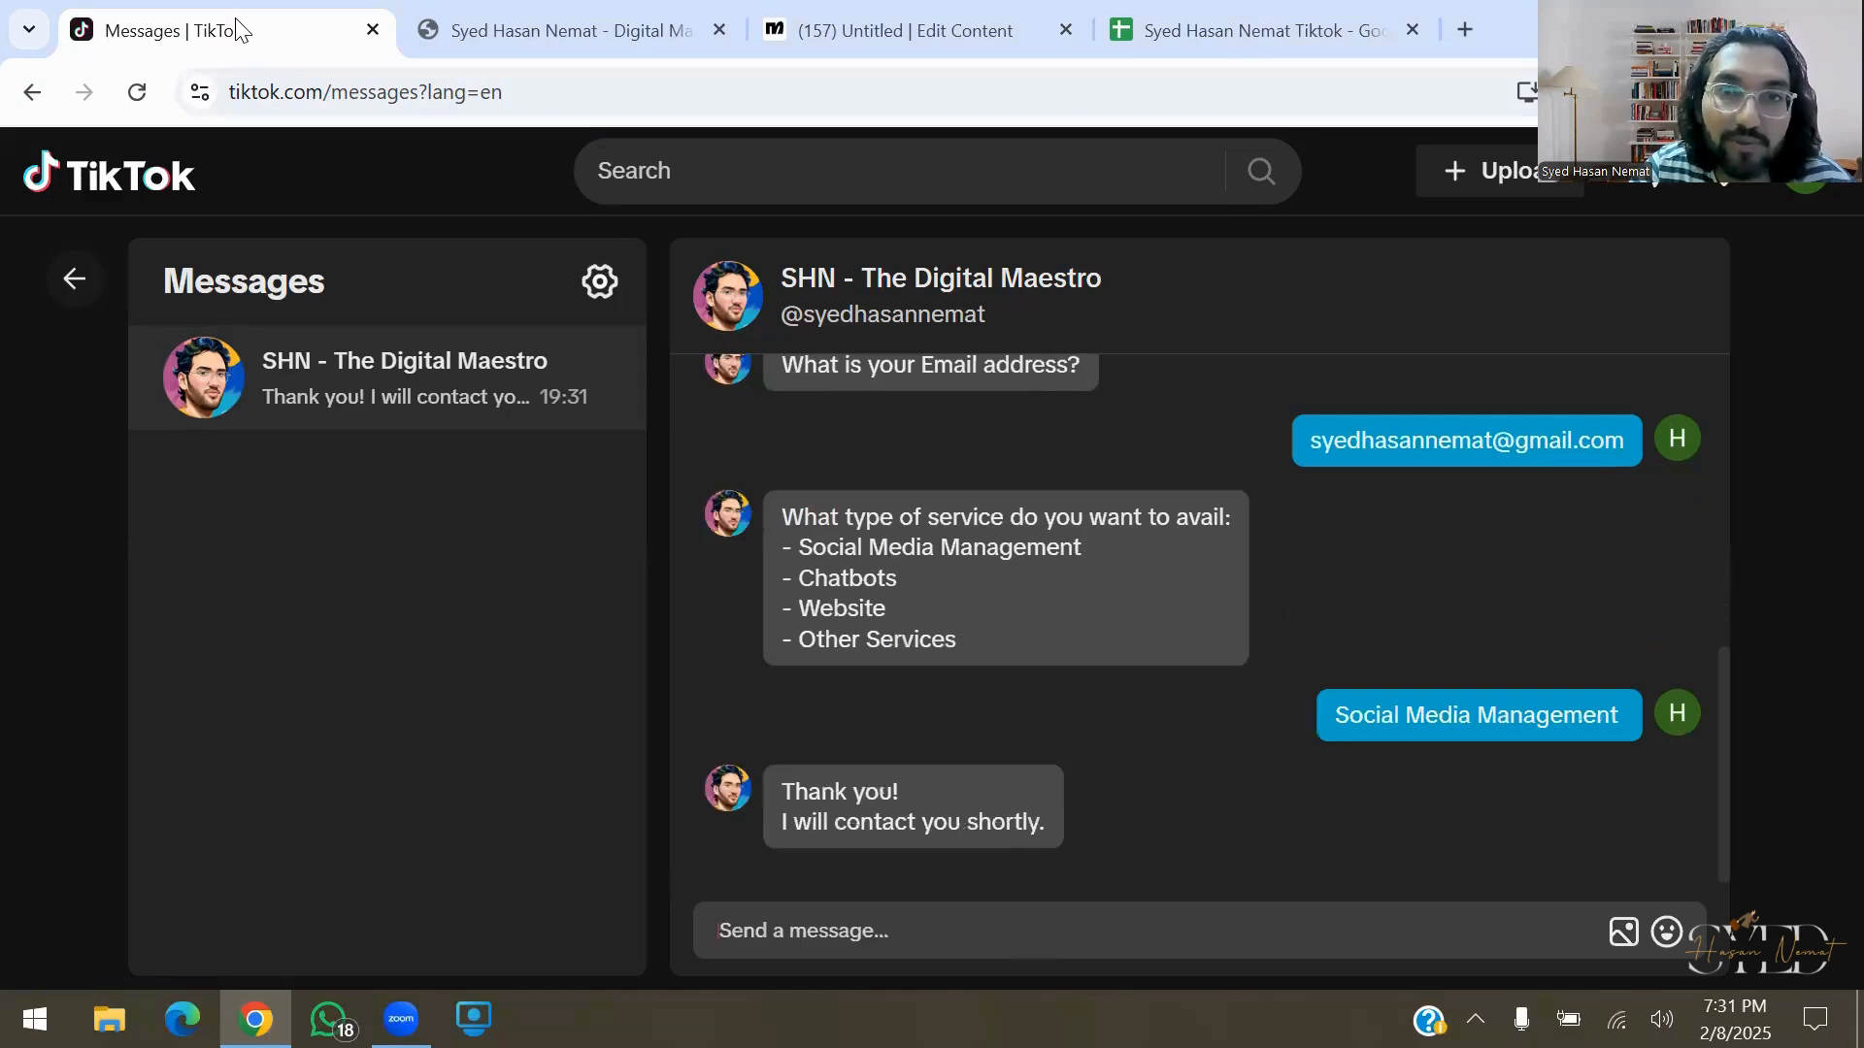
pyautogui.click(903, 30)
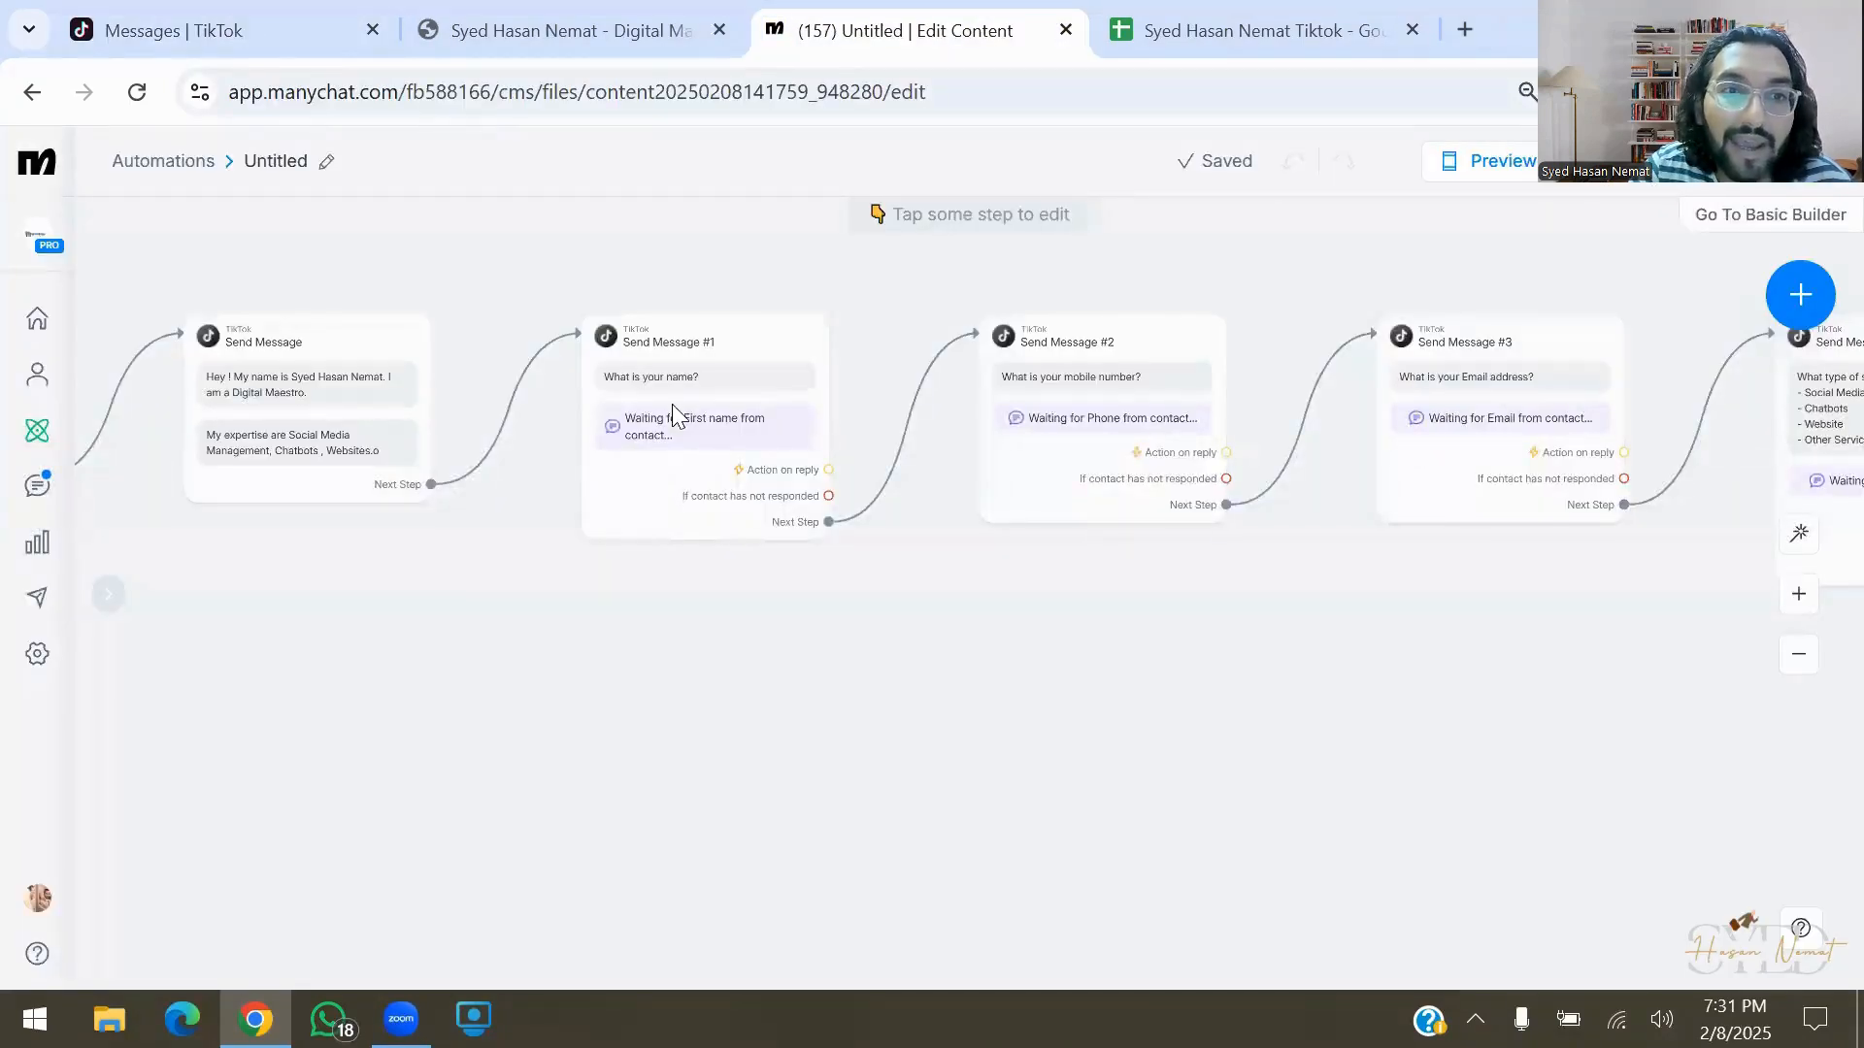
pyautogui.click(38, 432)
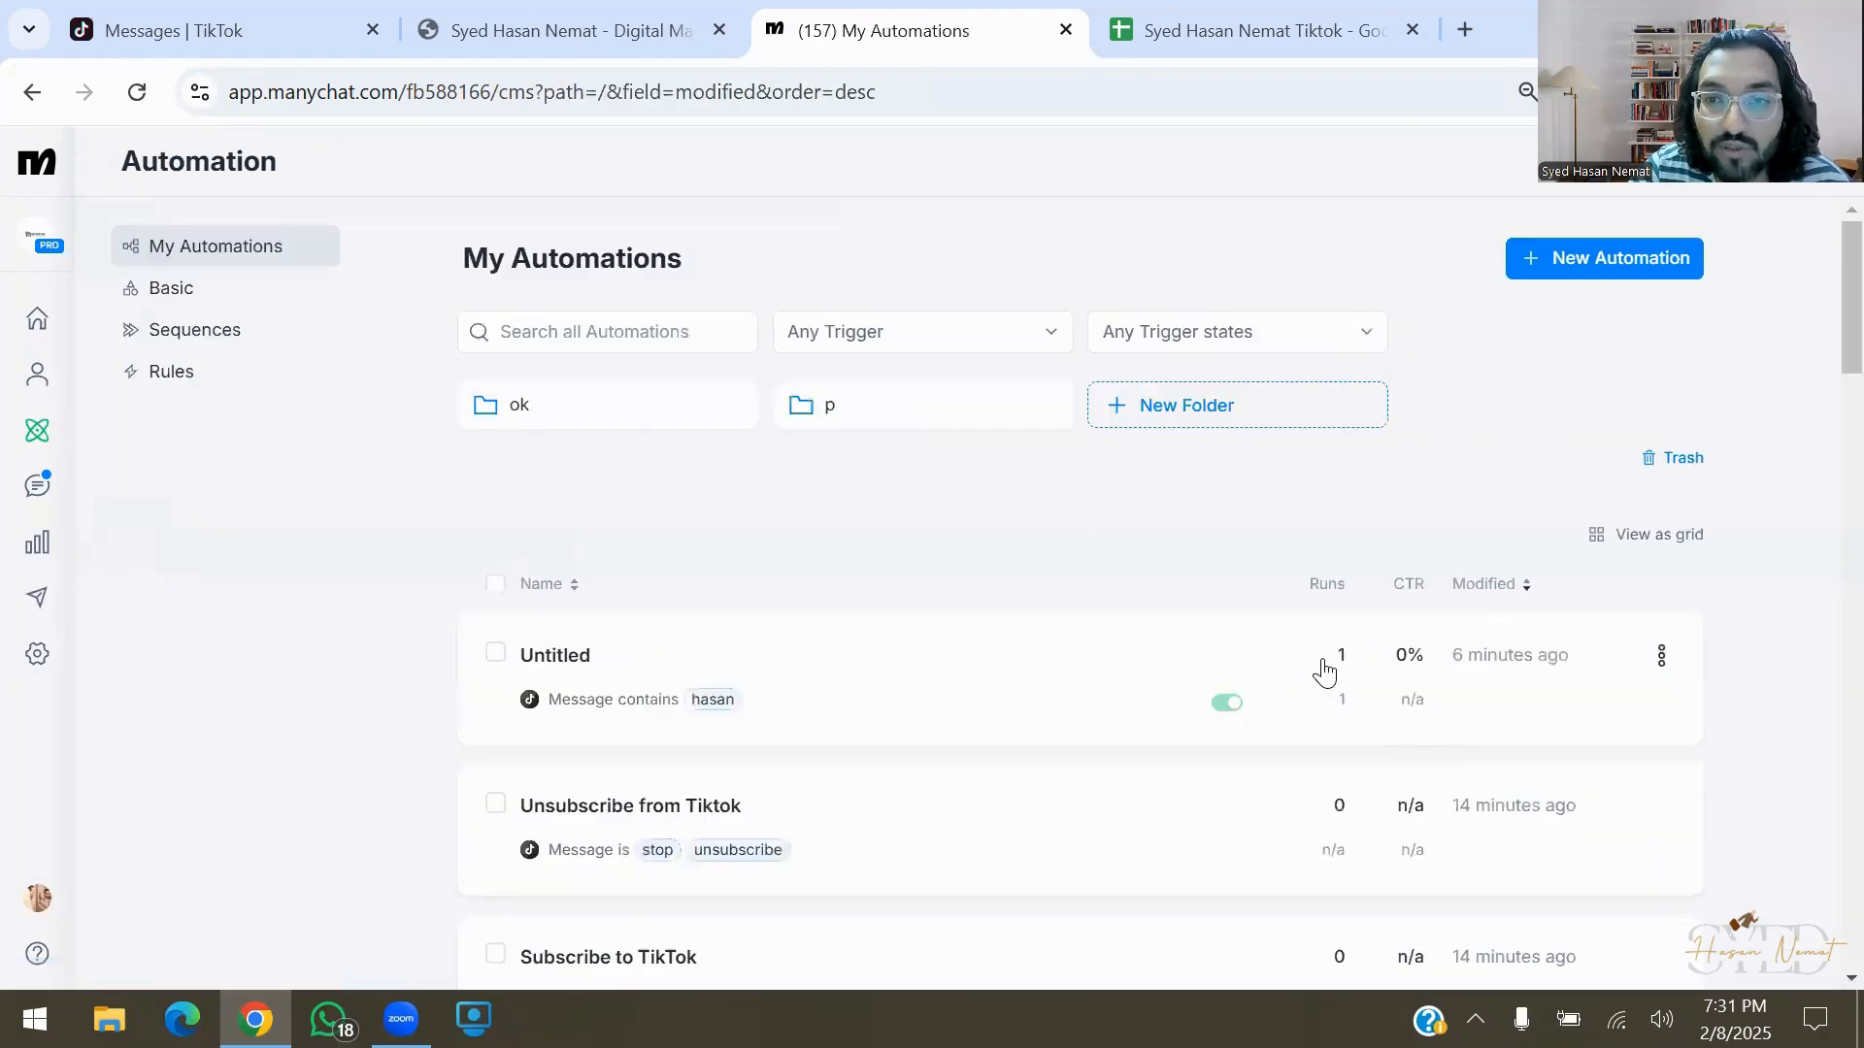